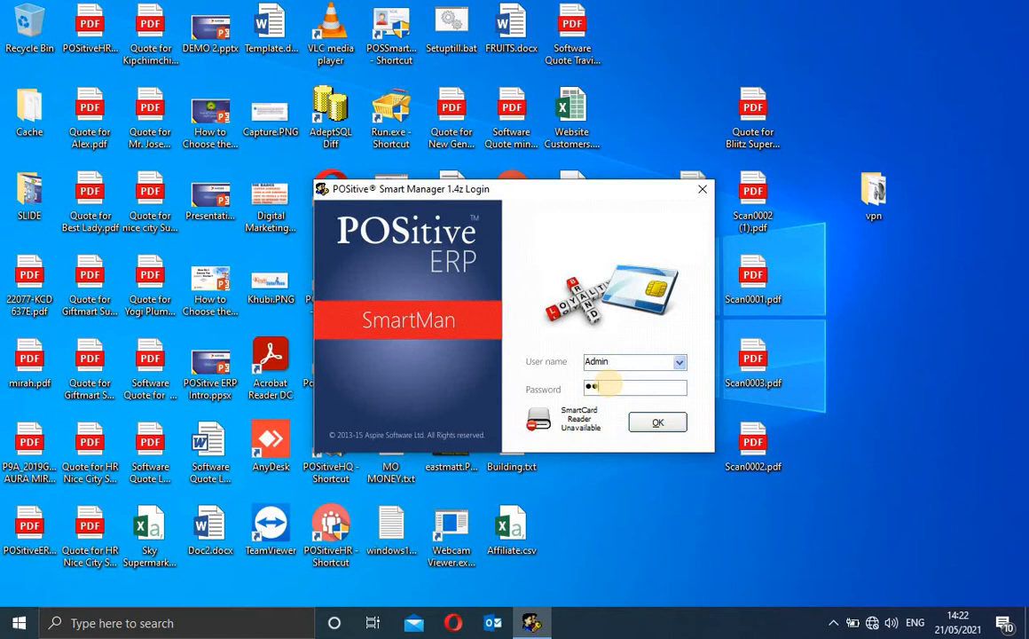
Step: Log in as Admin, confirm year 2013 with the HQ catalogue, and maximize the main window
key(Return)
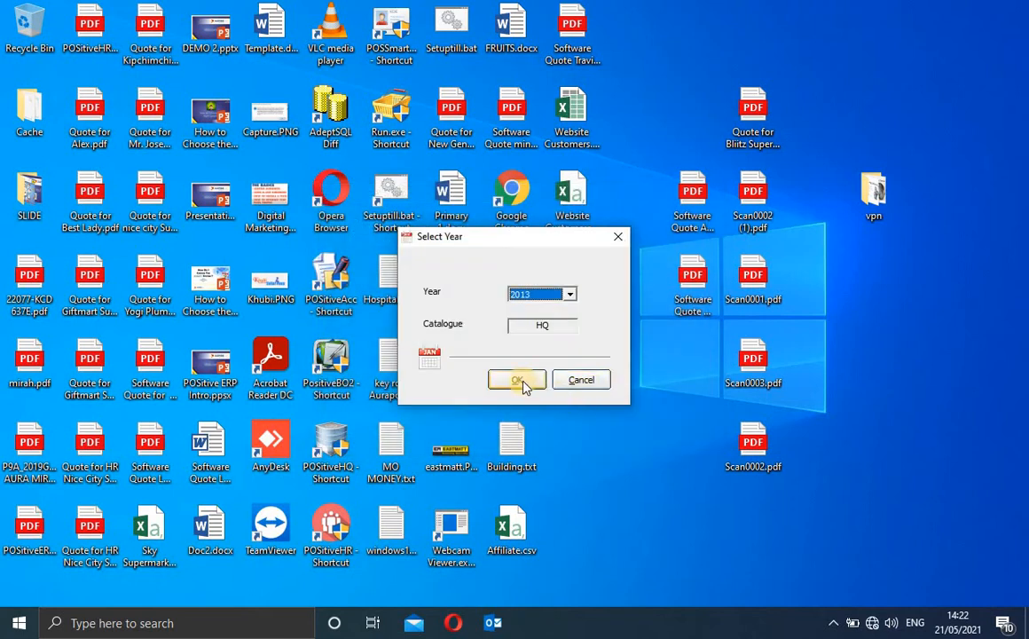
click(518, 380)
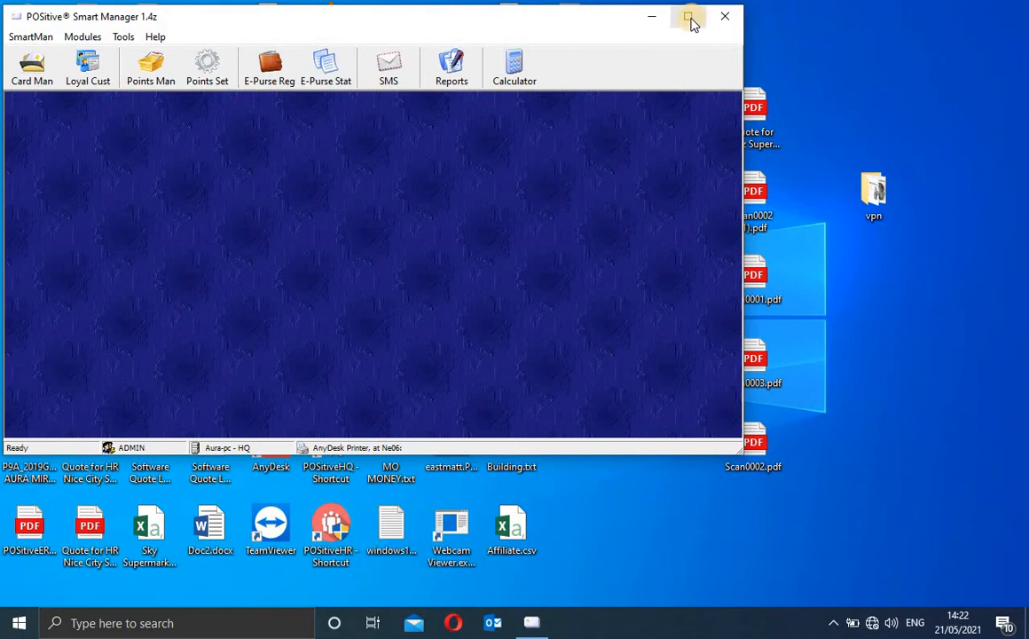
click(688, 17)
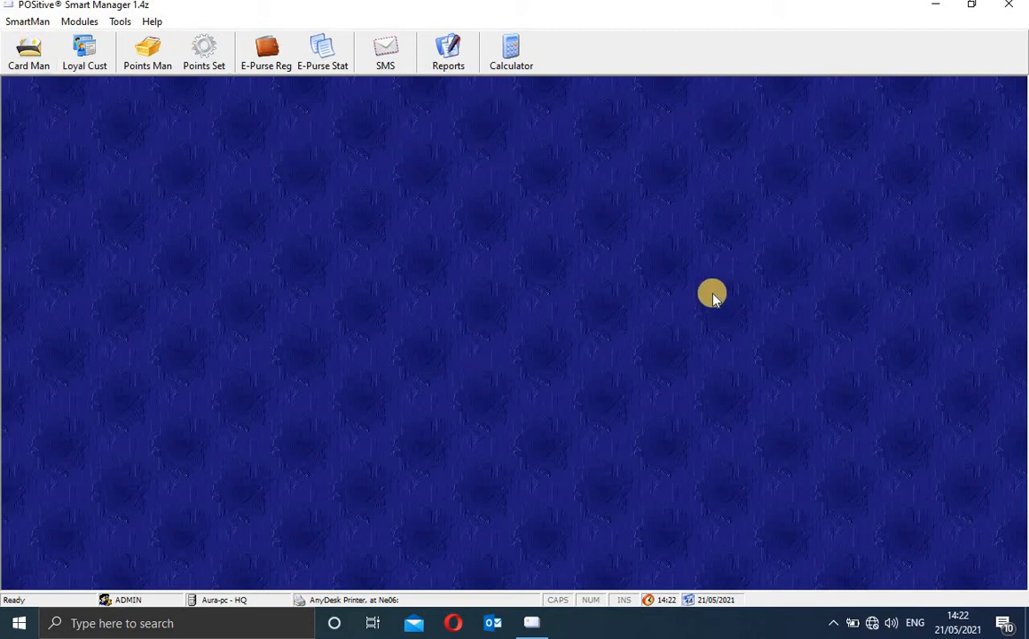
Step: Launch POSitive Management Tools from the SmartMan menu's Setup entry
click(29, 22)
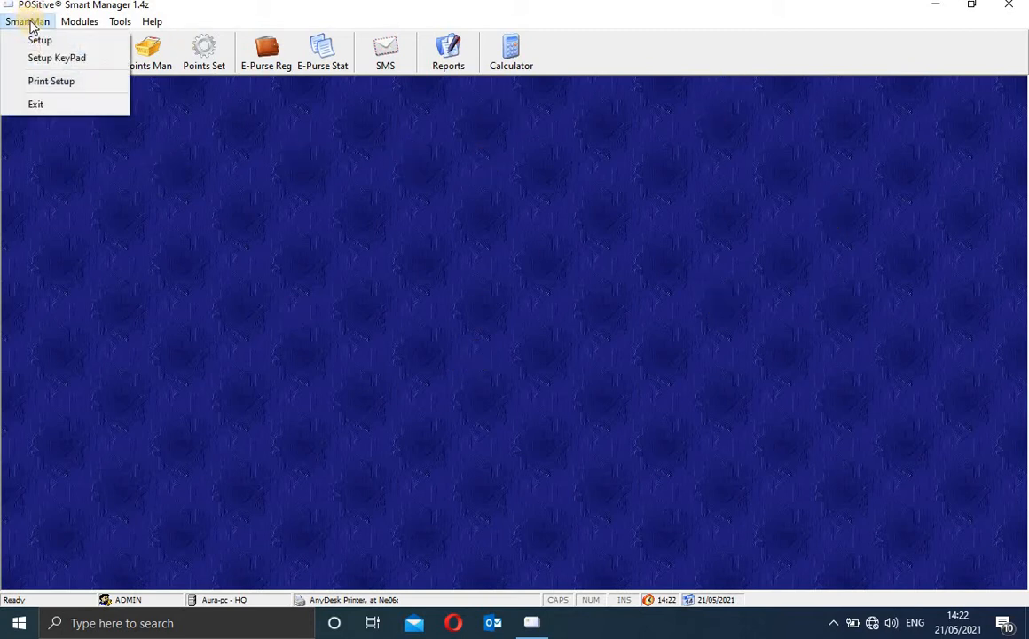
click(35, 40)
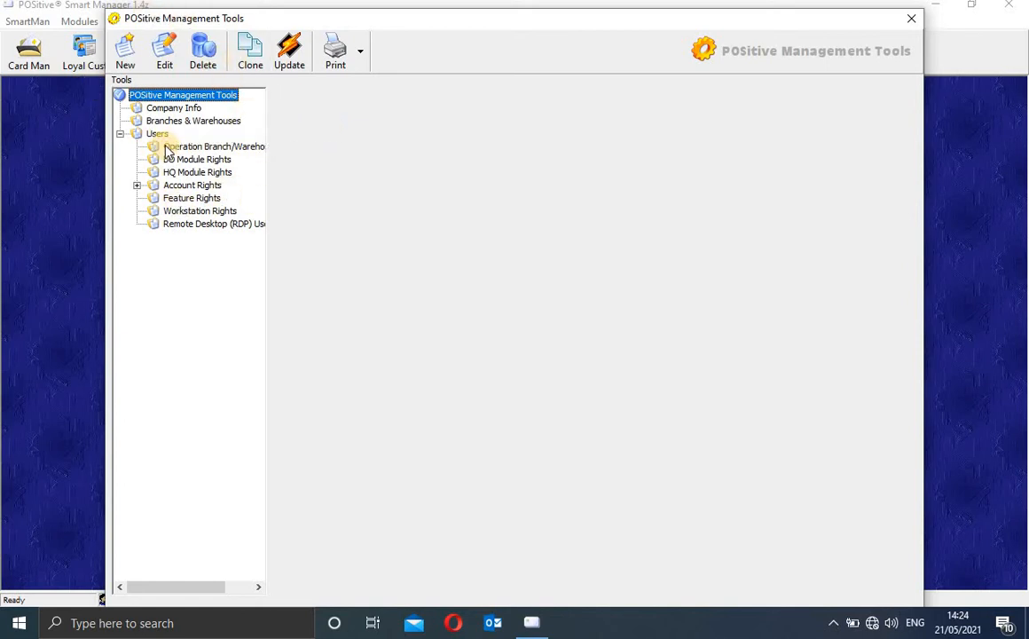
Step: Review Company Info, then view the HQ branch details under Branches & Warehouses
click(174, 107)
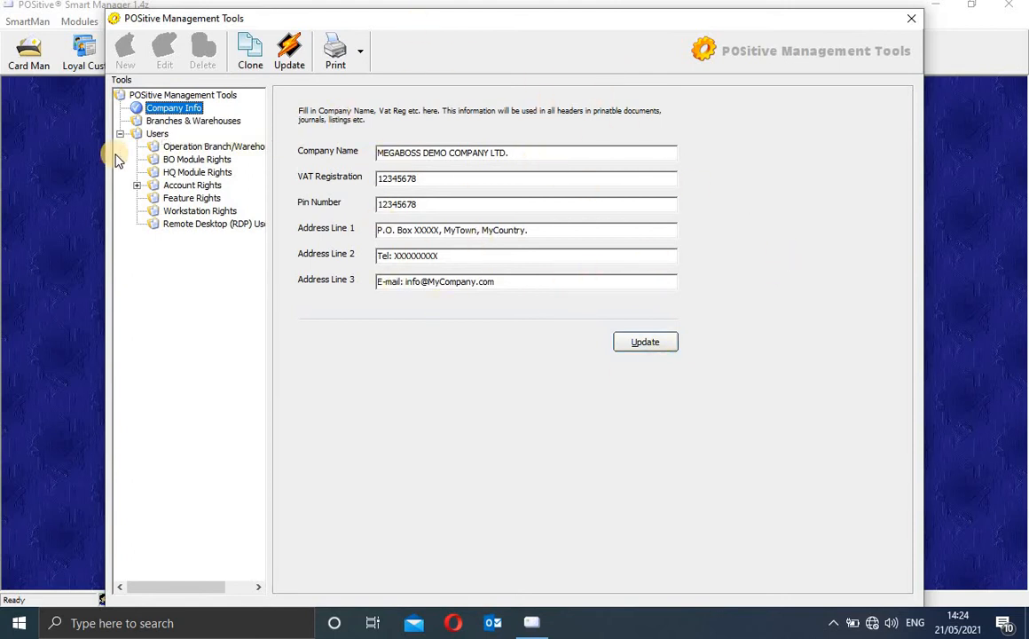
click(169, 122)
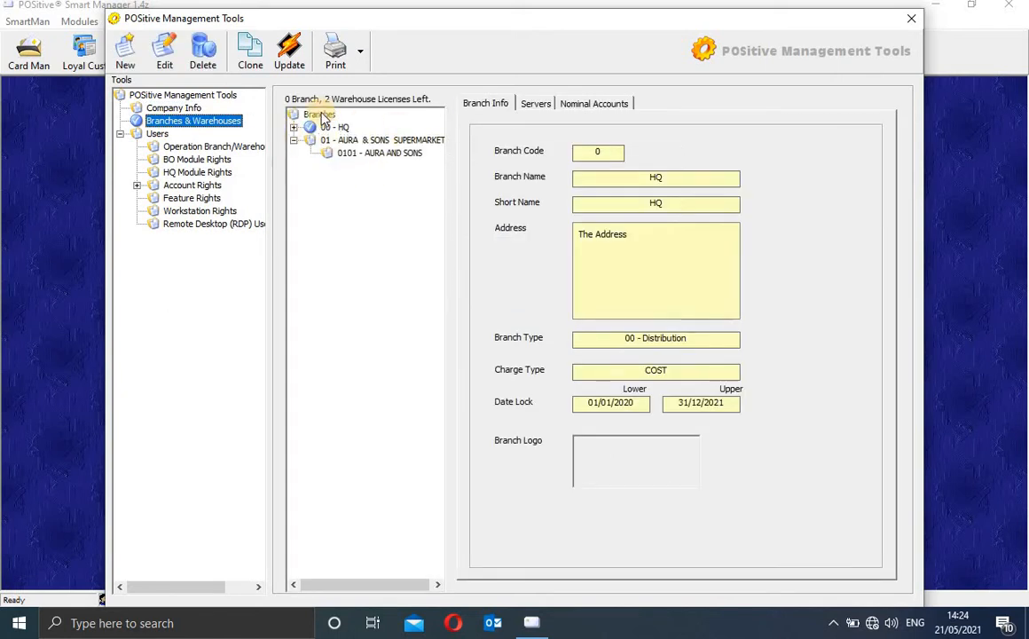
Step: Expand and collapse 00 - HQ, then view its server settings: SQL server Aura-pc, catalogue HQ
click(294, 127)
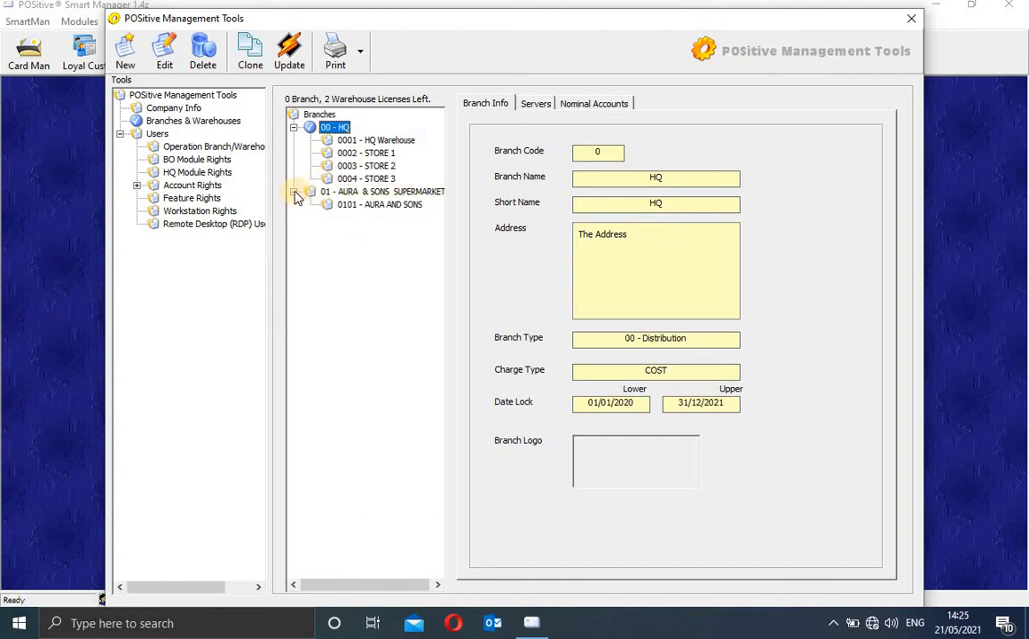
click(293, 127)
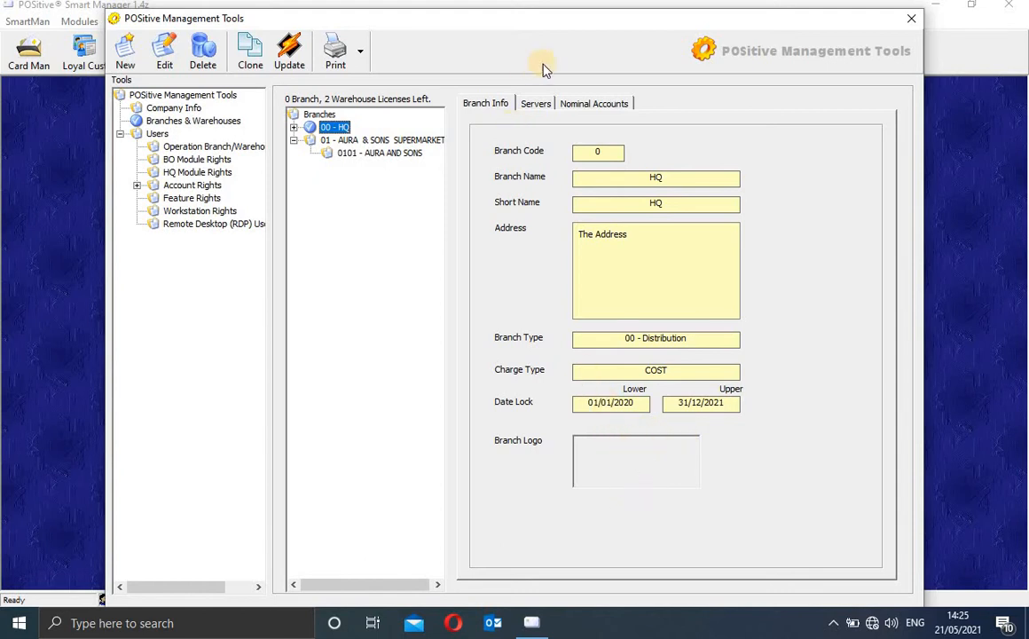
click(534, 105)
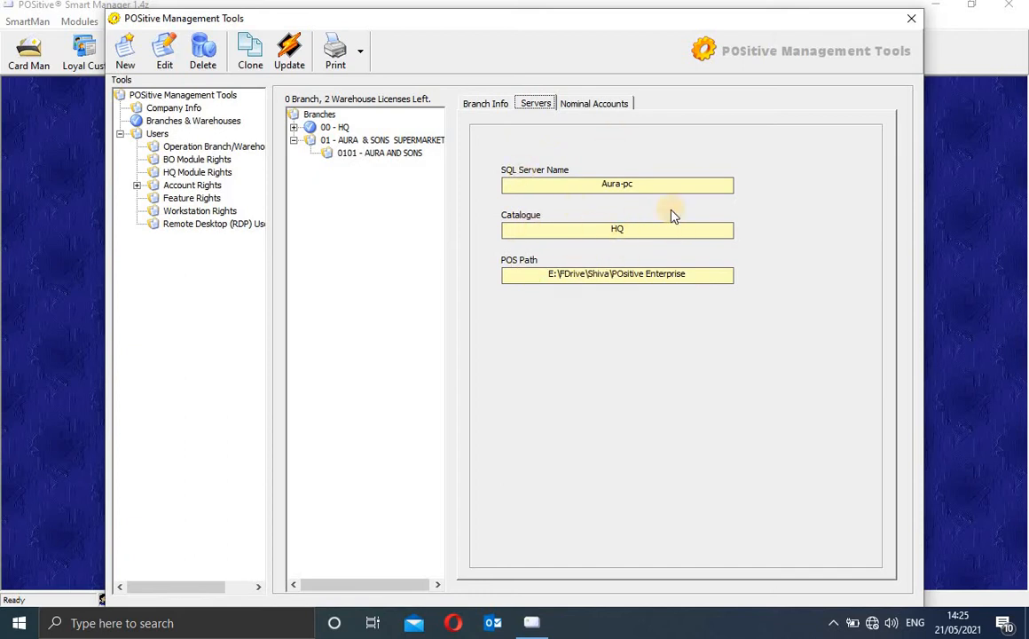
Step: View the branch's nominal accounts, then bring up Update Branches Module Rights to Remote Servers
click(609, 104)
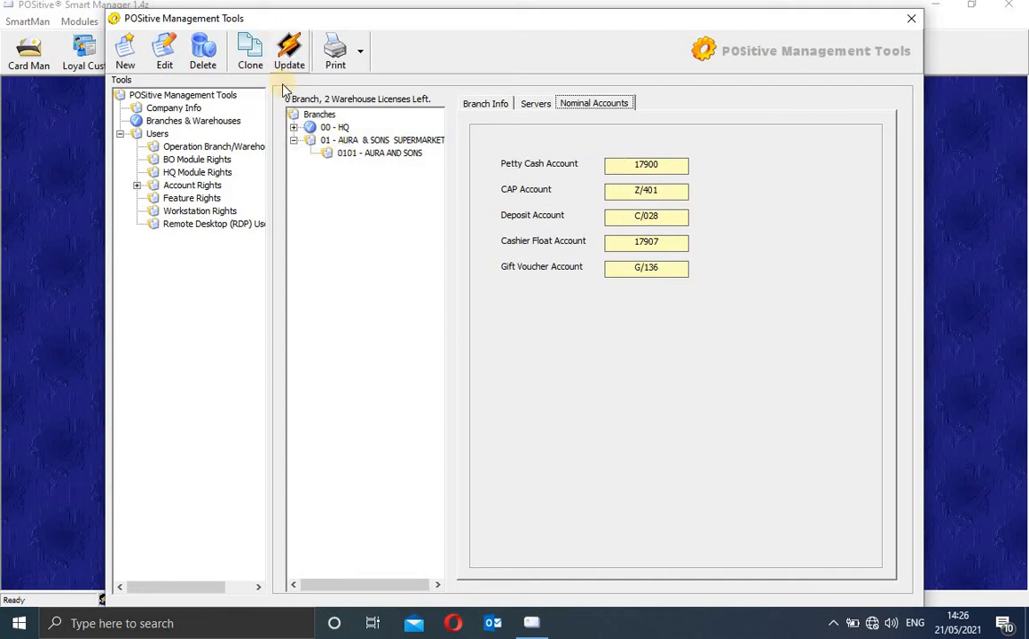
click(291, 53)
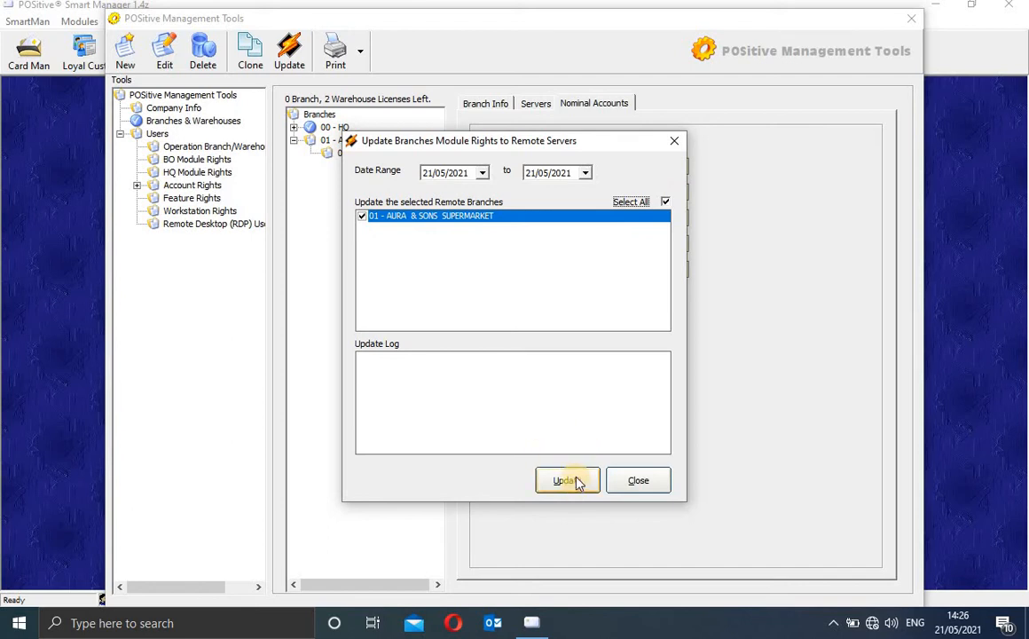
Step: Close the branch rights update without running it and bring up Clone User Rights
click(674, 140)
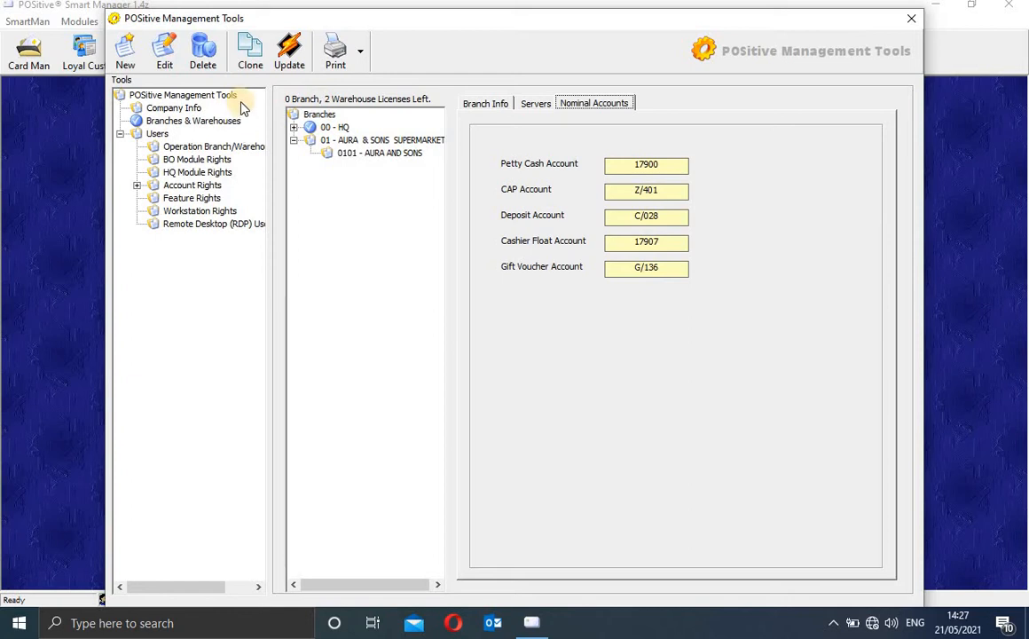
click(255, 57)
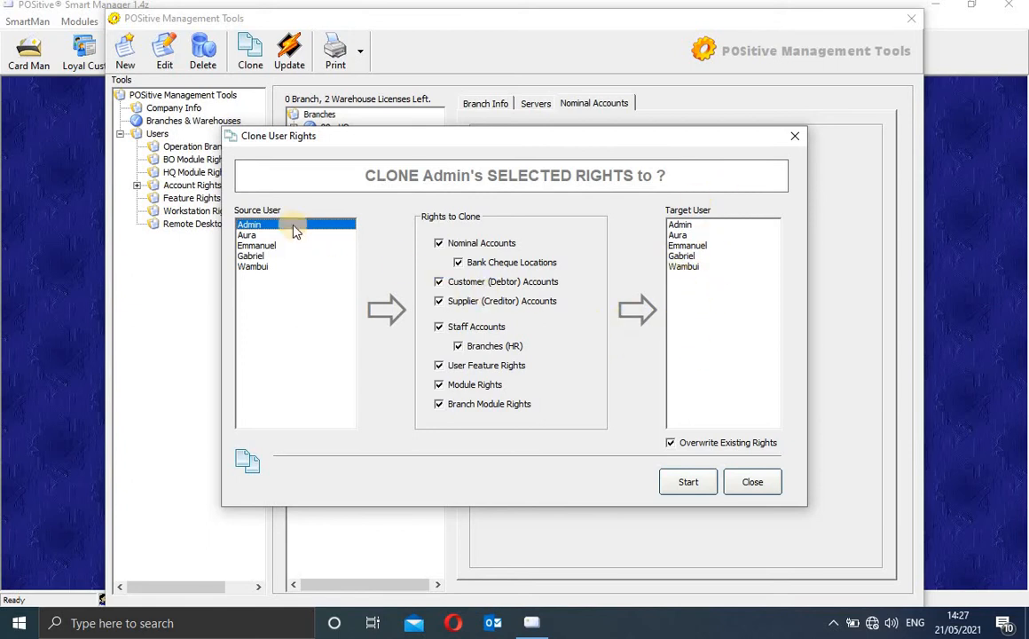
Step: Pick source and target users, then close Clone User Rights without cloning
click(253, 236)
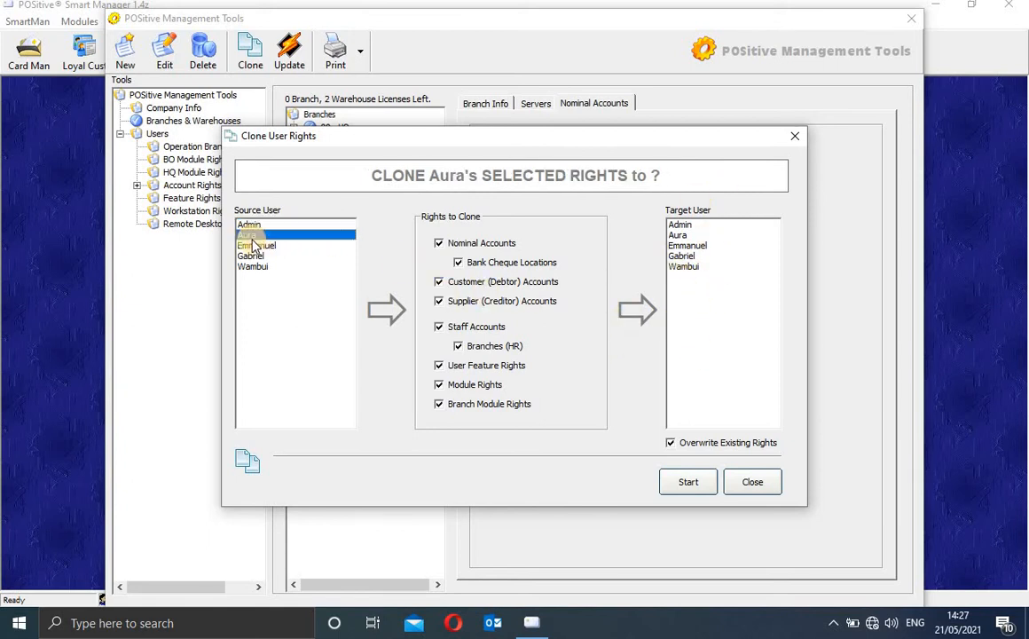
click(681, 236)
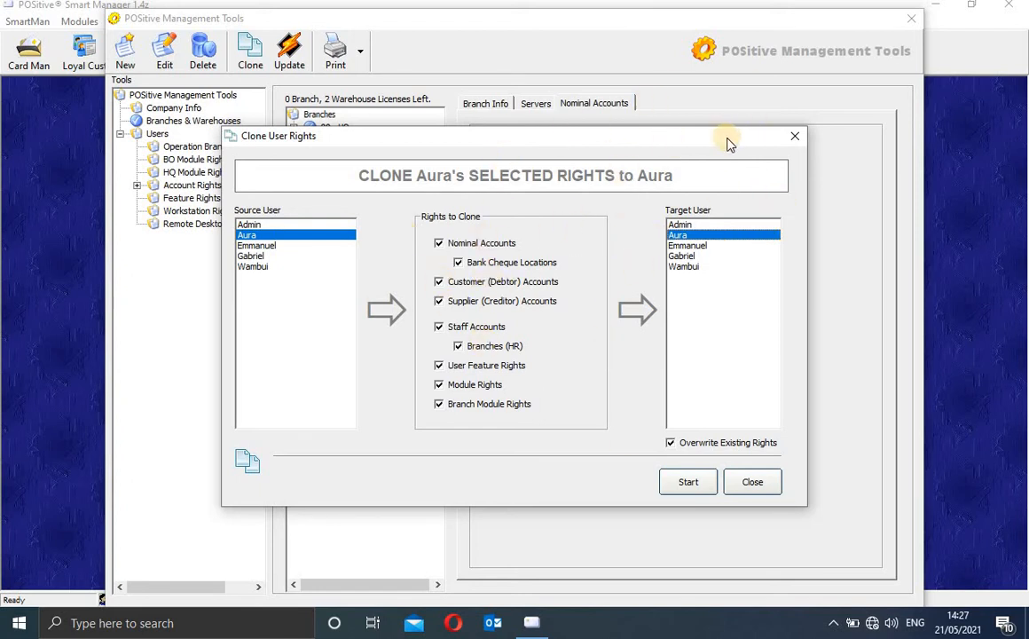
click(793, 136)
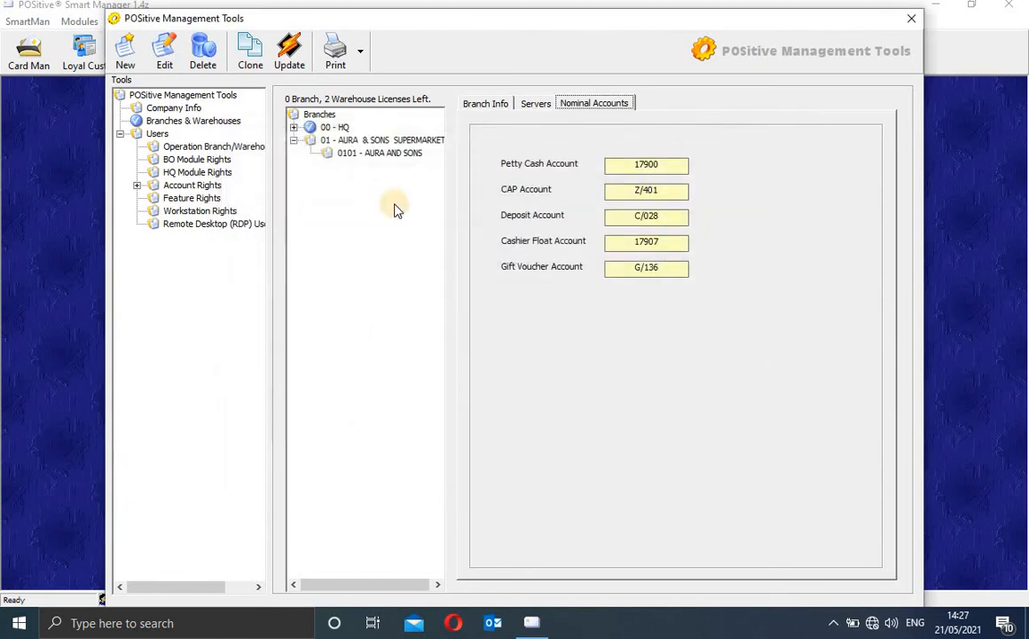
Step: From the Users list, start a new user and enter its user name
click(160, 134)
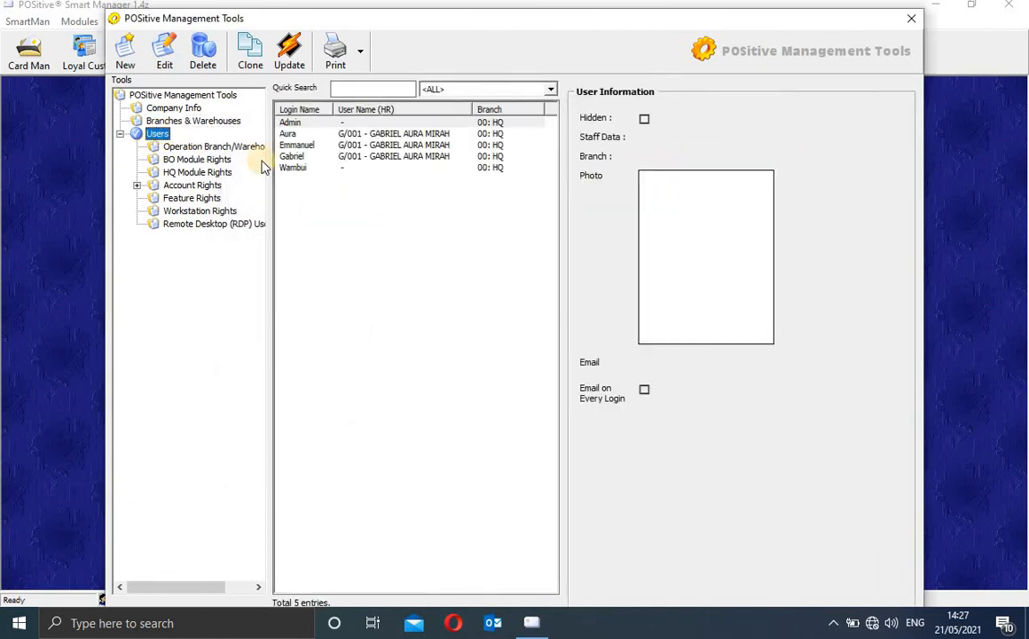
click(323, 125)
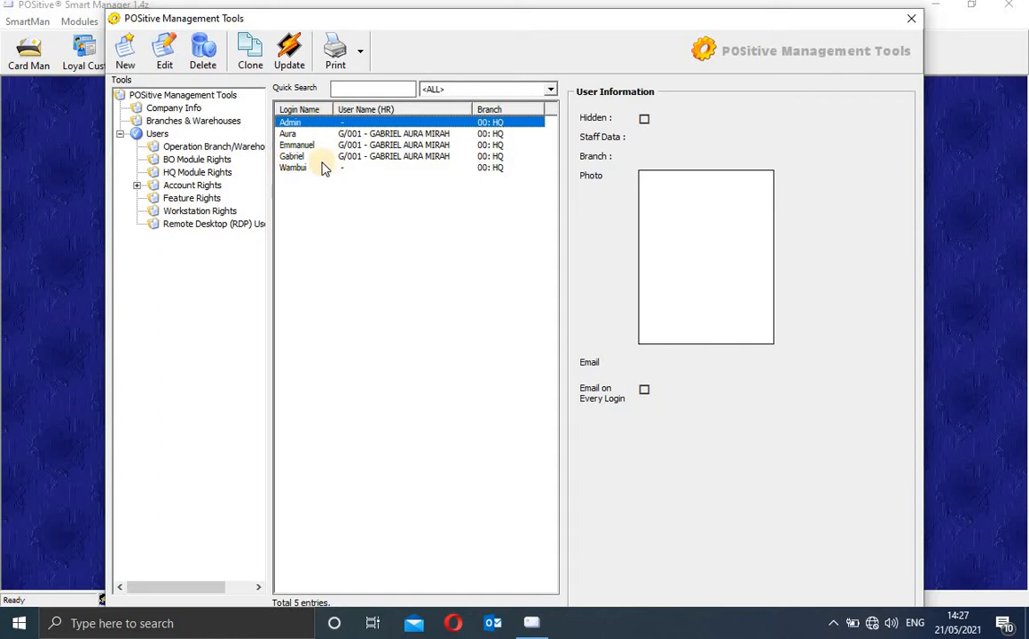
click(127, 60)
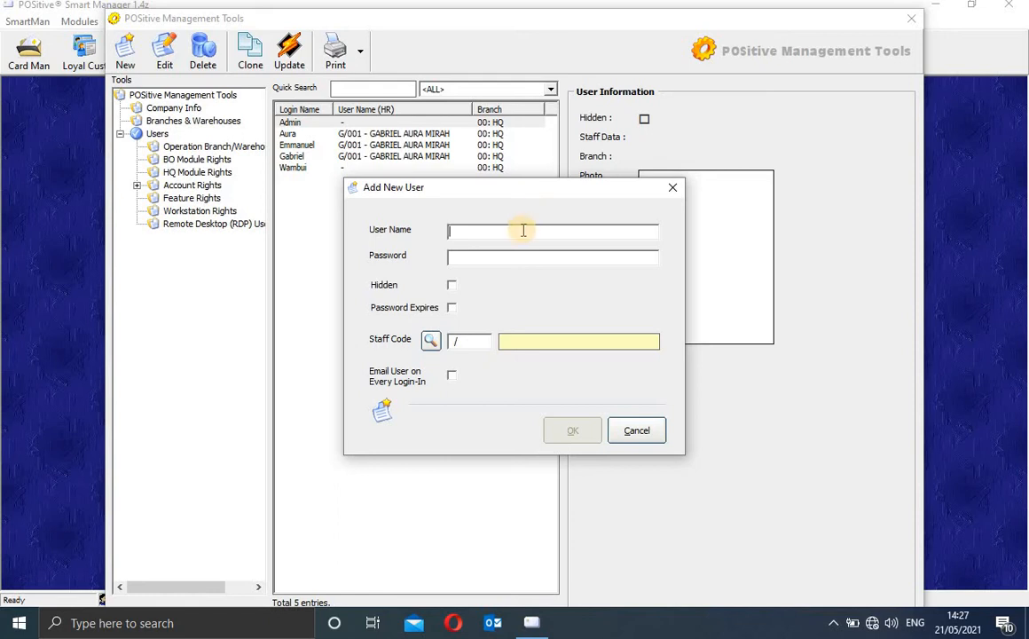
text(gabro)
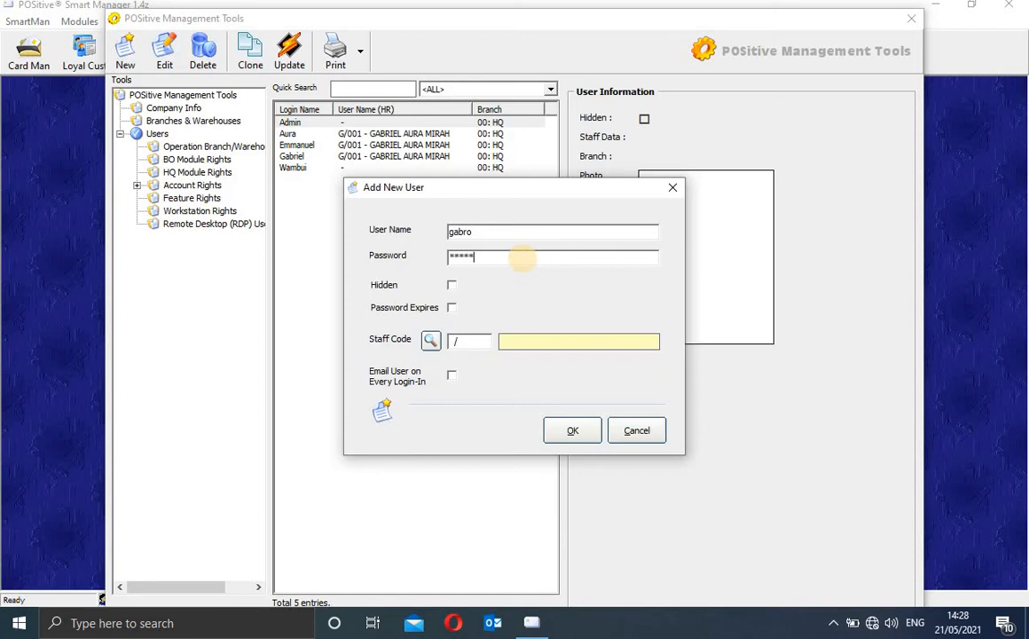
Step: Leave password expiry off and untick 'Email User on Every Login-In' for the new user
click(452, 308)
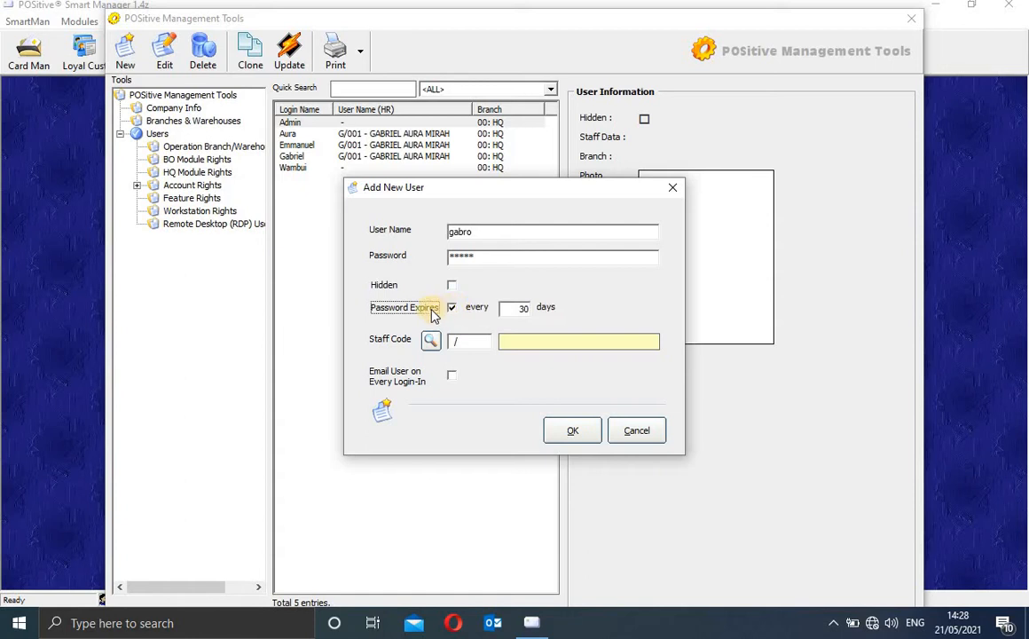
click(524, 307)
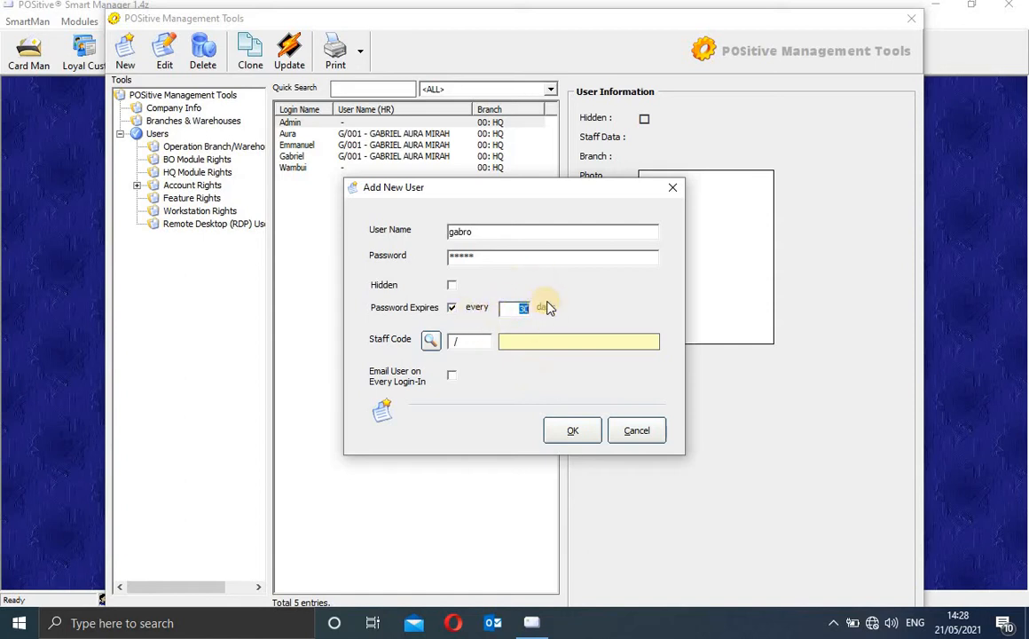
click(452, 308)
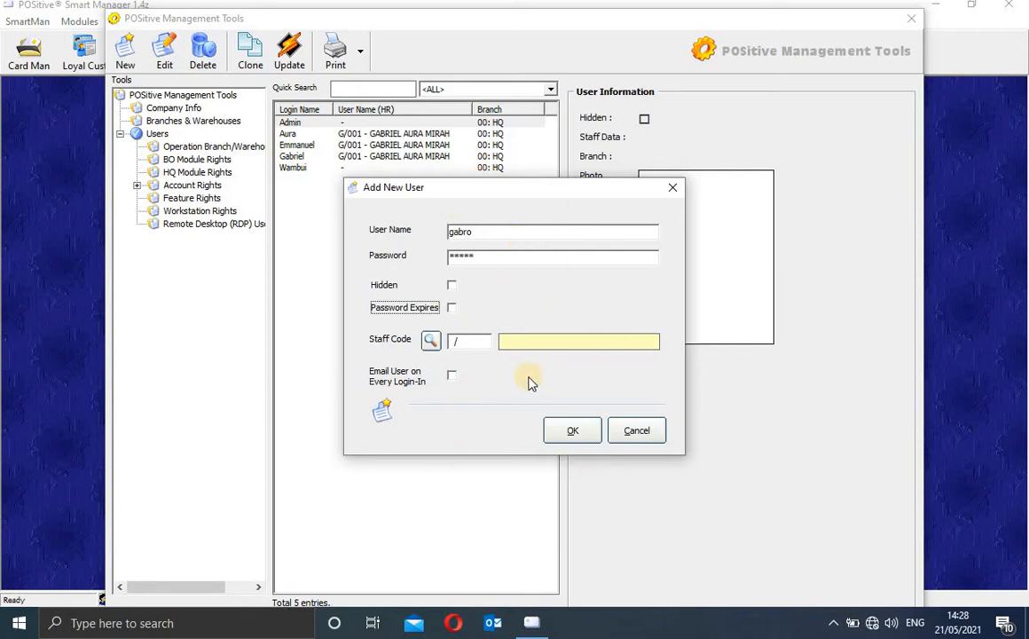
click(452, 377)
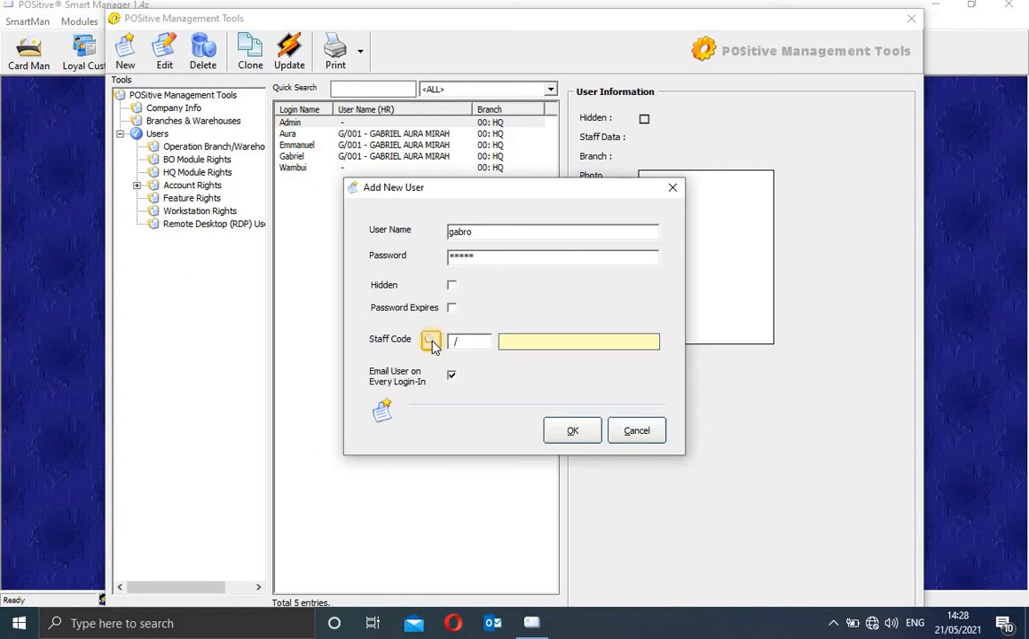
click(452, 376)
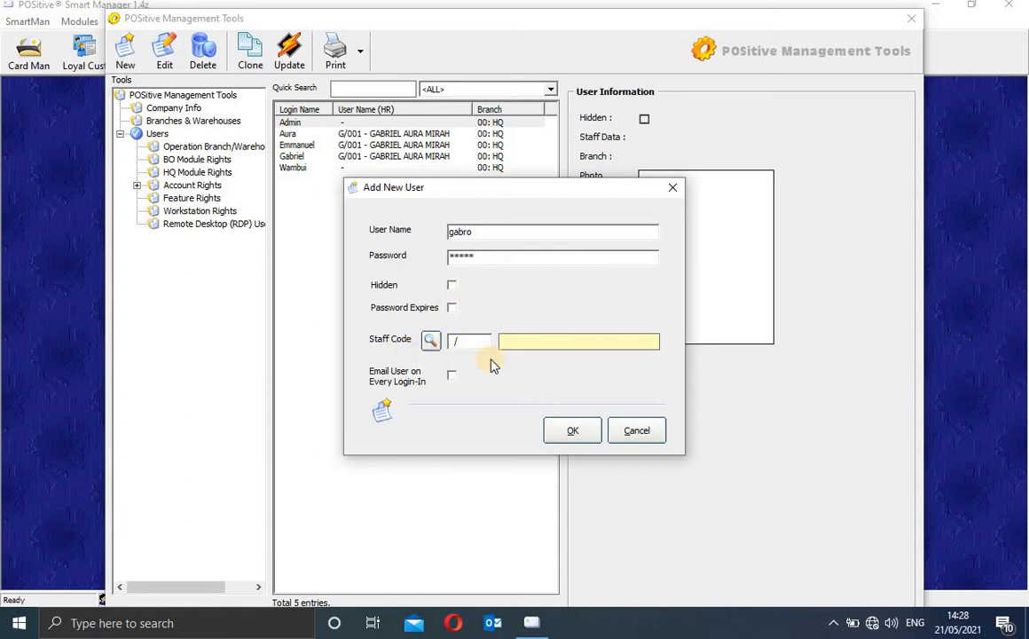
click(429, 342)
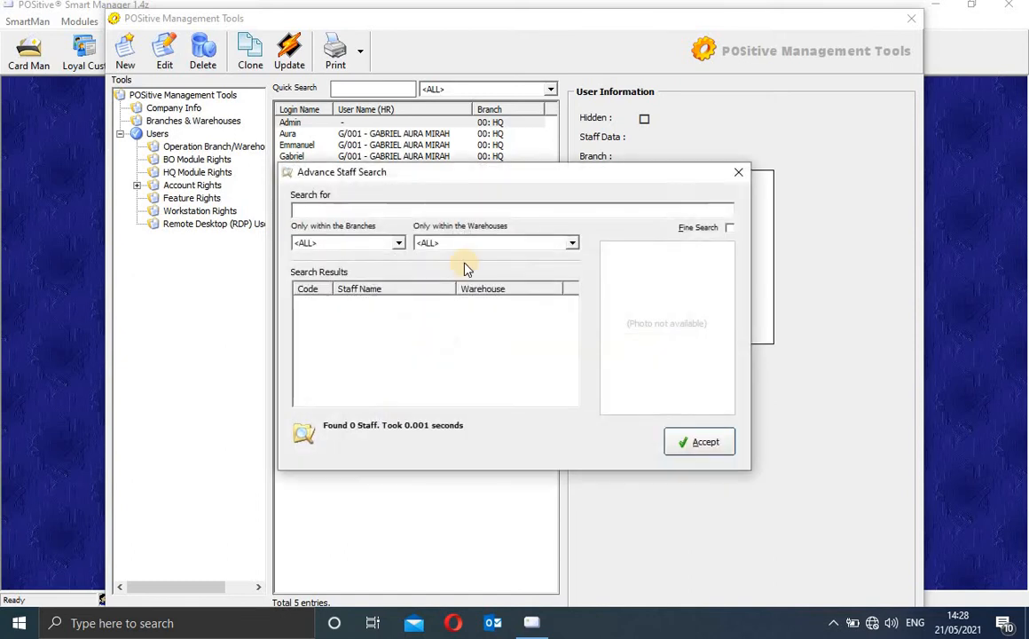
text(gab)
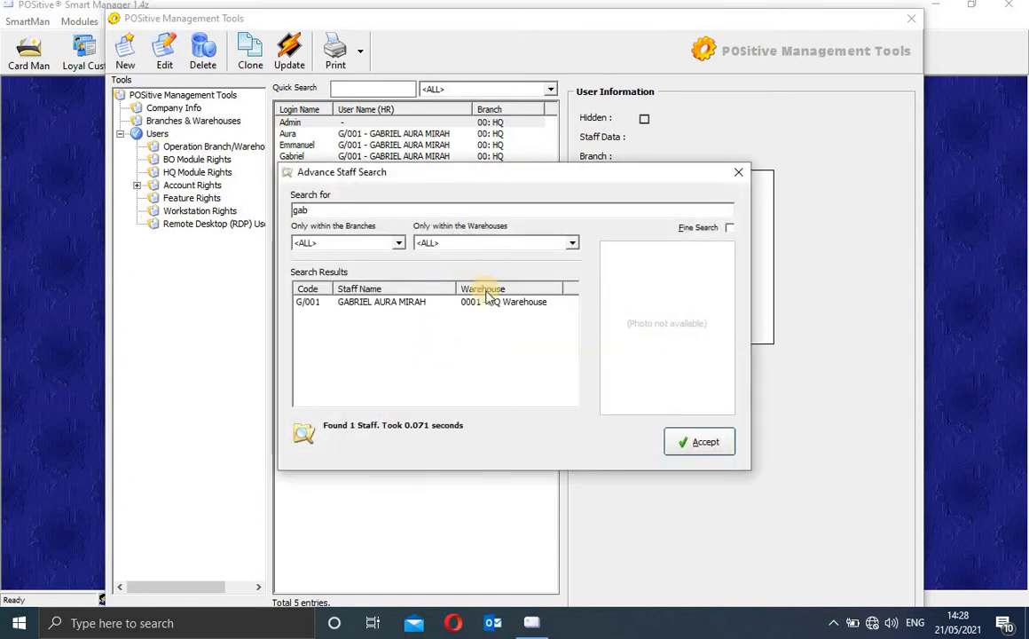
click(487, 302)
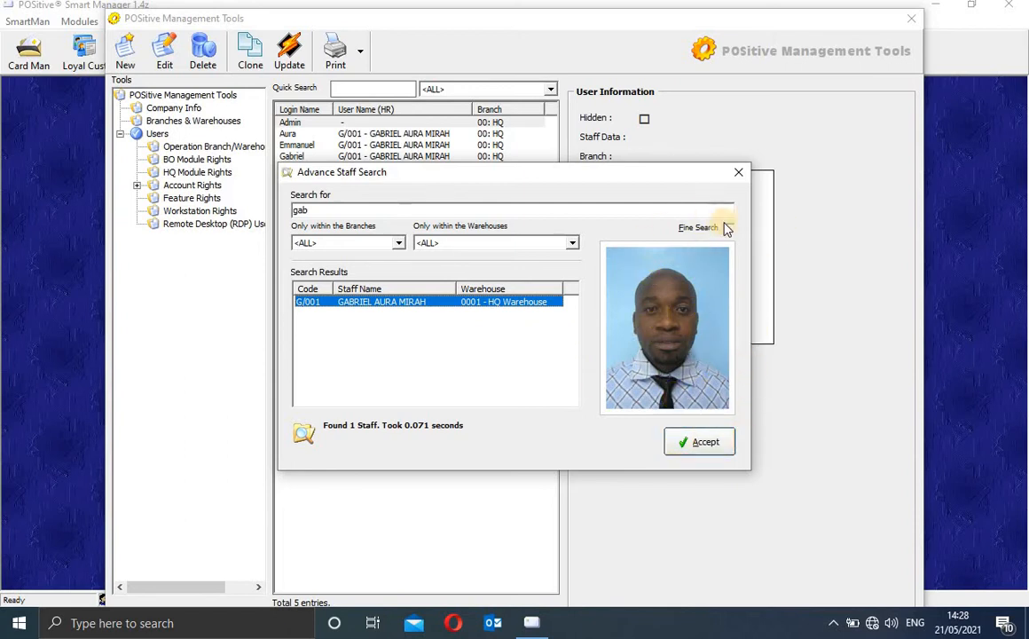
click(737, 174)
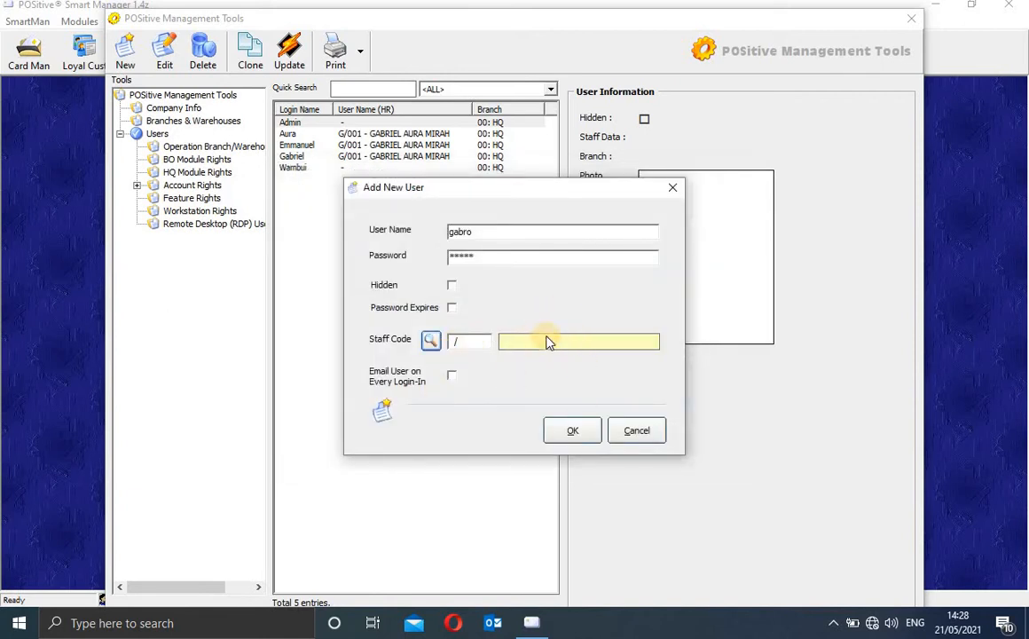
Step: Discard the new-user form and show the second user's Operation Branch/Warehouse access rights
click(673, 189)
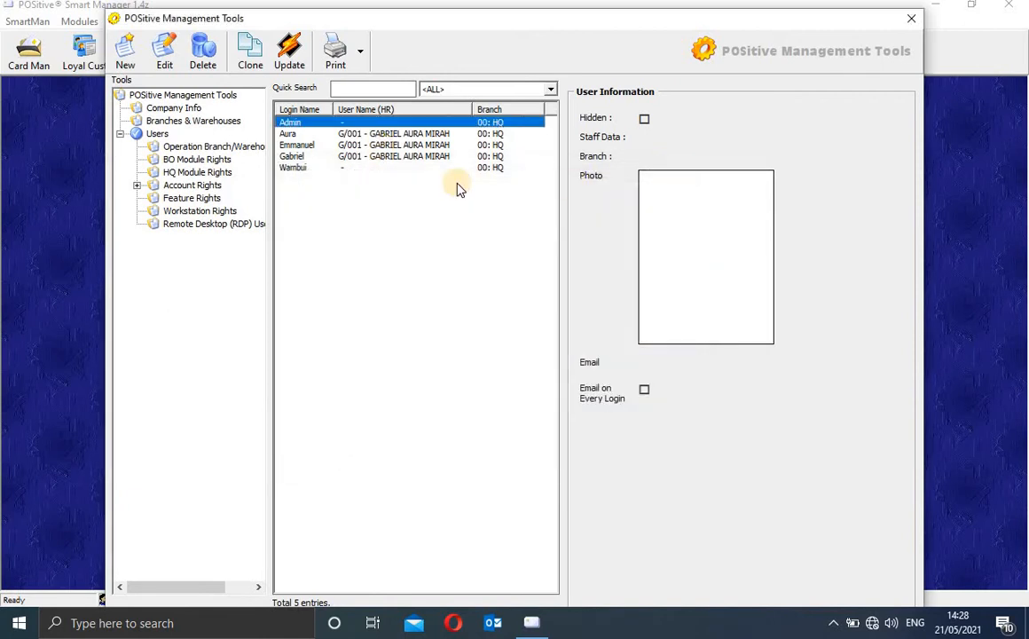
click(394, 134)
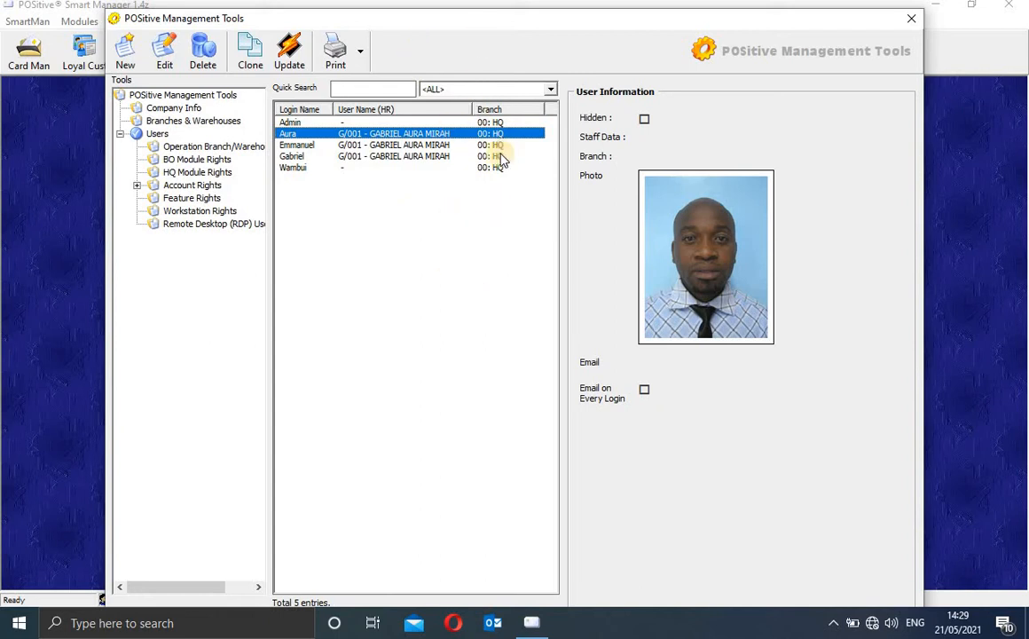
click(197, 148)
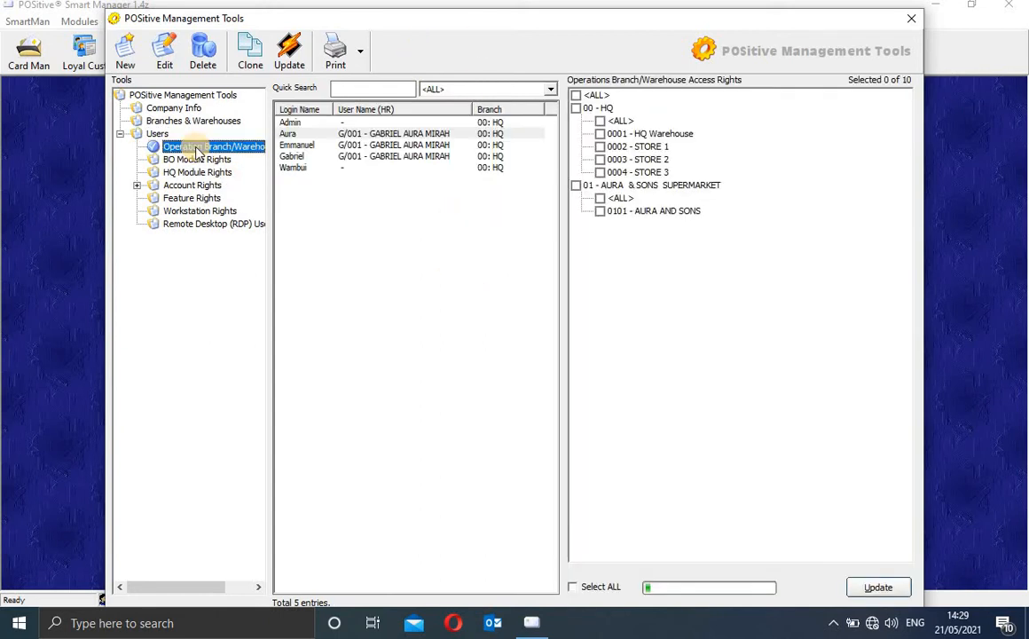
Step: Grant the user only branch 01 and its store, unticking 00 - HQ and 0001 - HQ Warehouse, then view BO Module Rights
click(413, 133)
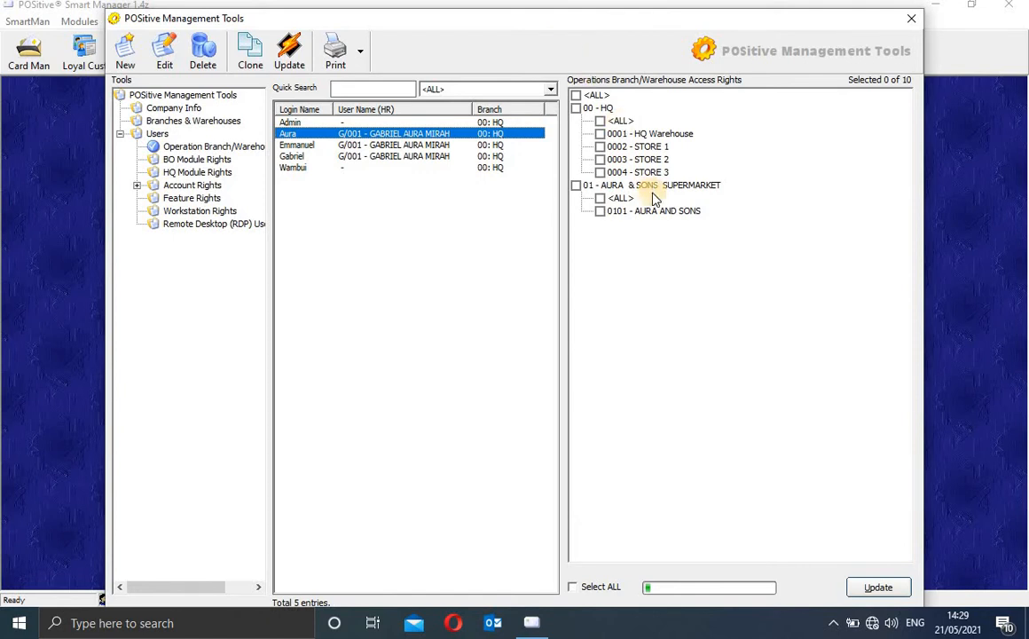
click(576, 187)
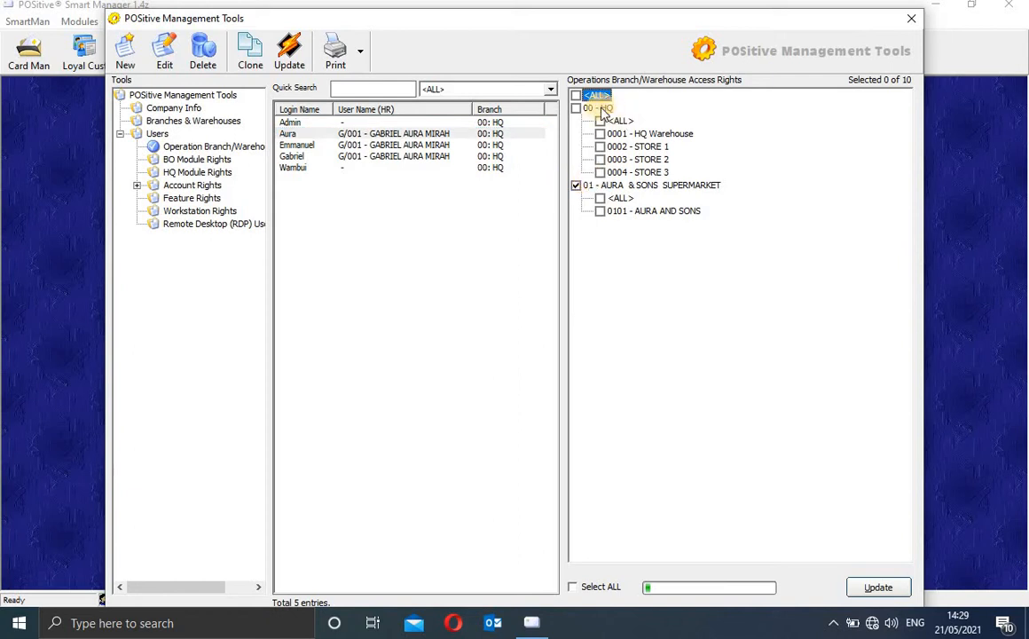
click(593, 589)
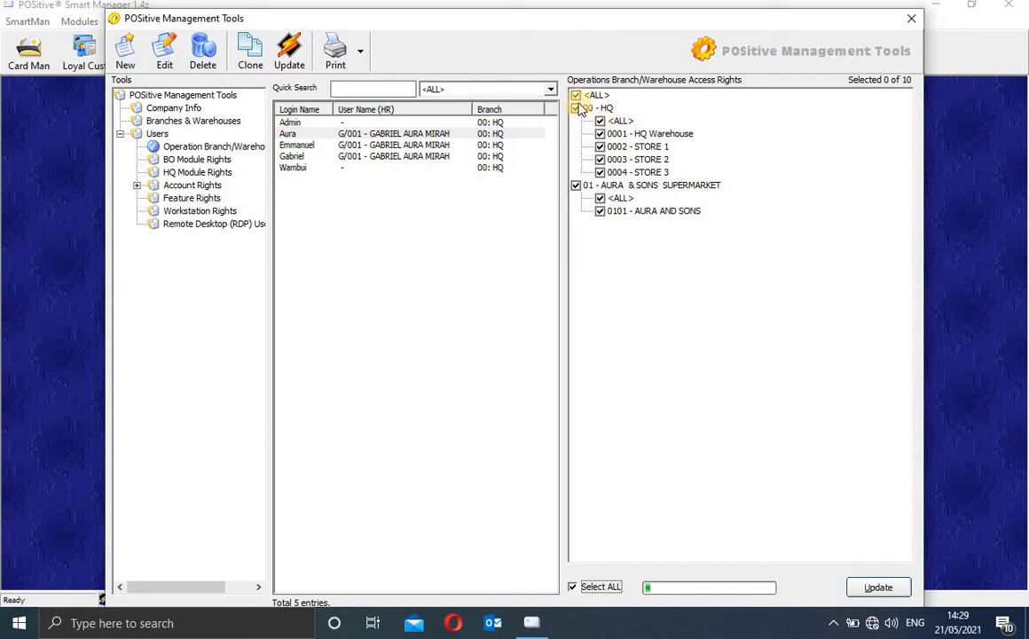
click(576, 108)
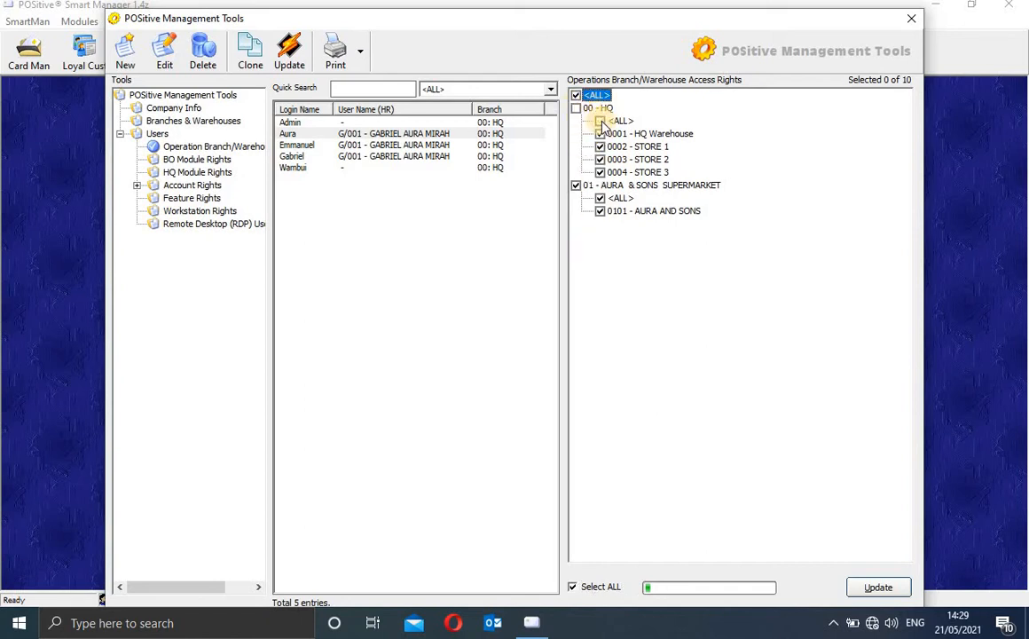
click(601, 134)
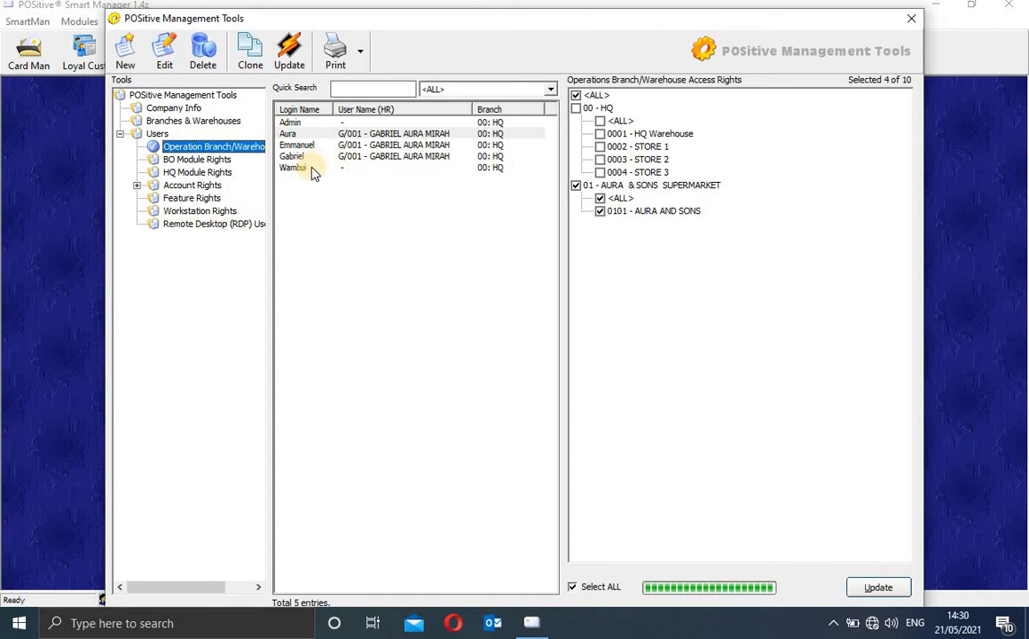
click(204, 160)
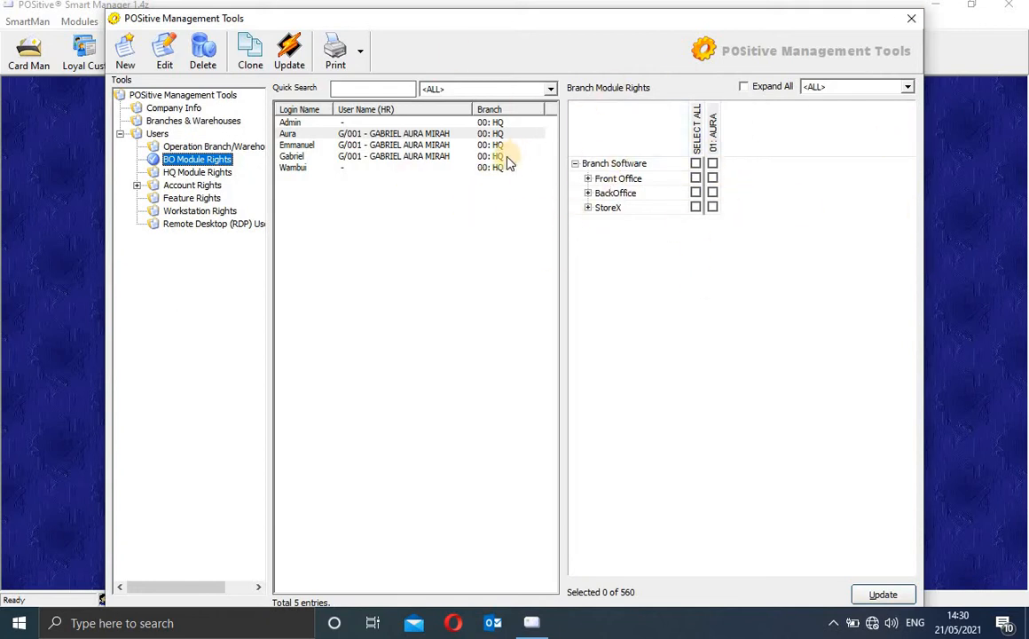
Step: Select the user and tick all Branch Software rights (Front Office, BackOffice, StoreX) for branch 01
click(463, 134)
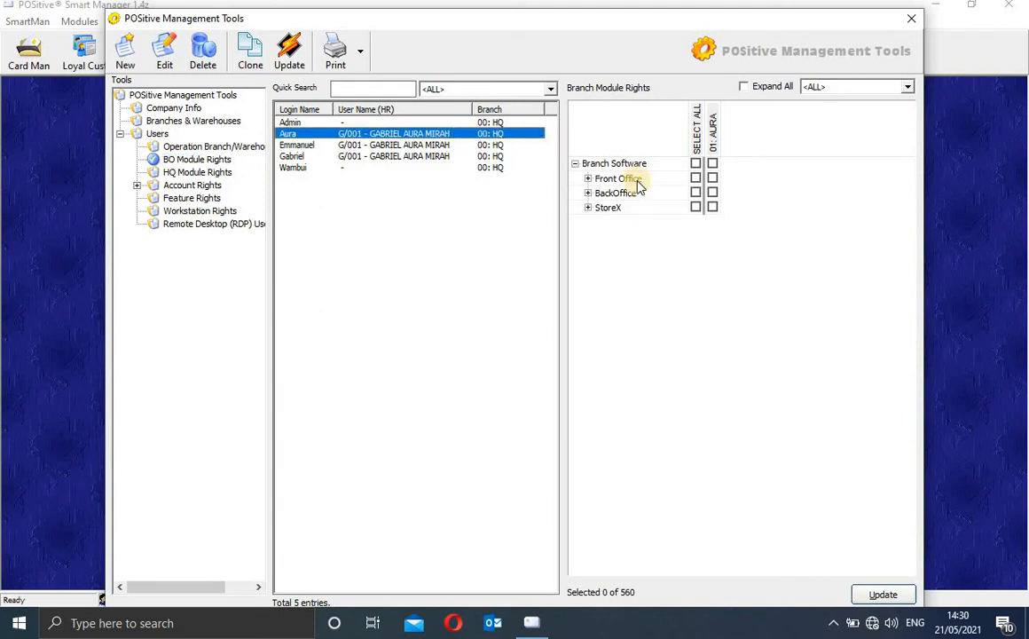
click(698, 156)
click(698, 165)
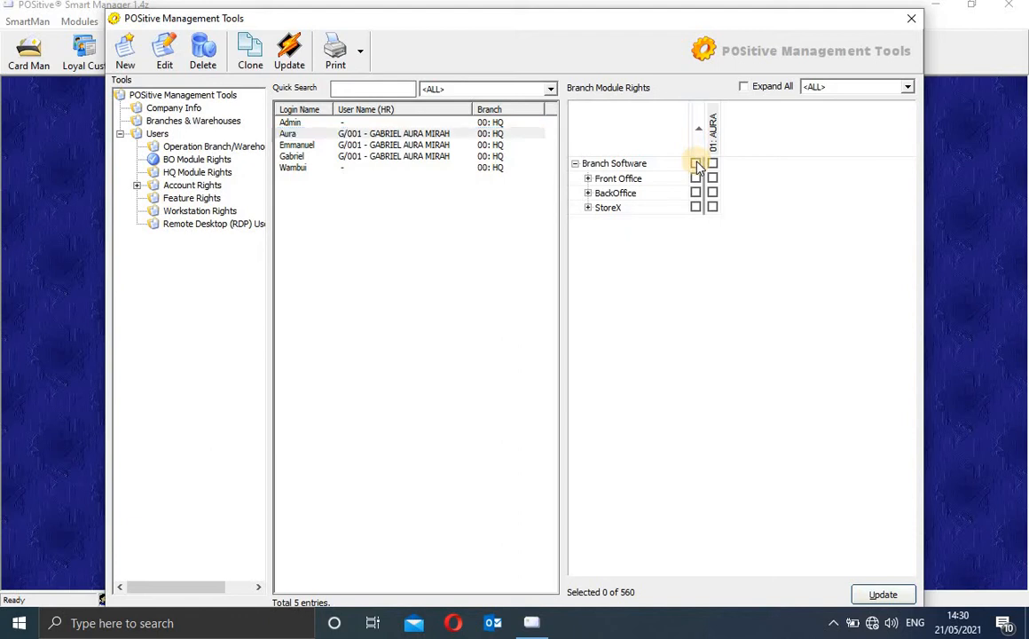
click(697, 164)
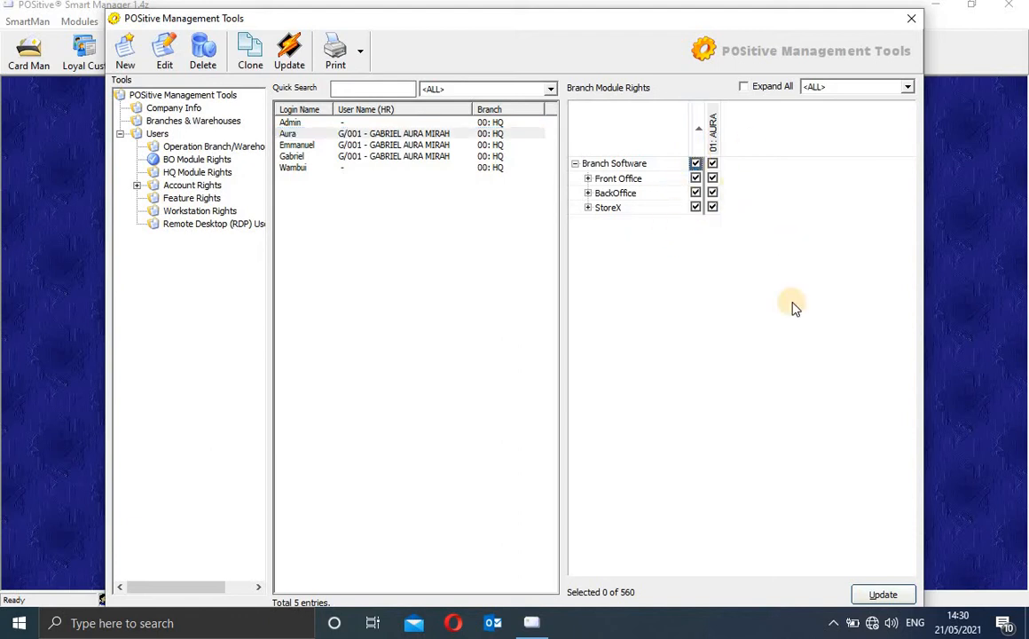
Step: Save the rights and push the update to remote branch 01
click(879, 594)
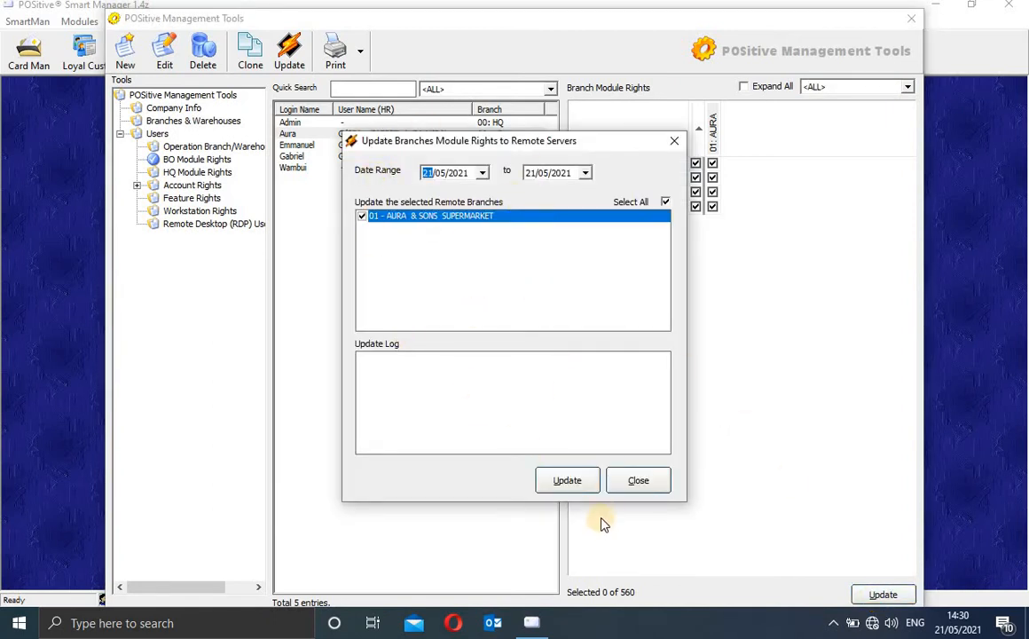
click(577, 481)
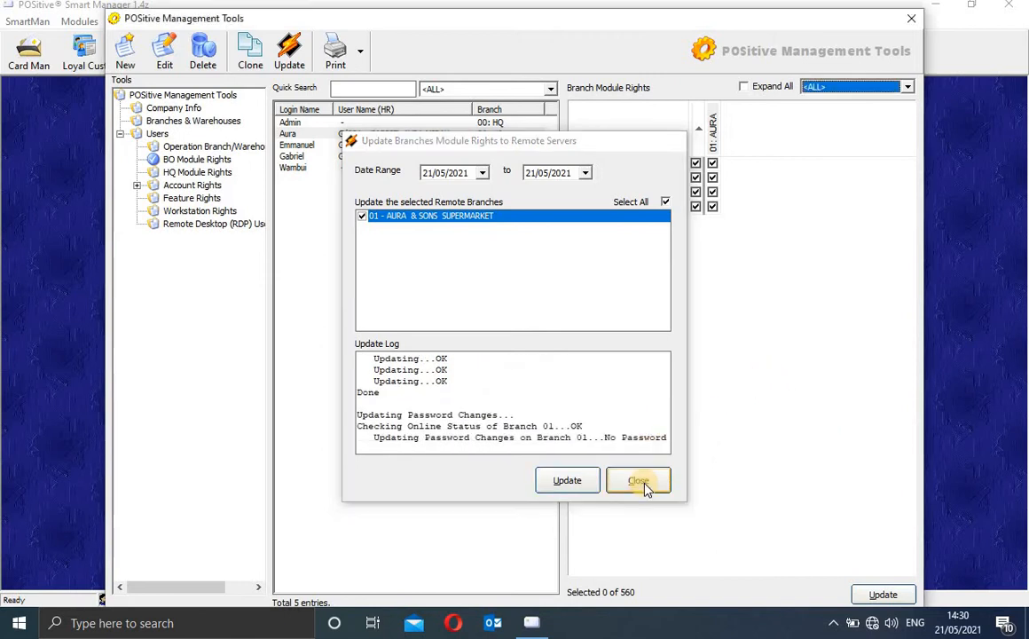
click(644, 487)
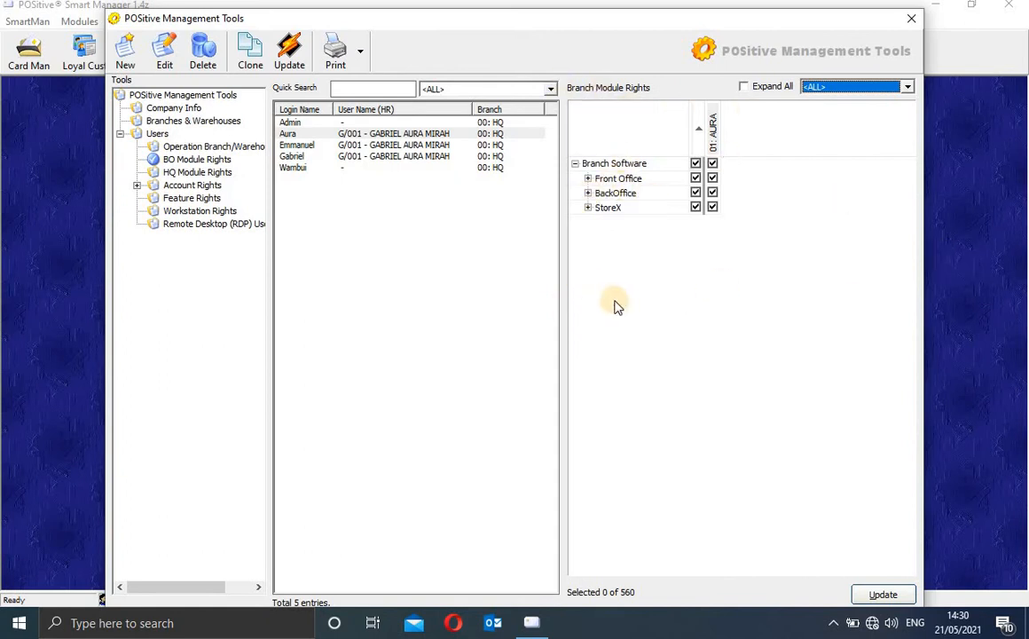
click(289, 53)
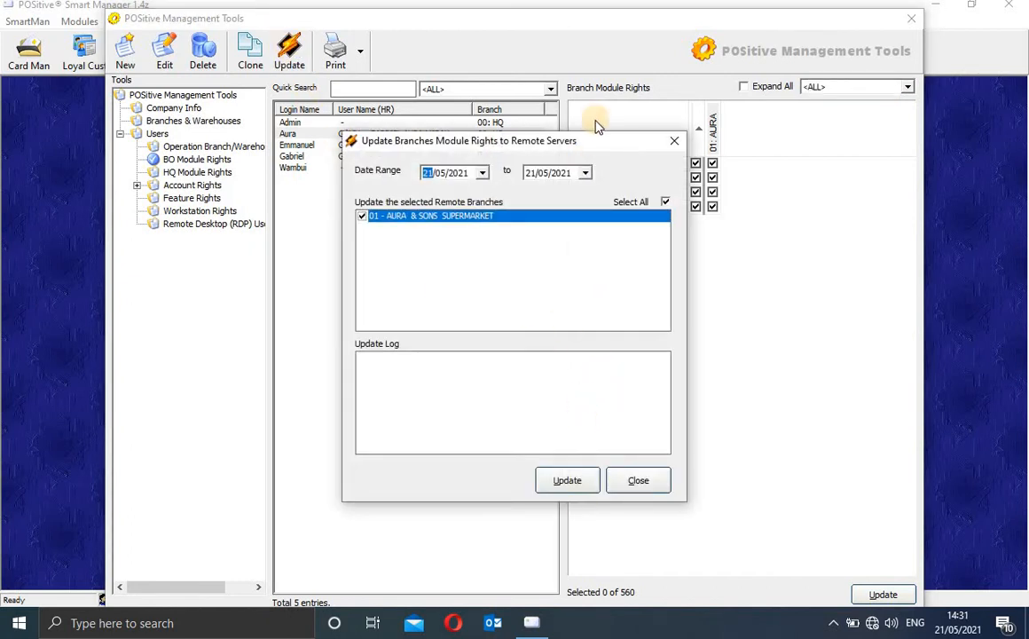
click(672, 143)
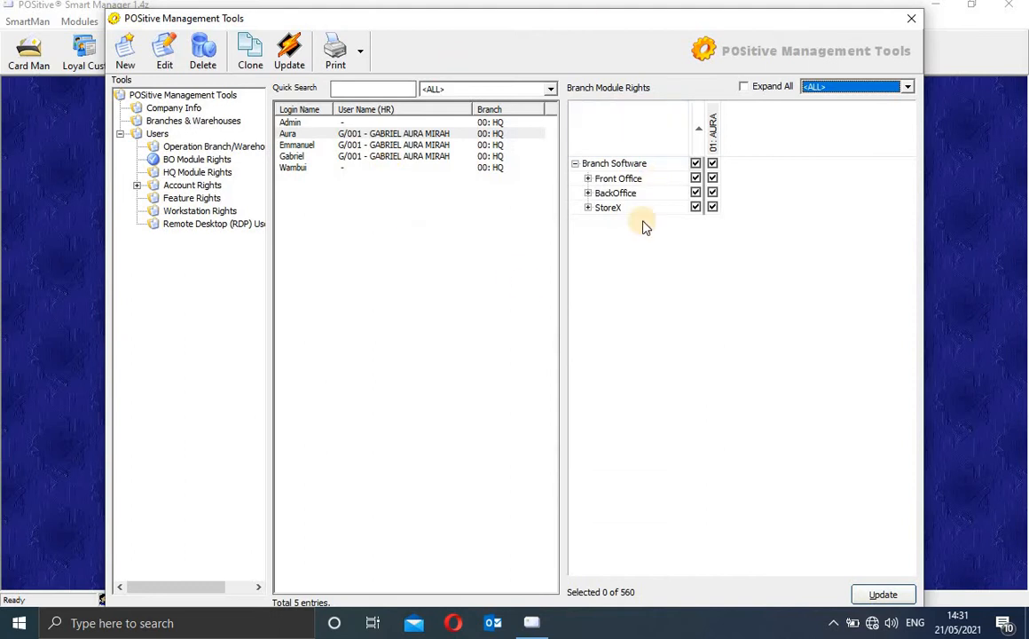
Step: Grant the user all 81 Enterprise rights in HQ Module Rights
click(173, 172)
click(466, 134)
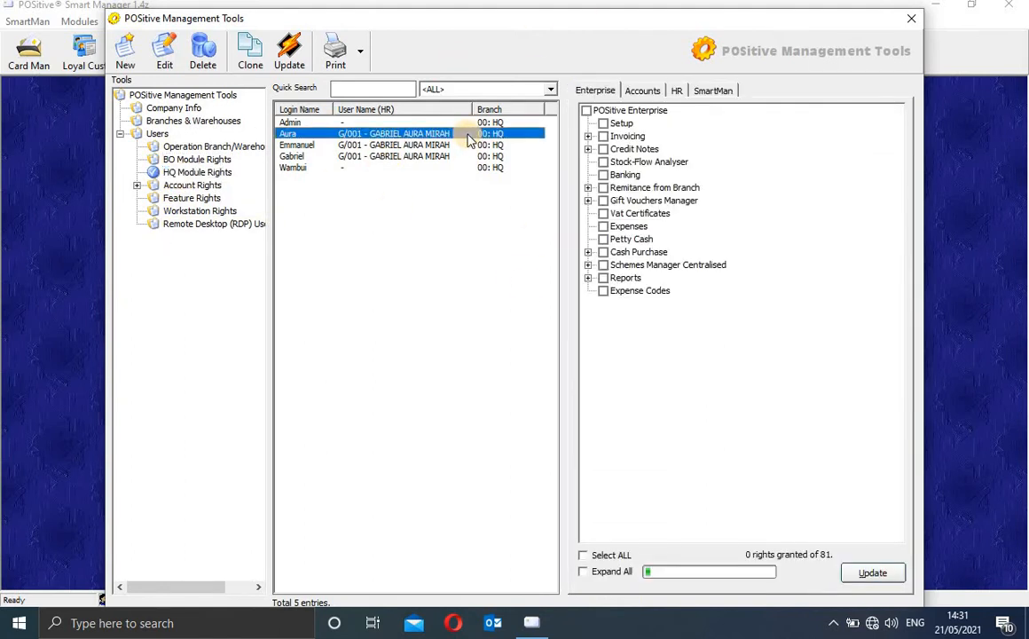
click(598, 96)
click(412, 134)
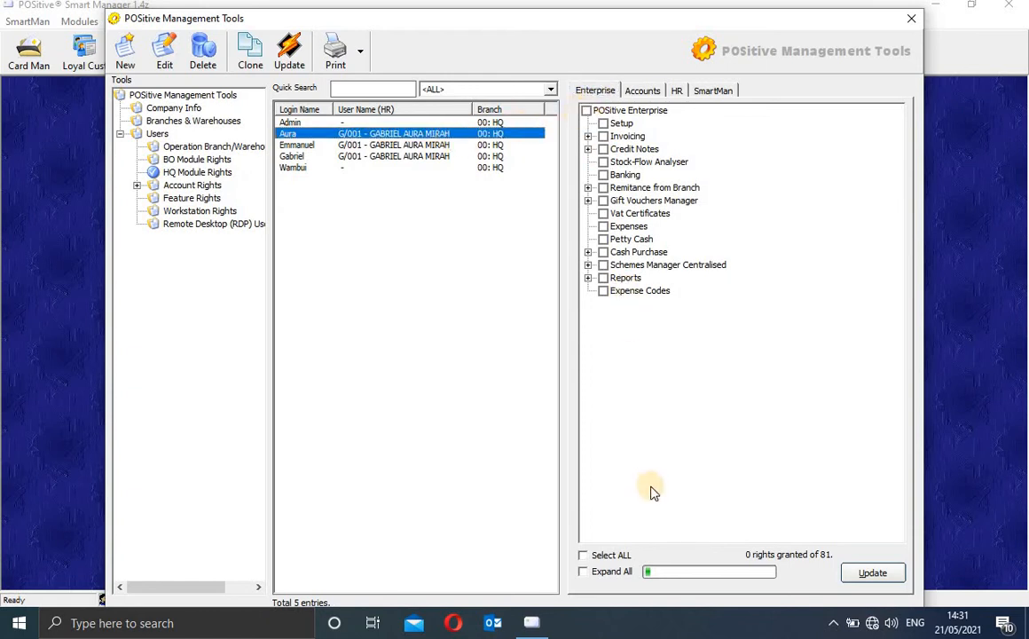
click(610, 557)
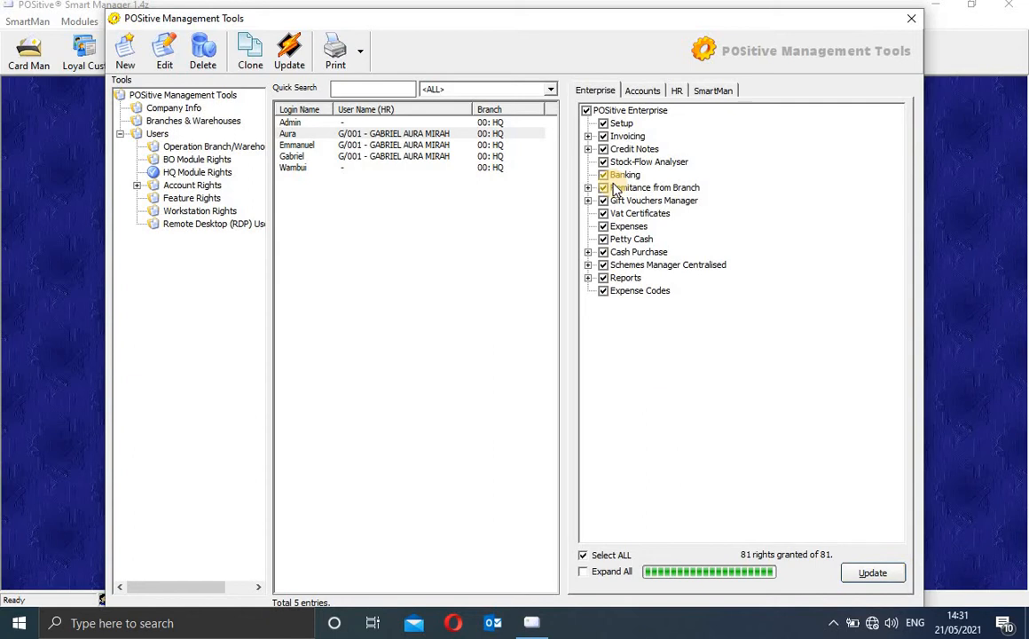
Step: Review the expanded Enterprise rights tree, save it, and show the Accounts rights (0 of 1098)
click(584, 572)
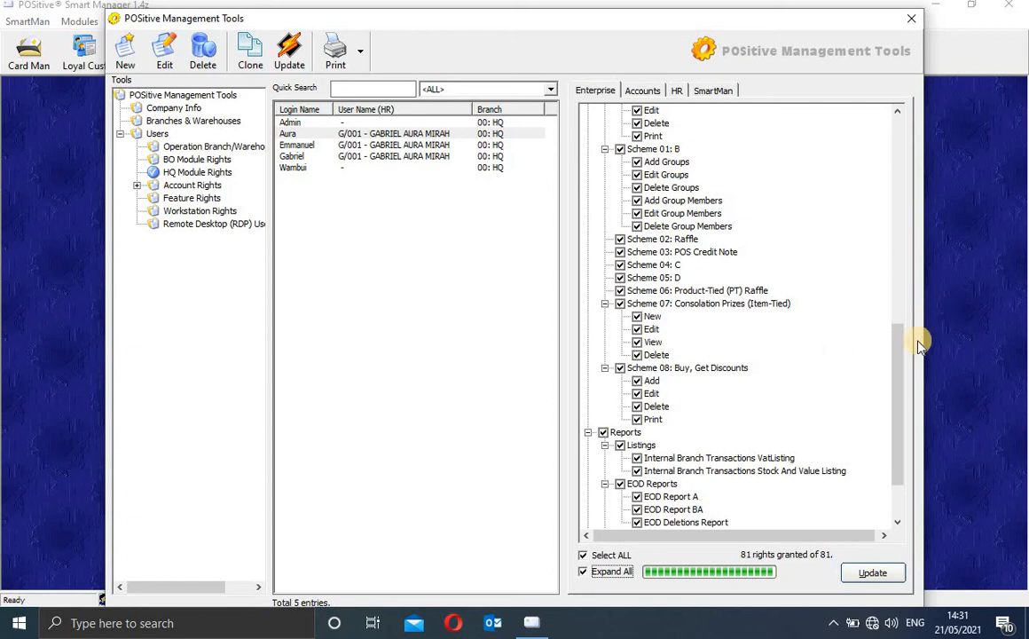
drag(893, 443, 877, 350)
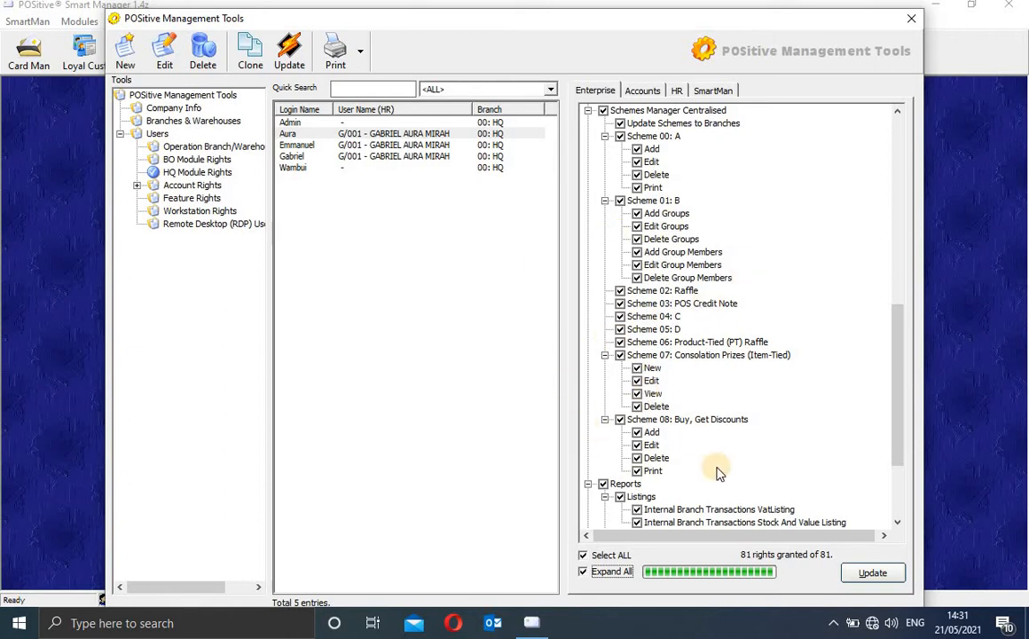
click(868, 577)
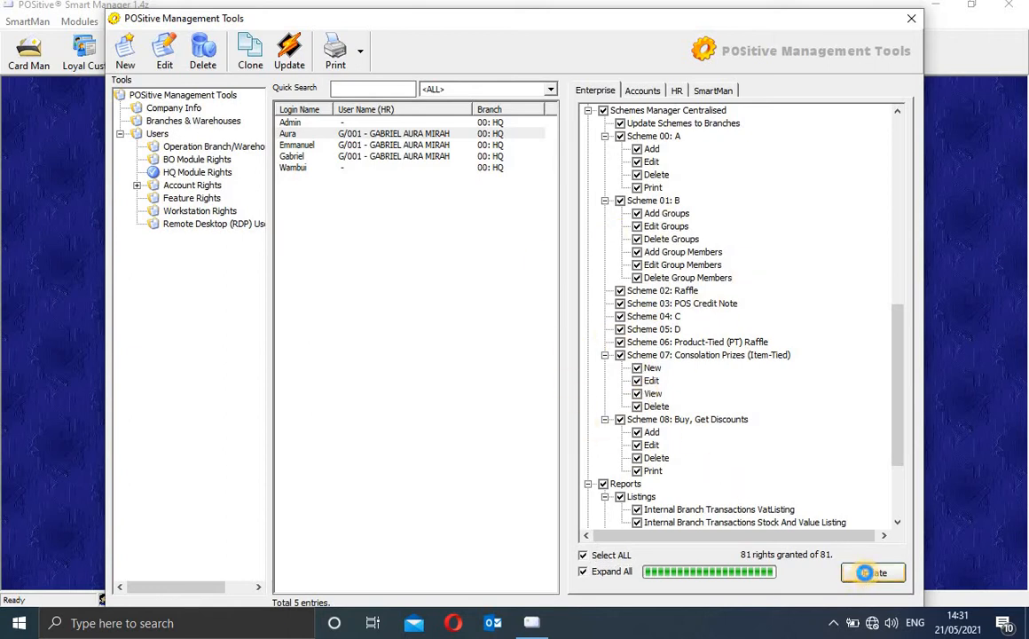
click(584, 572)
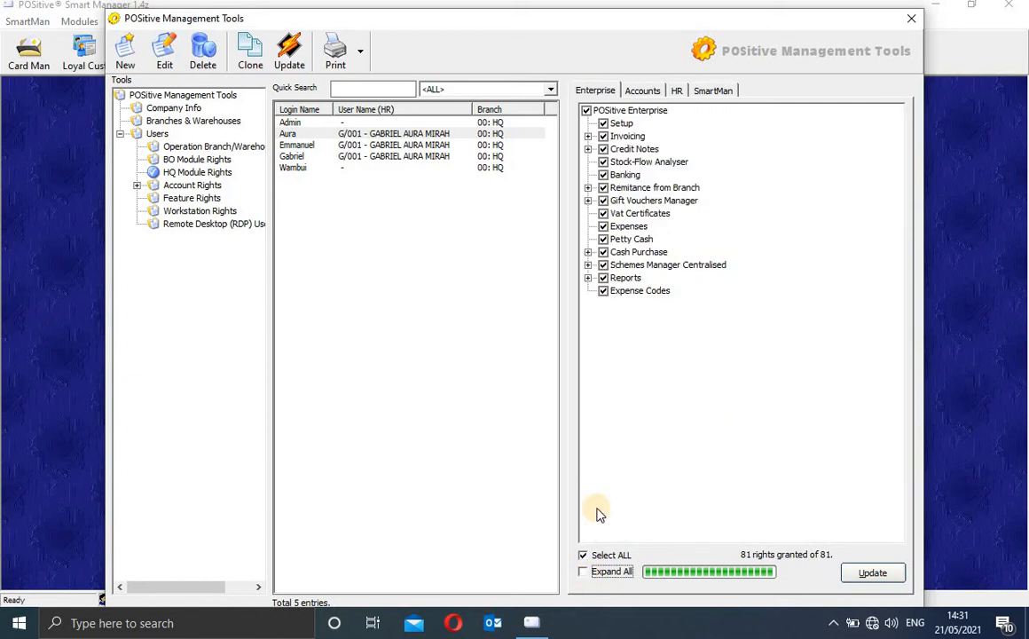
click(644, 91)
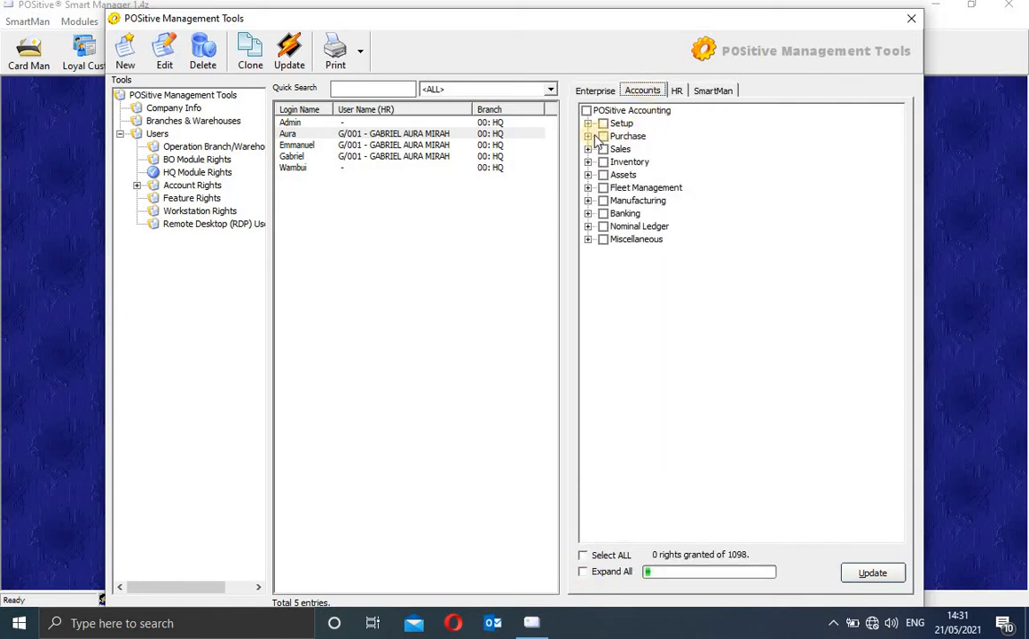
Step: Grant all 1098 Accounts rights and all 344 HR rights, then show SmartMan rights
click(586, 556)
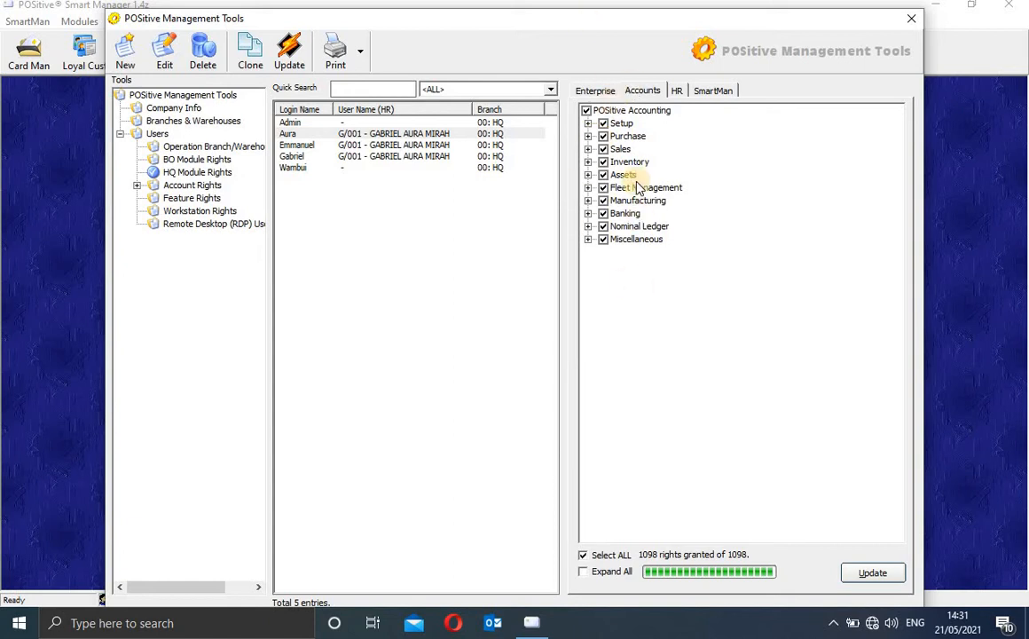
click(680, 90)
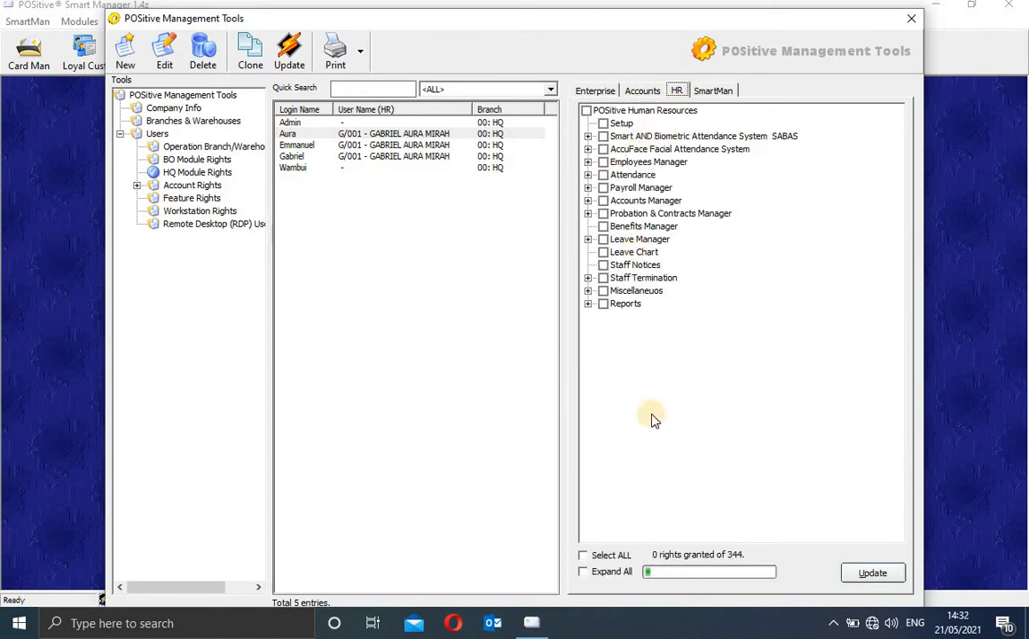
click(610, 557)
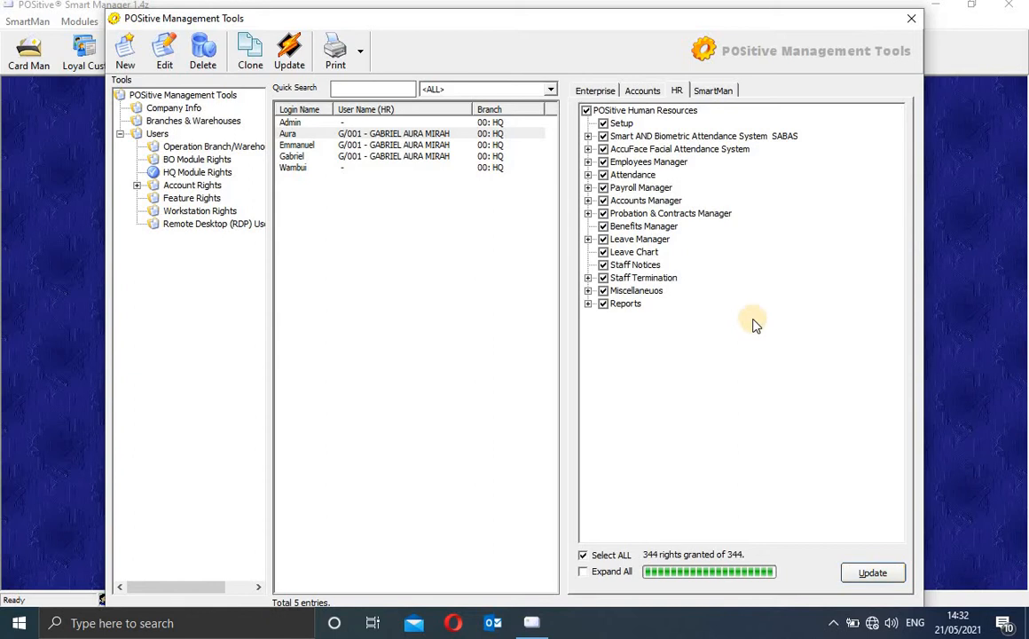
click(715, 91)
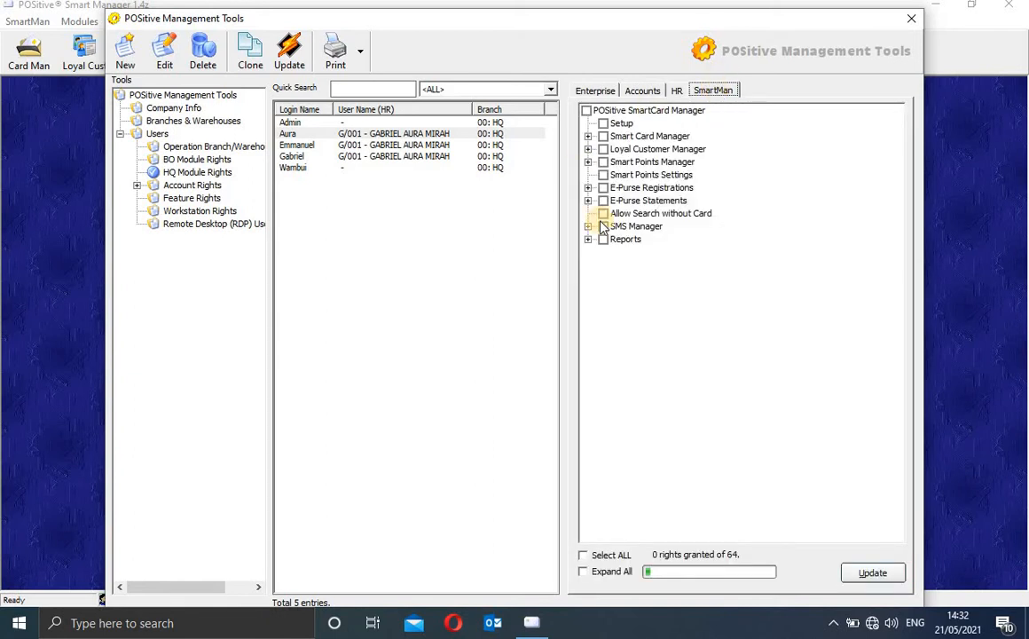
Step: Grant the user all 64 SmartCard Manager rights and recheck the Accounts and Enterprise rights
click(448, 134)
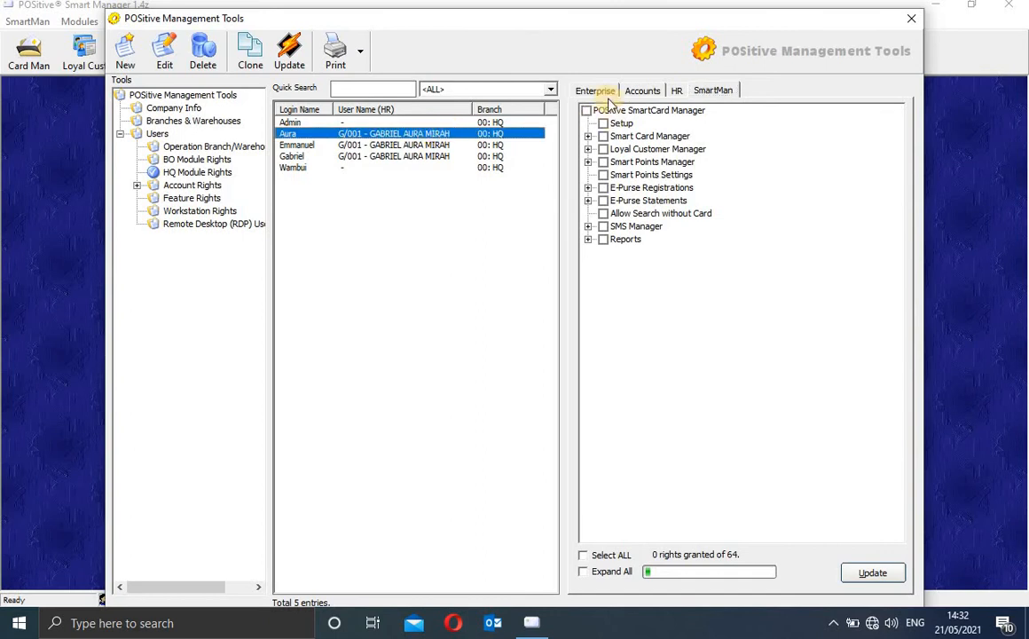
click(611, 555)
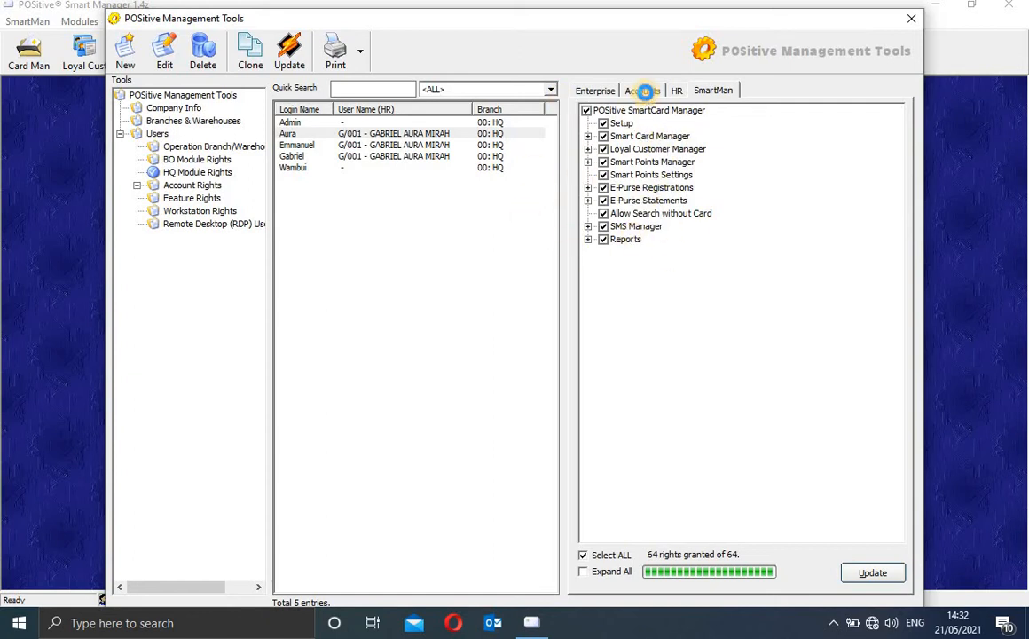
click(645, 91)
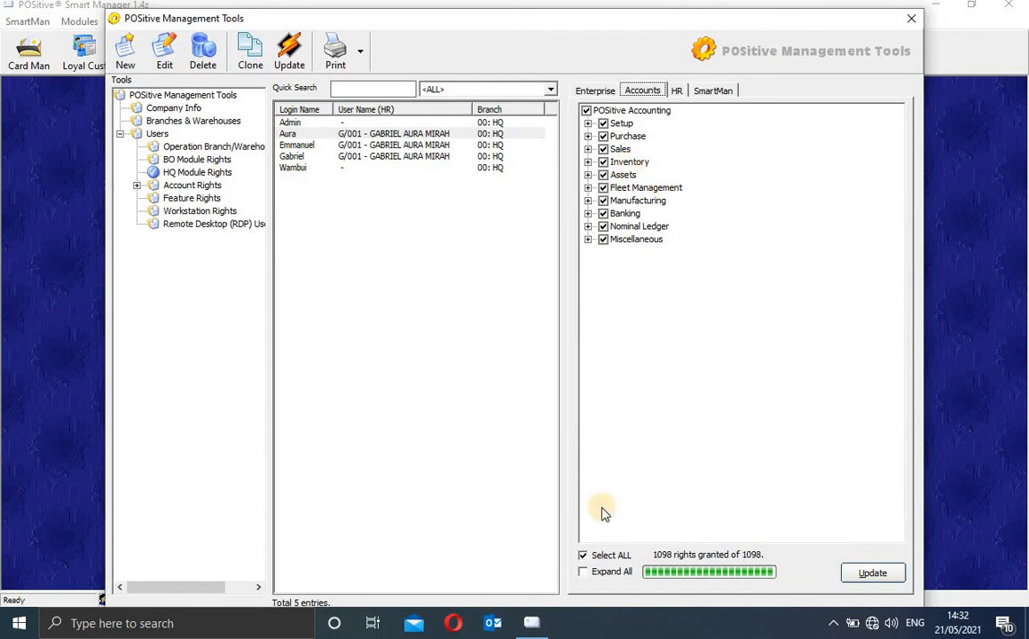
click(583, 572)
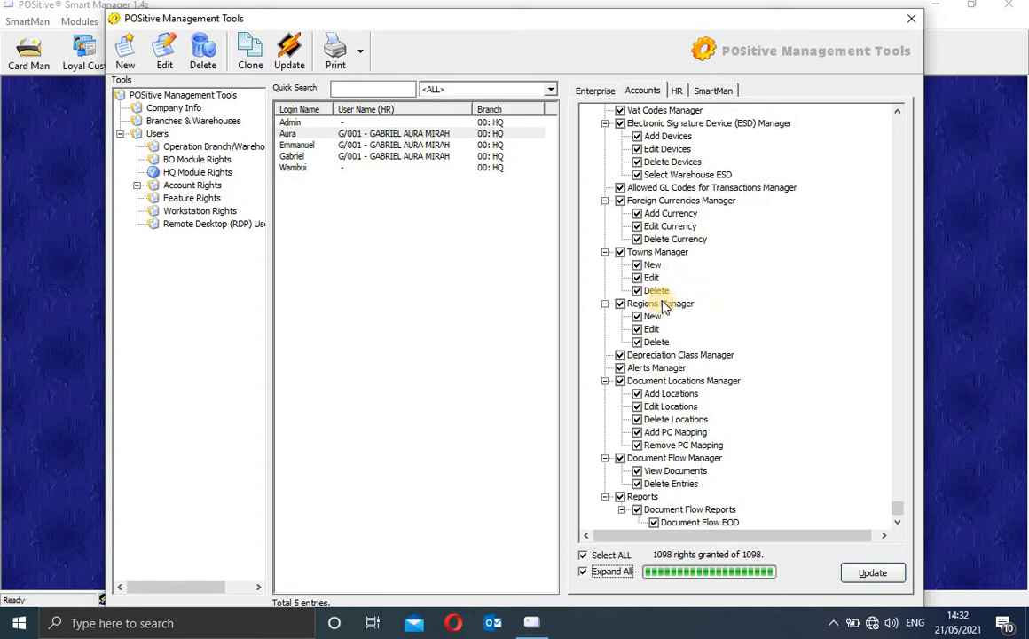
click(587, 92)
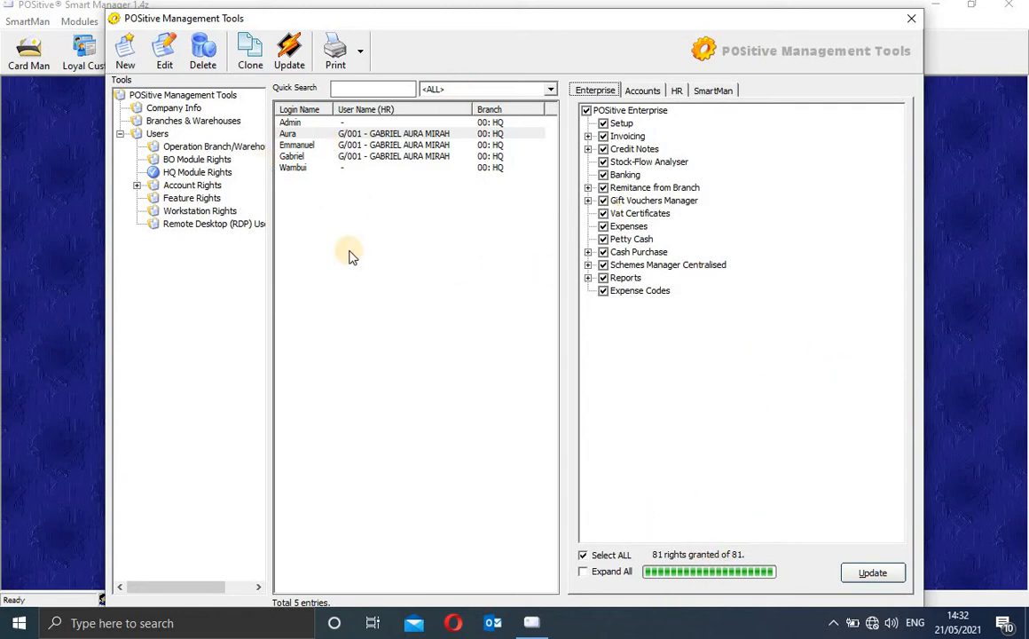
click(186, 185)
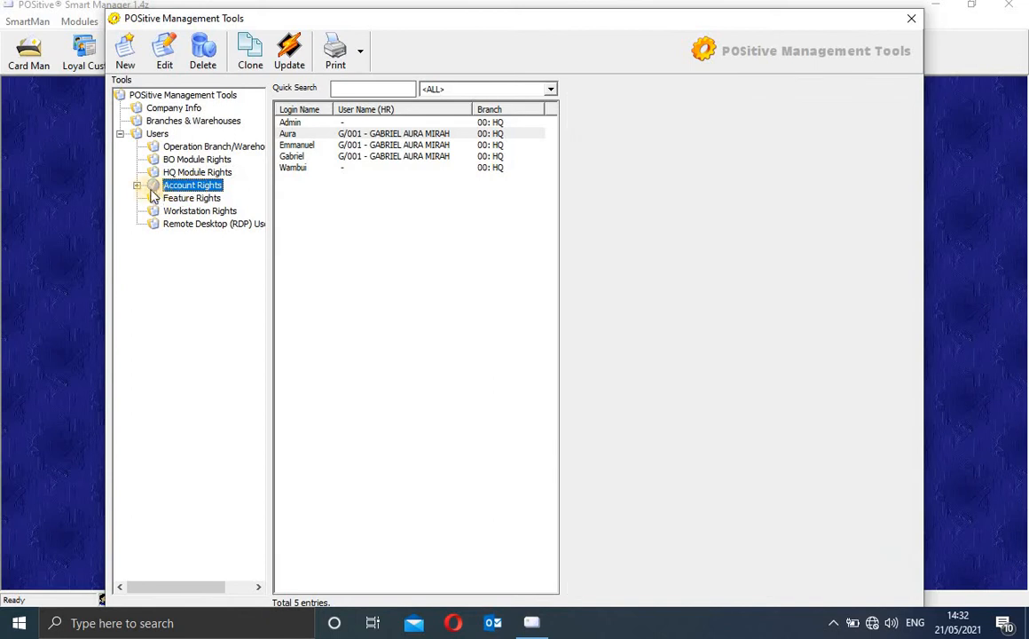
Step: Grant EQUITY BANK cheque locations 01 and 02 under Bank Cheque Locations
click(137, 185)
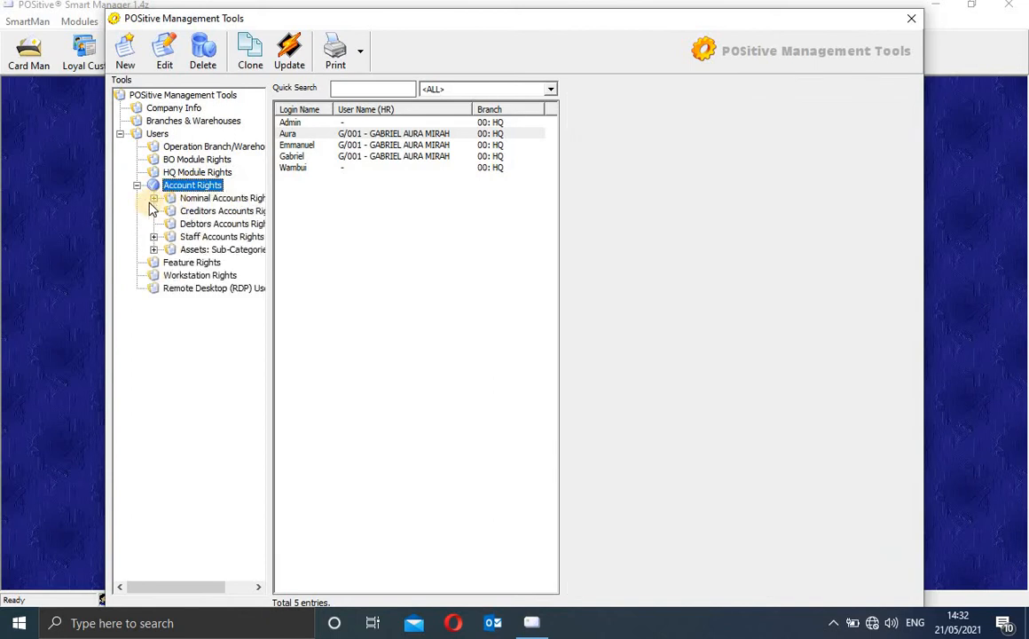
click(153, 199)
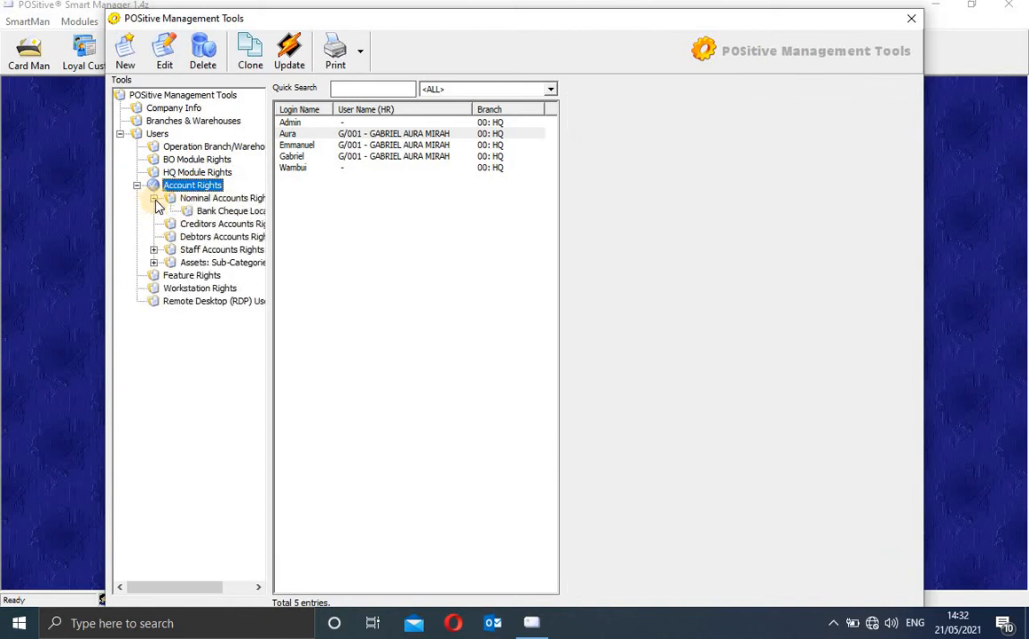
click(235, 213)
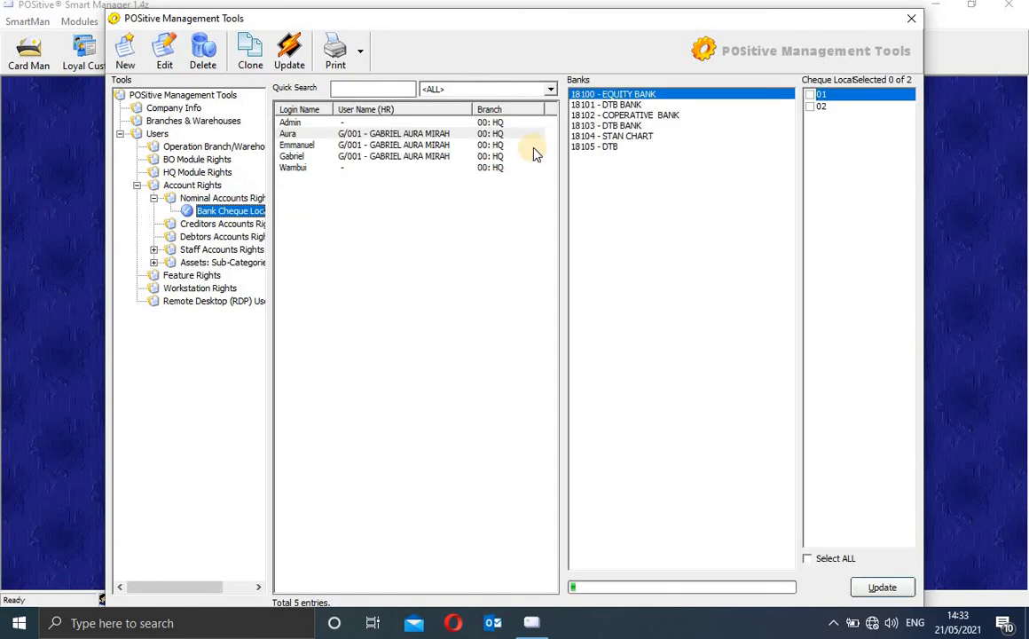
click(816, 95)
click(809, 106)
click(887, 587)
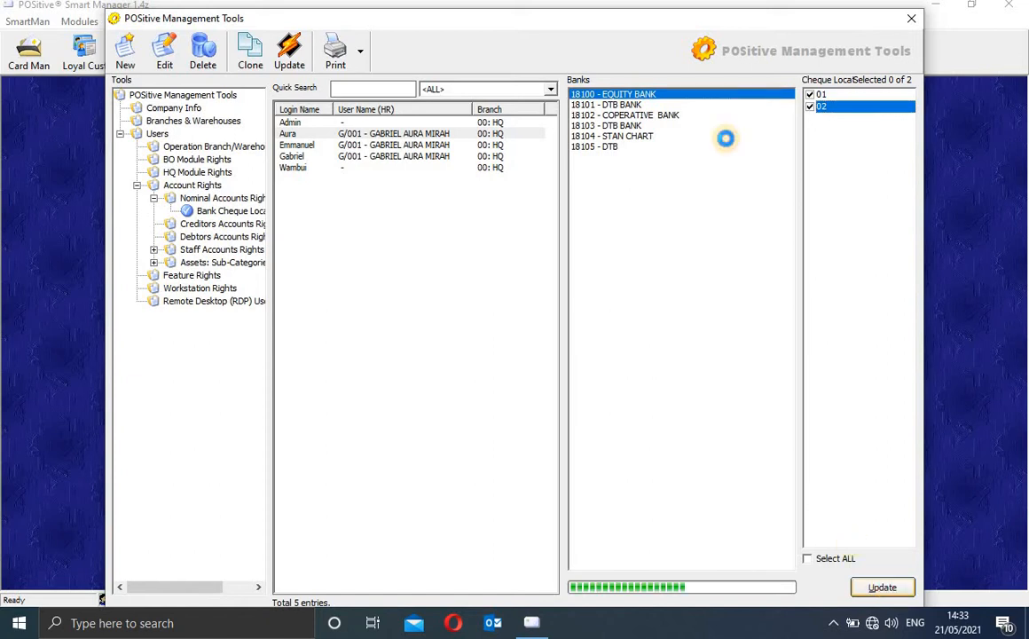
Step: Grant cheque location 01 for 18102 COPERATIVE BANK
click(626, 105)
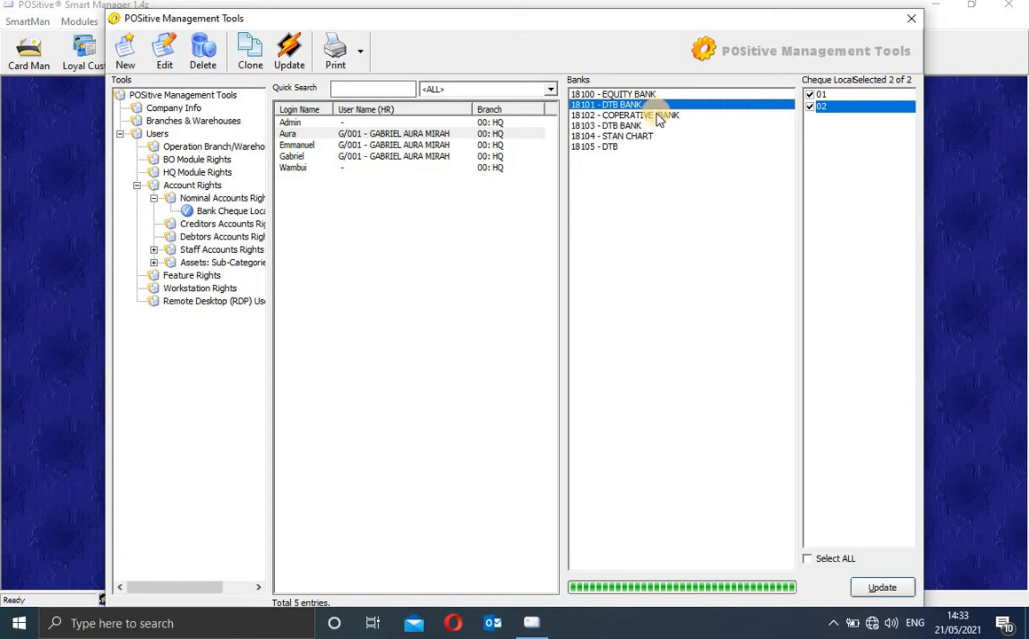
click(660, 116)
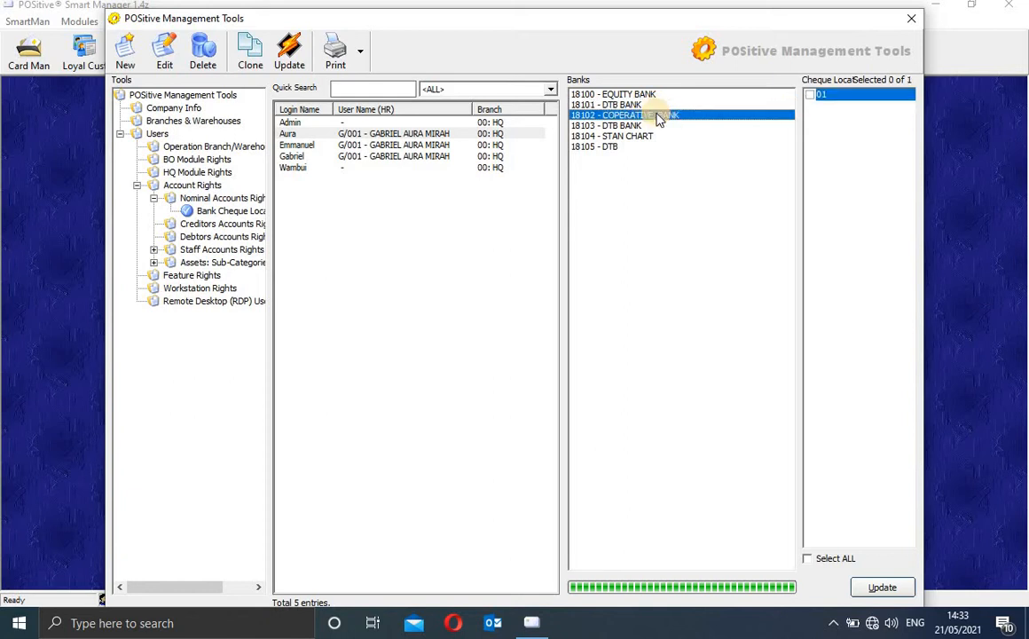
click(814, 96)
click(882, 589)
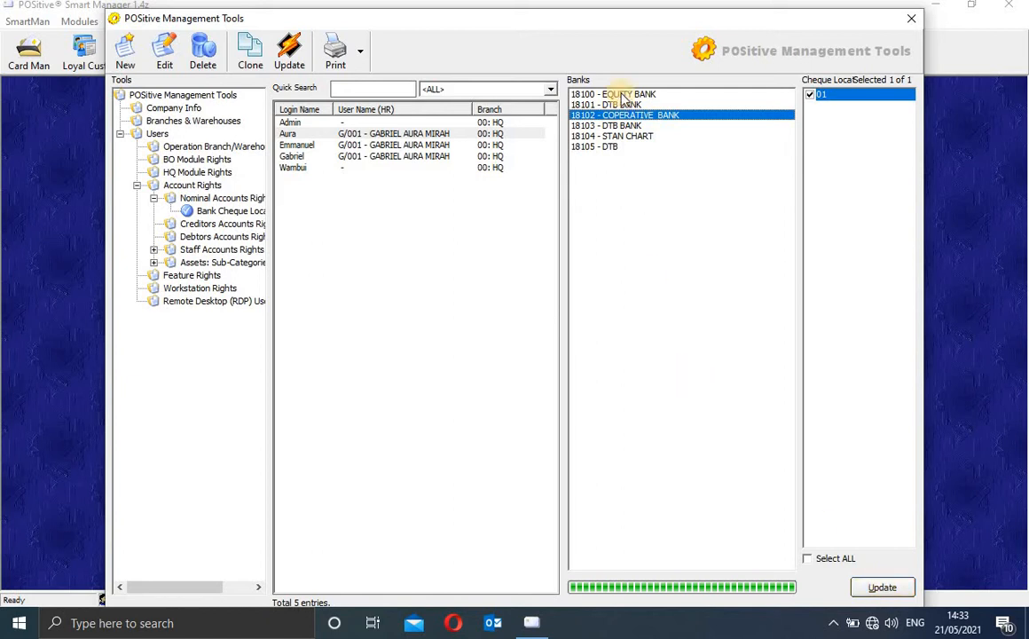
Step: Grant cheque location 01 for 18104 STAN CHART
click(624, 126)
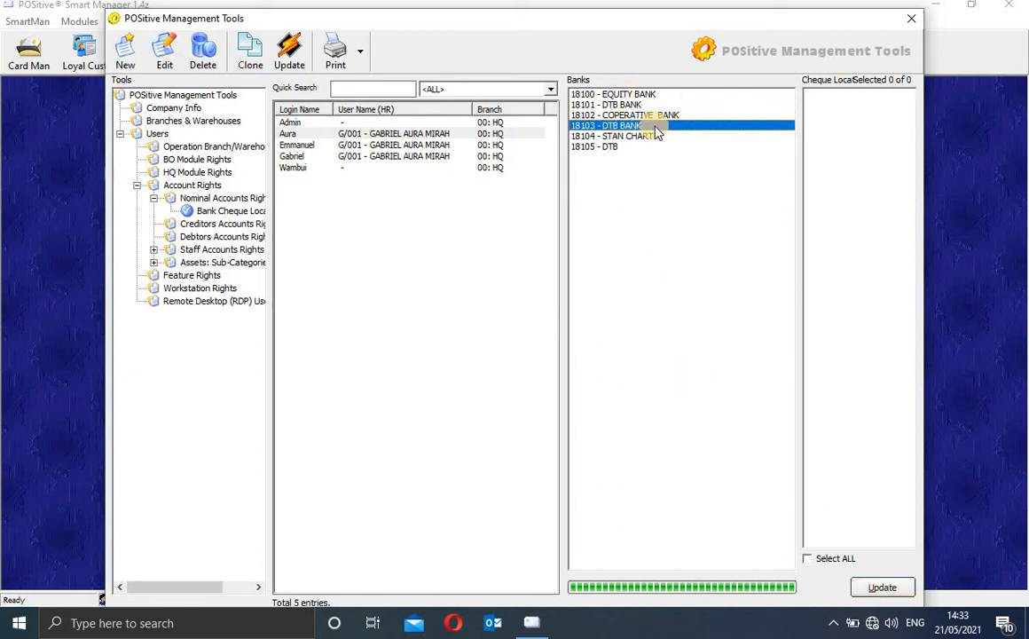
click(651, 137)
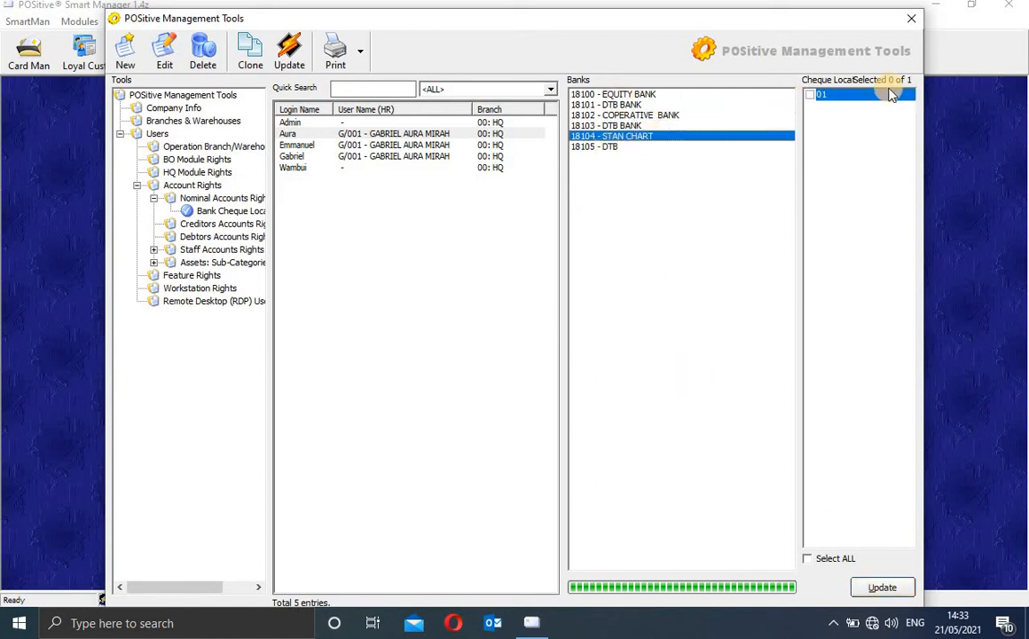
click(811, 95)
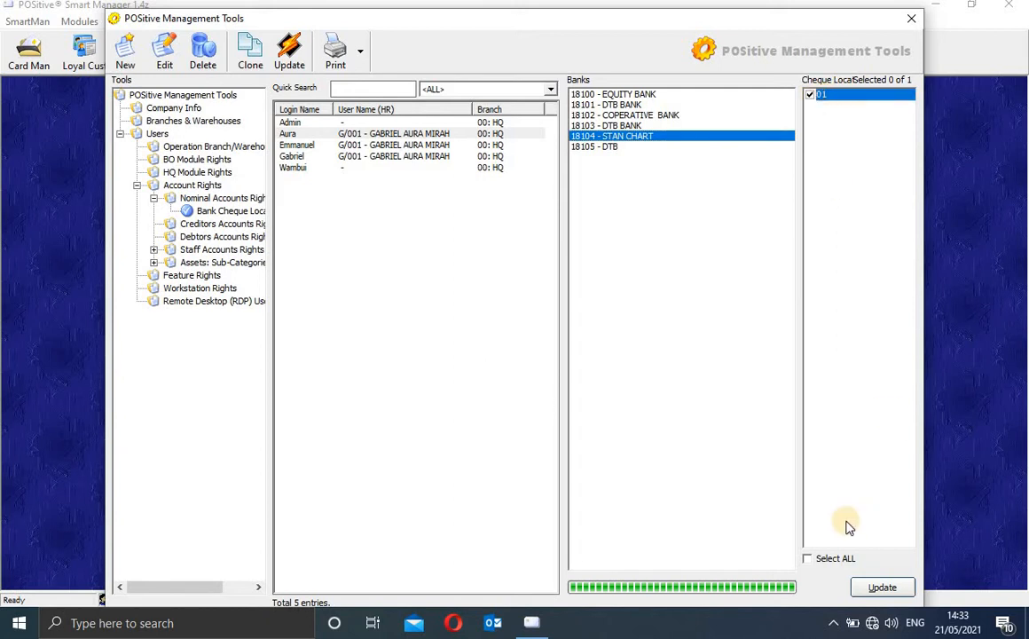
click(823, 559)
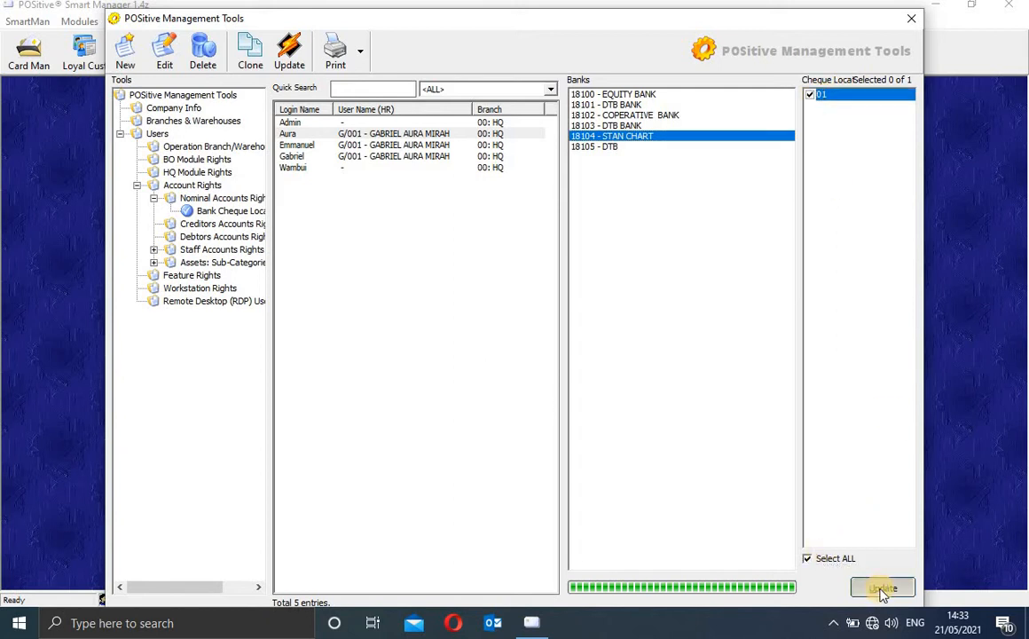
click(603, 146)
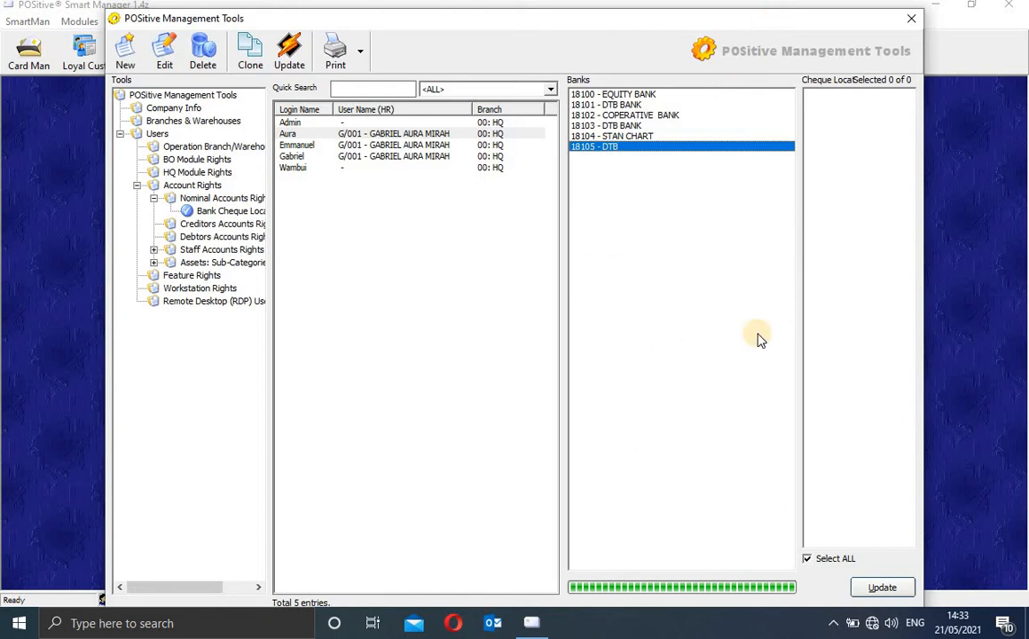
click(229, 222)
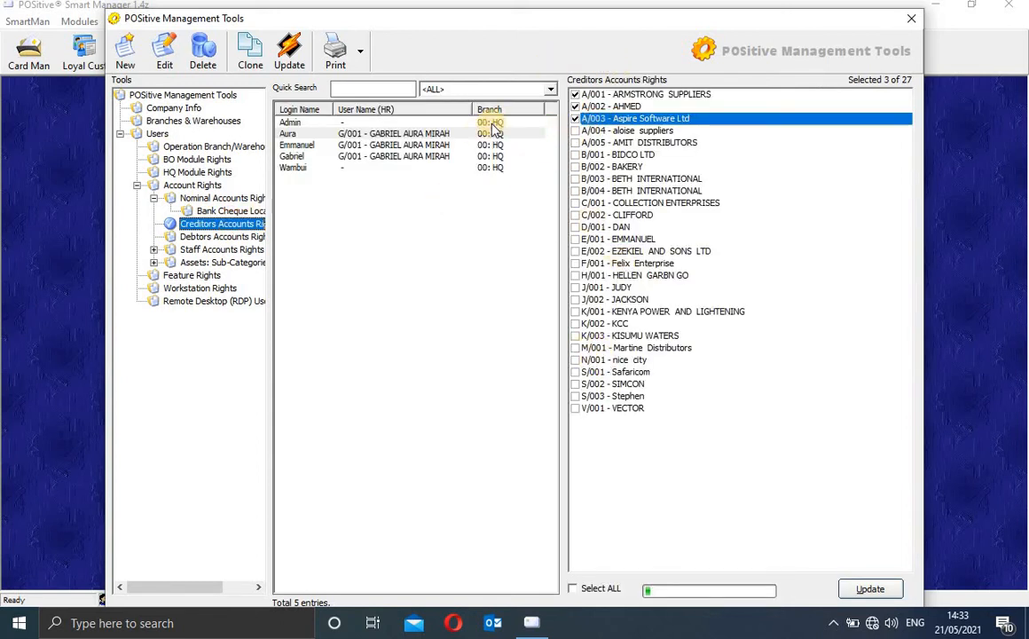
Step: Review creditor rights for the second user and Admin, then show Debtors Accounts Rights
click(478, 134)
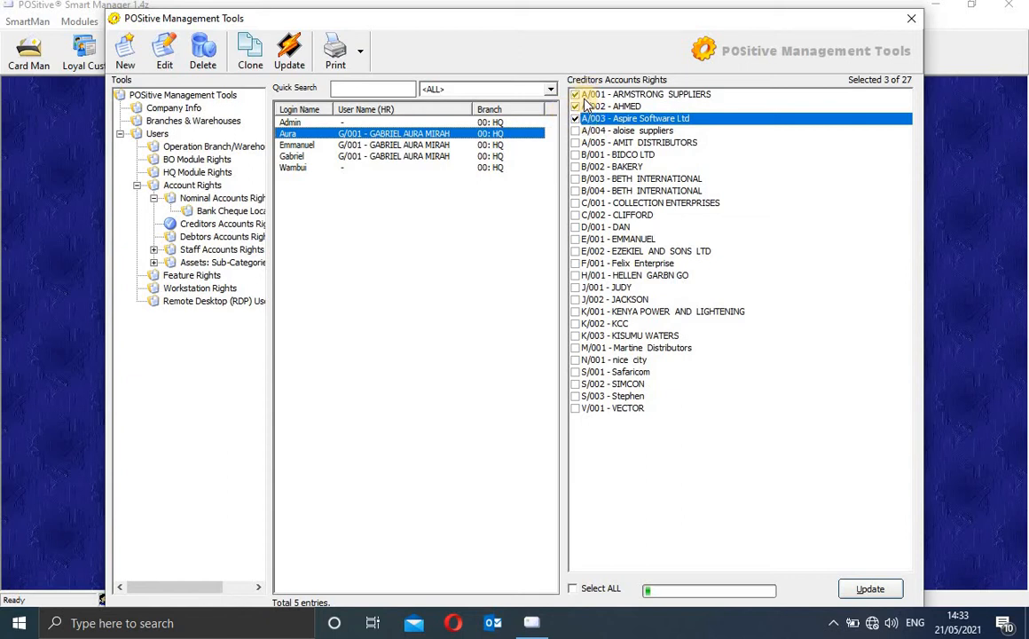
click(489, 122)
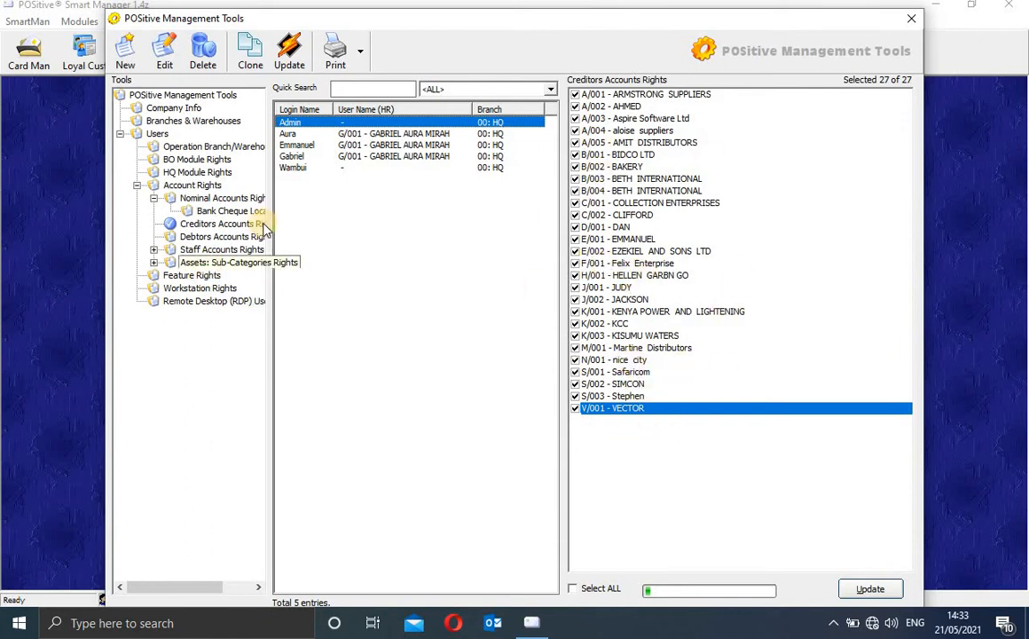
click(227, 236)
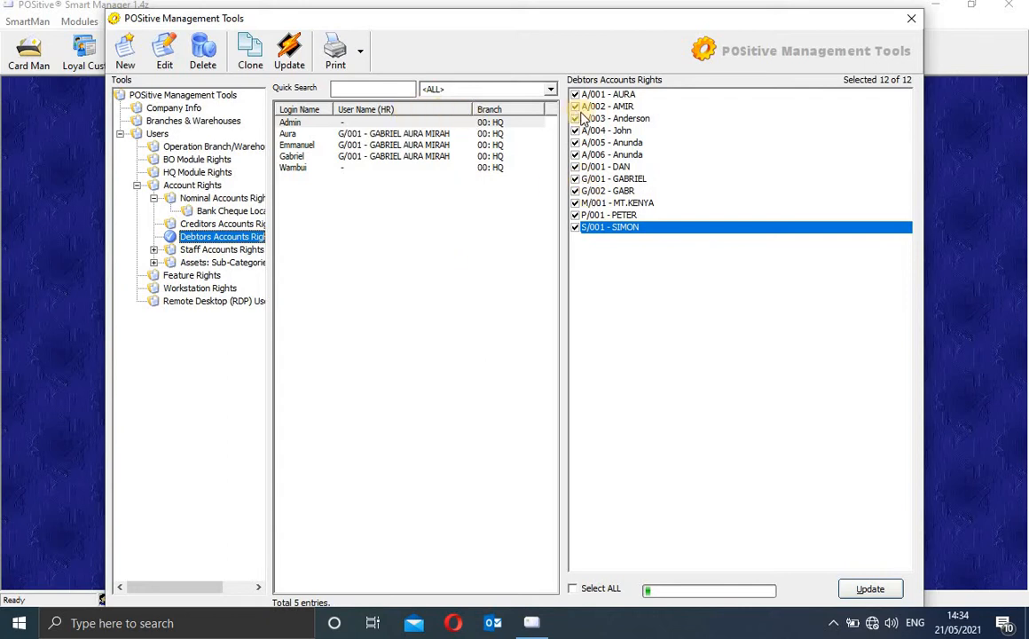
Step: View the third user's debtor rights, with only D/001 DAN granted, and expand Staff Accounts Rights
click(383, 145)
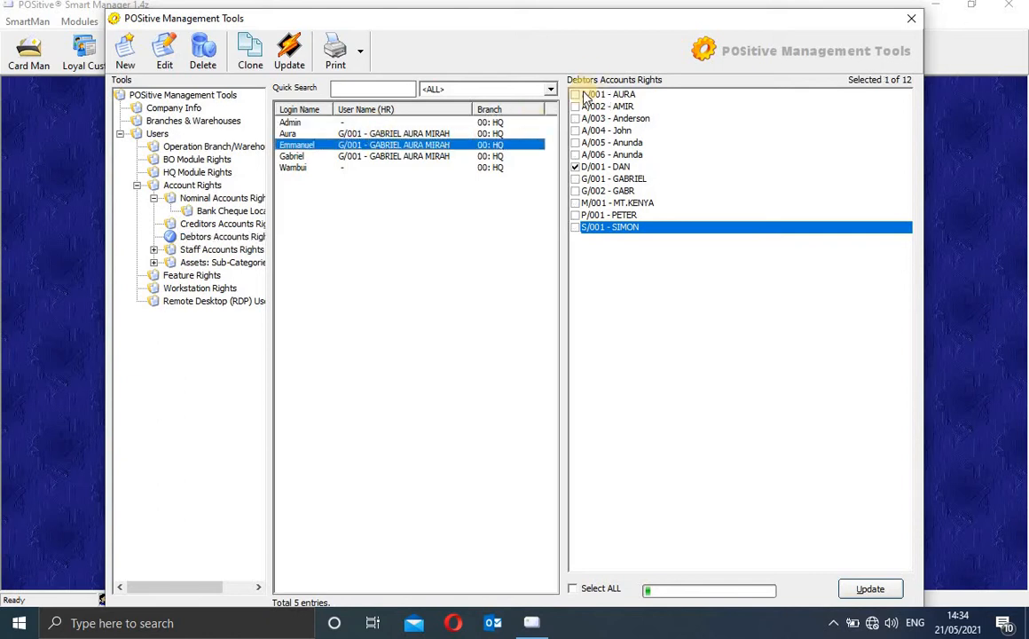
click(630, 170)
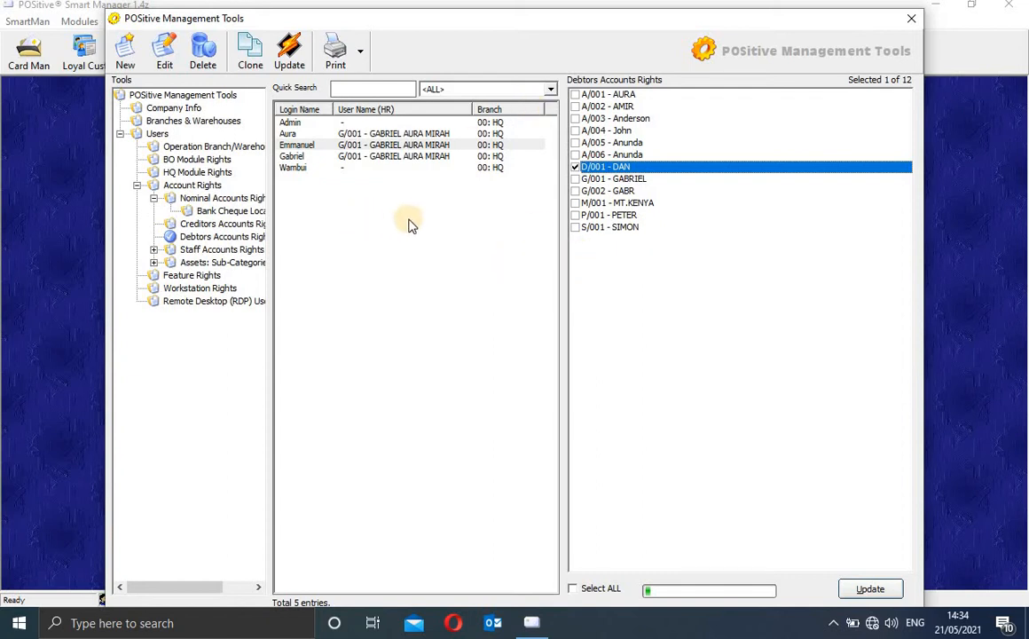
click(154, 250)
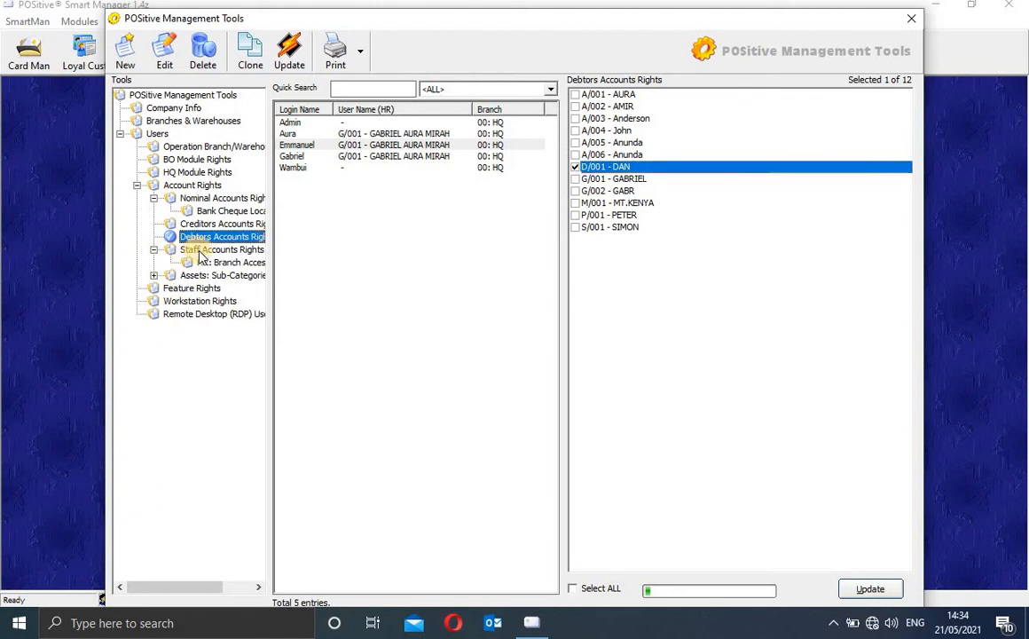
Step: Grant the first login user access to both staff accounts and save
click(199, 250)
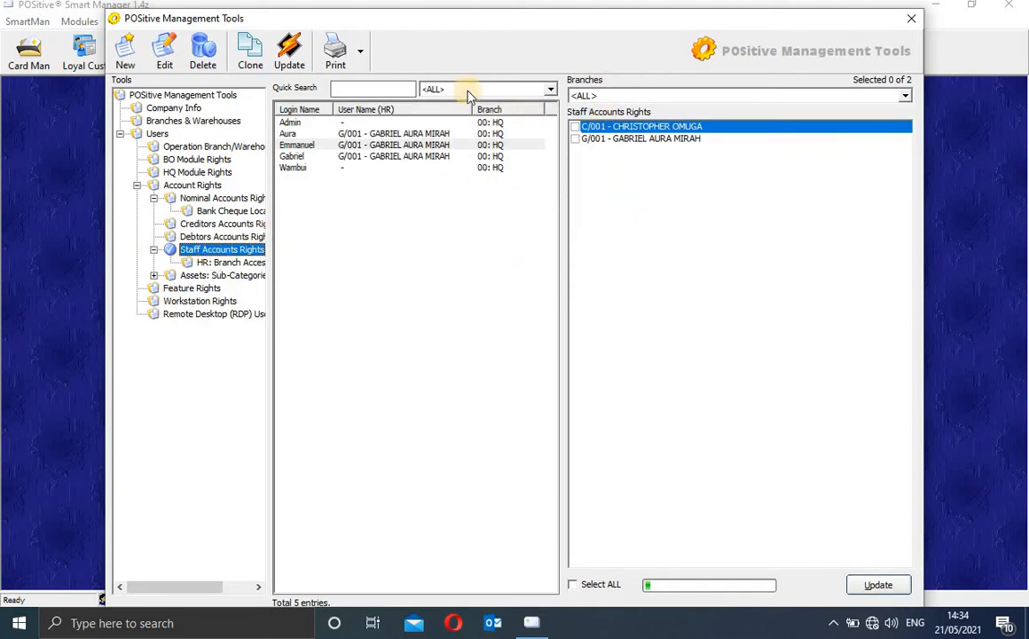
click(578, 129)
click(576, 140)
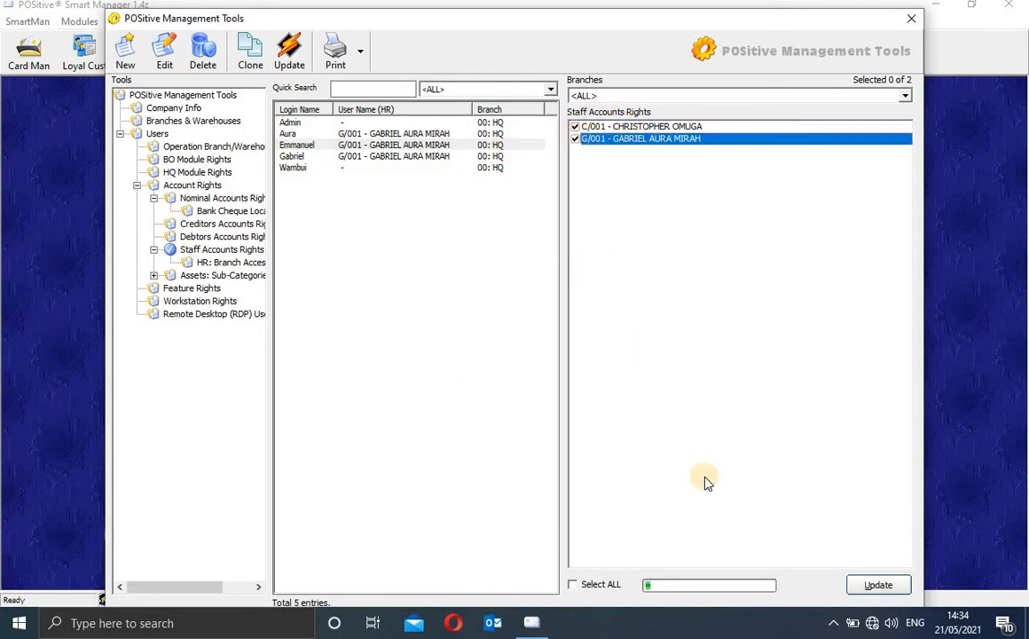
click(865, 584)
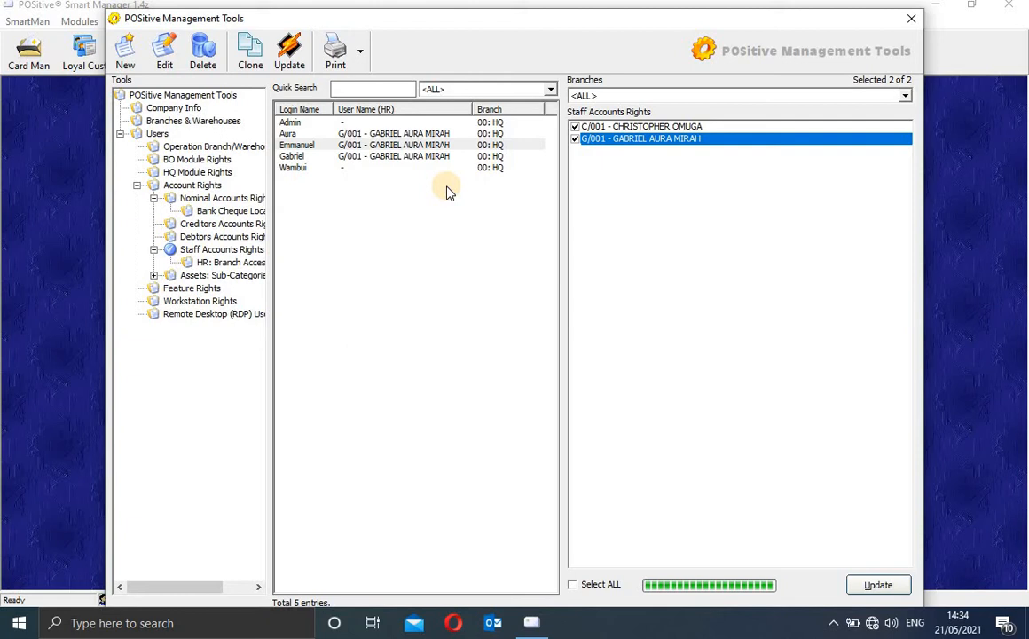
Step: Grant the last login user both staff accounts, C/001 and G/001, and save
click(335, 160)
click(307, 169)
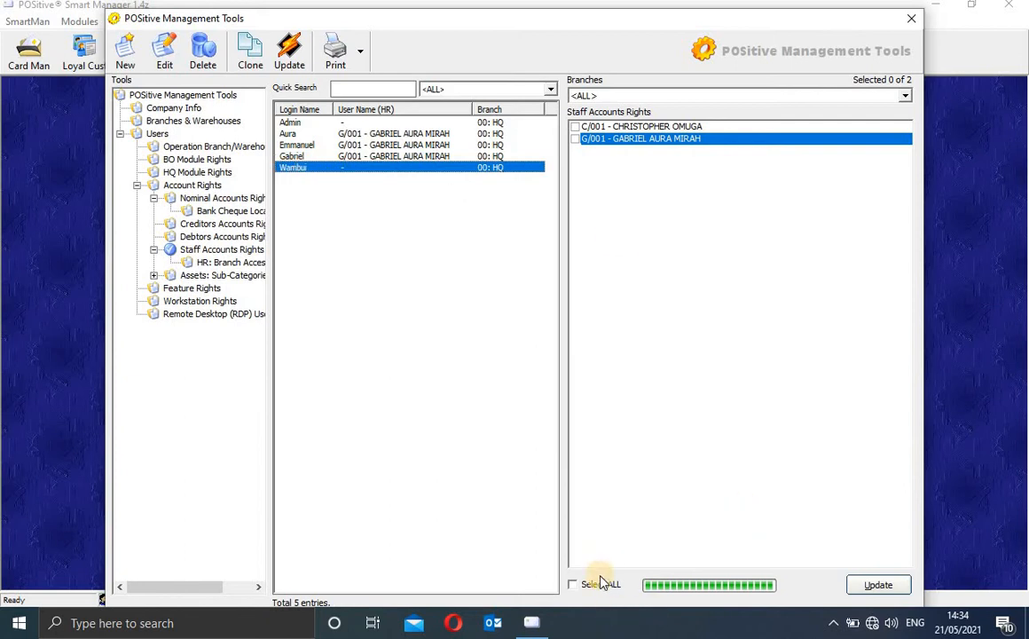
click(573, 583)
click(874, 584)
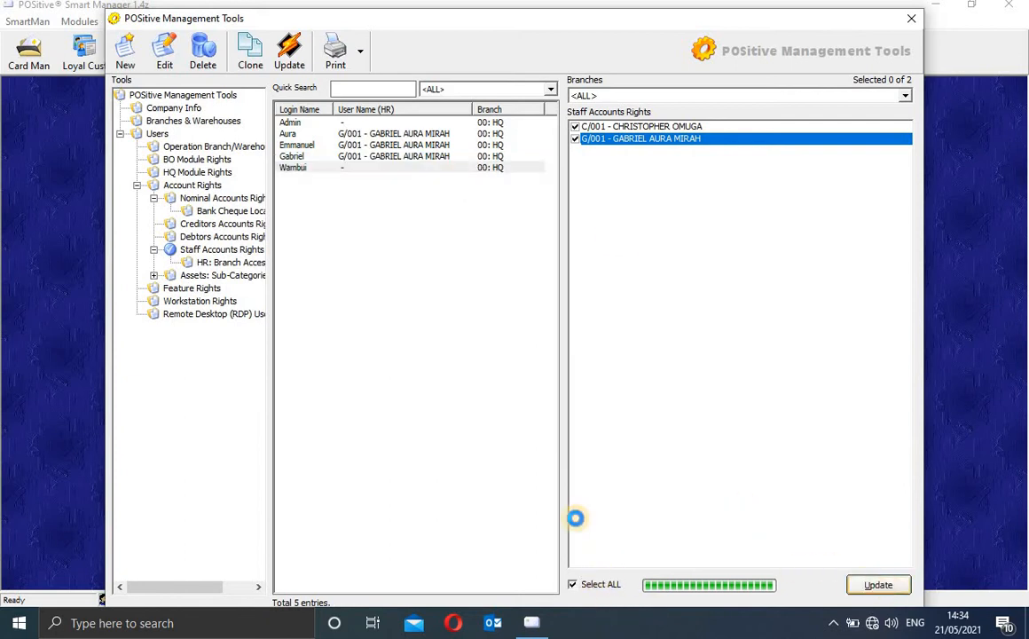
click(153, 276)
click(224, 277)
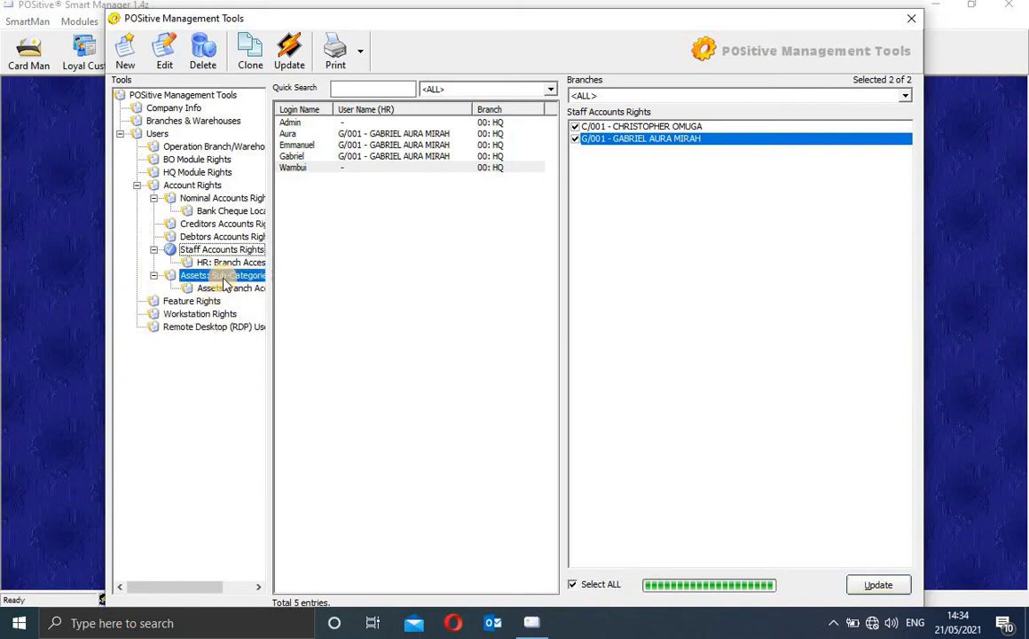
Step: Grant all eight asset sub-categories and save
click(227, 289)
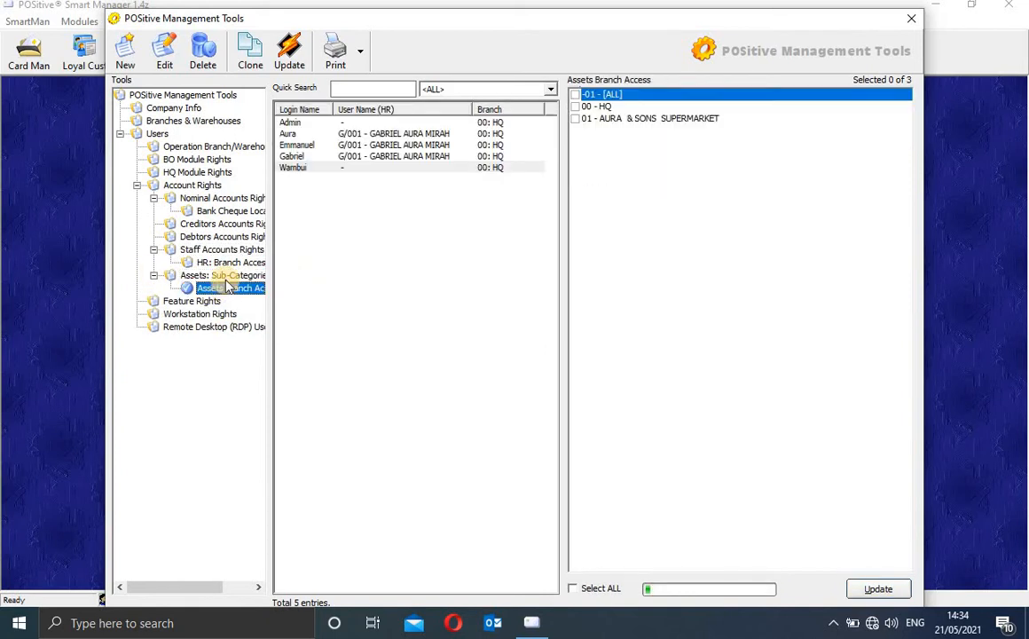
click(222, 276)
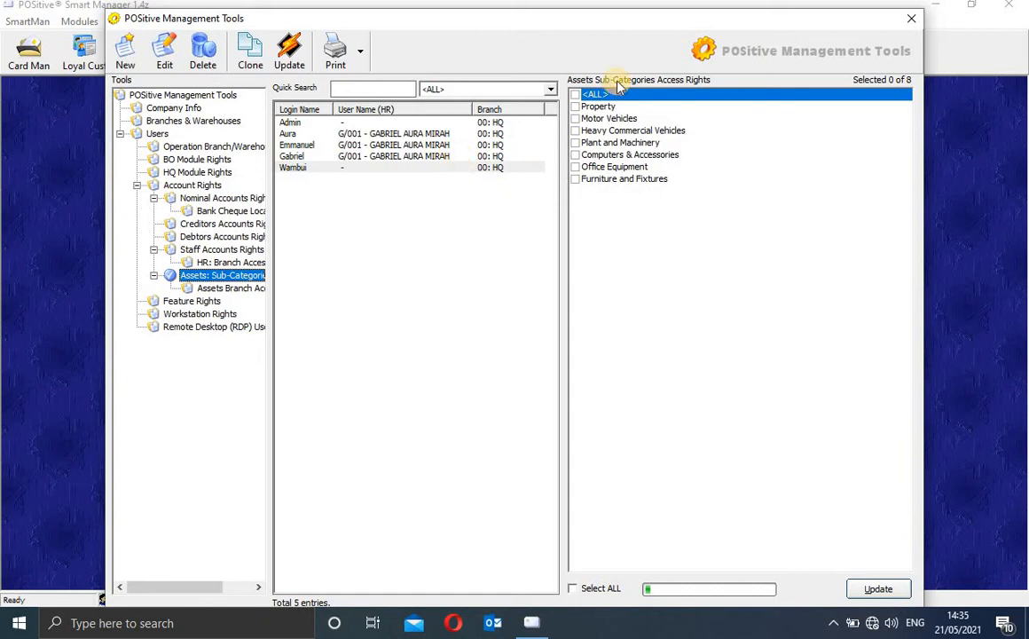
click(574, 95)
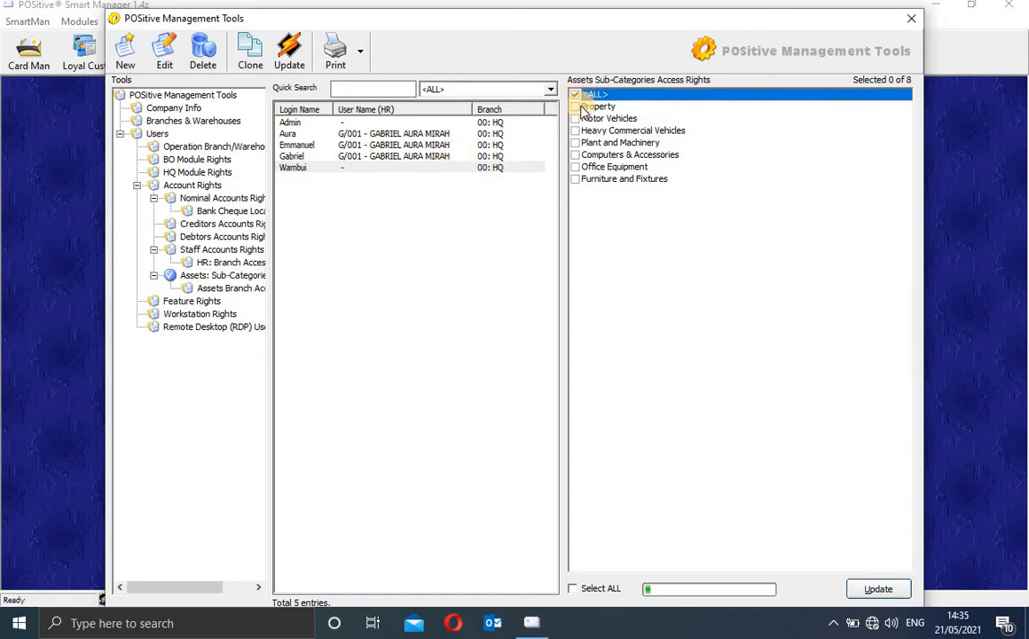
click(632, 180)
click(601, 590)
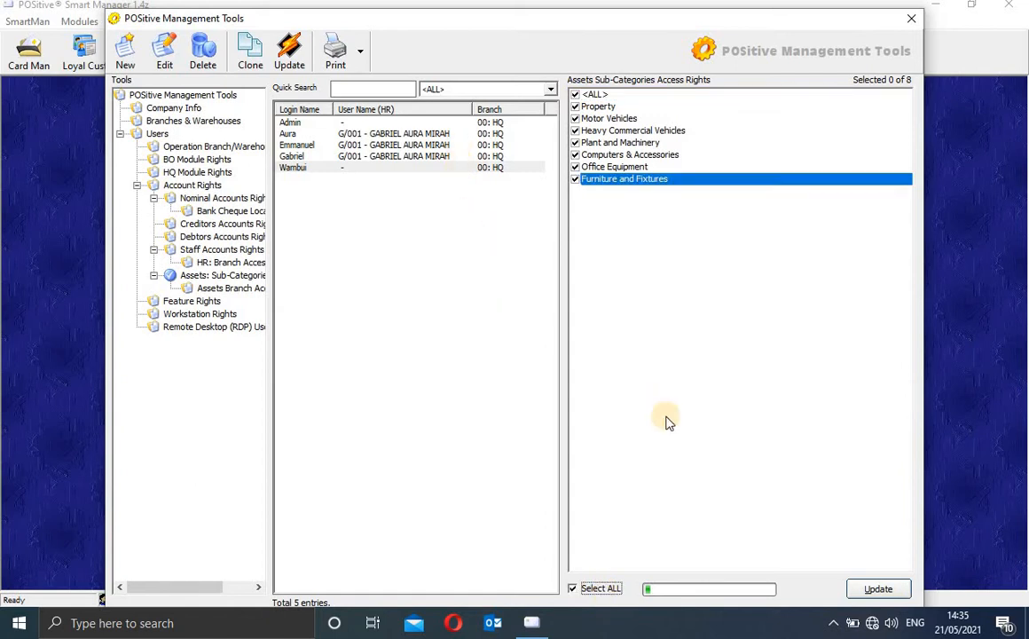
click(876, 587)
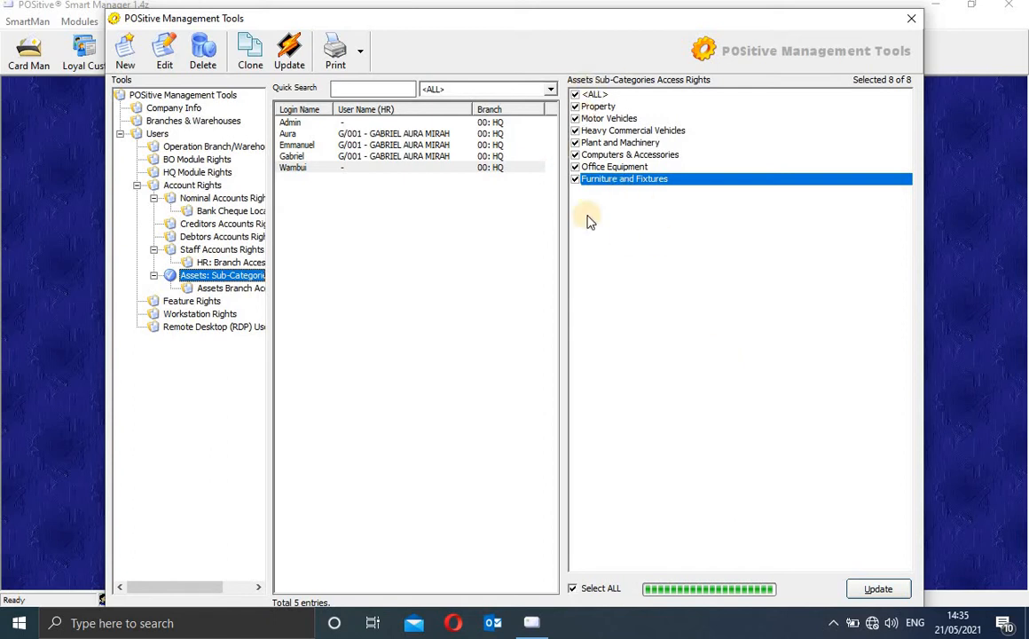
Step: Grant all three asset branches: [ALL], 00 - HQ and 01 - AURA & SONS SUPERMARKET
click(233, 288)
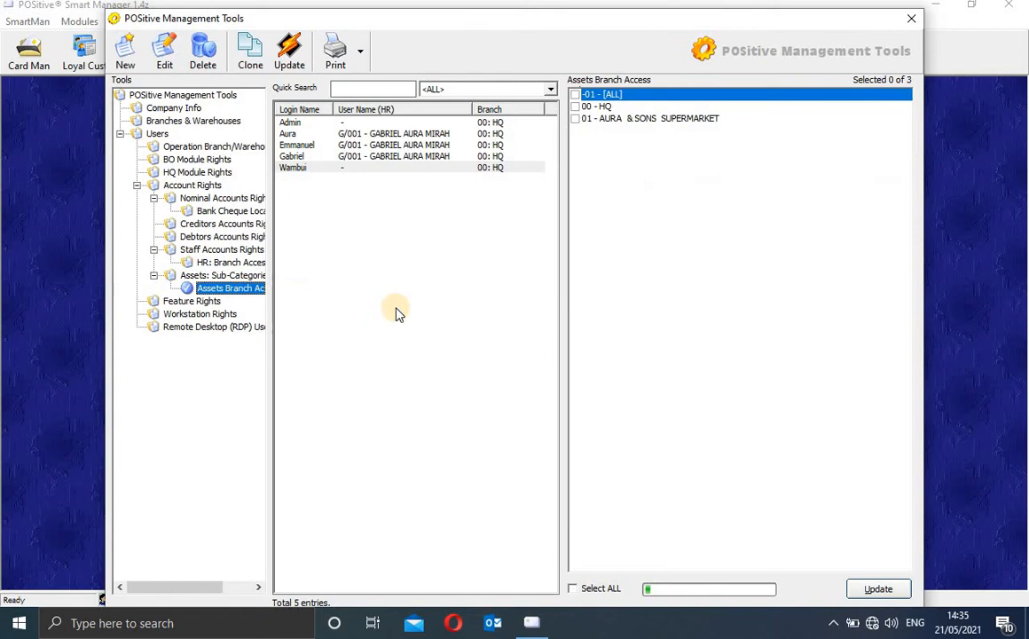
click(576, 95)
click(577, 107)
click(577, 120)
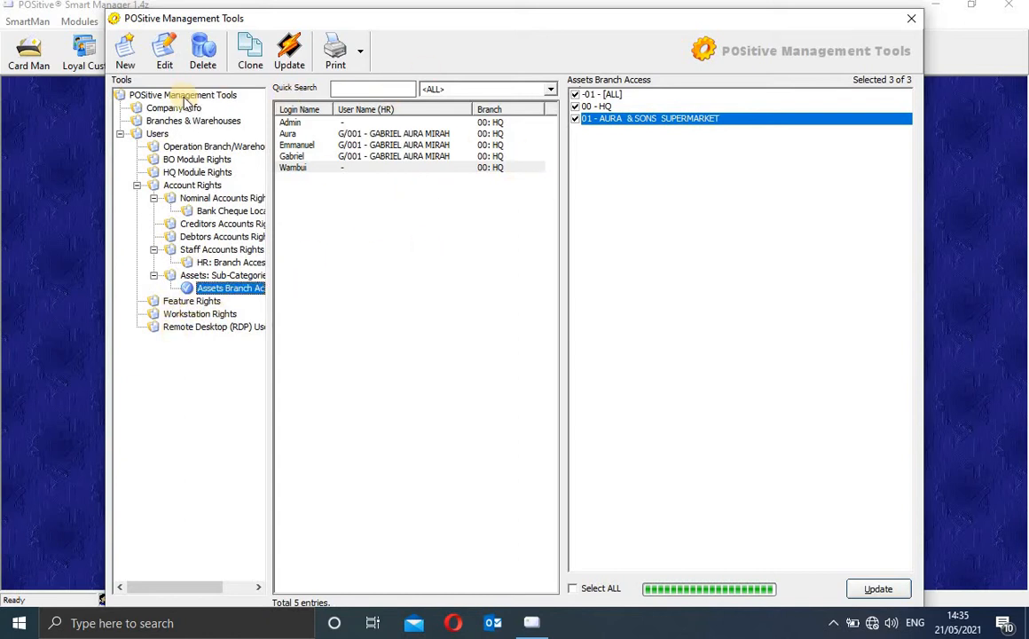
click(170, 301)
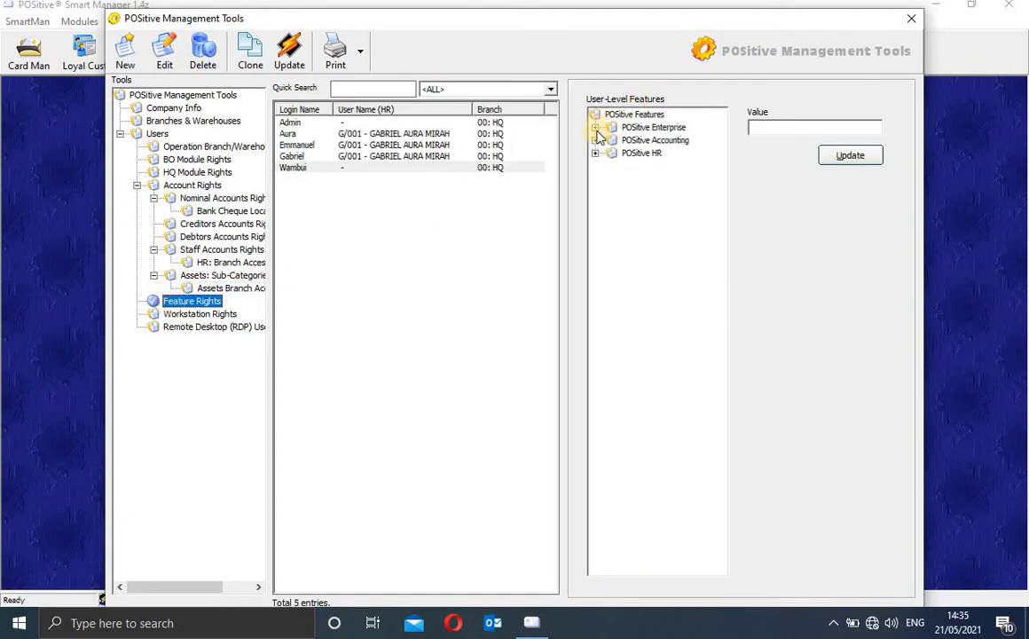
Step: Set the Invoicing Module's Credit Note Limit feature to 20000000
click(595, 127)
click(612, 141)
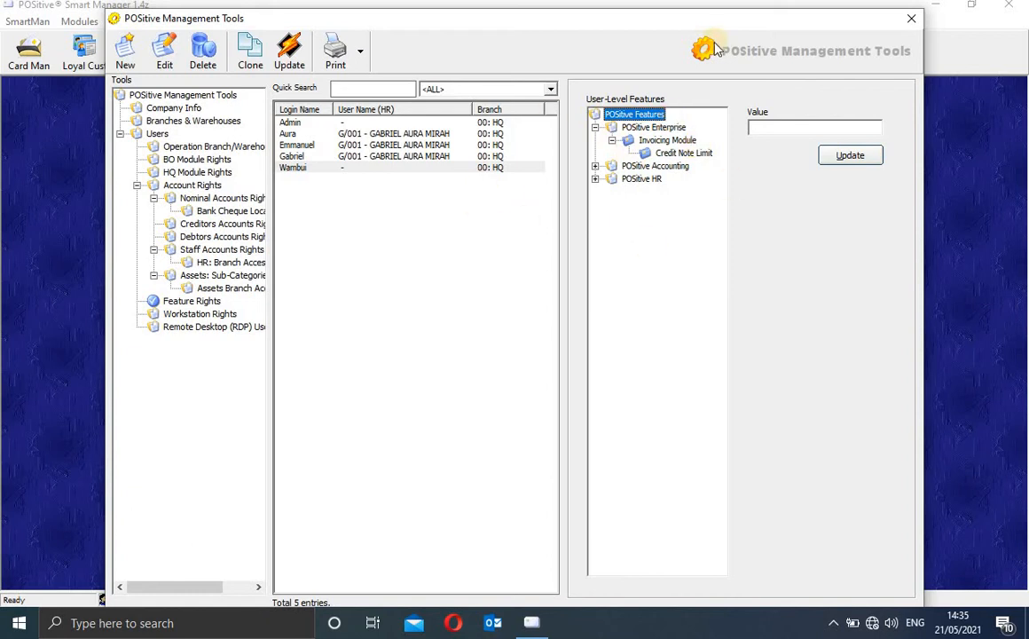
click(655, 140)
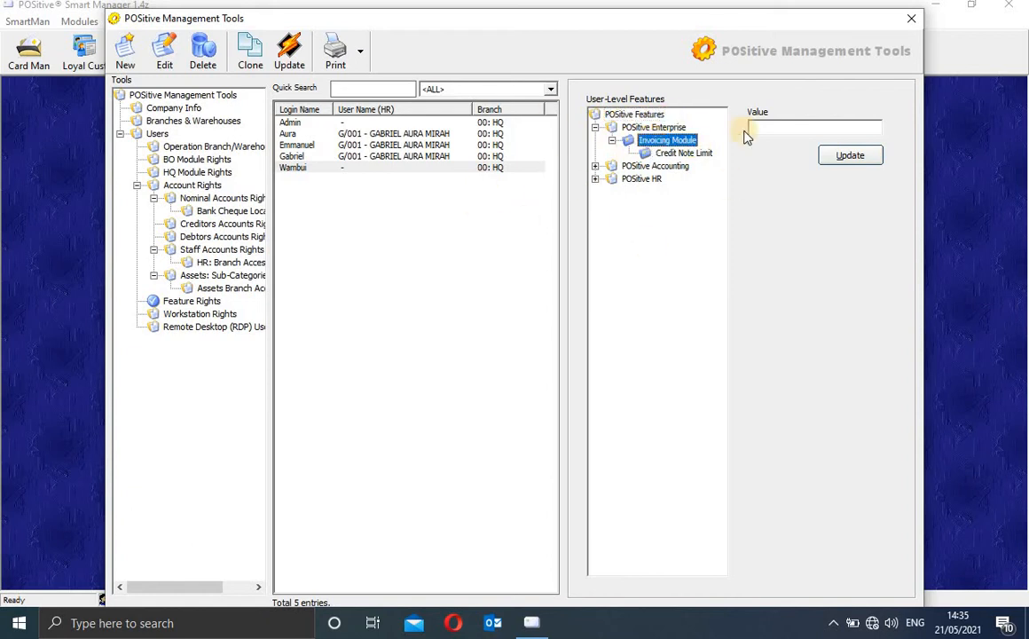
click(683, 153)
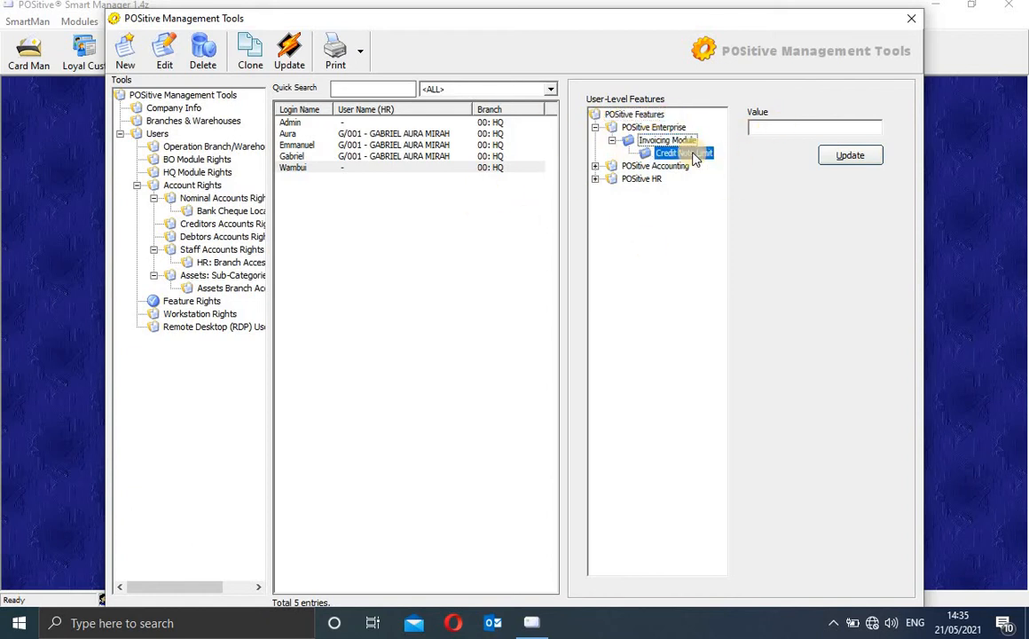
click(774, 125)
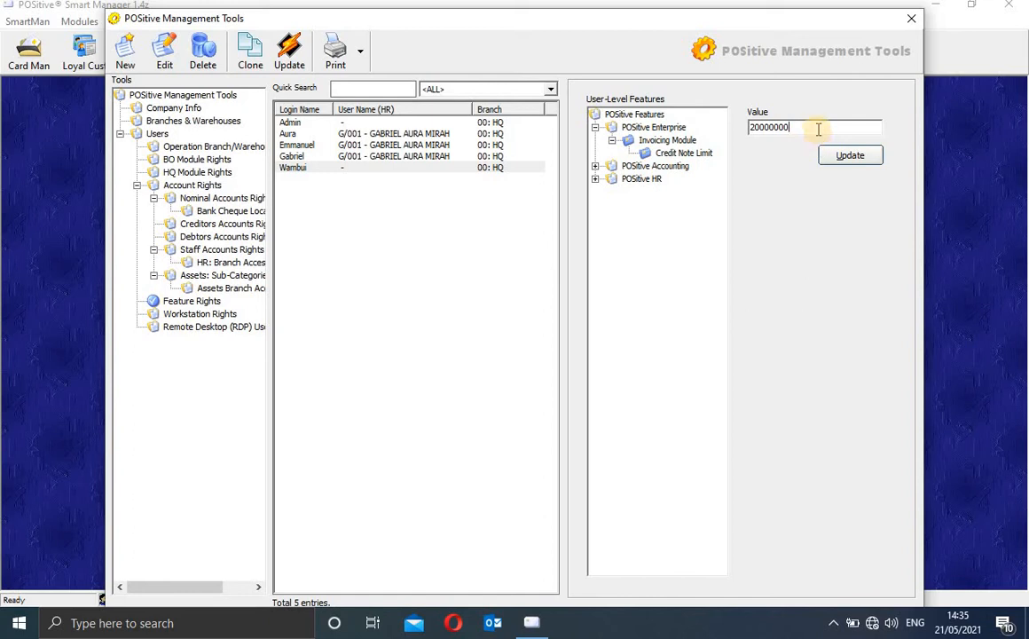
drag(818, 129, 736, 126)
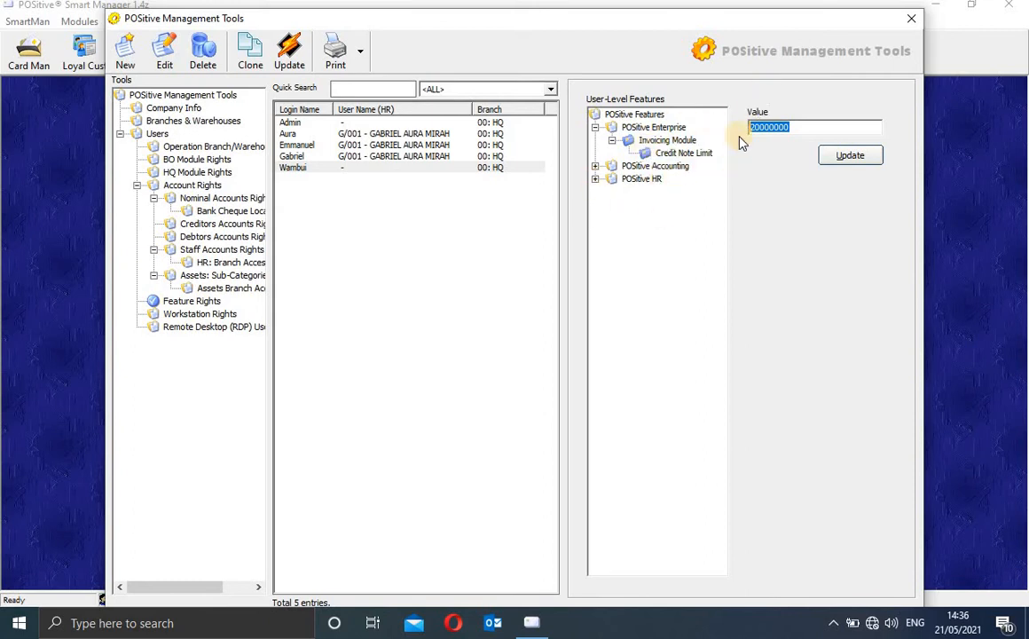
click(594, 165)
Step: Set the Purchase Module's trigger e-mail feature to value 1 and save it
click(611, 180)
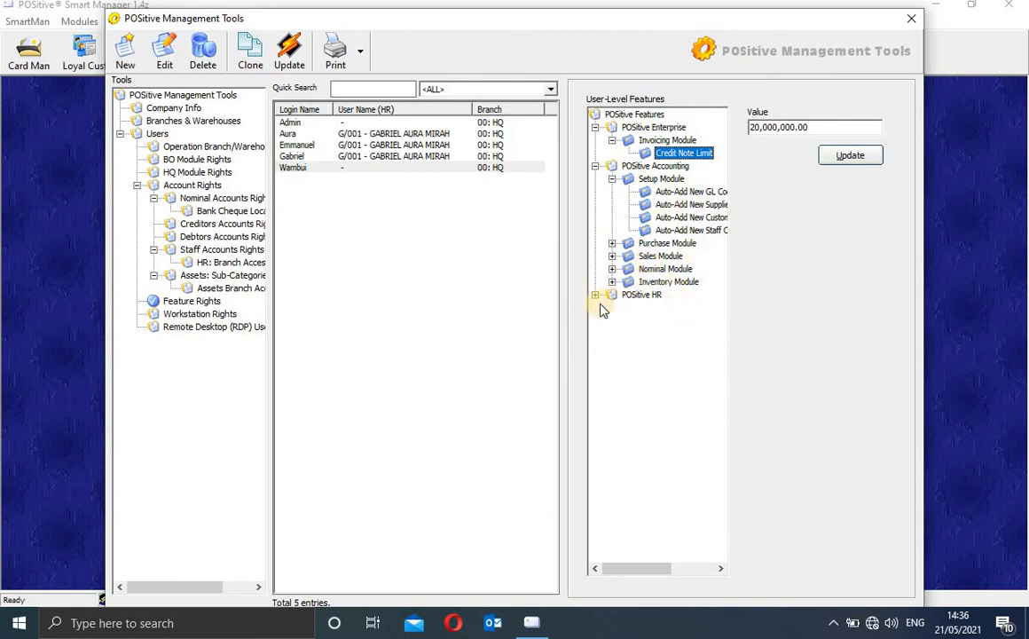
click(612, 244)
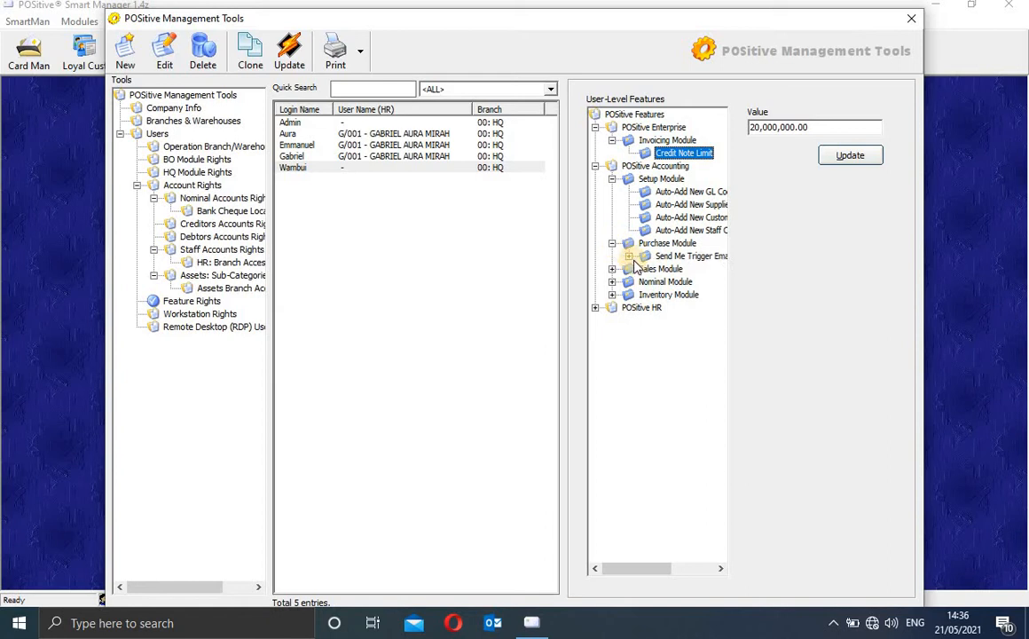
click(629, 257)
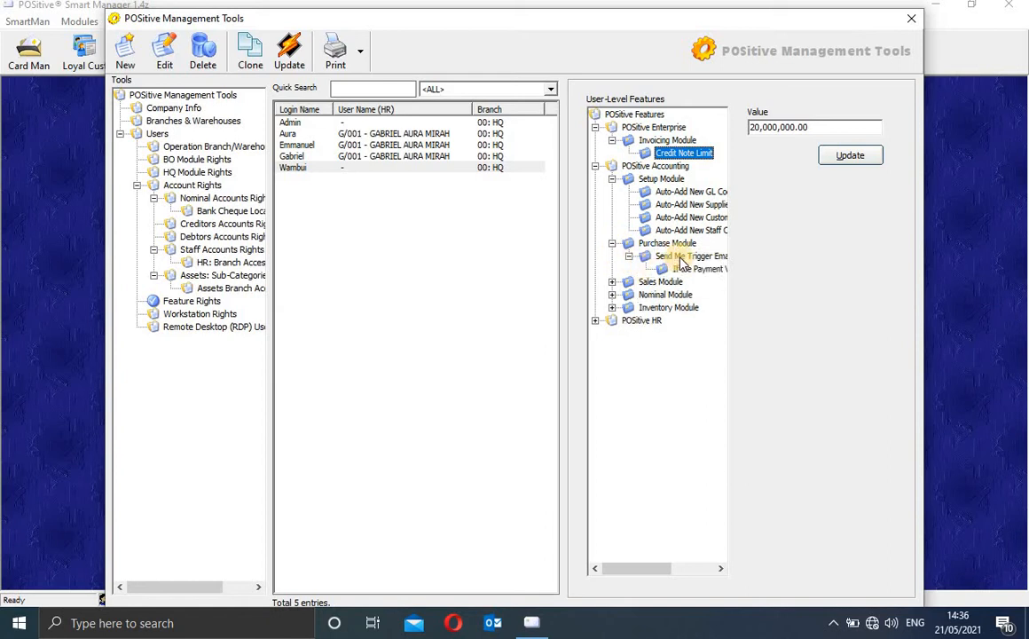
click(661, 257)
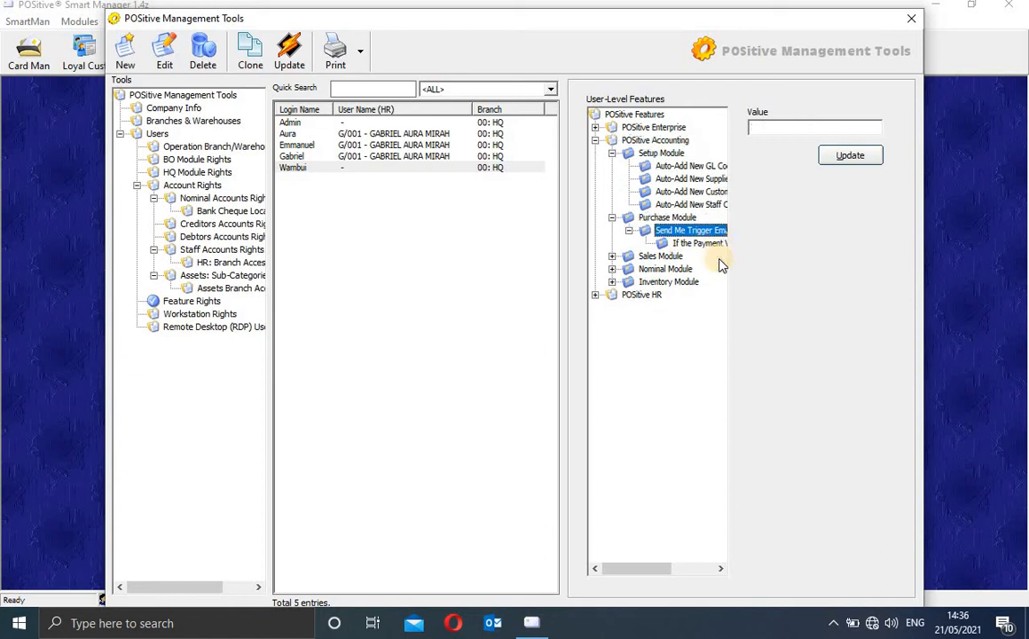
click(772, 127)
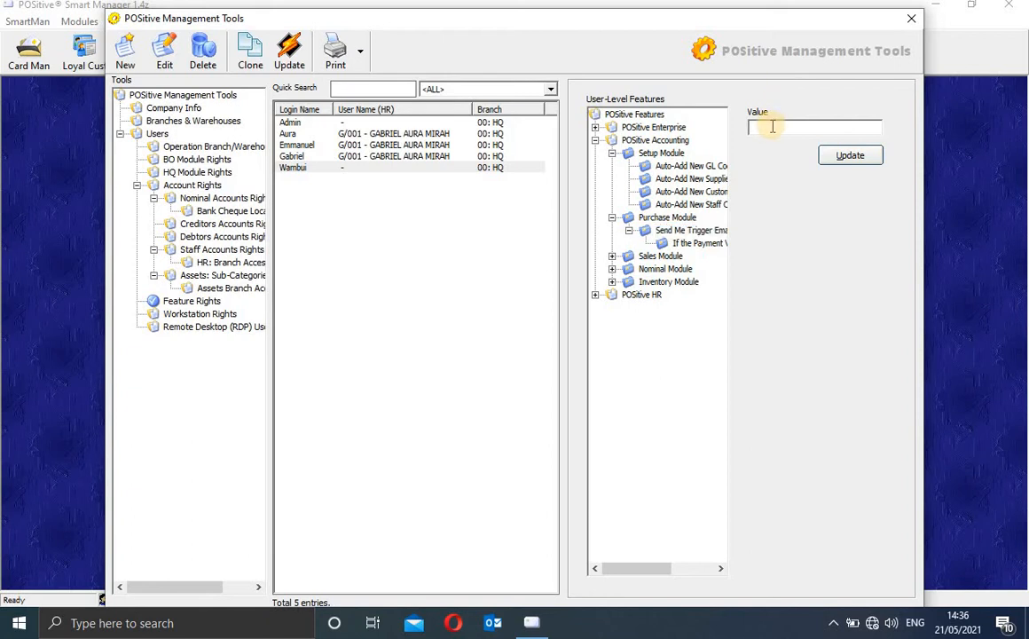
click(843, 161)
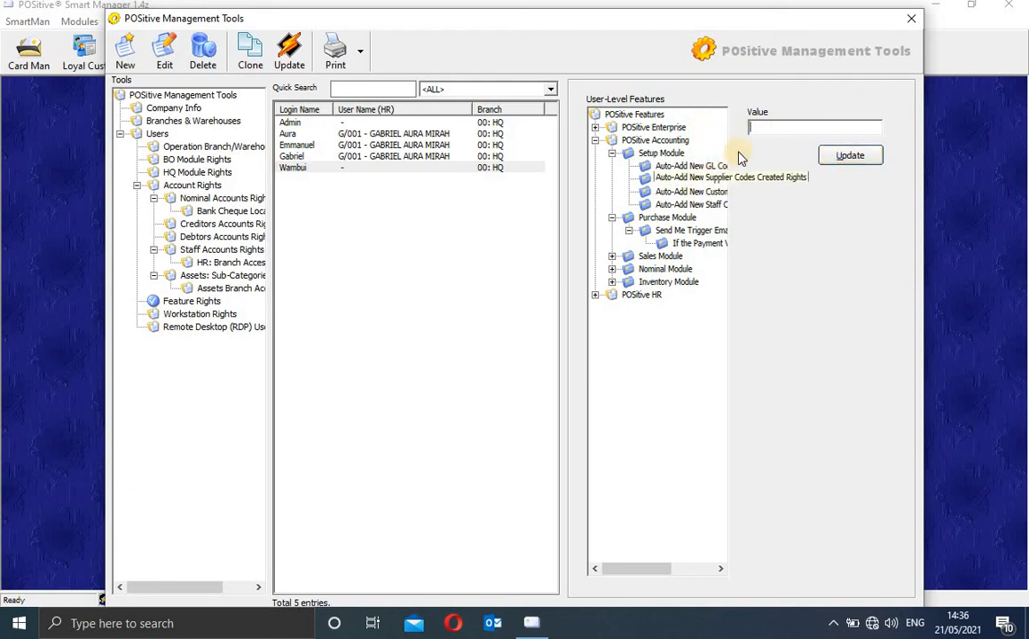
Step: Collapse the Accounting branches and browse POSitive HR > Loan Manager features
click(628, 230)
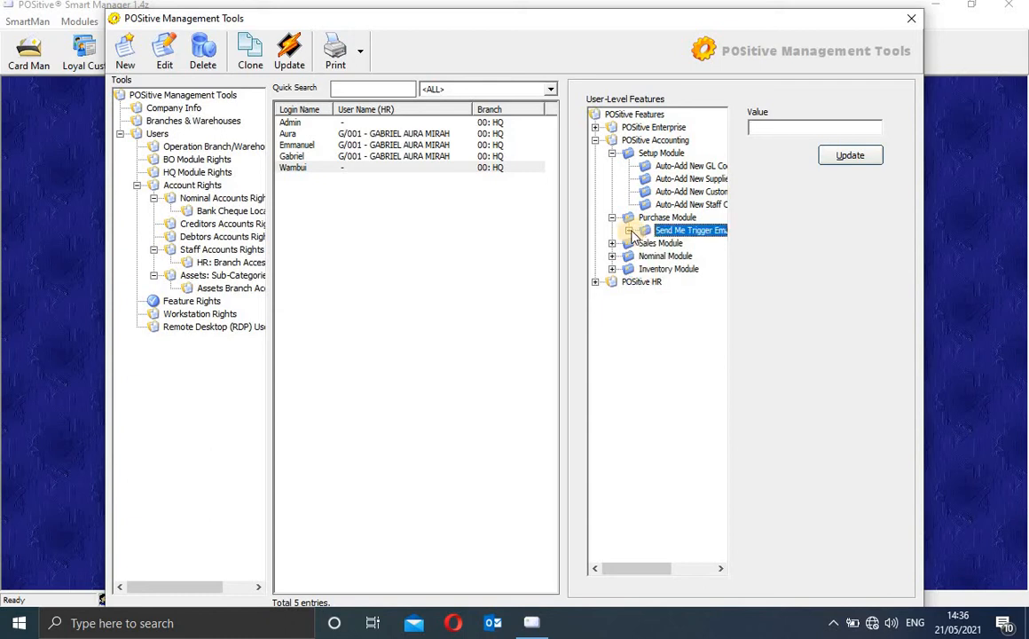
click(611, 217)
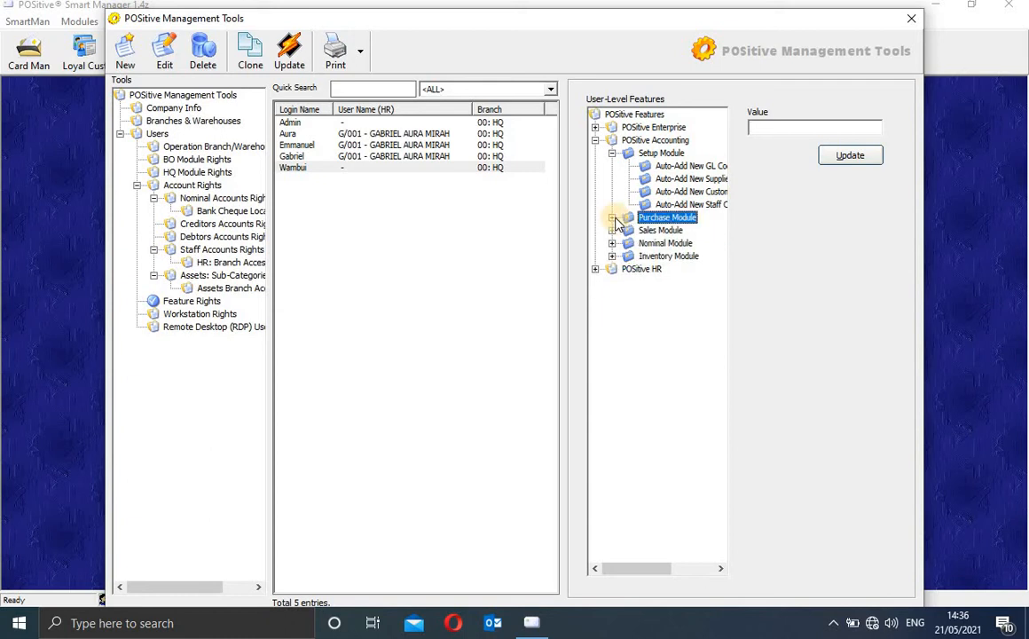
click(611, 153)
click(596, 140)
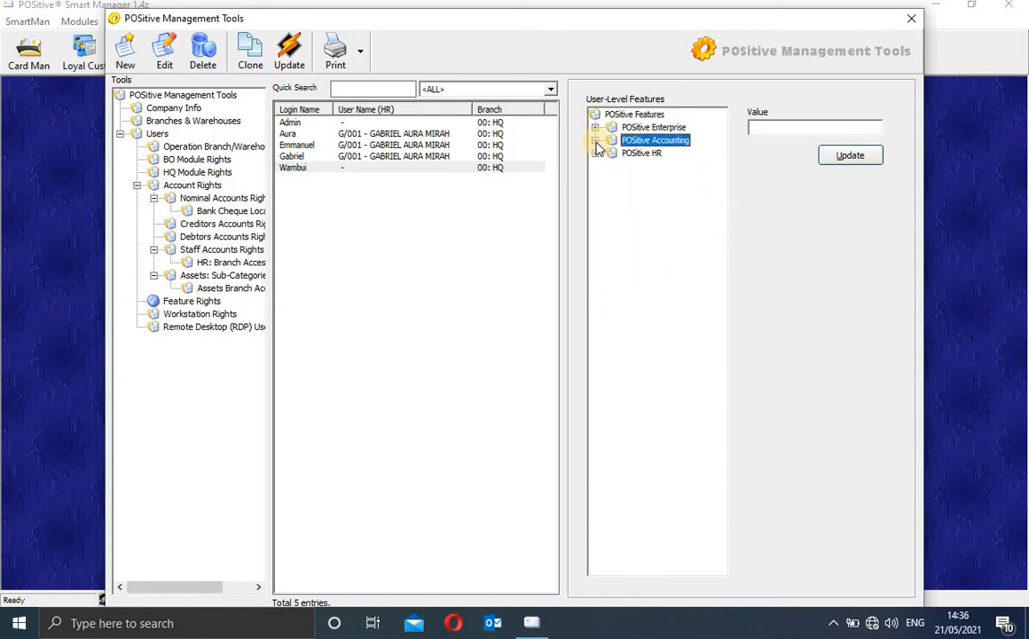
click(595, 152)
click(611, 166)
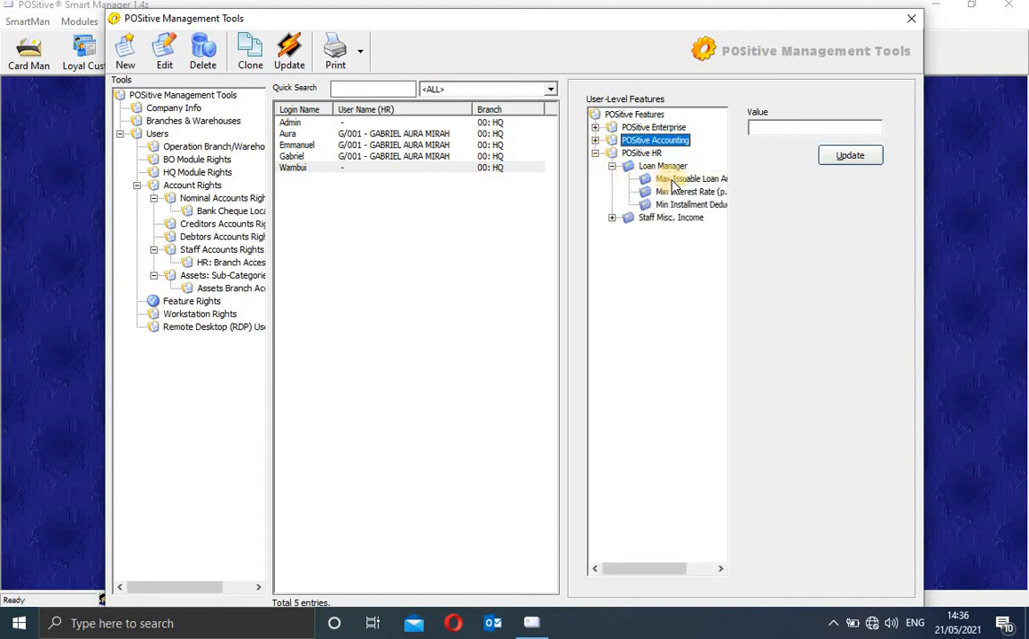
click(634, 154)
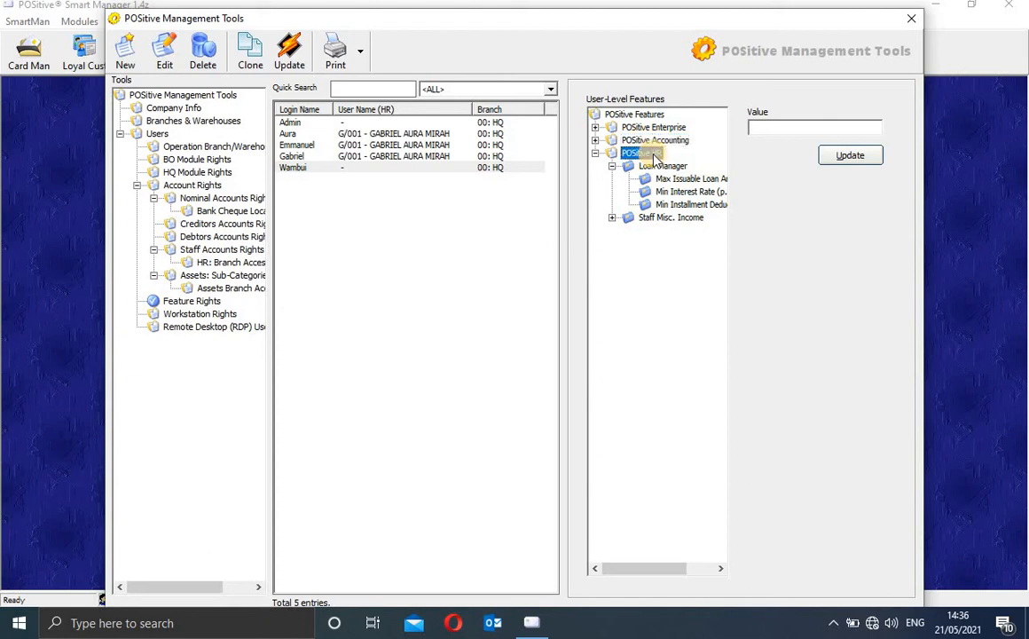
click(677, 166)
click(681, 180)
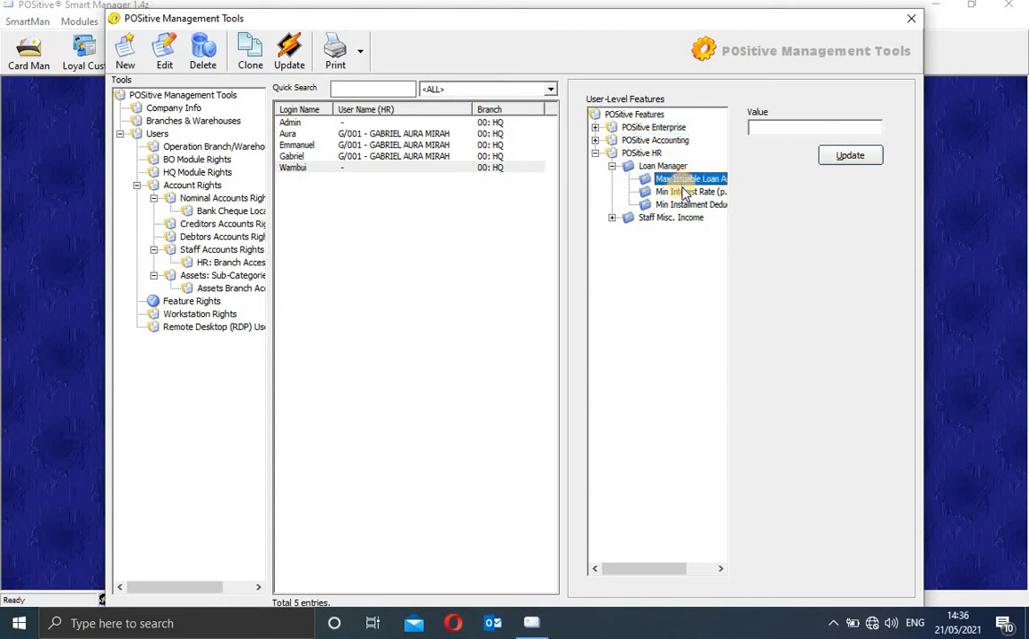
click(682, 192)
Step: Check Staff Misc. Income, then collapse the POSitive HR tree back to top level
click(772, 126)
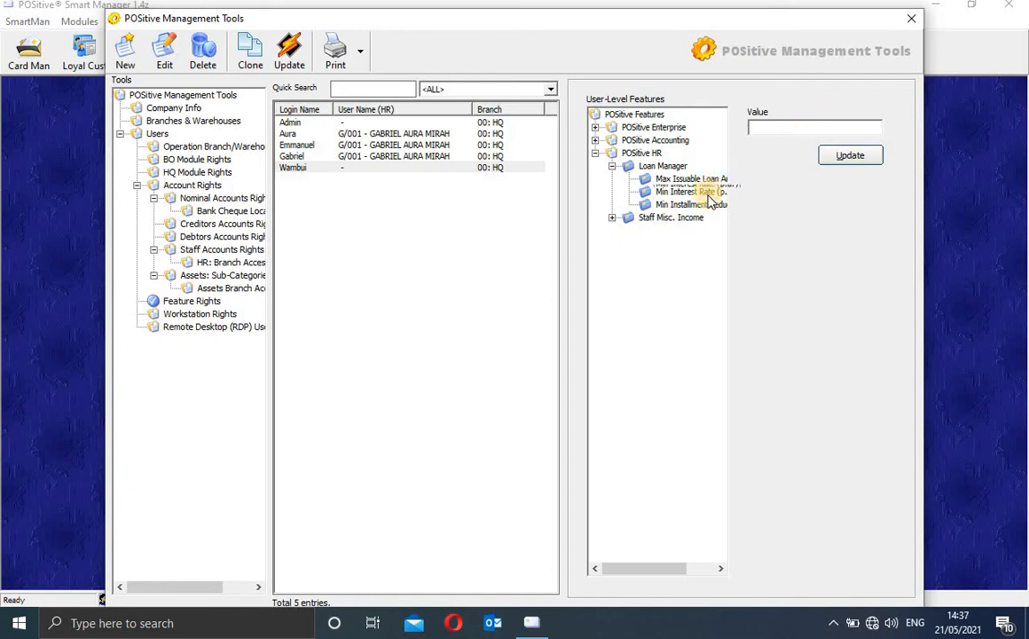
click(612, 217)
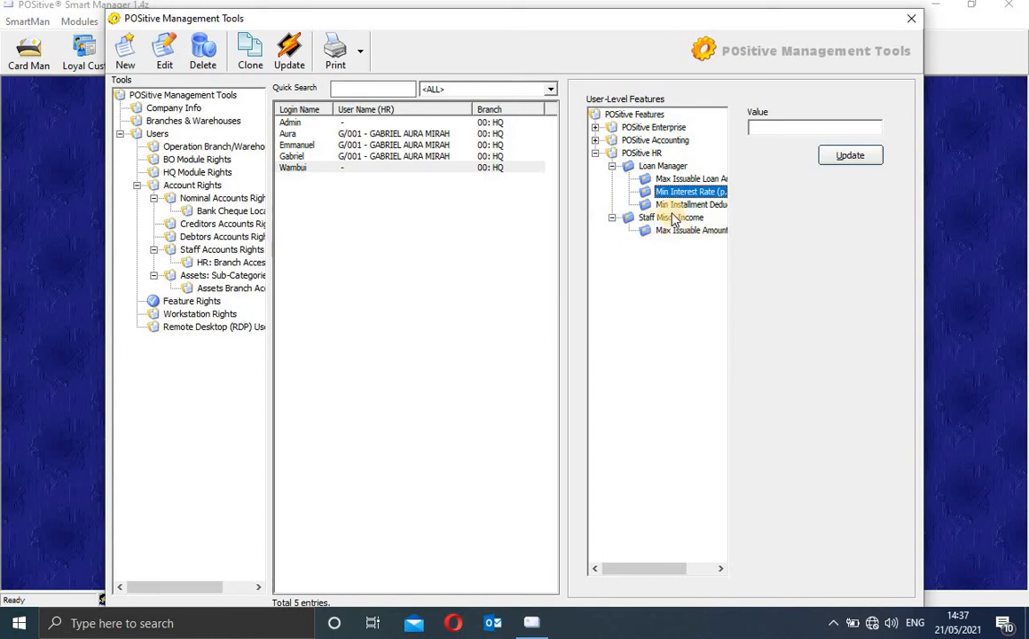
click(612, 218)
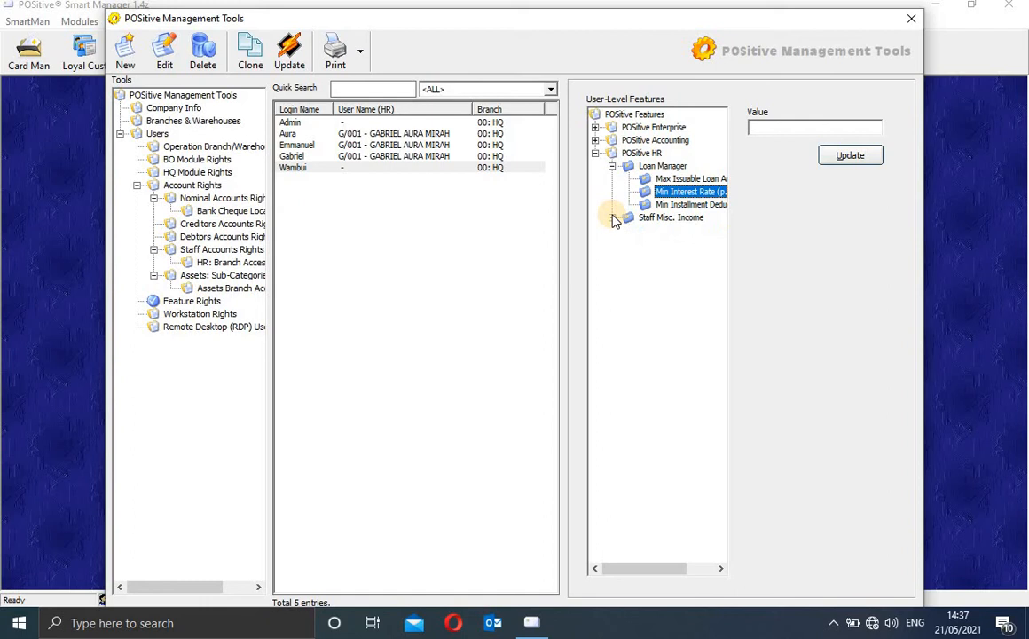
click(612, 166)
click(595, 153)
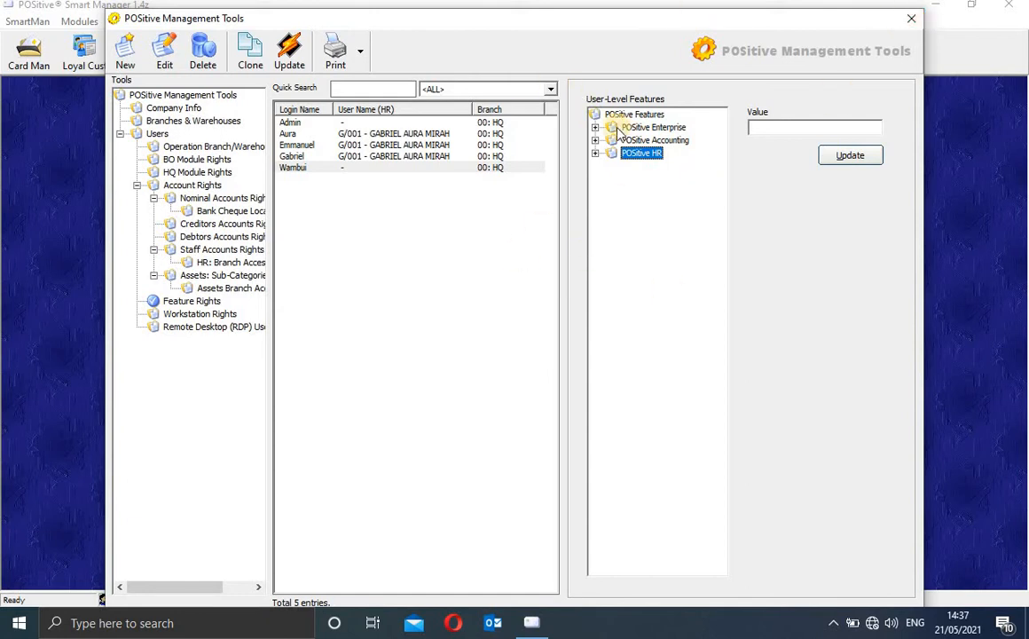
Step: Close Management Tools and open Smart Card Manager, centred on screen
click(913, 20)
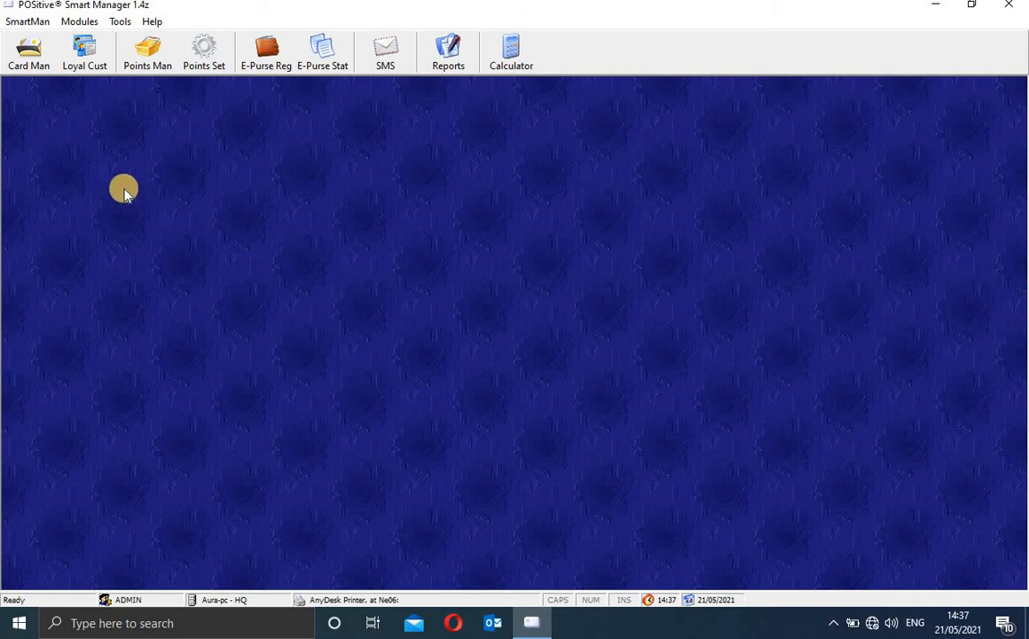
click(33, 55)
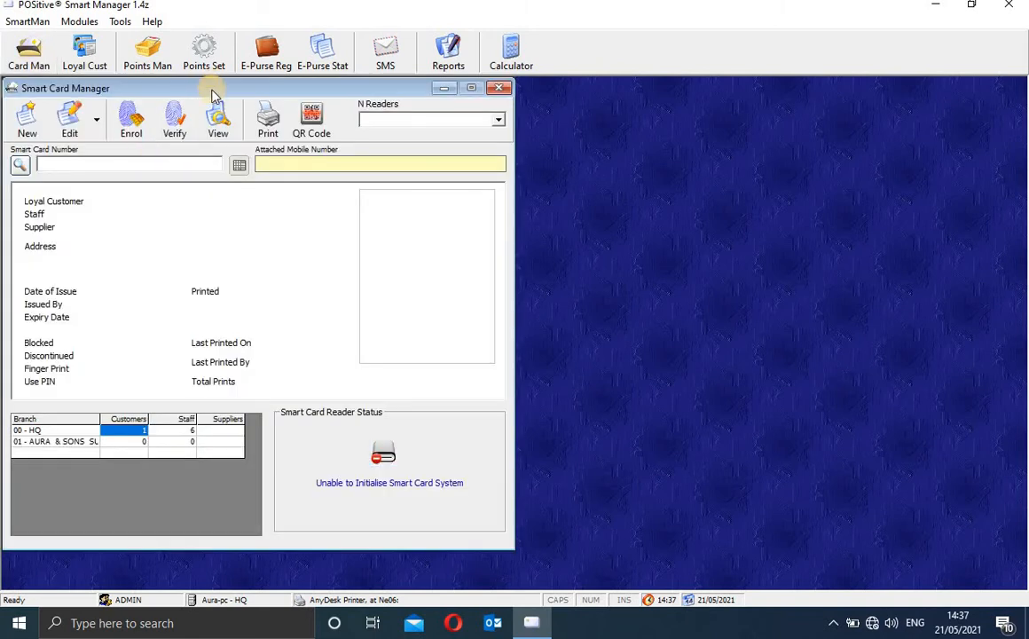
drag(197, 87, 375, 95)
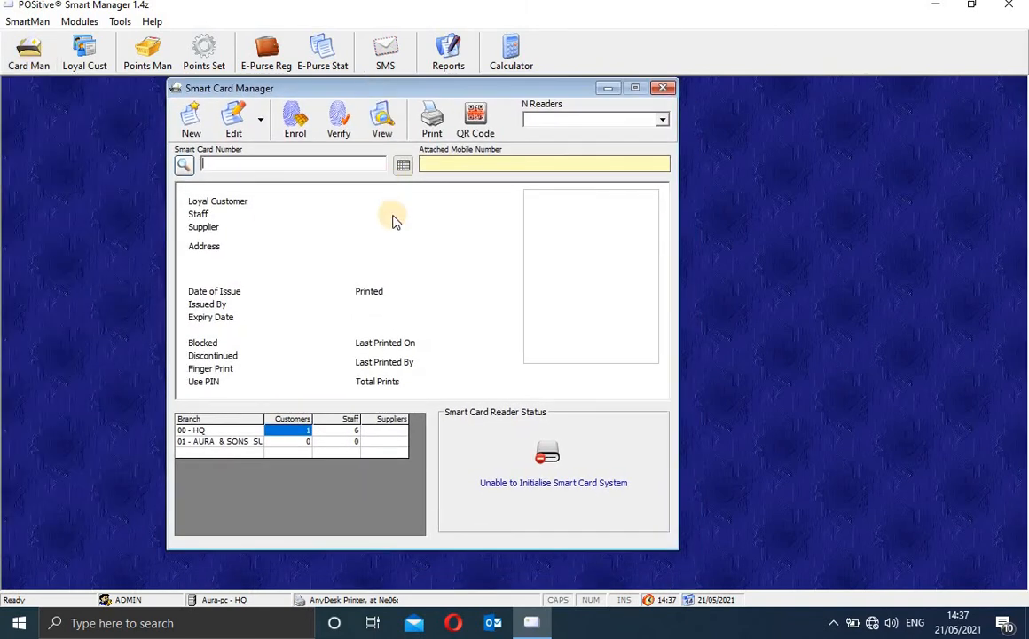
Step: Find a card by the holder's name, load its details, then close Smart Card Manager
click(185, 166)
text(gab)
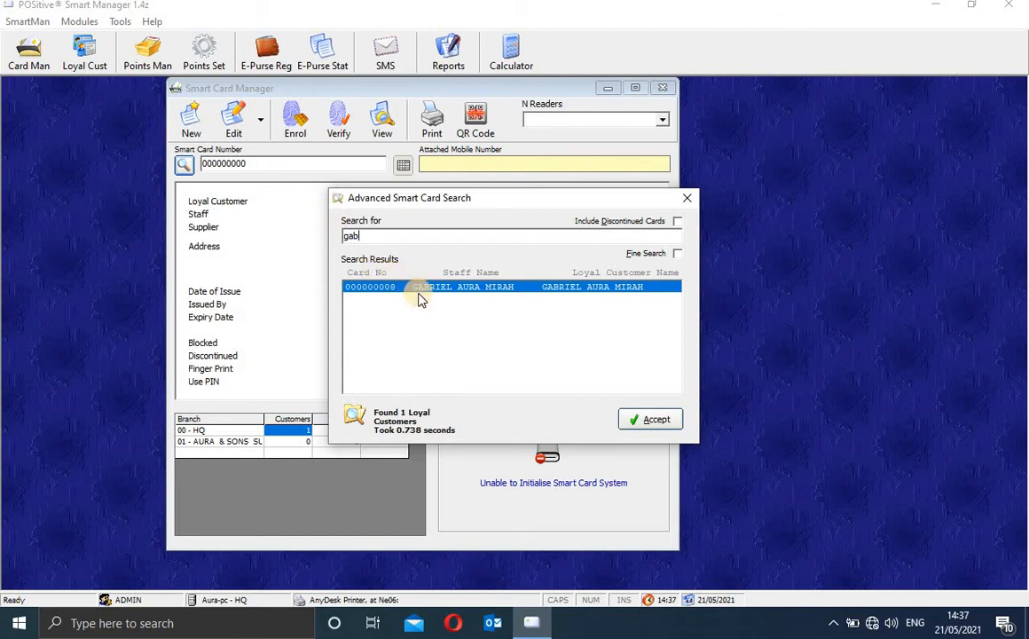
click(656, 423)
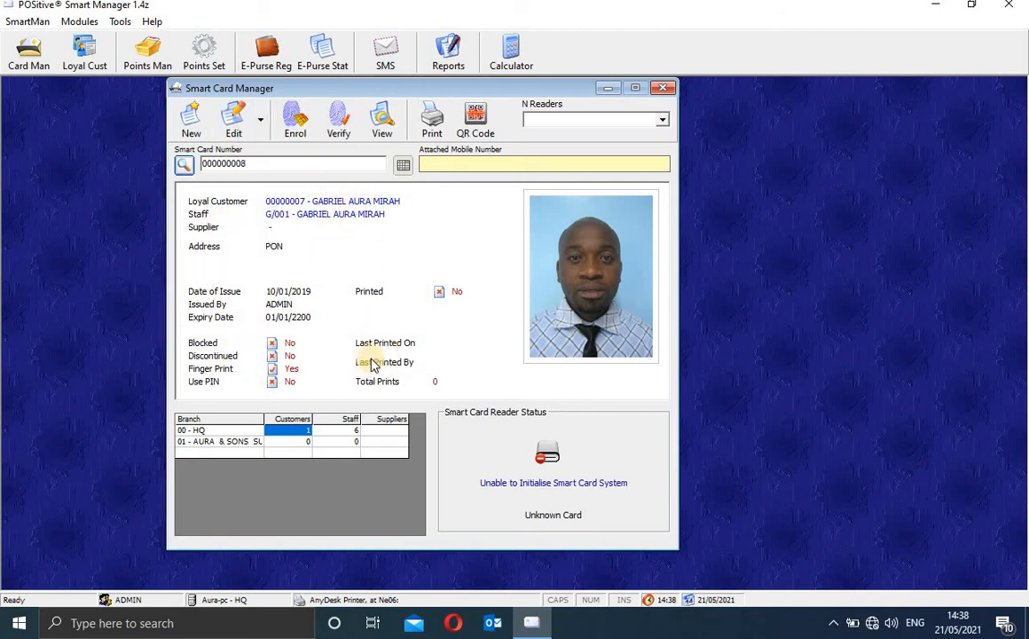
click(664, 88)
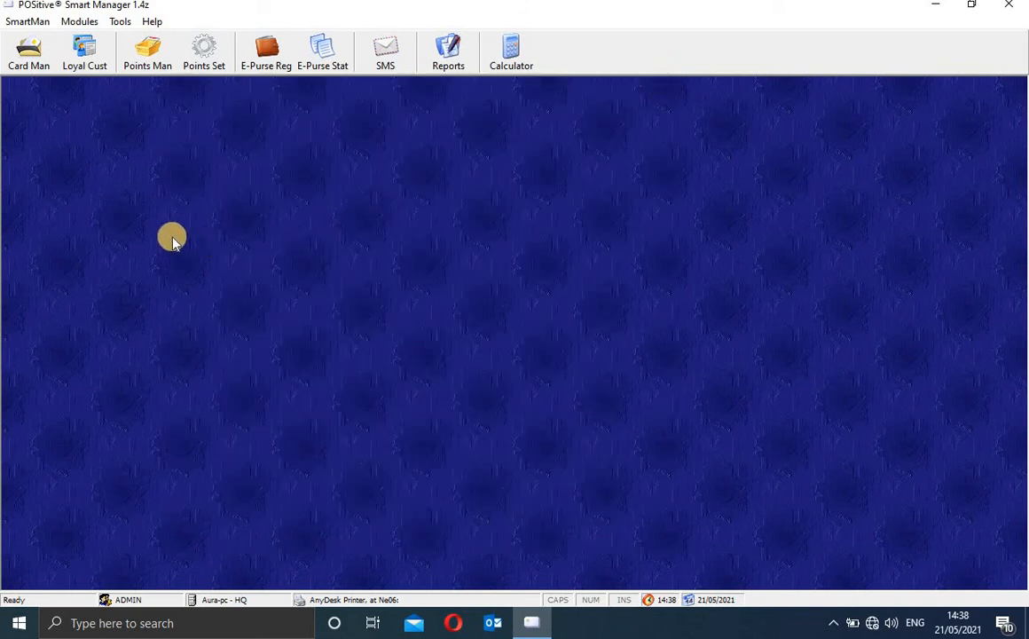
Step: Reopen Smart Card Manager, search for the card by holder name and load its details
click(29, 54)
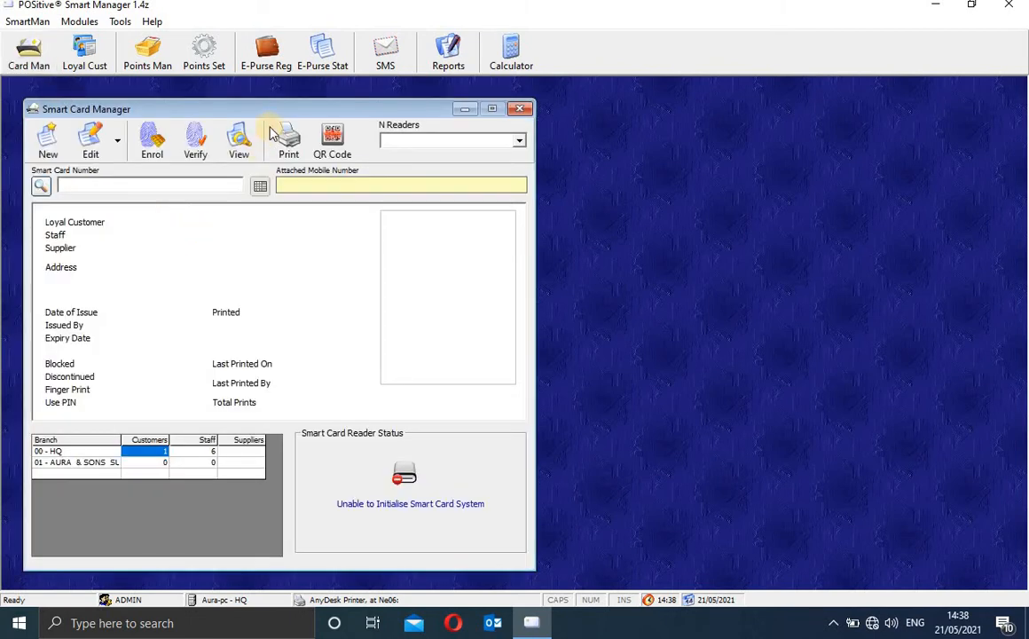
drag(276, 115, 427, 108)
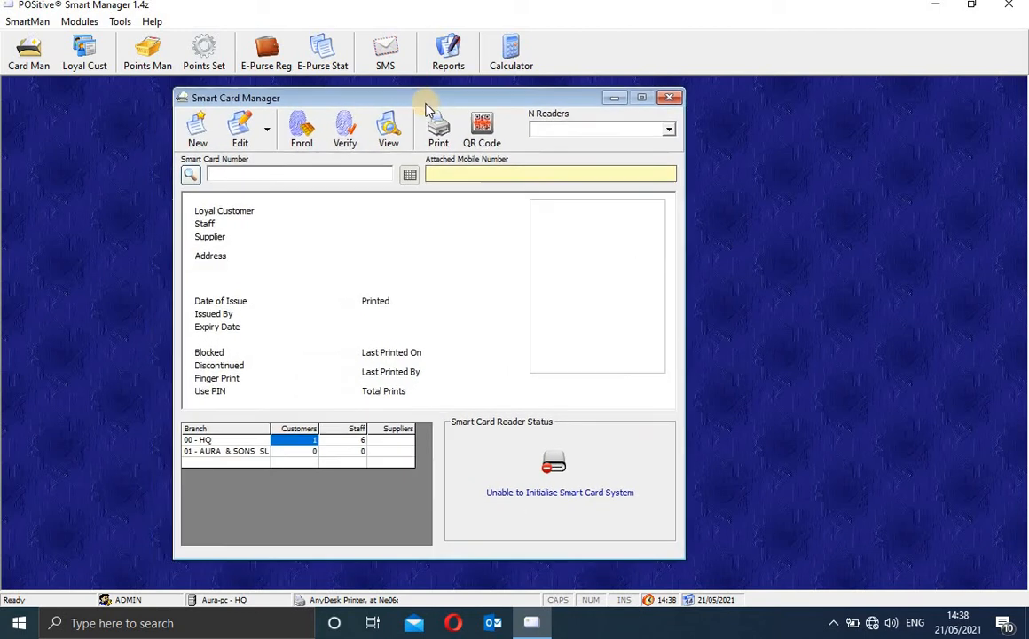
click(191, 175)
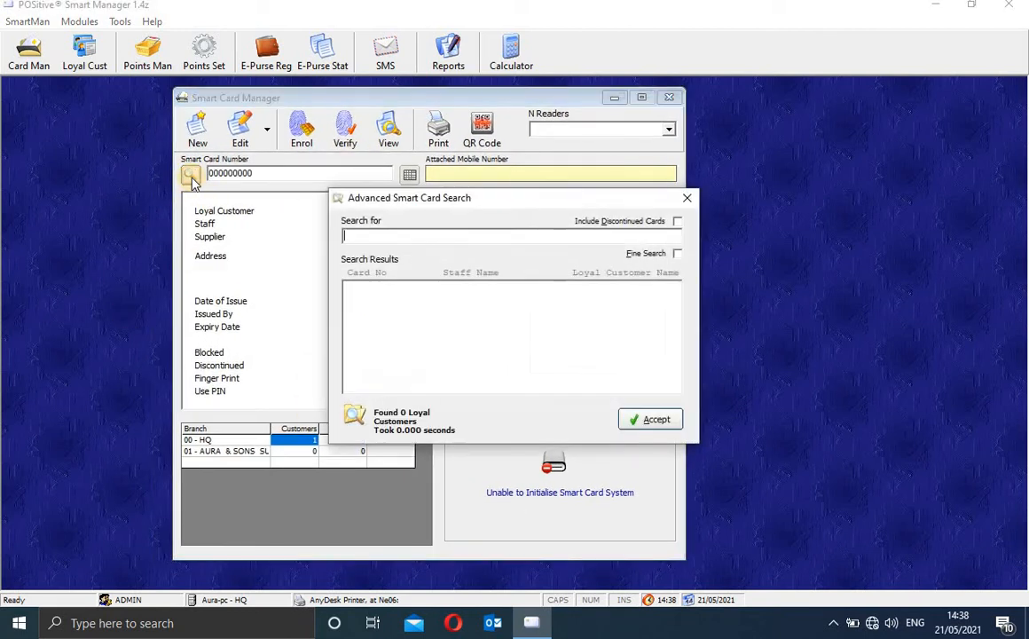
text(gab)
key(Return)
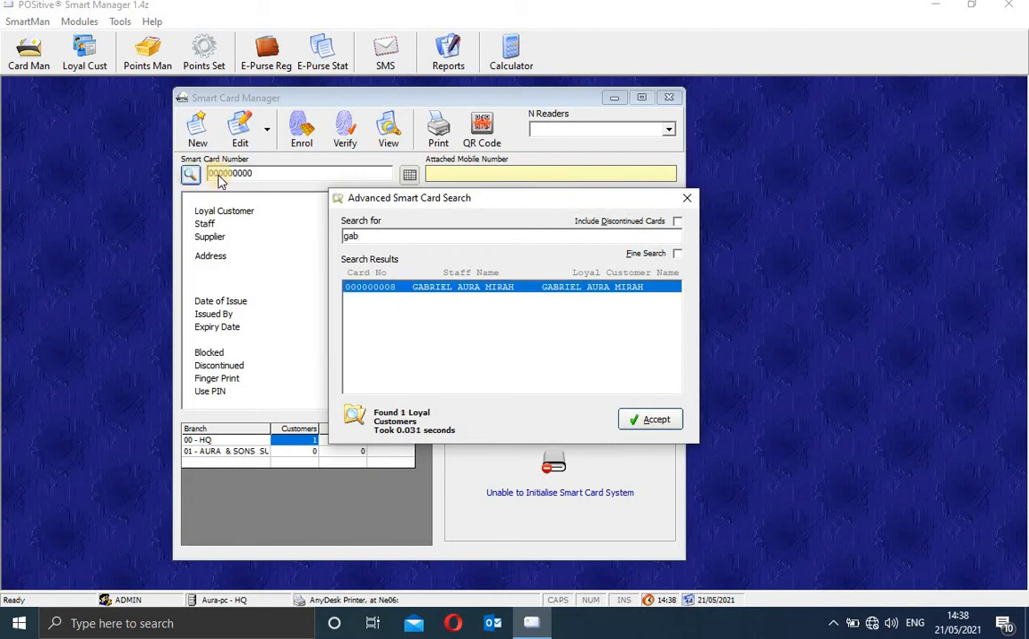
click(657, 419)
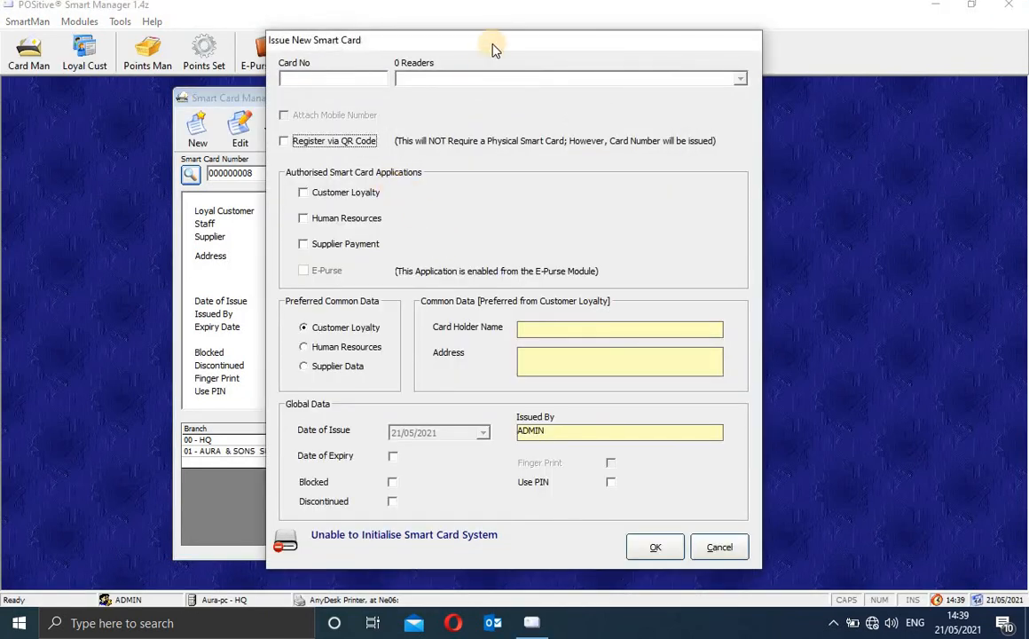
Step: Shift the new card form left and authorise the card for Human Resources
drag(496, 46, 428, 41)
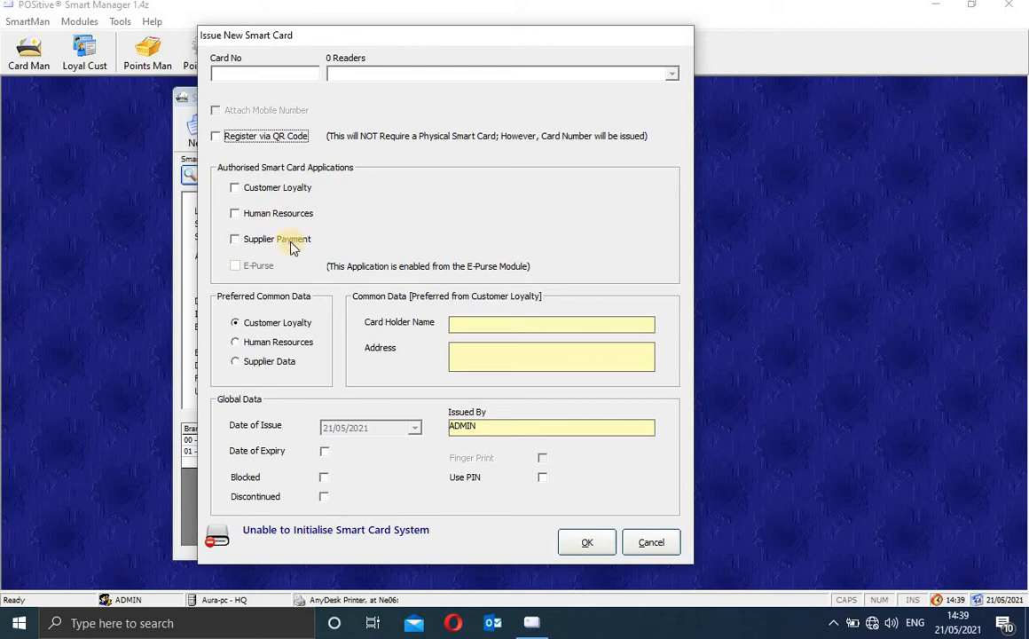
click(238, 216)
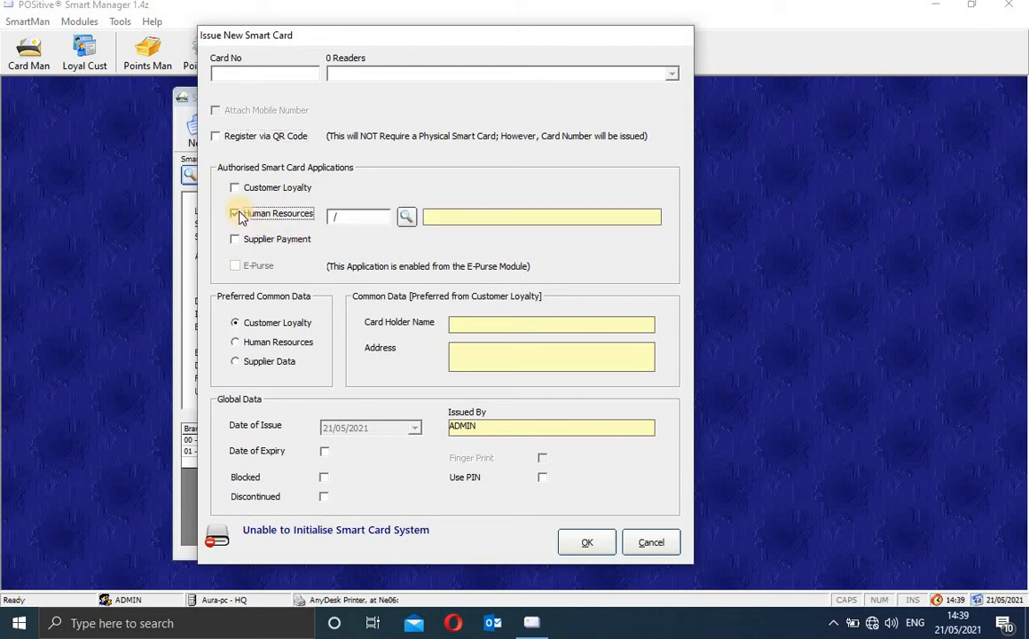
Step: Link the card's Human Resources entry to the staff member found by name search
click(407, 218)
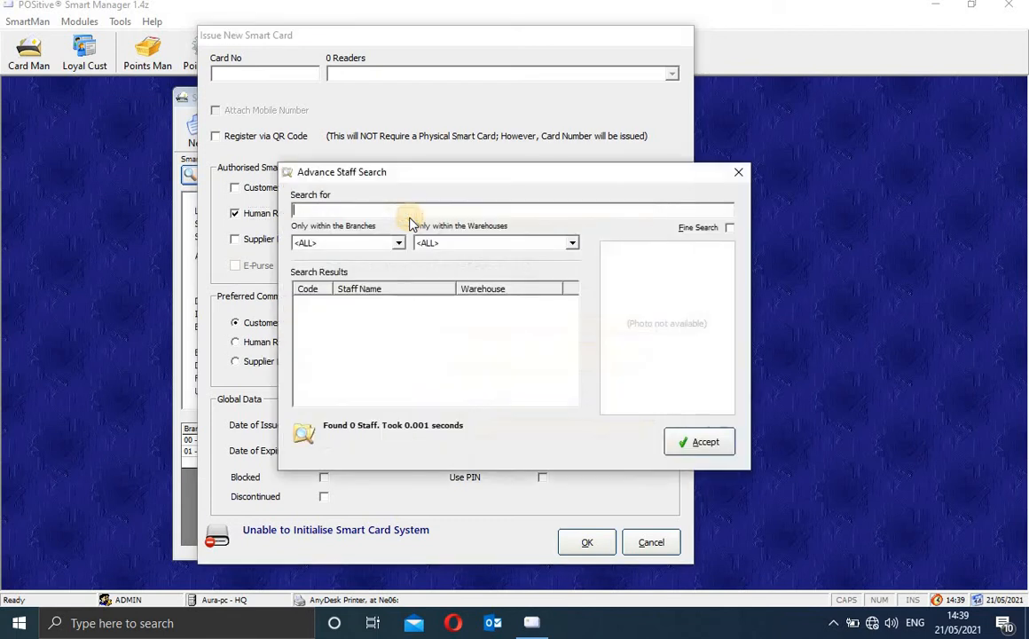
text(gab)
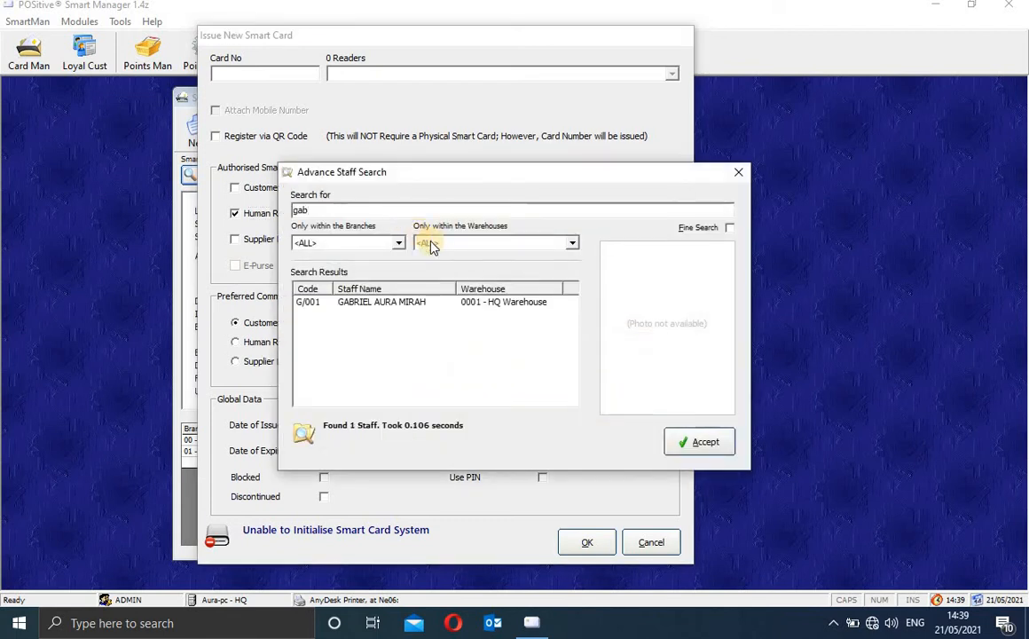
click(428, 303)
click(699, 441)
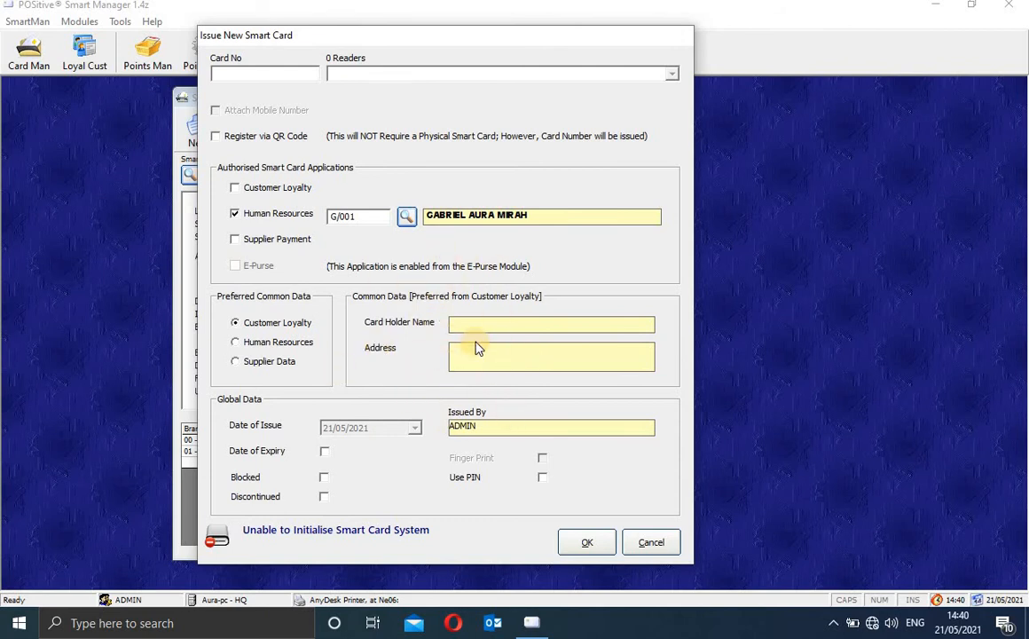
Step: Toggle Preferred Common Data between Customer Loyalty and Human Resources, ending on Human Resources
click(236, 346)
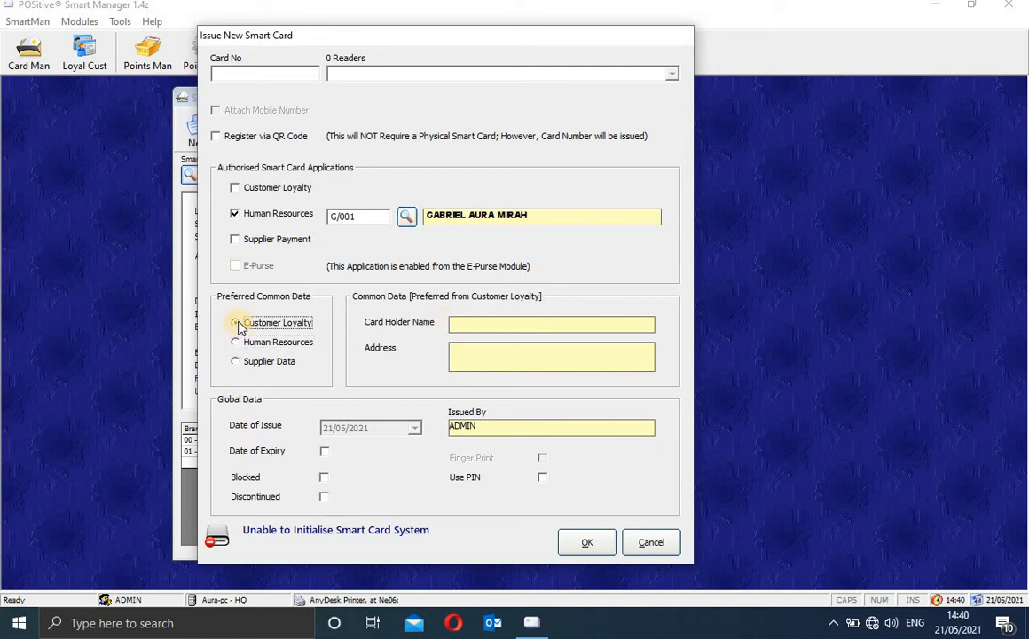
click(236, 324)
click(236, 344)
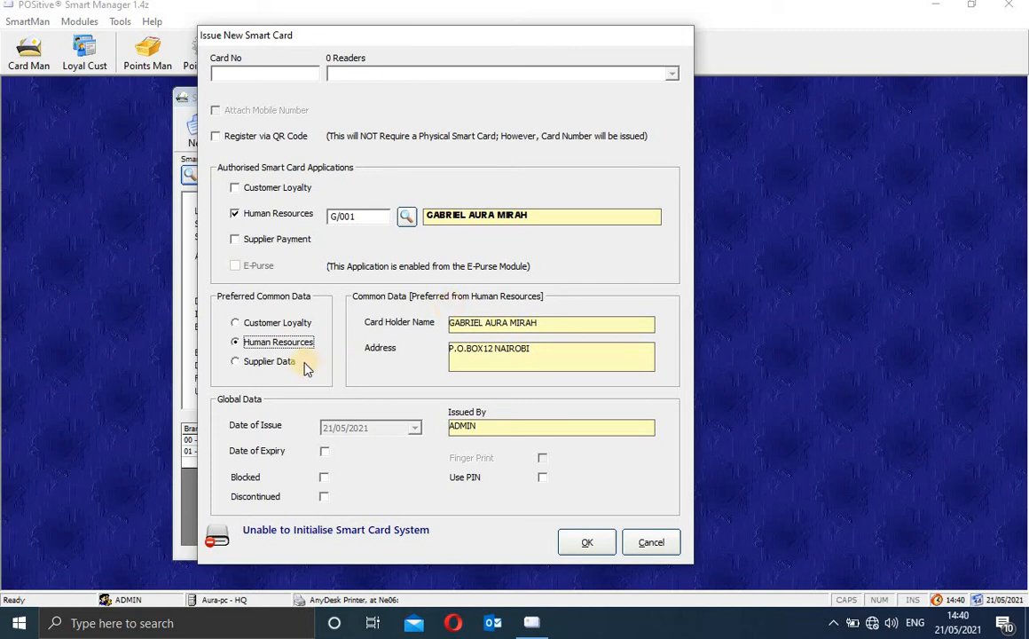
click(236, 322)
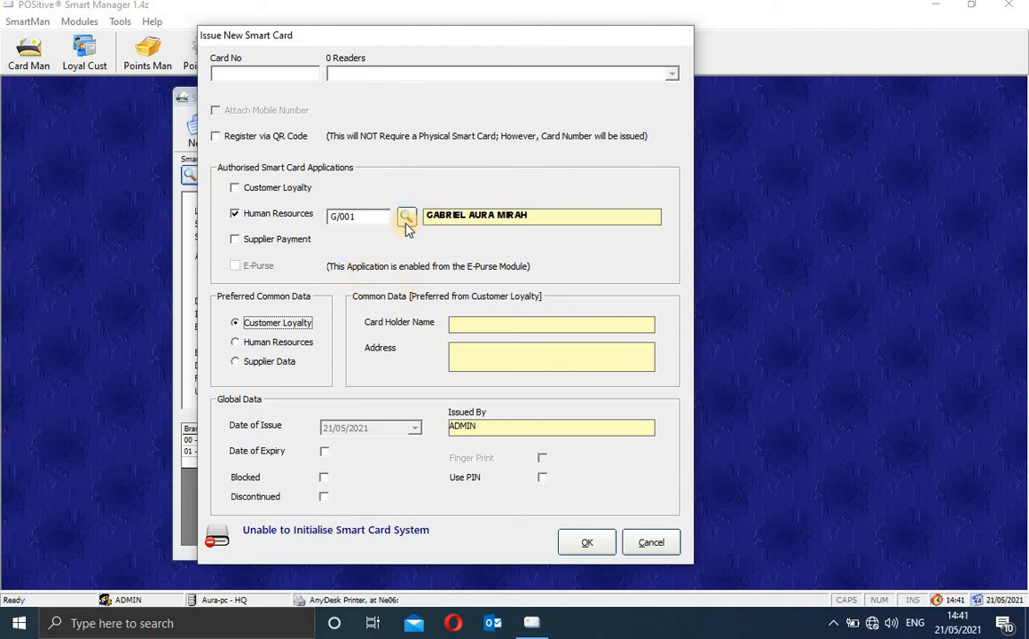
click(238, 345)
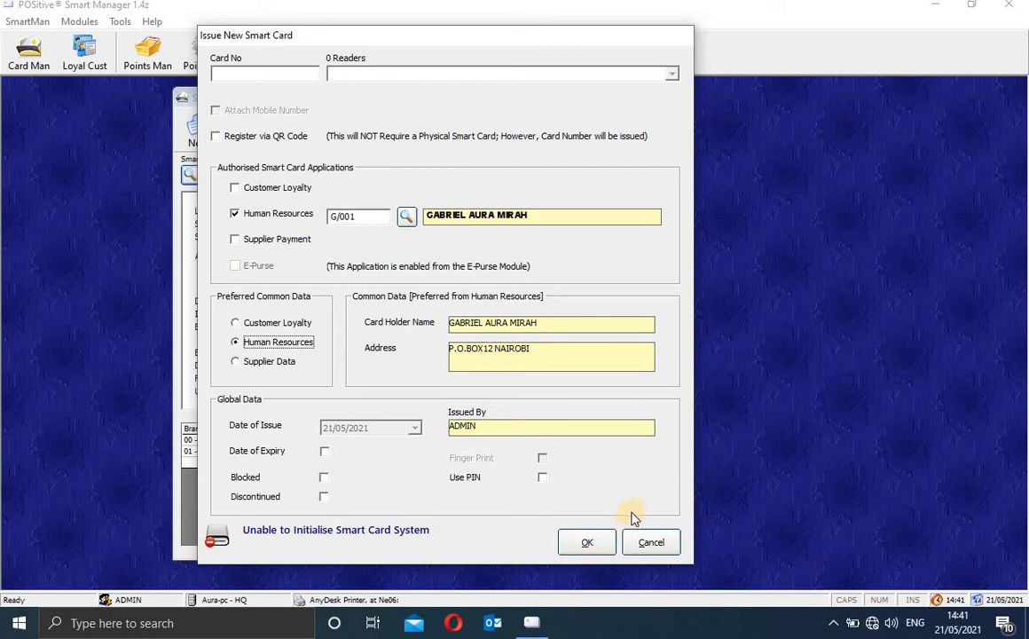
click(585, 544)
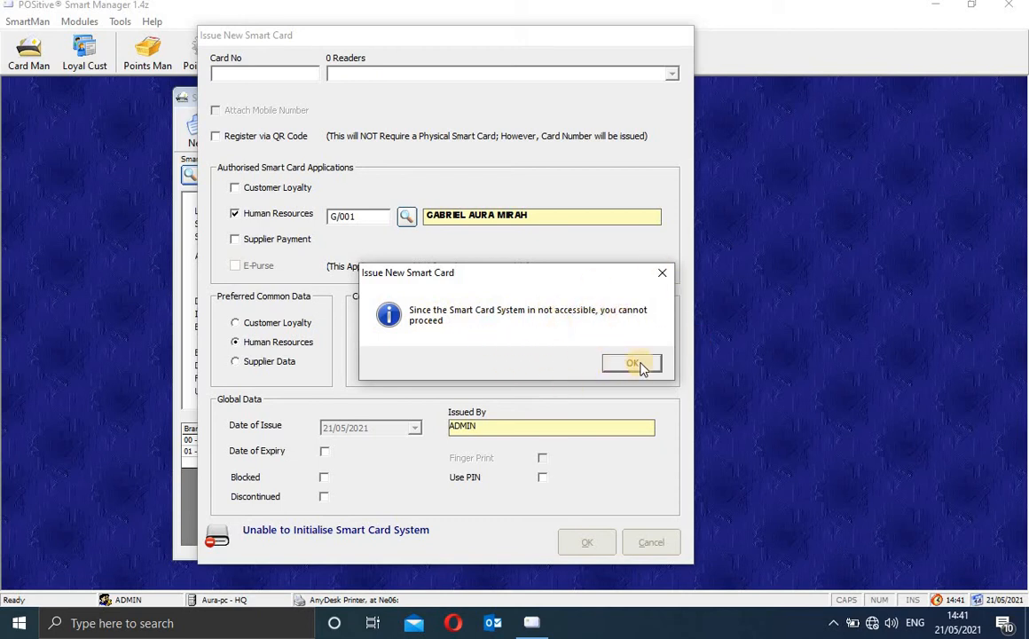
click(664, 275)
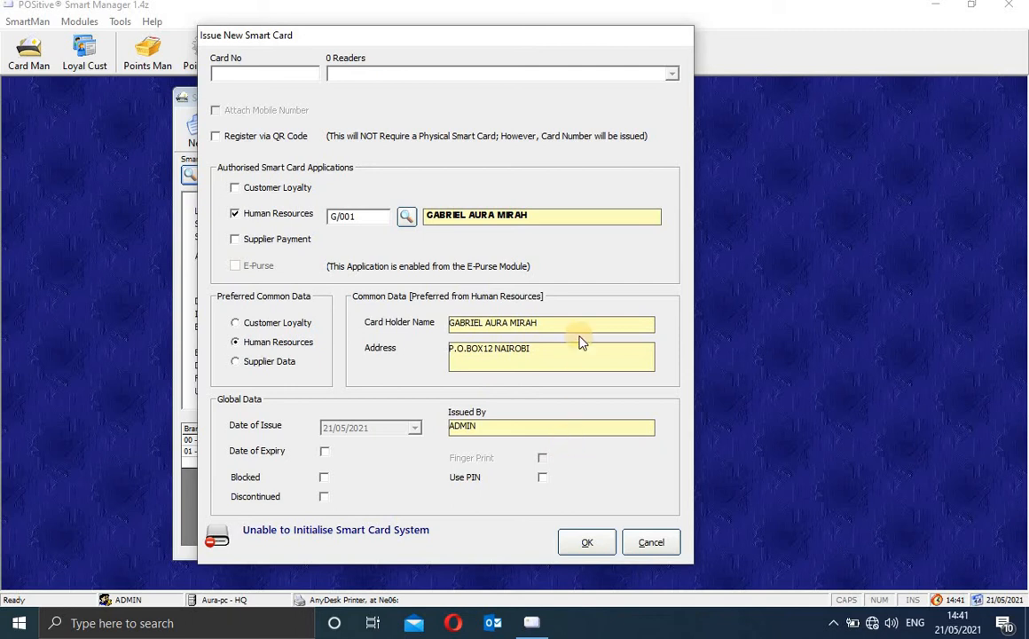
Step: Cancel the new card form twice, then decline re-enrolling the existing card's fingerprint
click(647, 543)
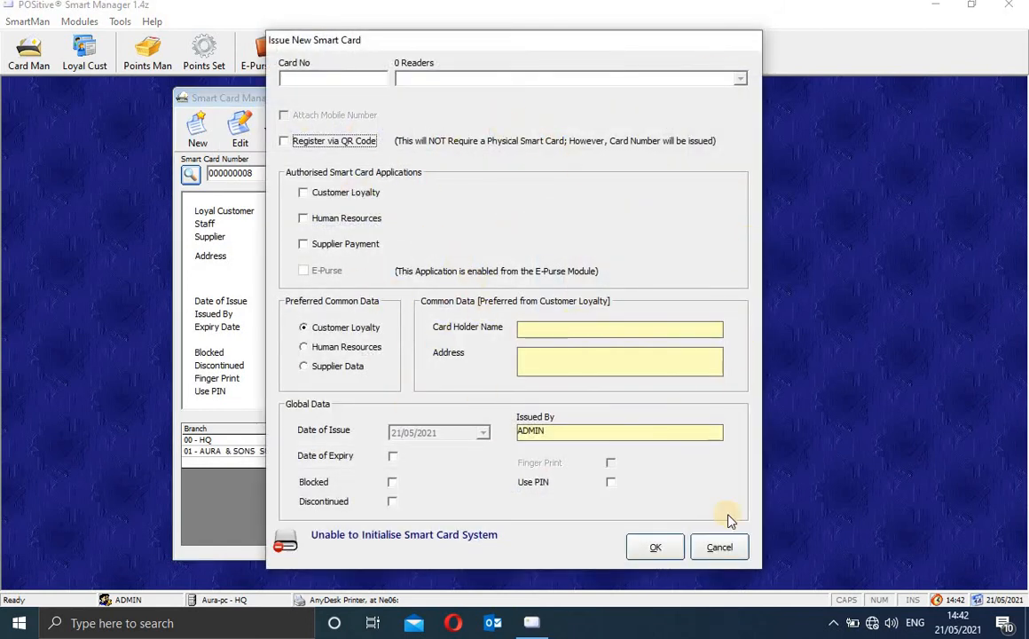
click(720, 547)
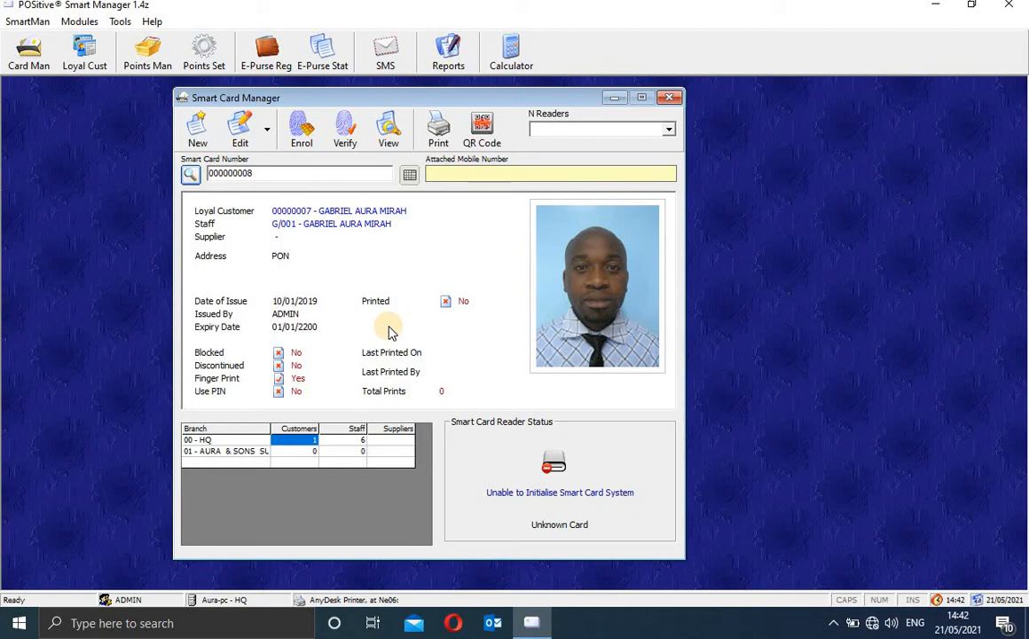
click(301, 131)
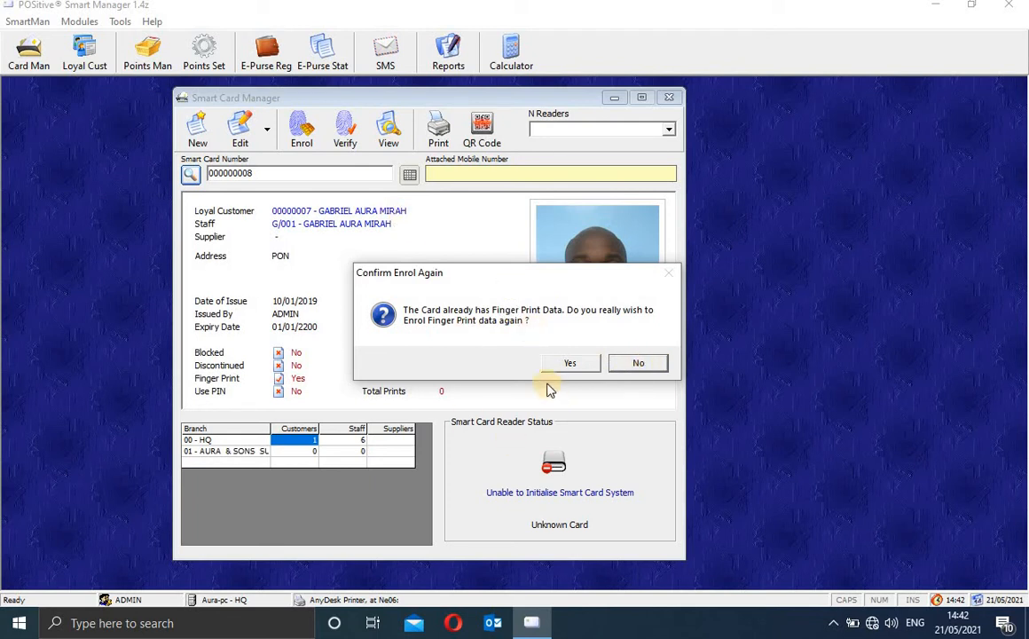
click(639, 365)
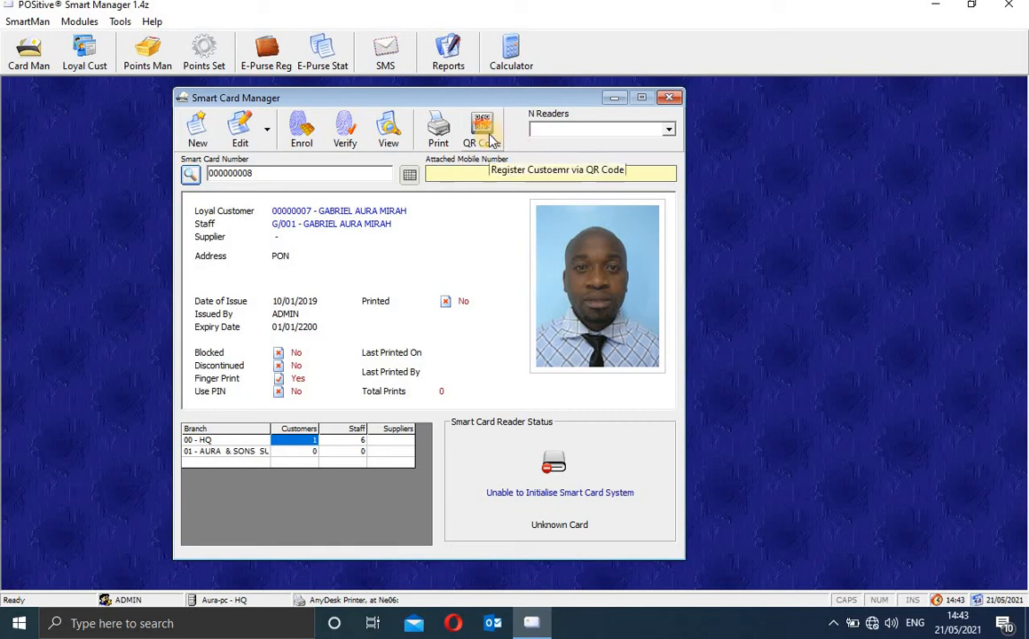
Step: Close Smart Card Manager and open the Loyal Customer Manager
click(669, 98)
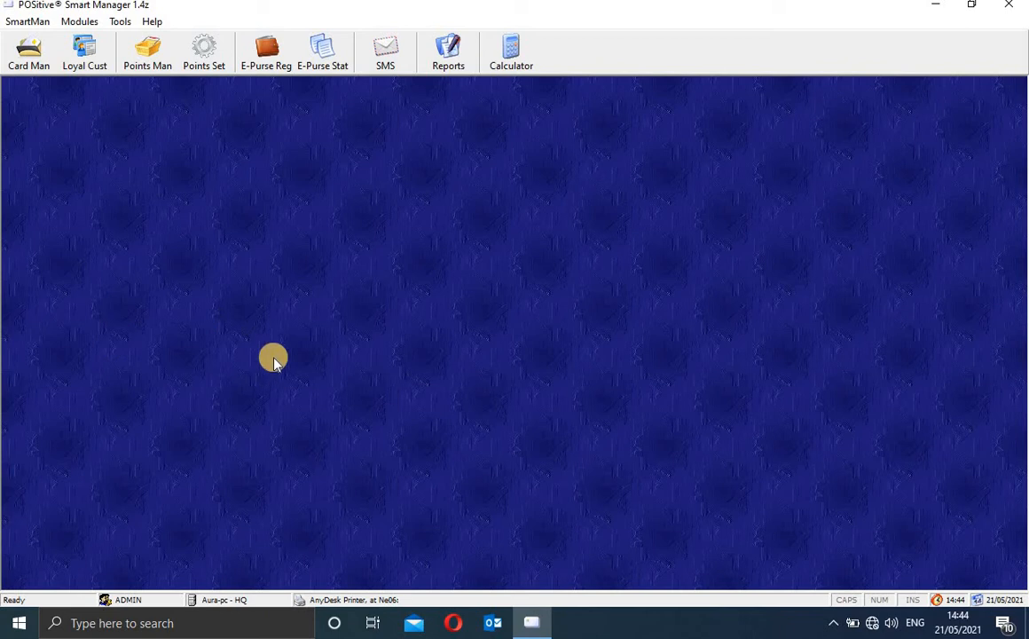
click(93, 57)
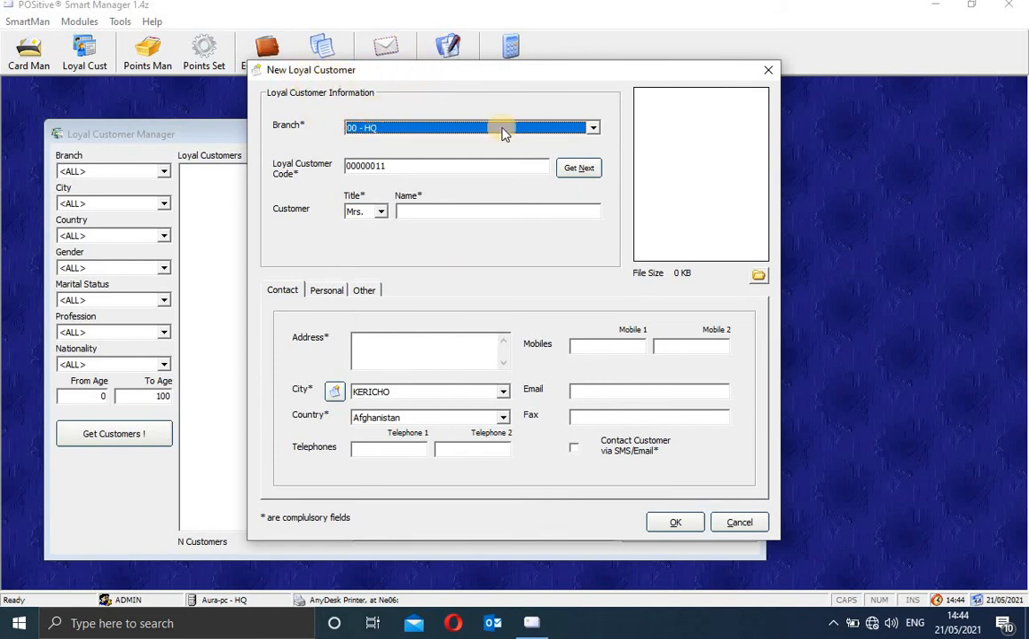
Step: Set the customer's branch to 00 - HQ after briefly picking AURA & SONS SUPERMARKET
click(594, 128)
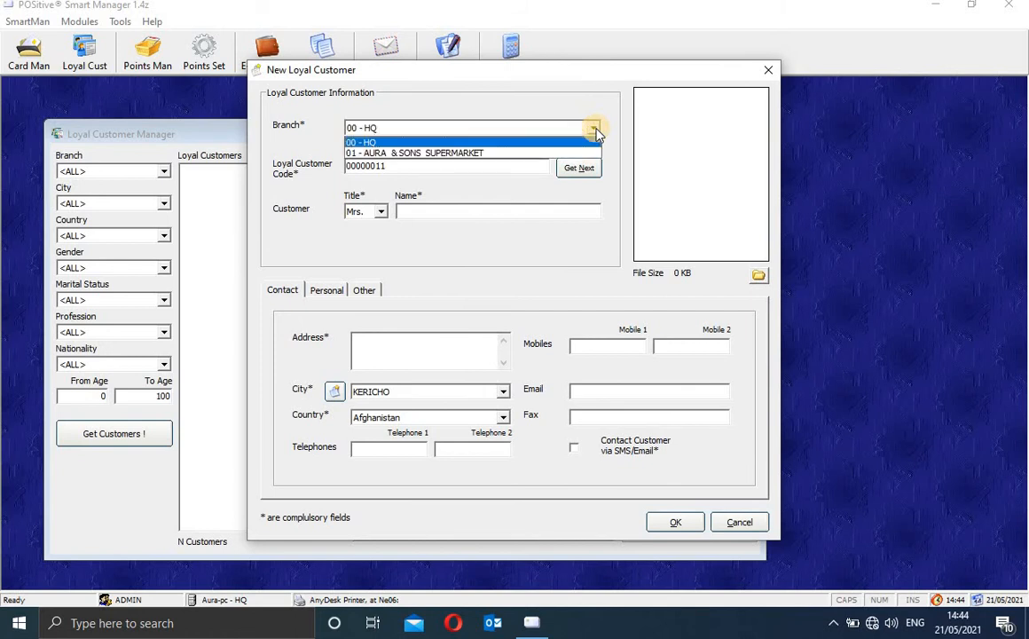
click(494, 154)
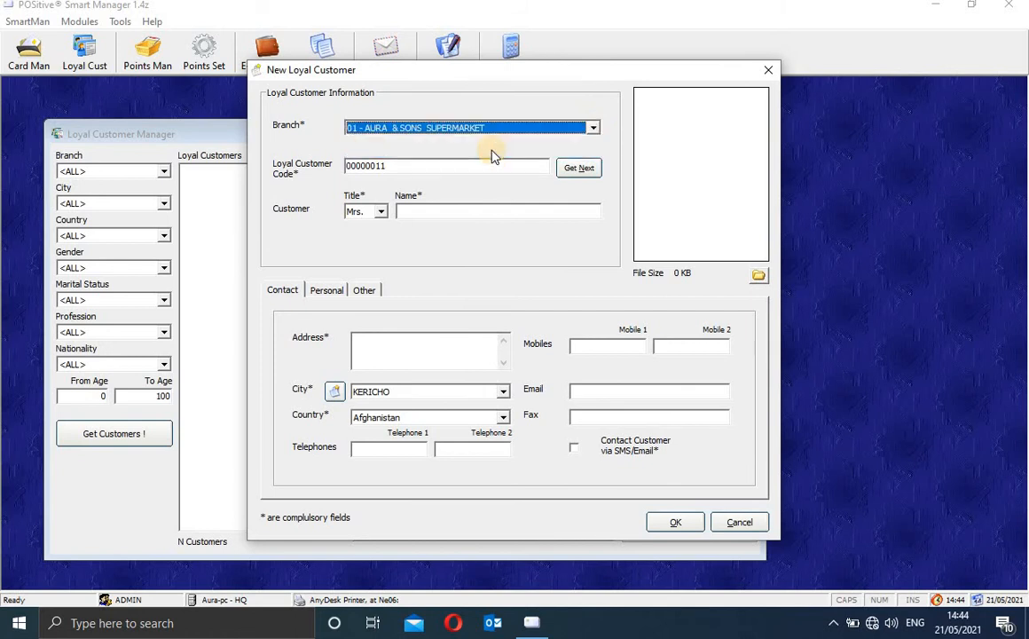
click(594, 129)
click(572, 142)
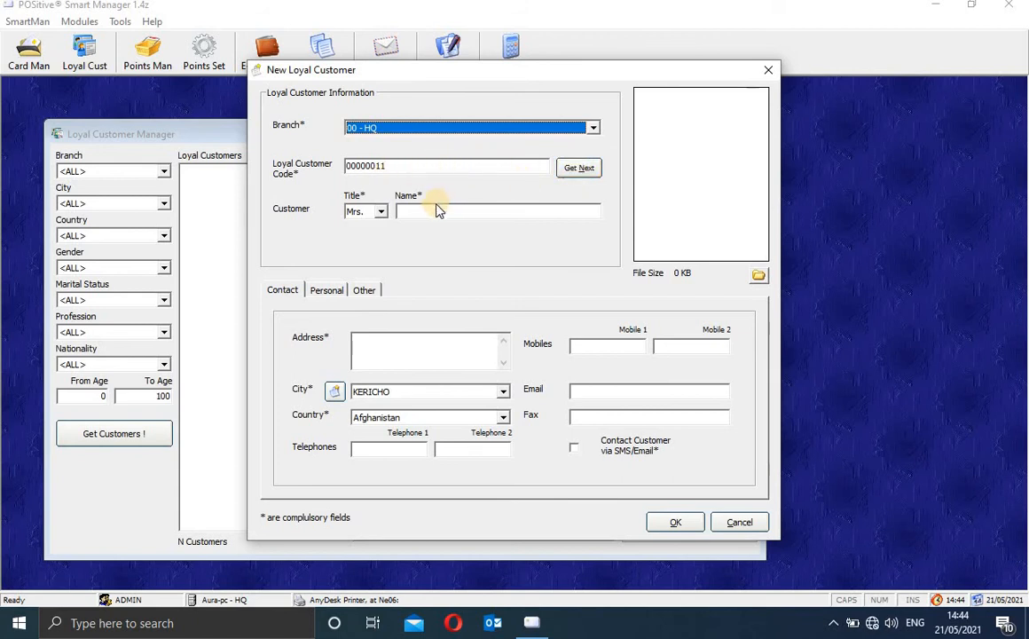
Step: Set the customer title to Mr., replacing an initial Dr. choice
click(380, 211)
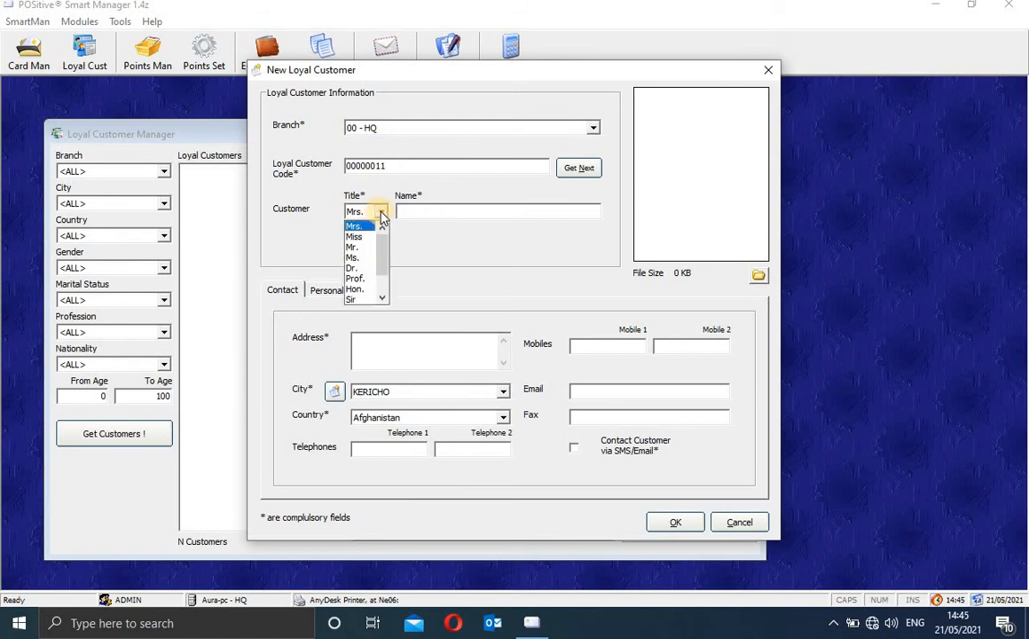
click(365, 268)
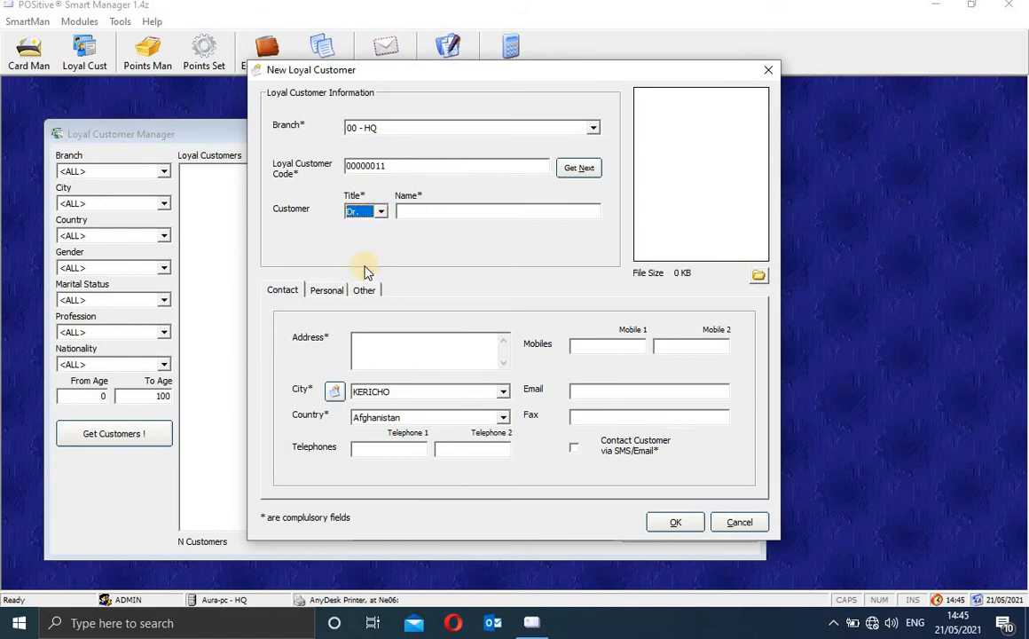
click(381, 212)
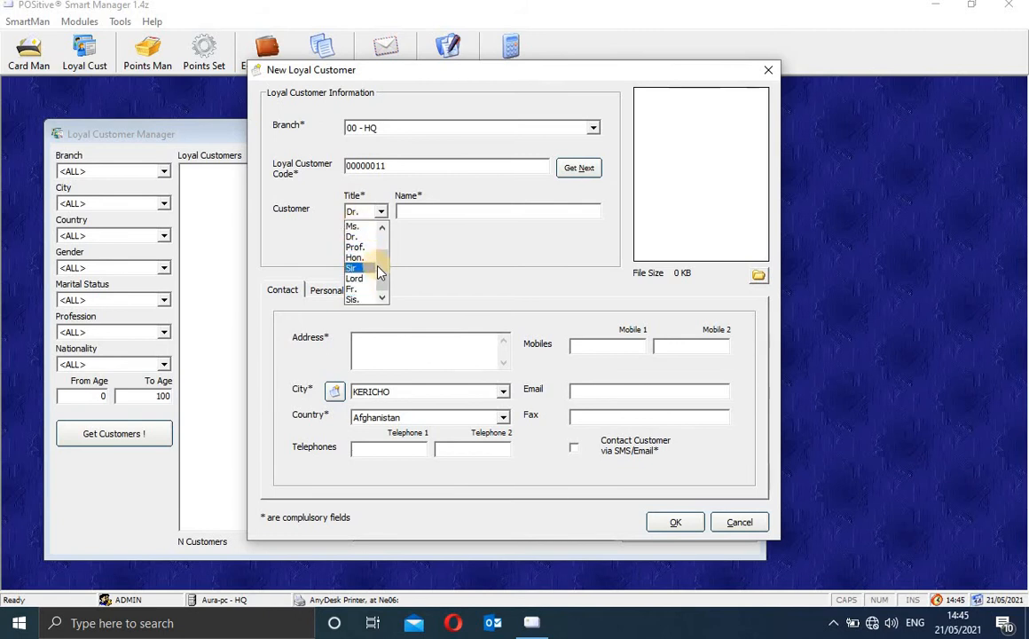
scroll(380, 257, up, 1)
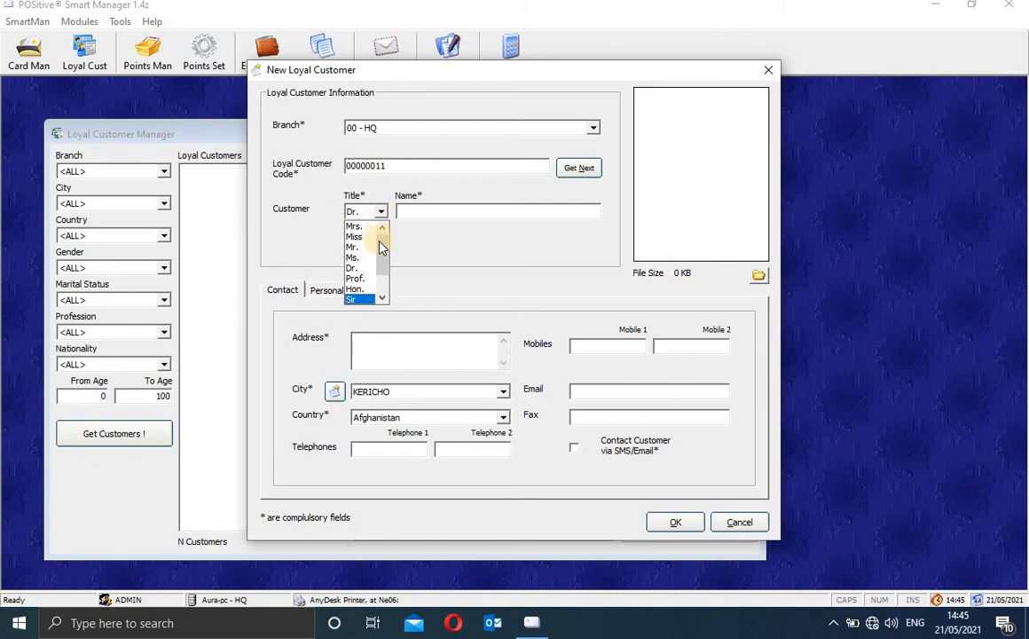
mouse_move(380, 241)
mouse_down()
mouse_move(381, 252)
mouse_move(380, 228)
mouse_up()
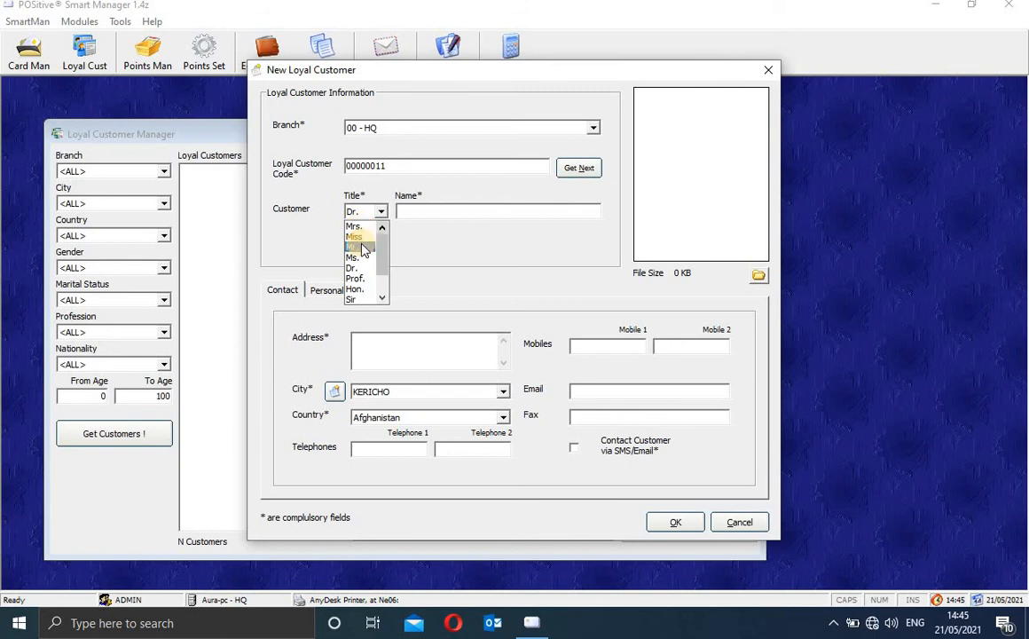
click(360, 248)
click(428, 211)
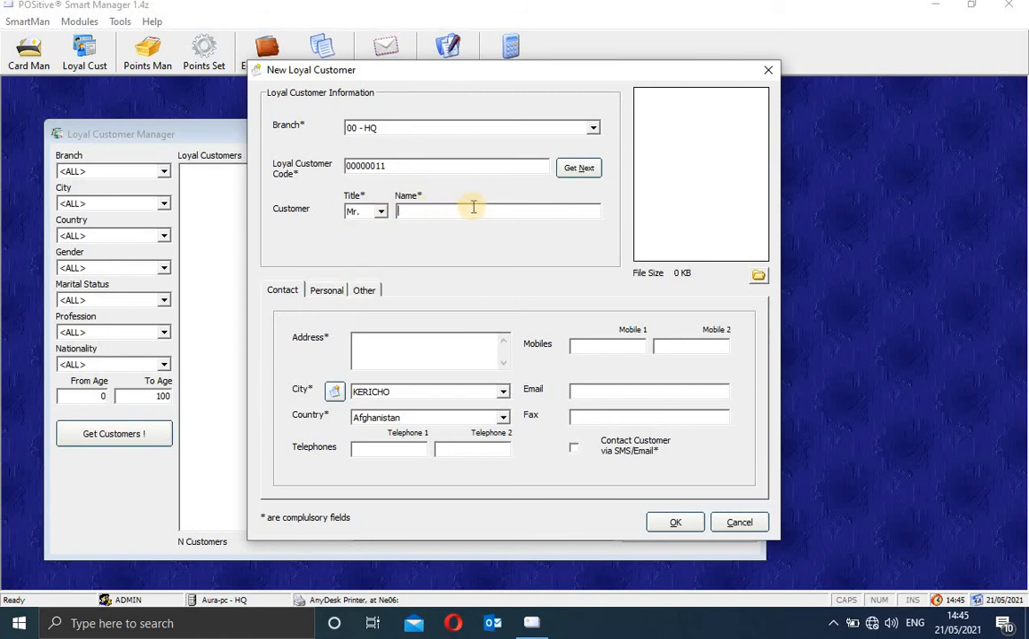
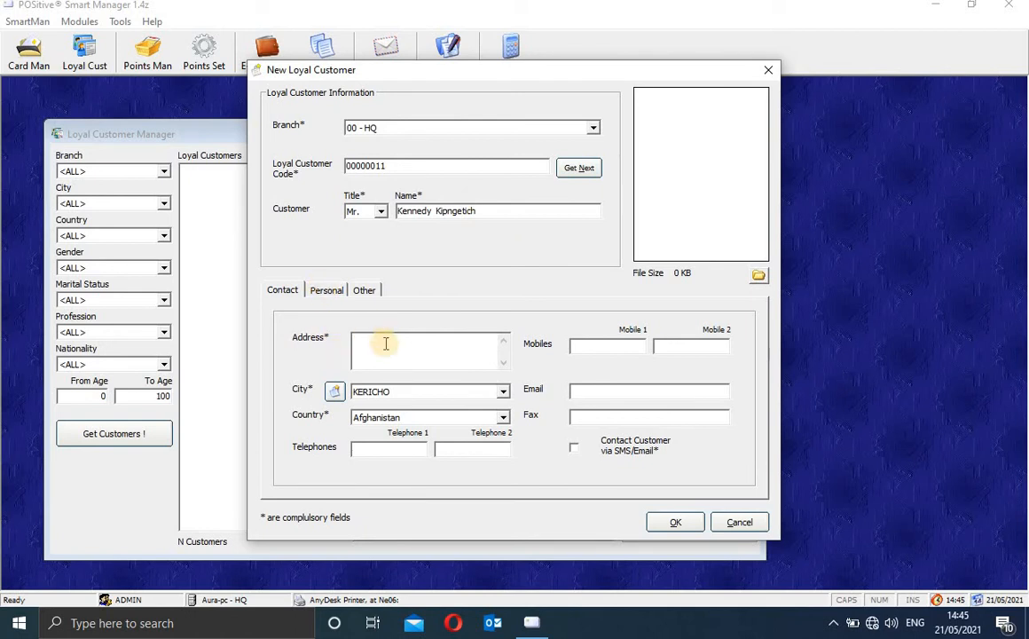
Step: Enter the customer's name, both mobile numbers and e-mail address on the Contact tab
text(8822812)
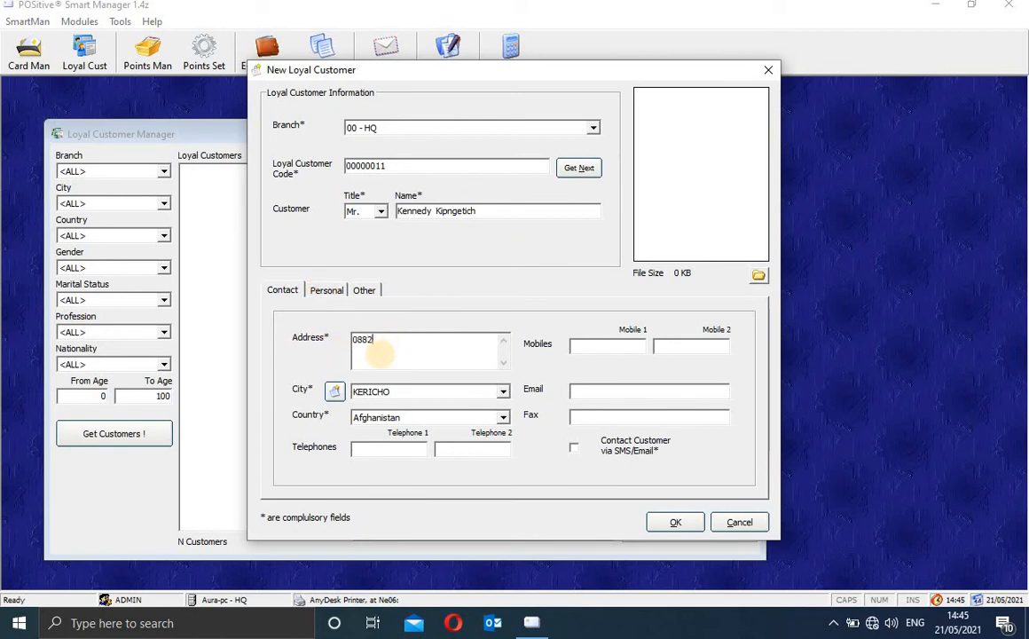
click(592, 346)
text(1243425)
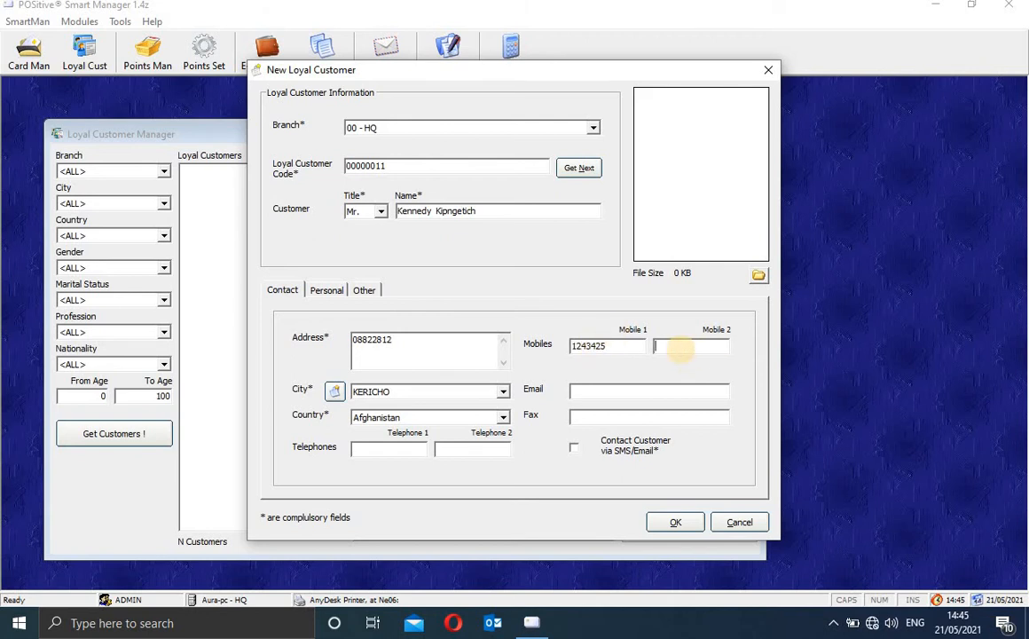
click(640, 390)
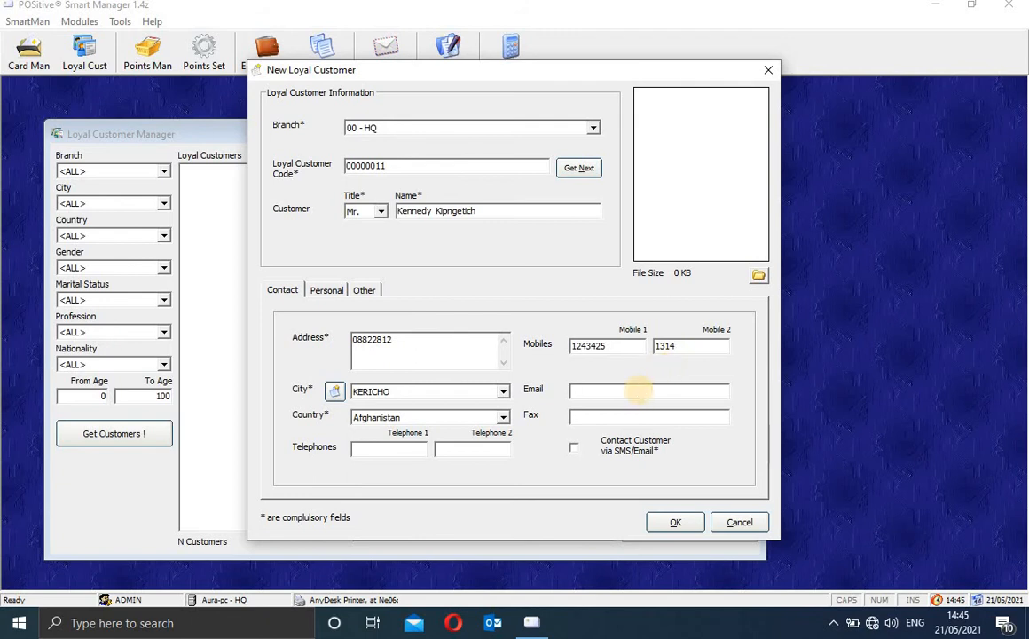
text(no)
text(email)
text(@n)
text(on)
text(e.com)
text(43442)
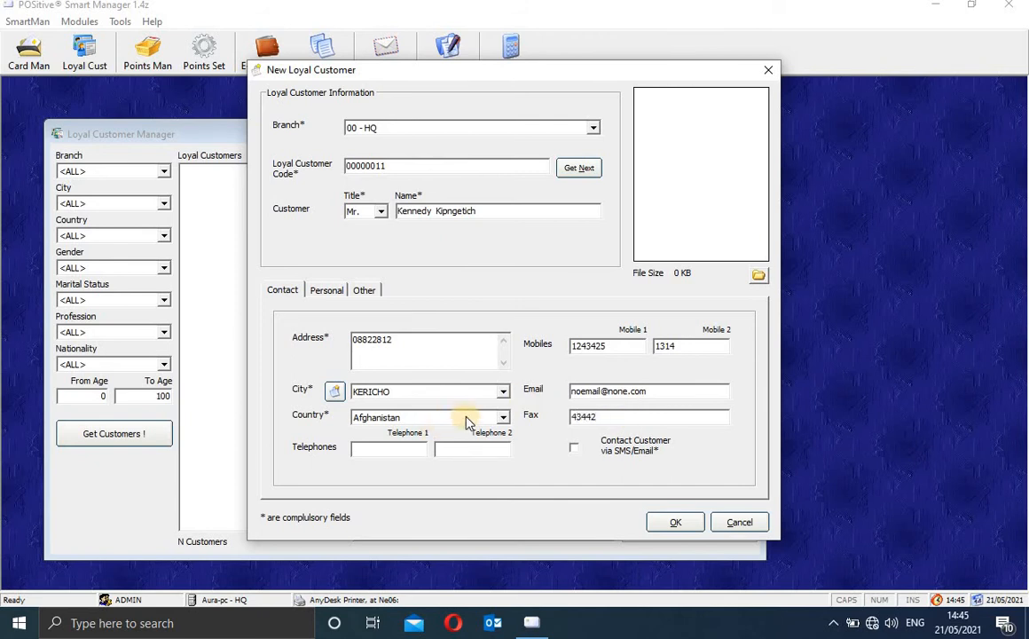
Step: Set the customer's city to KITALE and country to Kenya
click(503, 392)
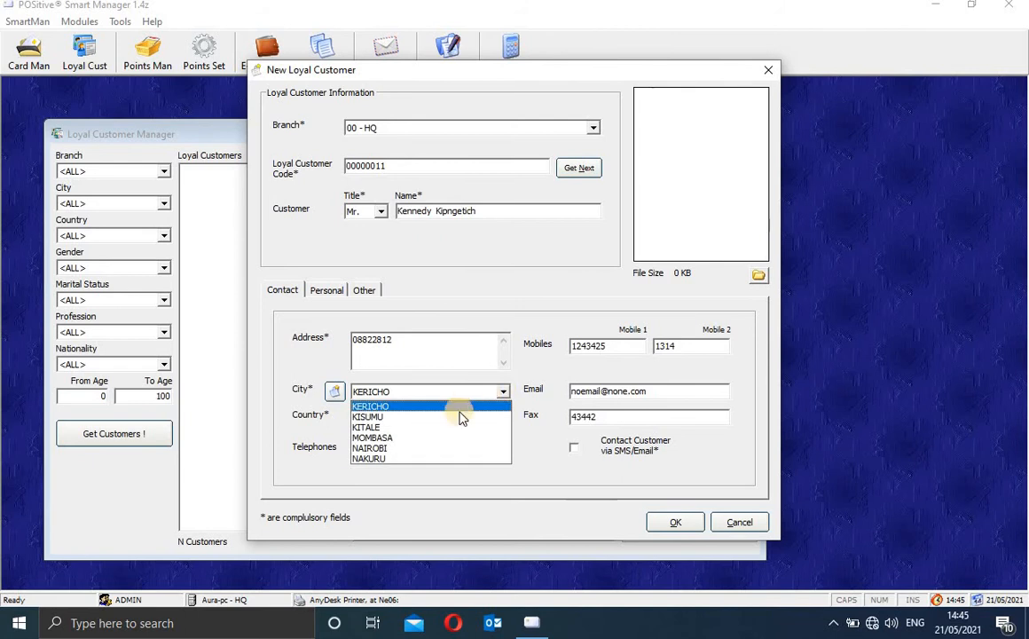
click(453, 435)
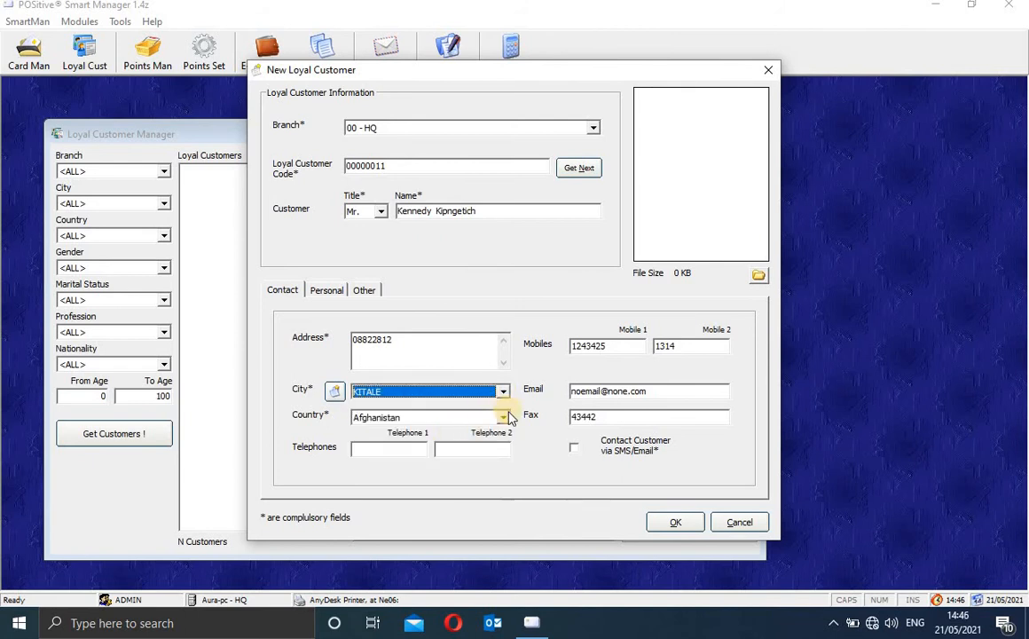
click(503, 420)
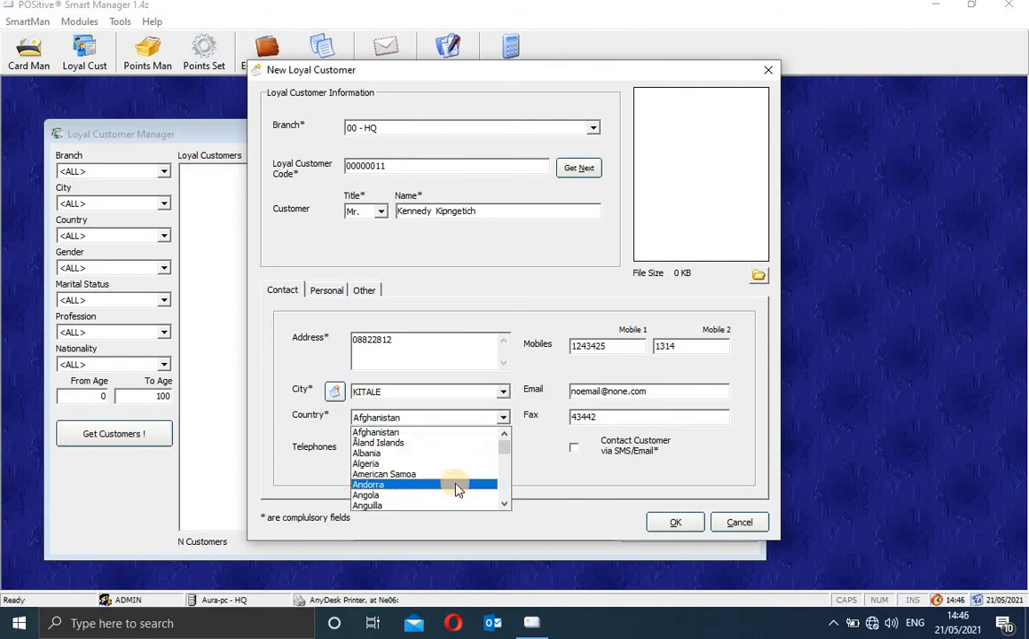
drag(501, 448, 506, 471)
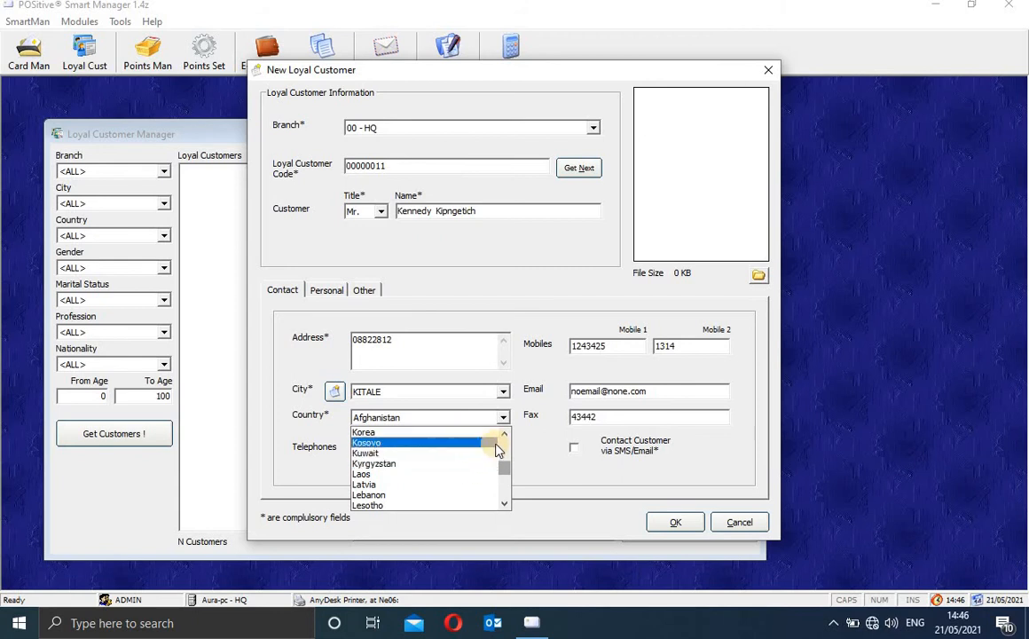
click(502, 434)
click(503, 435)
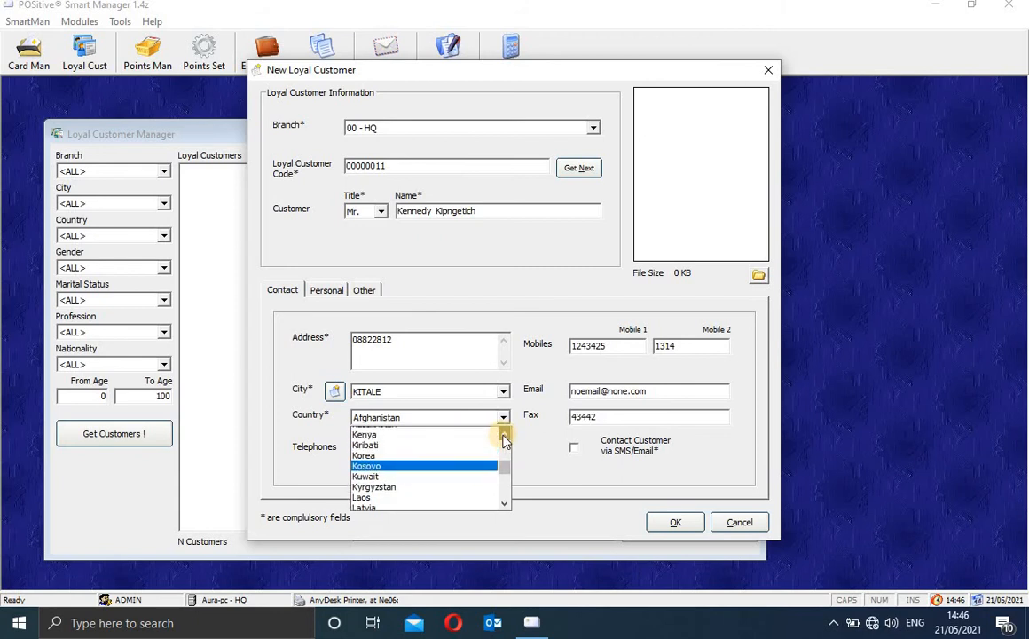
click(503, 435)
click(449, 443)
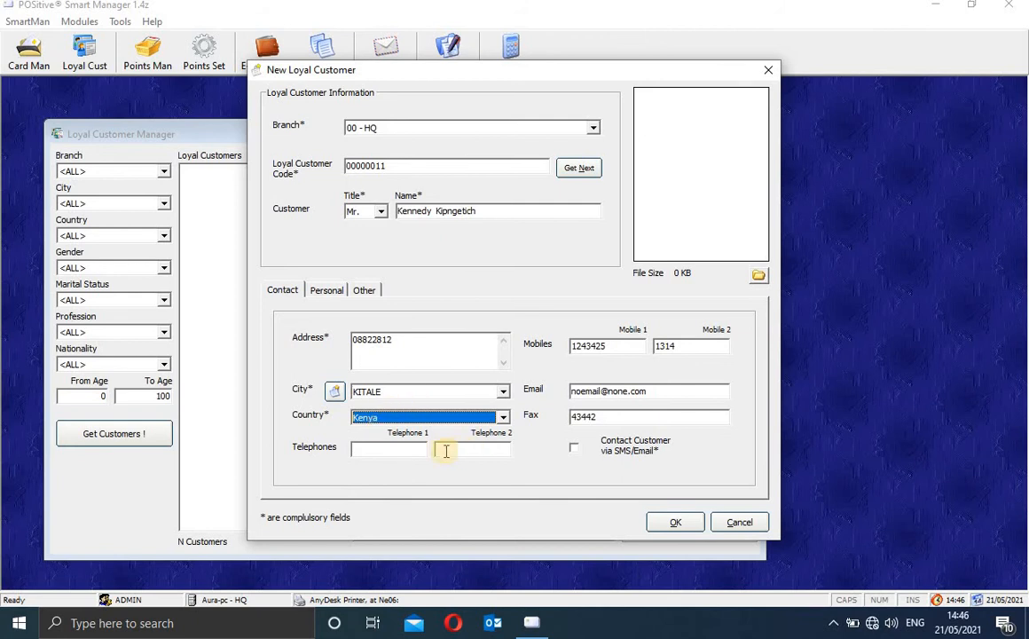
Step: Fill in both telephone numbers and enable contacting the customer via SMS/Email
click(410, 451)
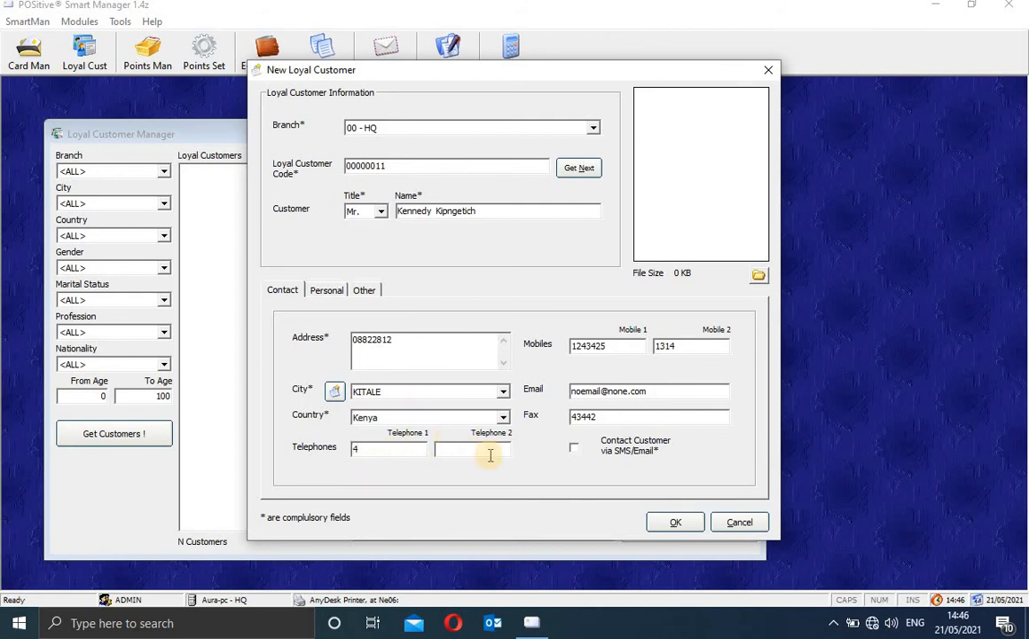
text(44)
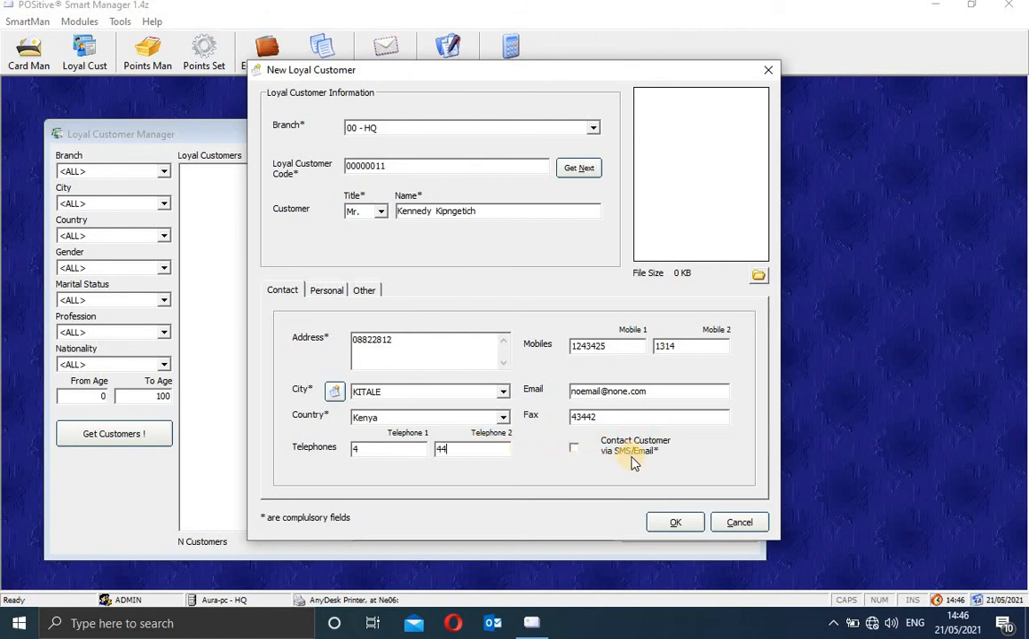
click(575, 450)
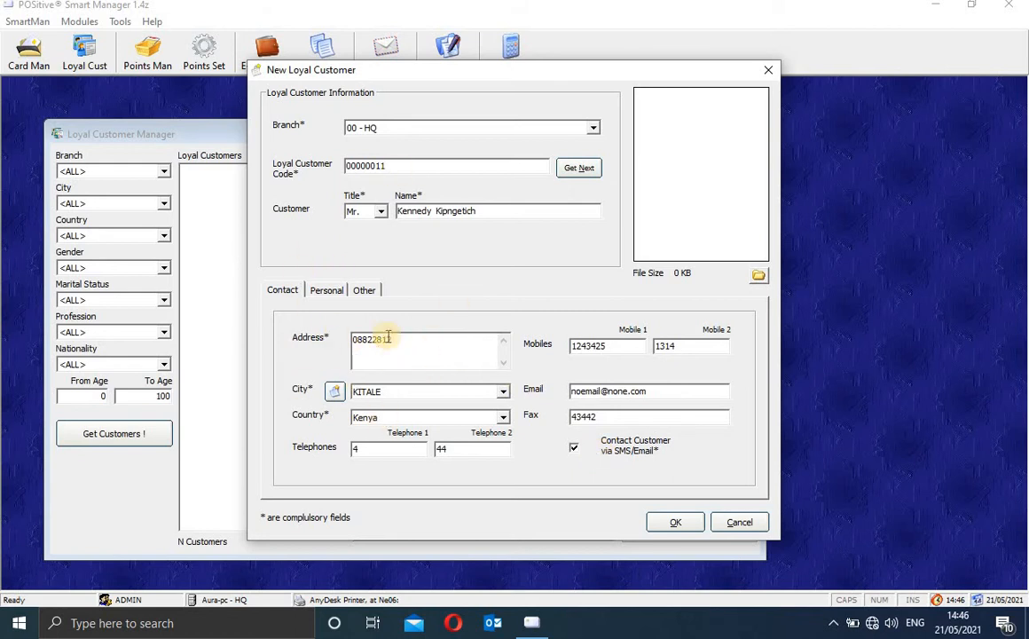
Step: On the Personal details, set marital status to Married, then back to Single
click(328, 291)
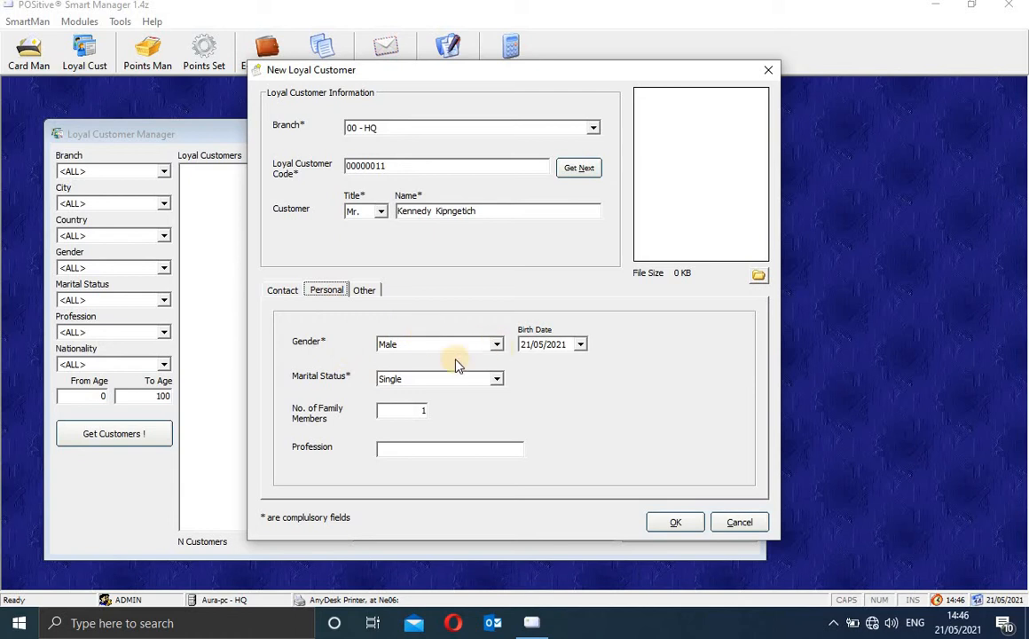
click(493, 378)
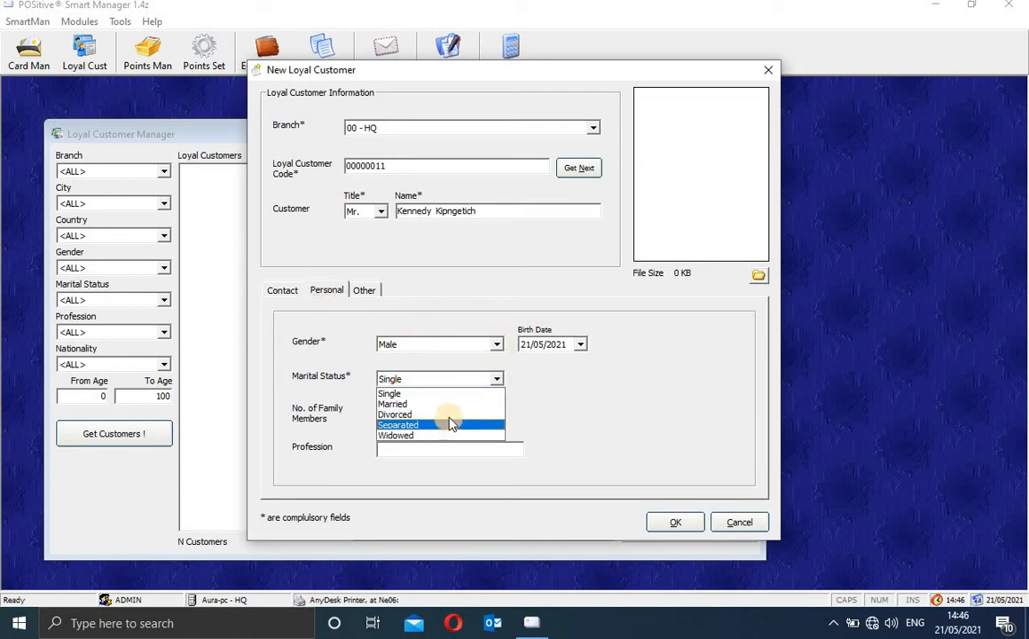
click(448, 404)
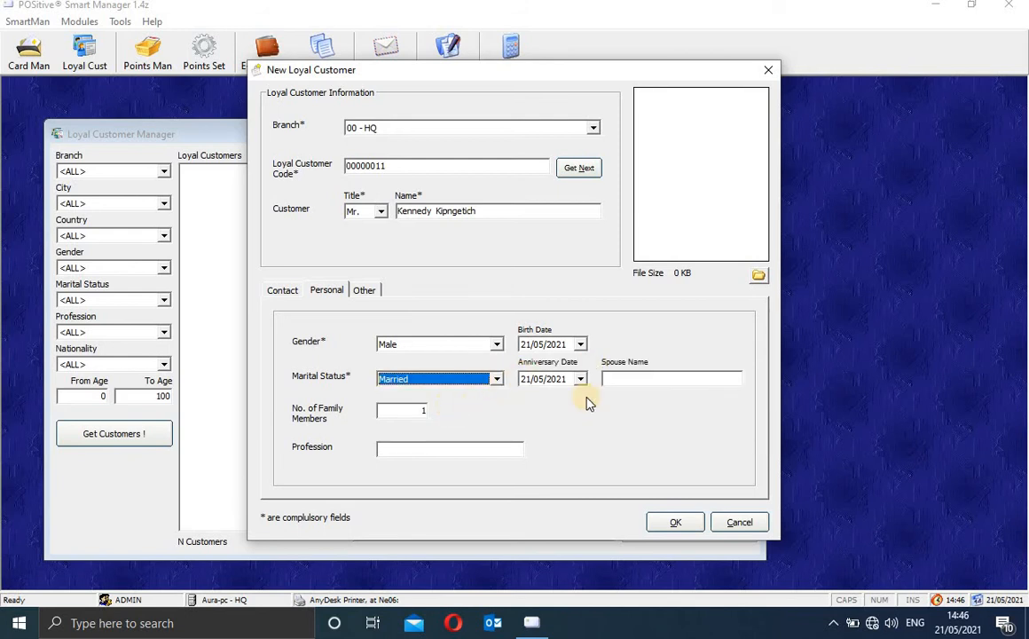
click(649, 374)
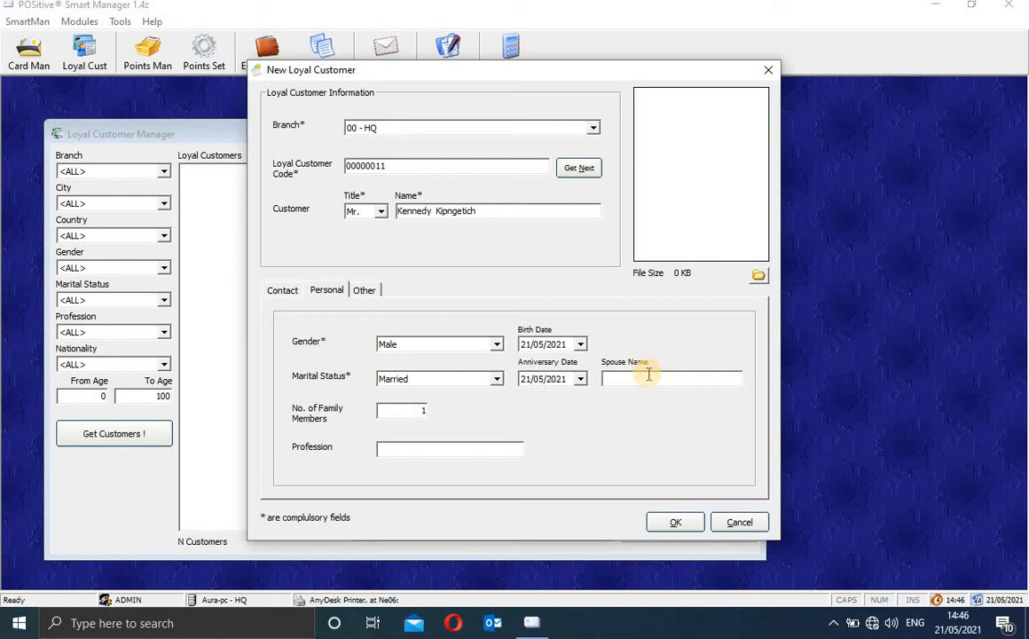
click(496, 379)
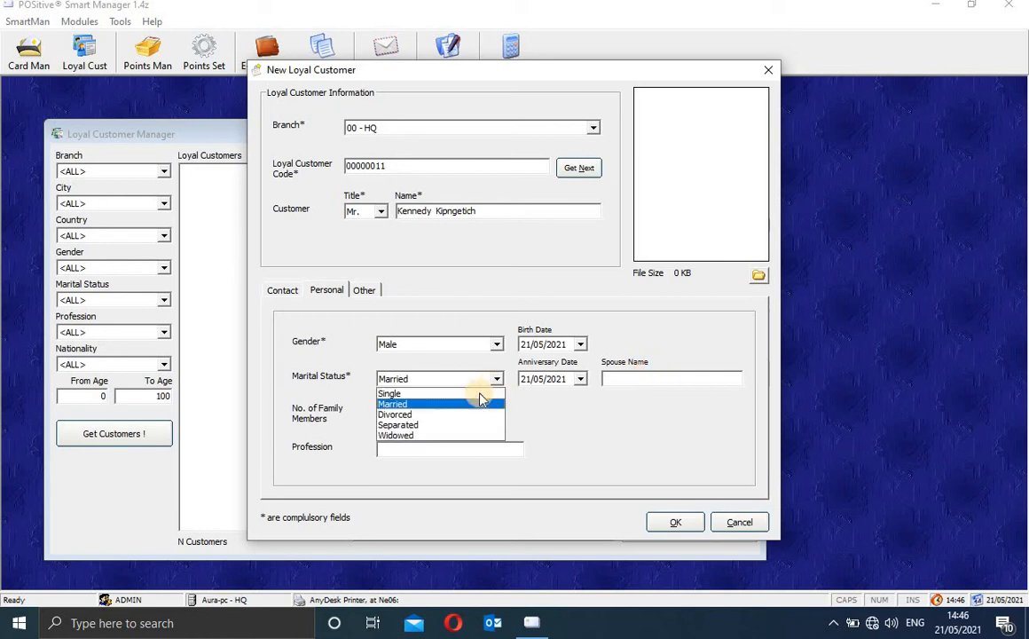
click(476, 392)
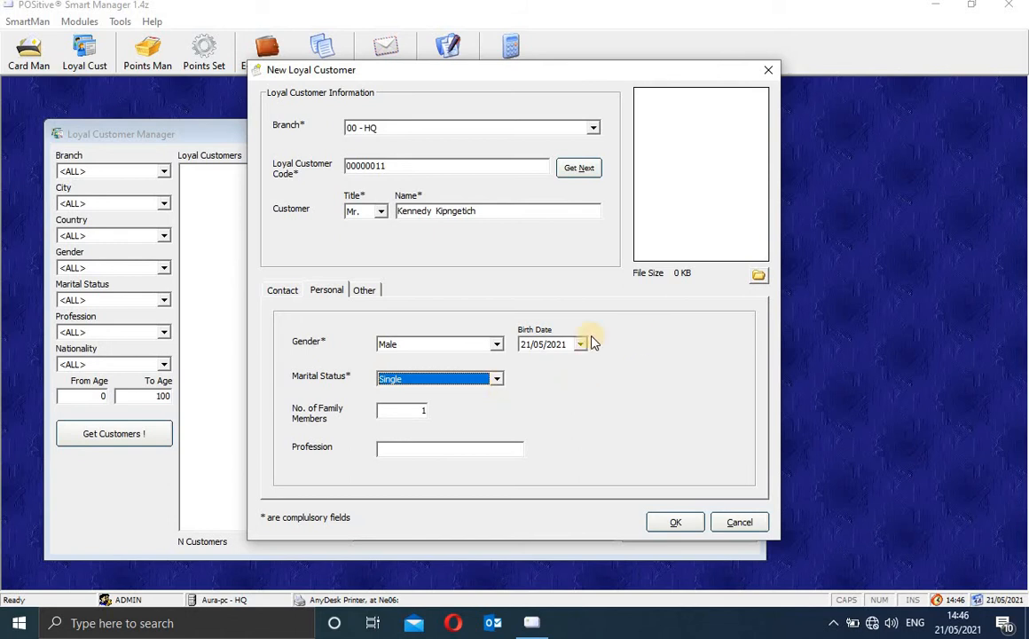
Step: Try Divorced, Separated and Widowed marital statuses, settle on Married, and go to Spouse Name
click(498, 382)
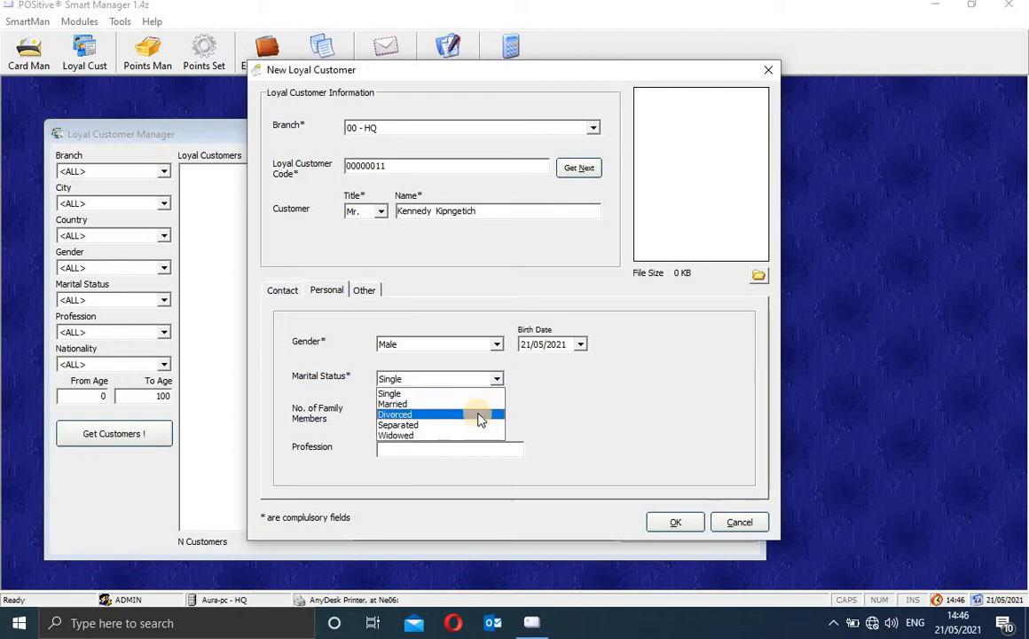
click(480, 415)
click(496, 382)
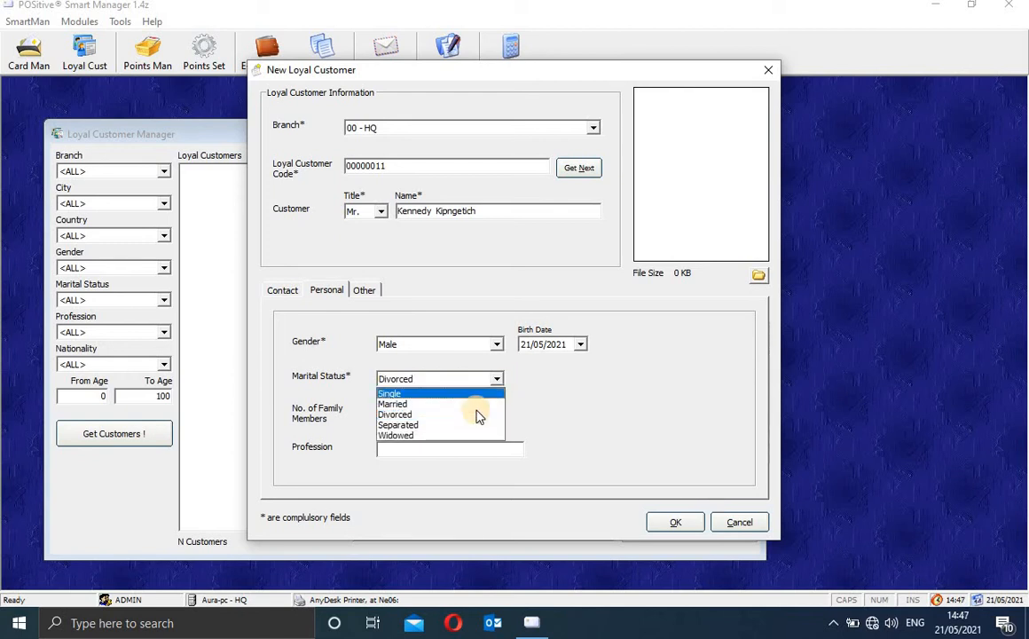
click(470, 430)
click(497, 378)
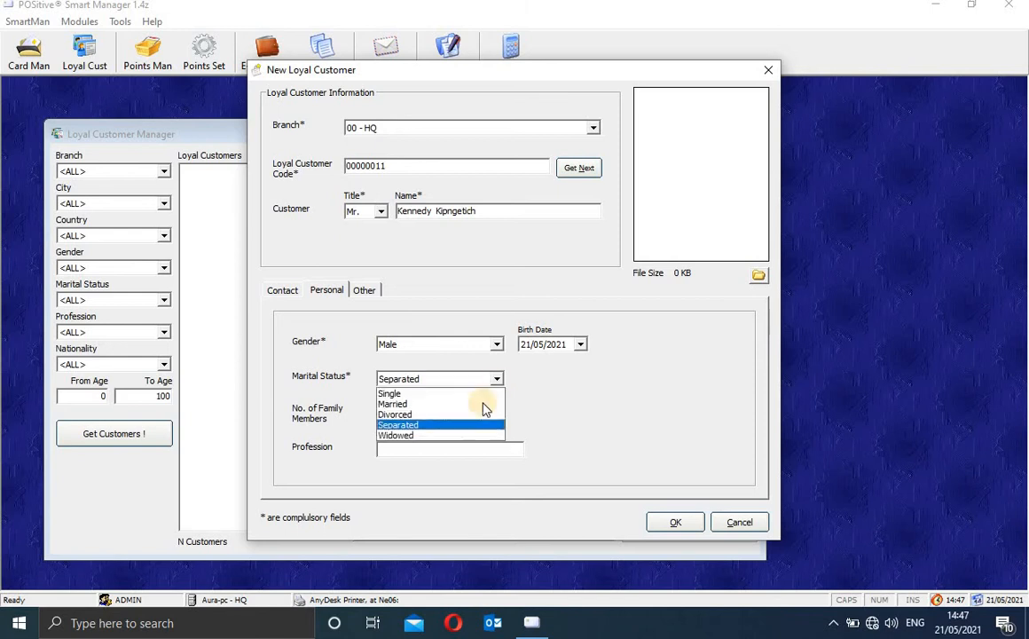
click(475, 436)
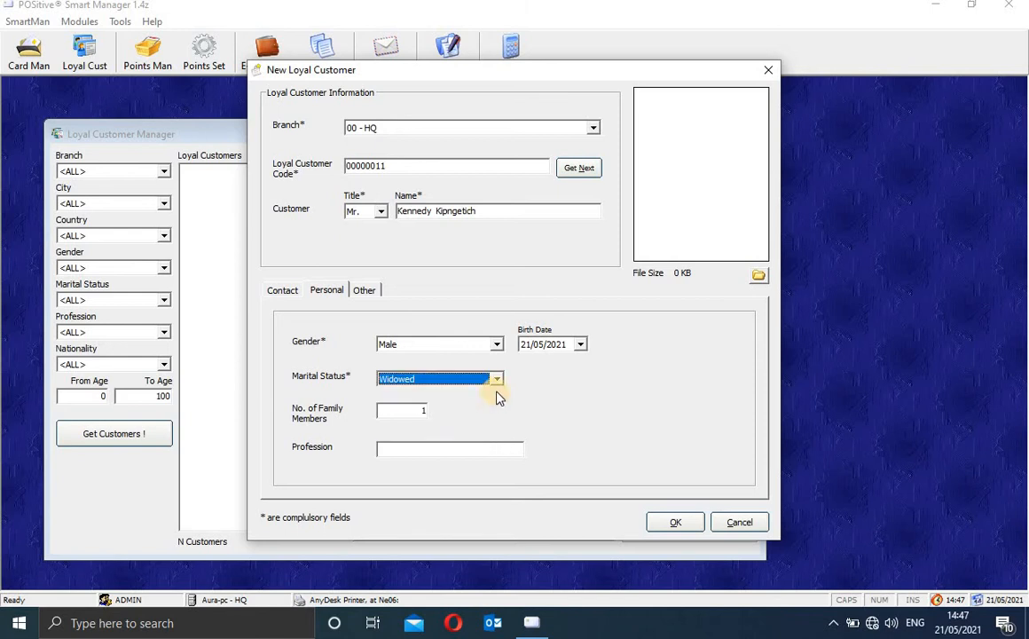
click(495, 379)
click(483, 403)
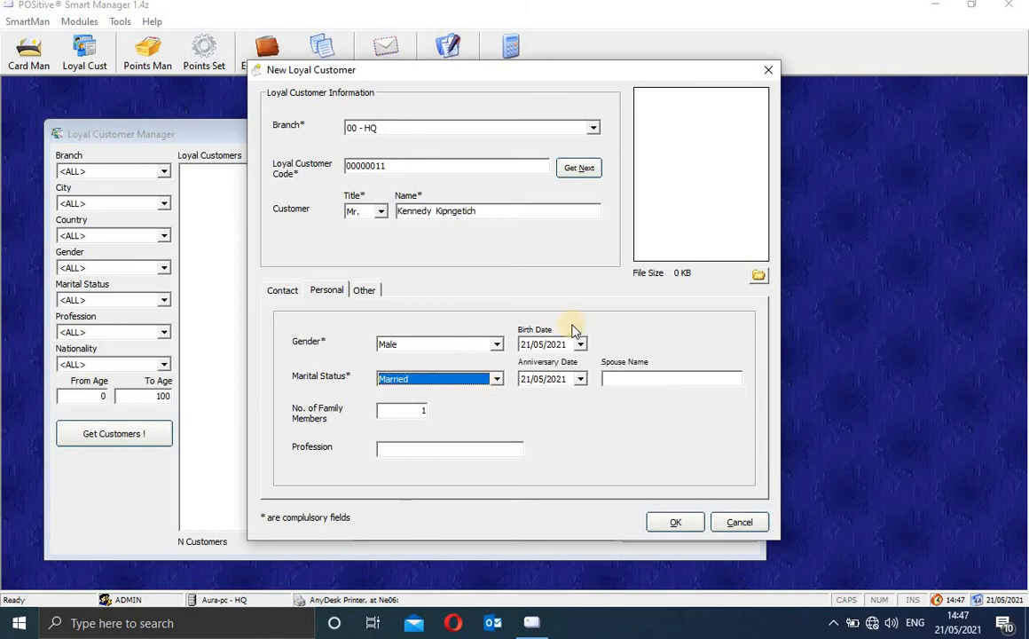
click(627, 377)
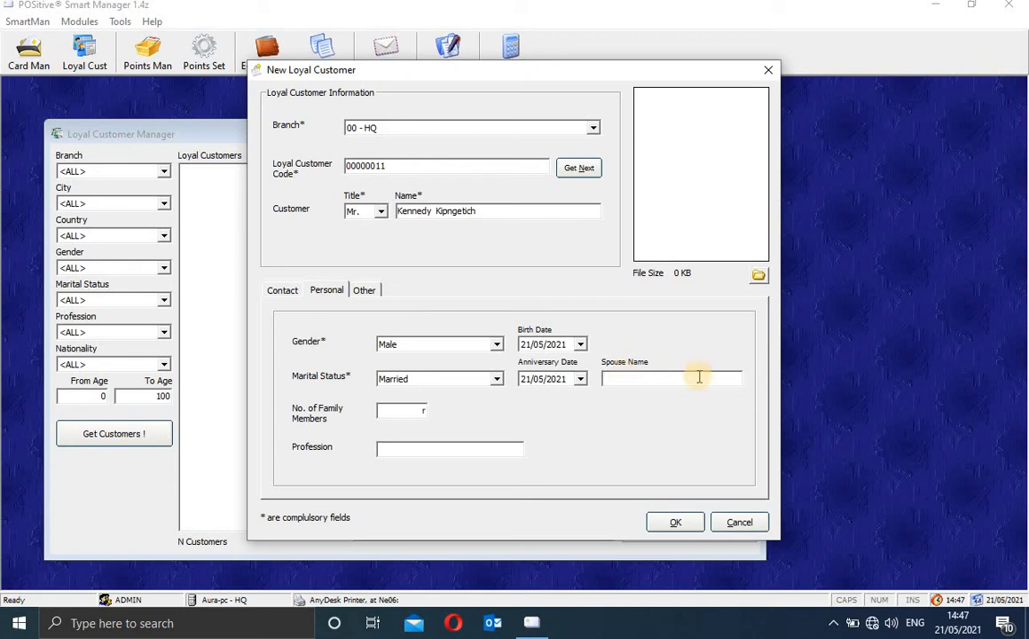
Step: Enter the spouse's name, 2 family members and profession Teacher, then go to Other's Nationality field
text(ecilly)
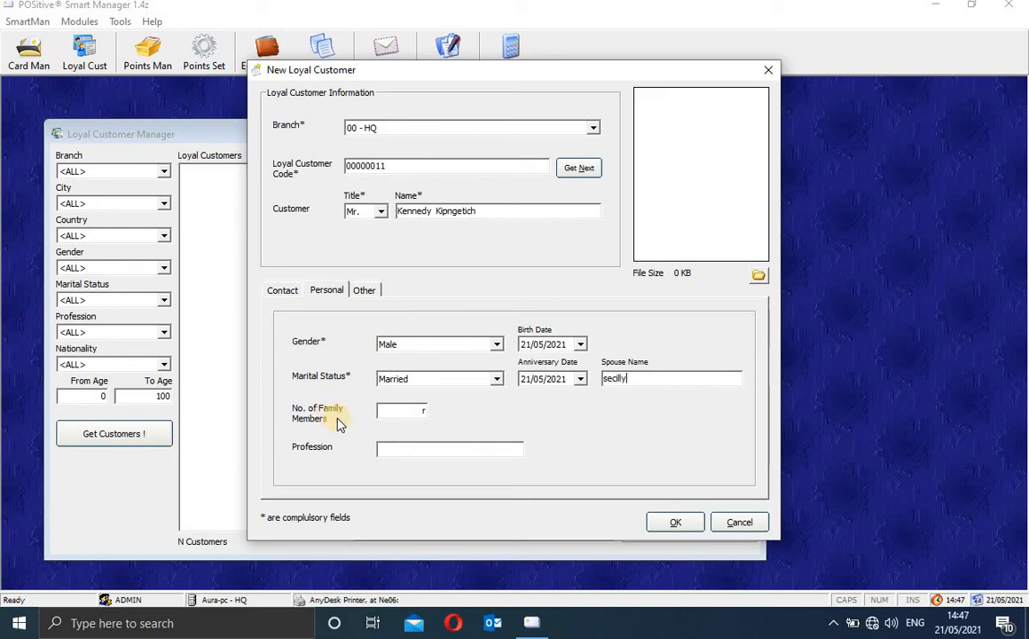
click(424, 411)
text(2)
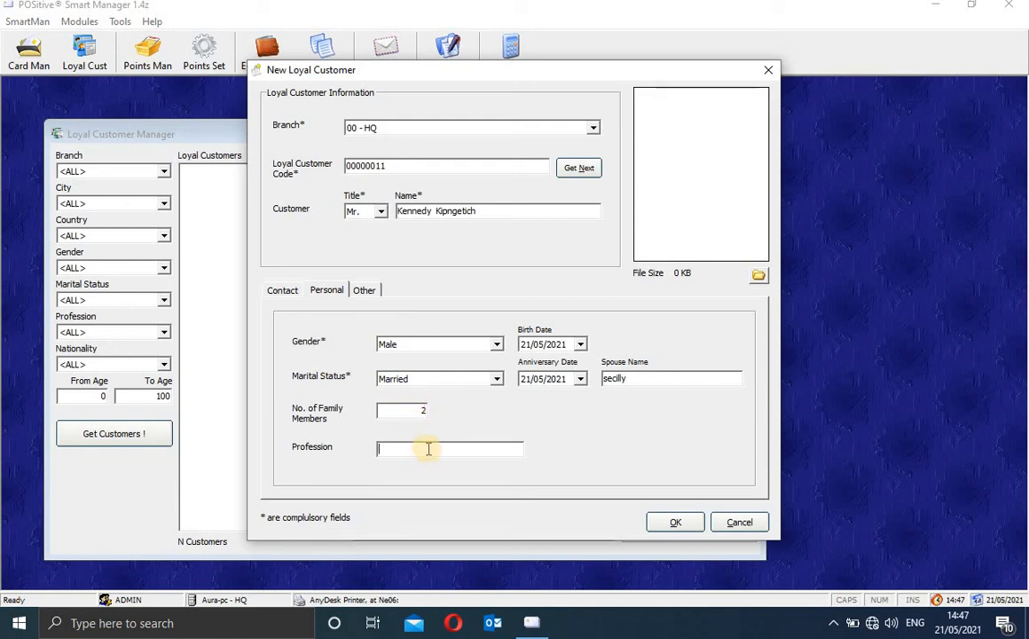
text(Teacher)
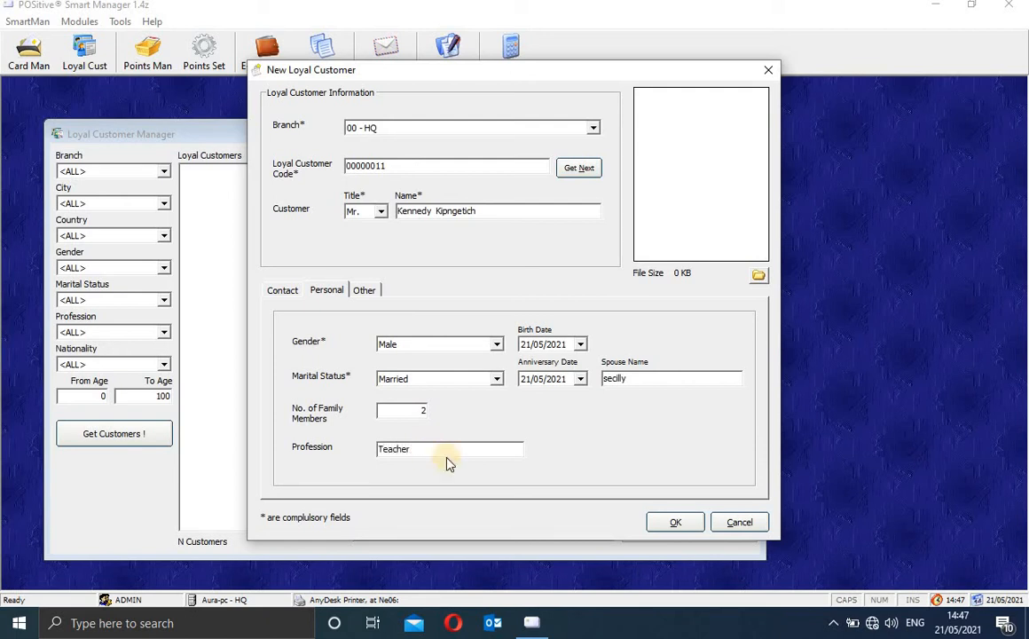
click(373, 296)
click(399, 359)
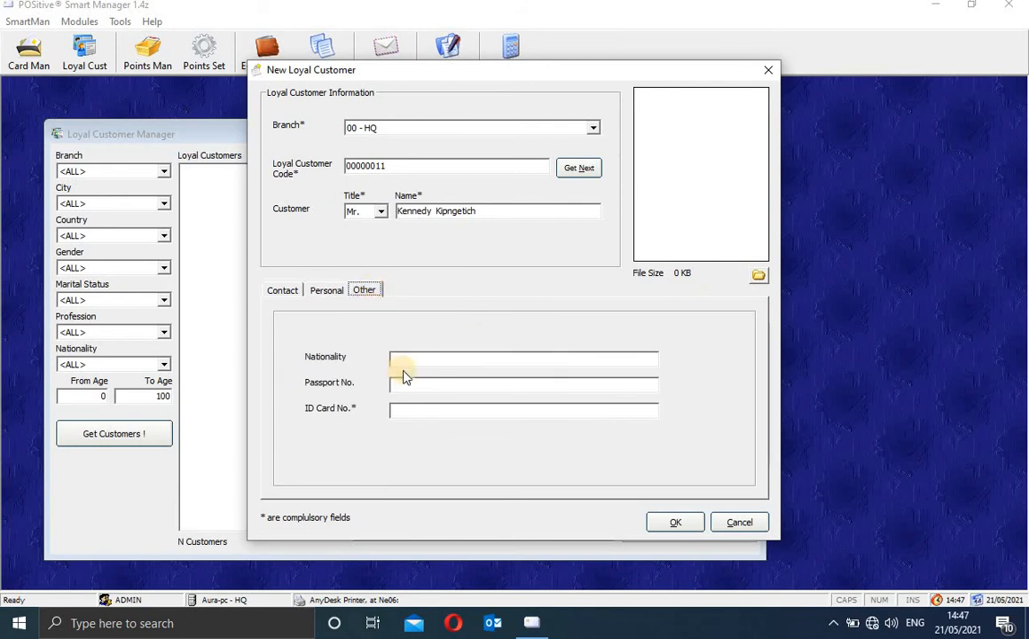
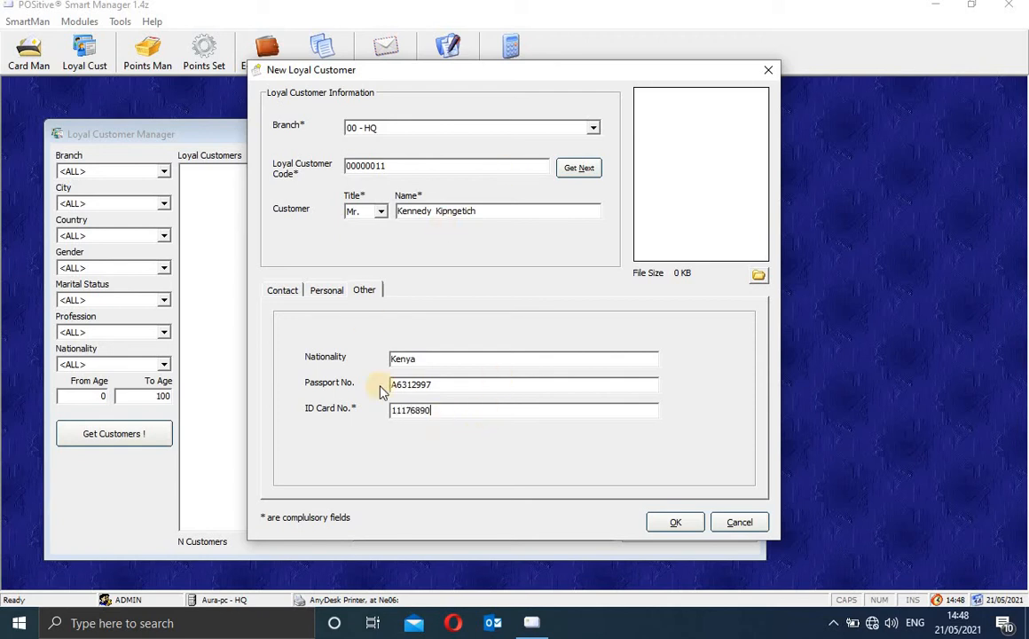
Step: Load BlankImage.jpg from E:\FDrive\Shiva\POSitive Enterprise as the new customer's picture
click(759, 277)
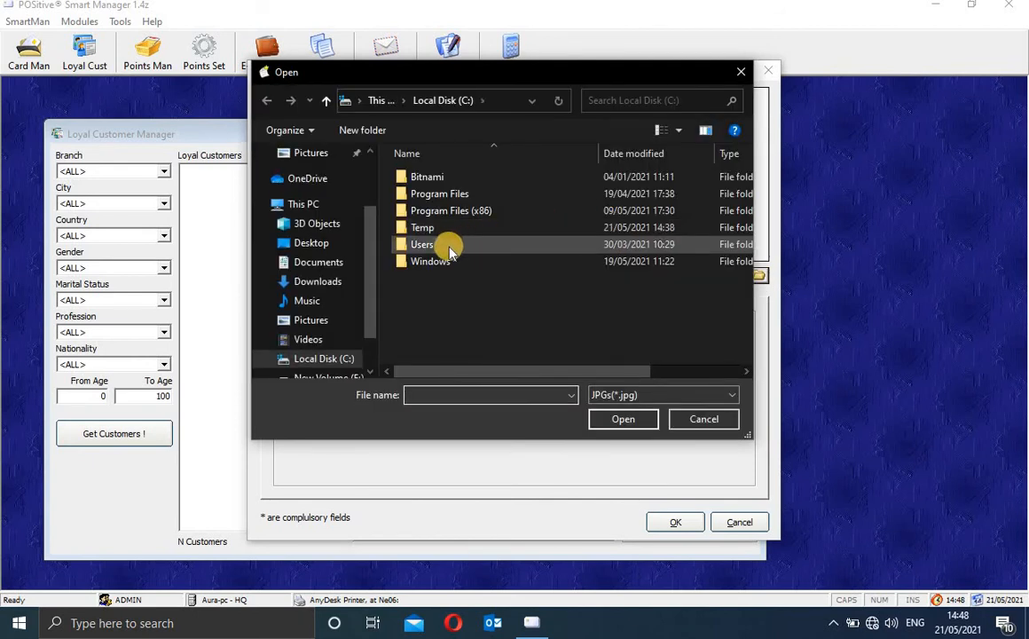
scroll(367, 321, down, 1)
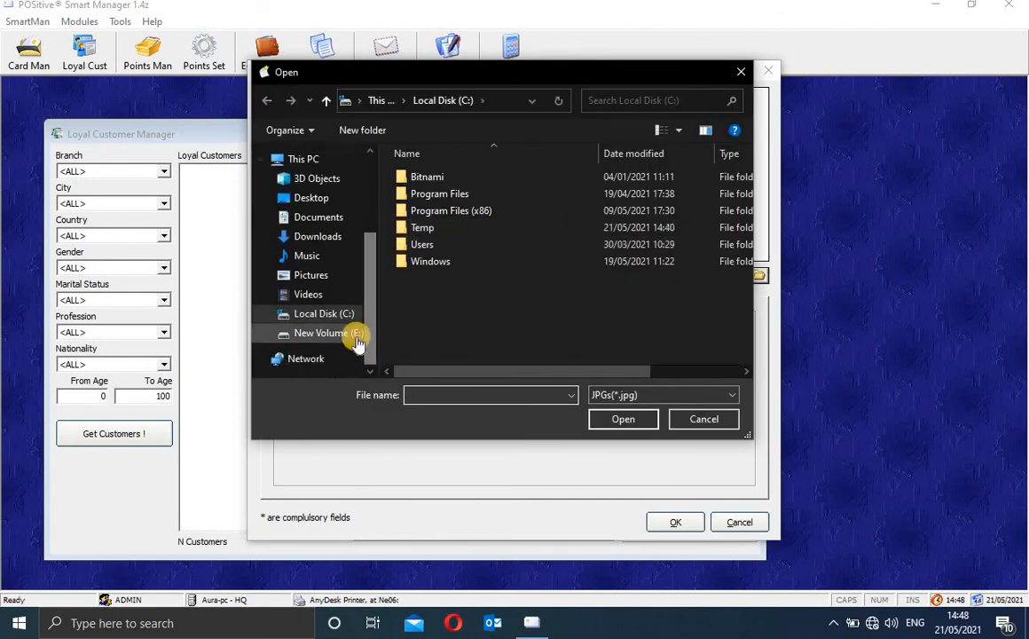
click(355, 335)
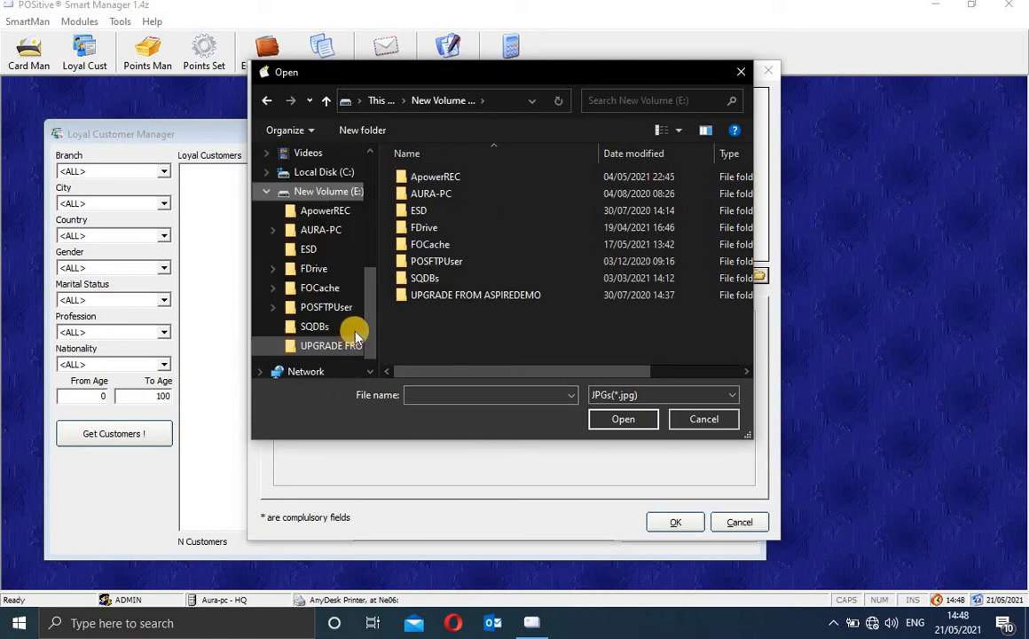
click(433, 230)
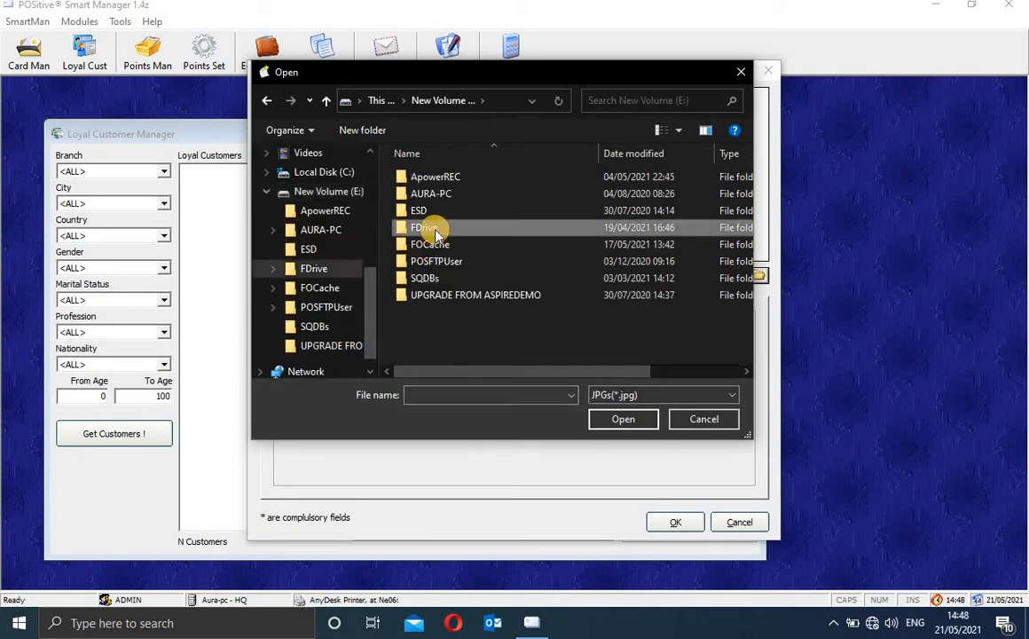
double_click(434, 230)
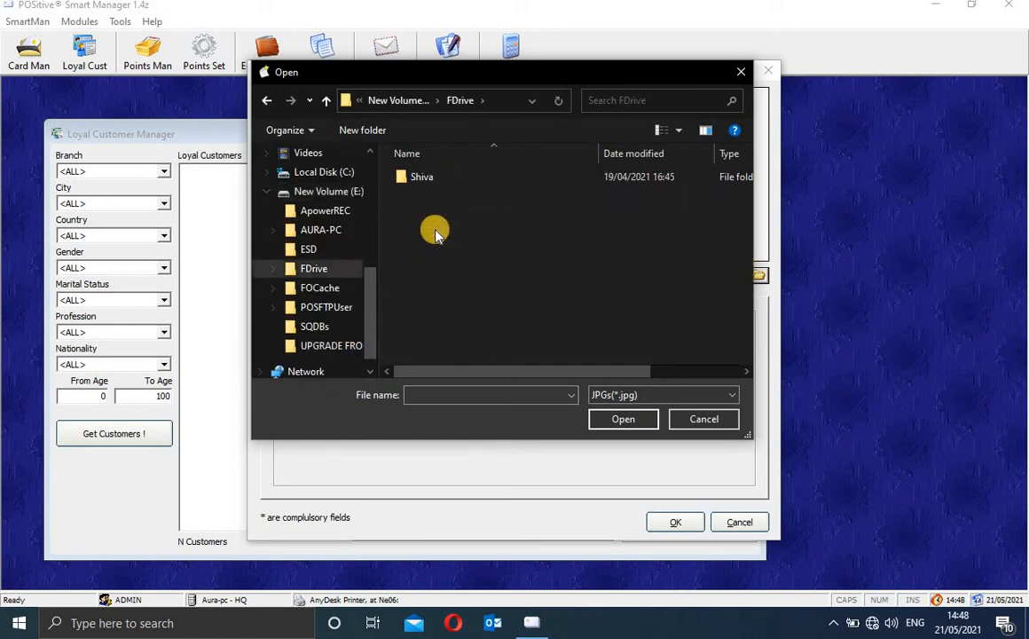
double_click(438, 178)
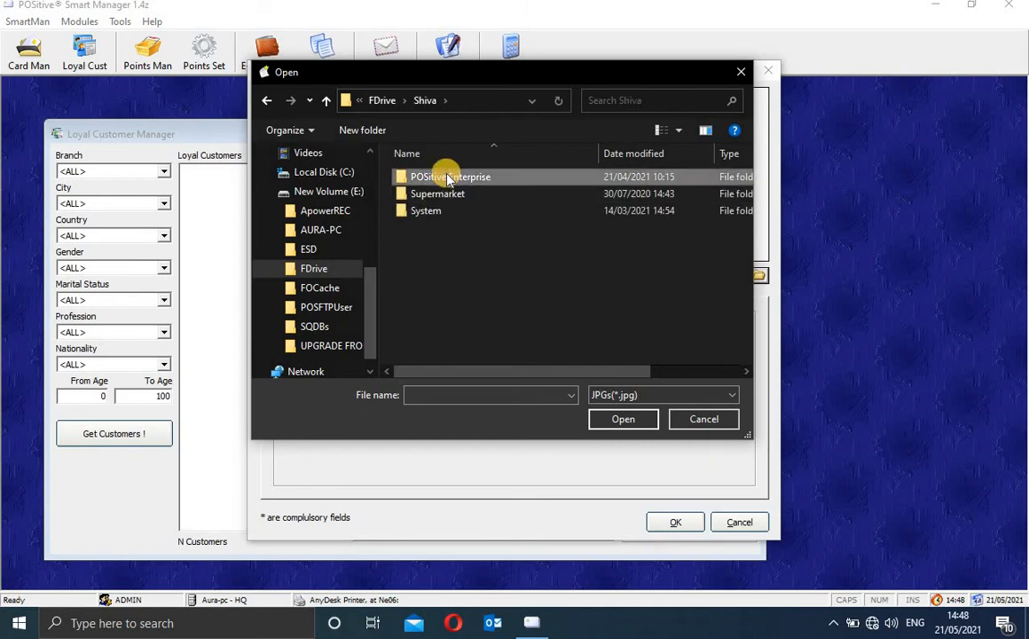
double_click(448, 177)
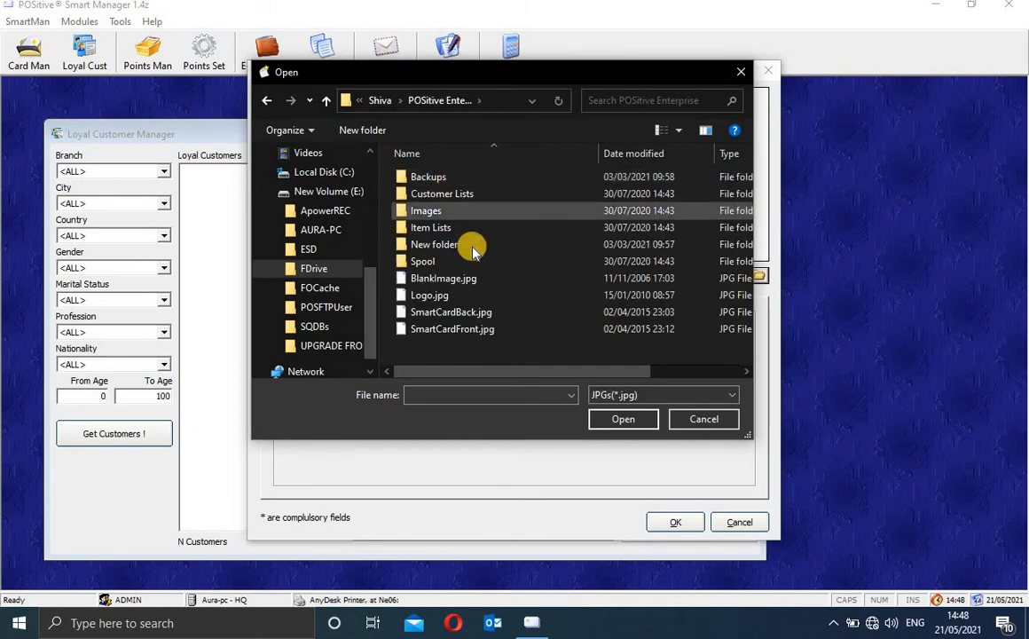
click(486, 280)
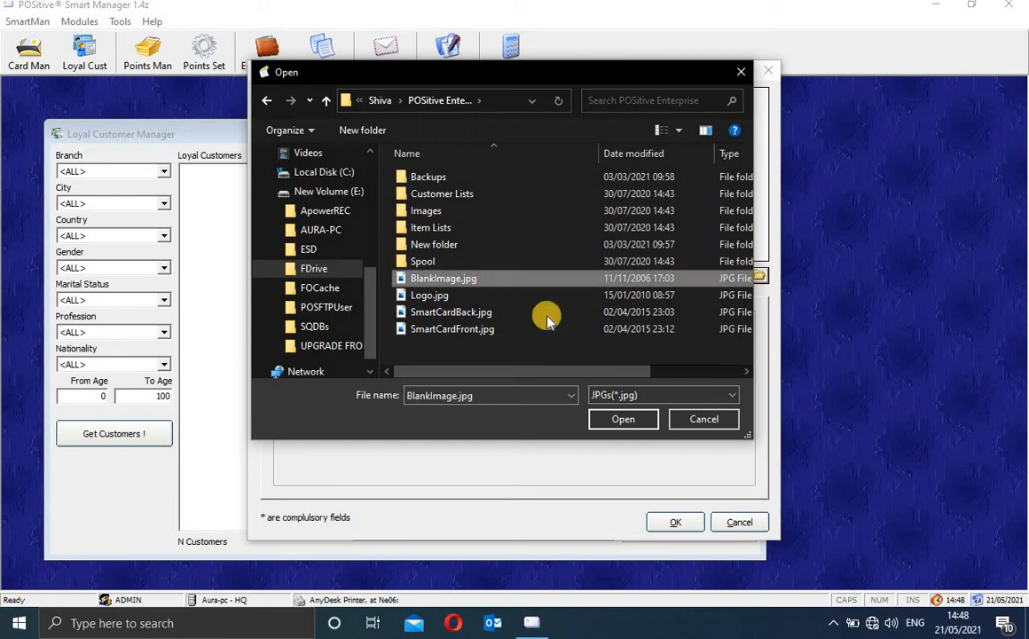
click(625, 420)
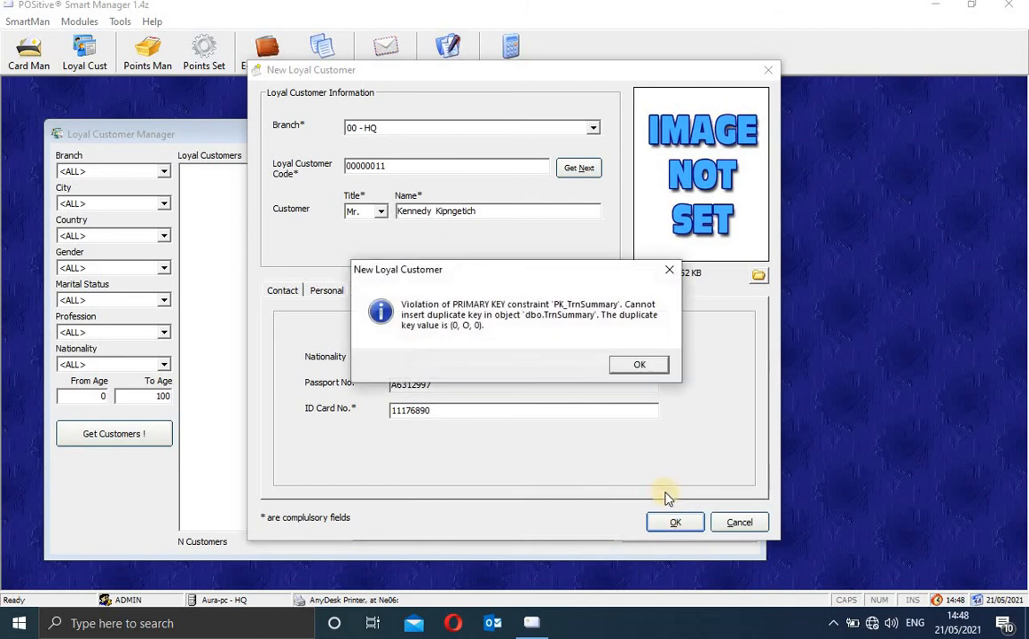
Step: Dismiss the duplicate-key error, review the Contact tab, and close the new customer form
click(638, 365)
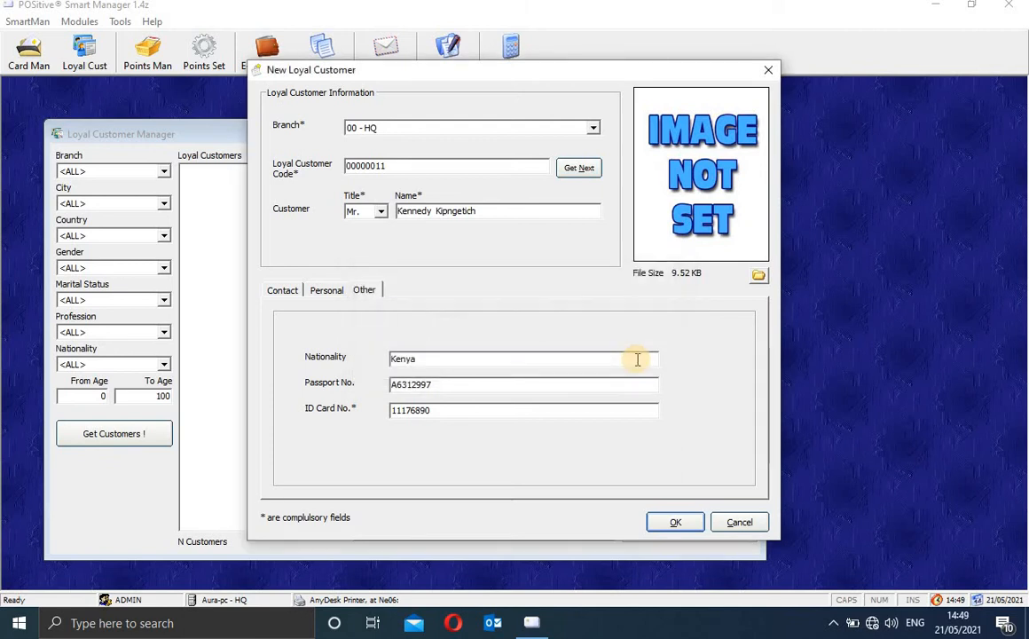
click(284, 293)
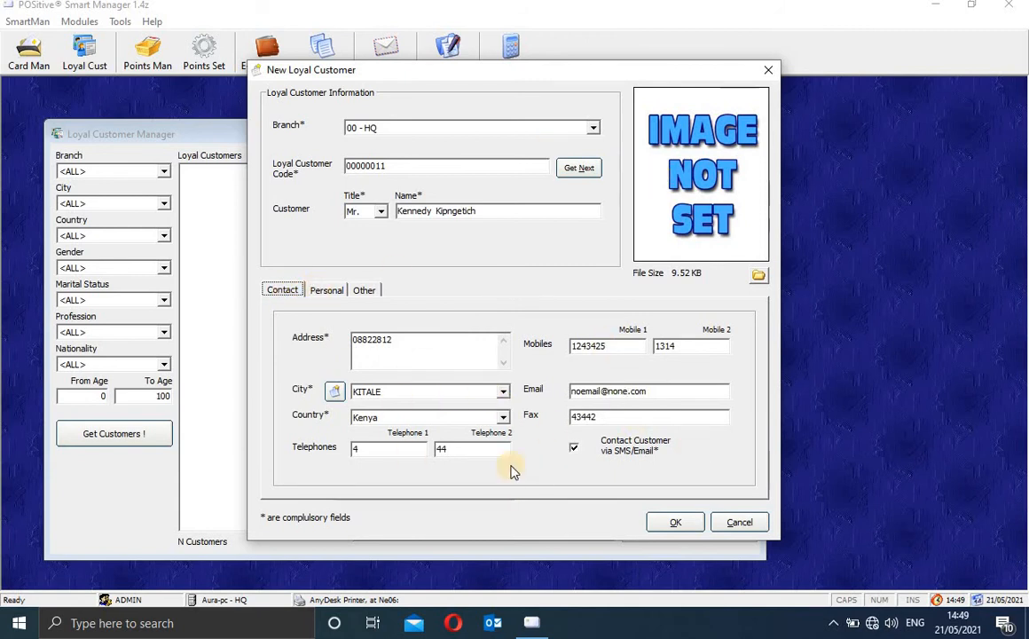
click(769, 71)
Step: Search loyal customers by name and load the matching customer's full record
click(437, 219)
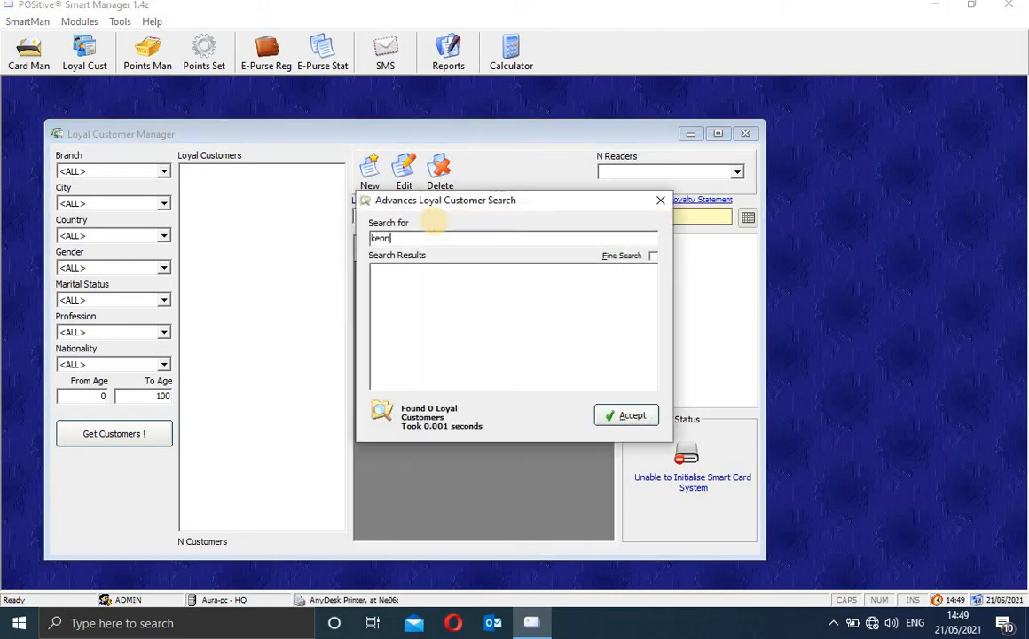
text(kennedy)
key(Return)
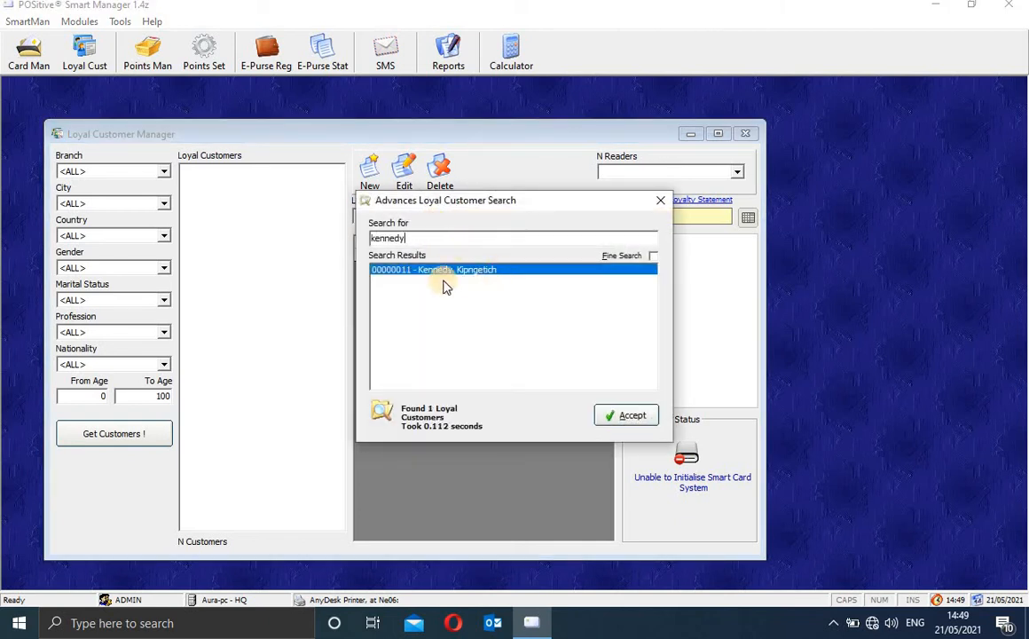
click(627, 411)
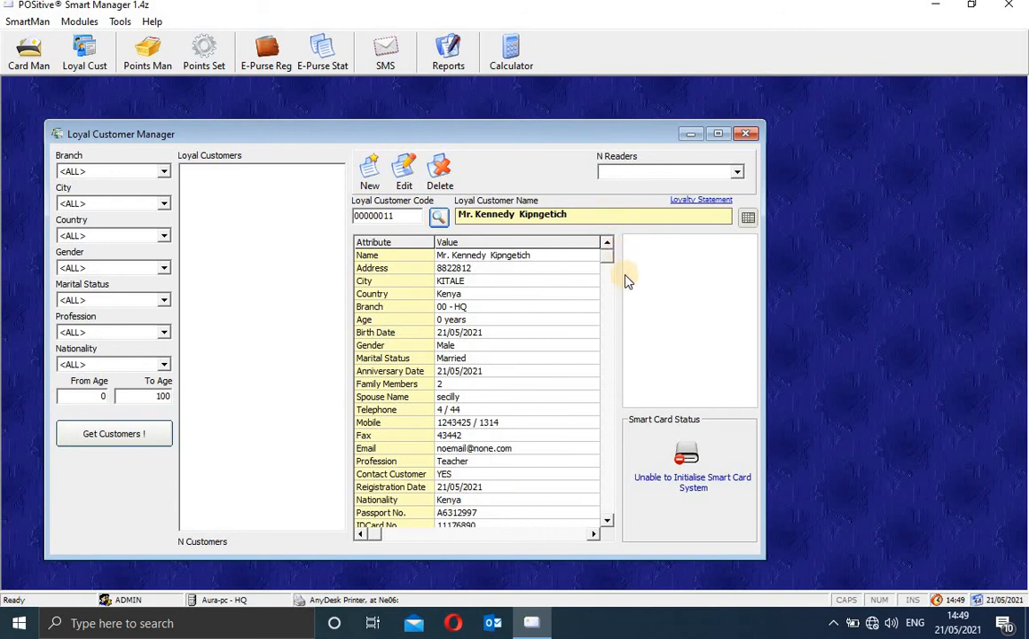
drag(608, 257, 609, 354)
drag(609, 488, 600, 266)
Step: Switch to the Smart Card Manager and search for the customer's card, which finds none
click(746, 134)
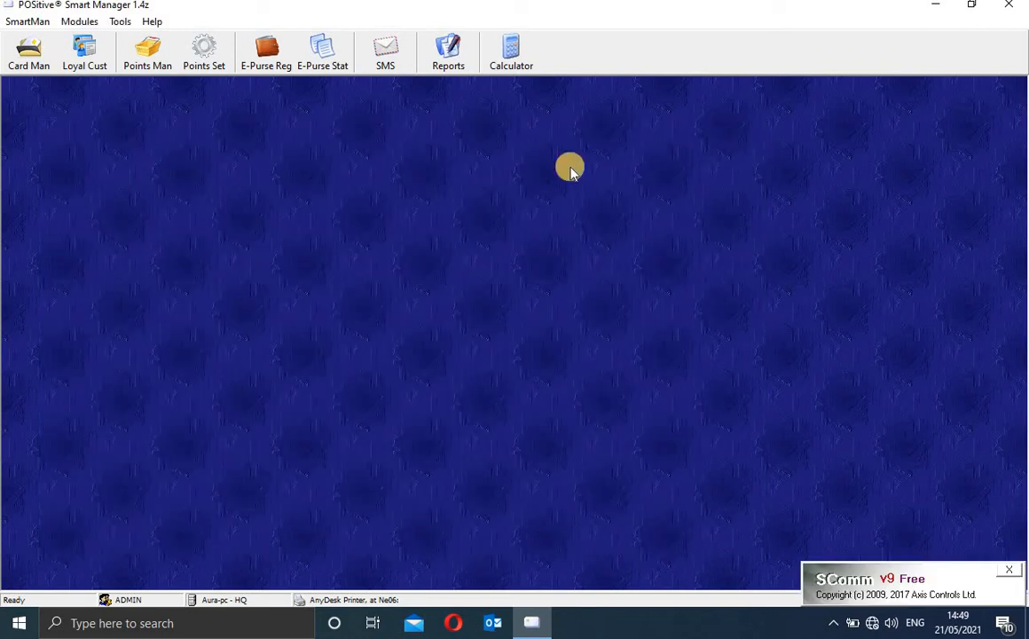
click(34, 62)
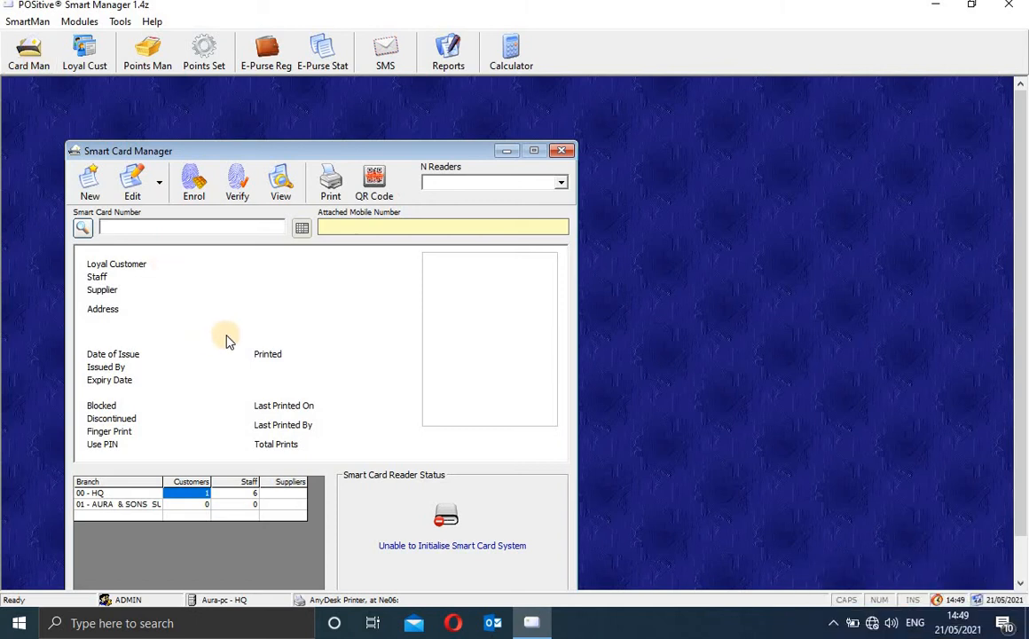
click(82, 228)
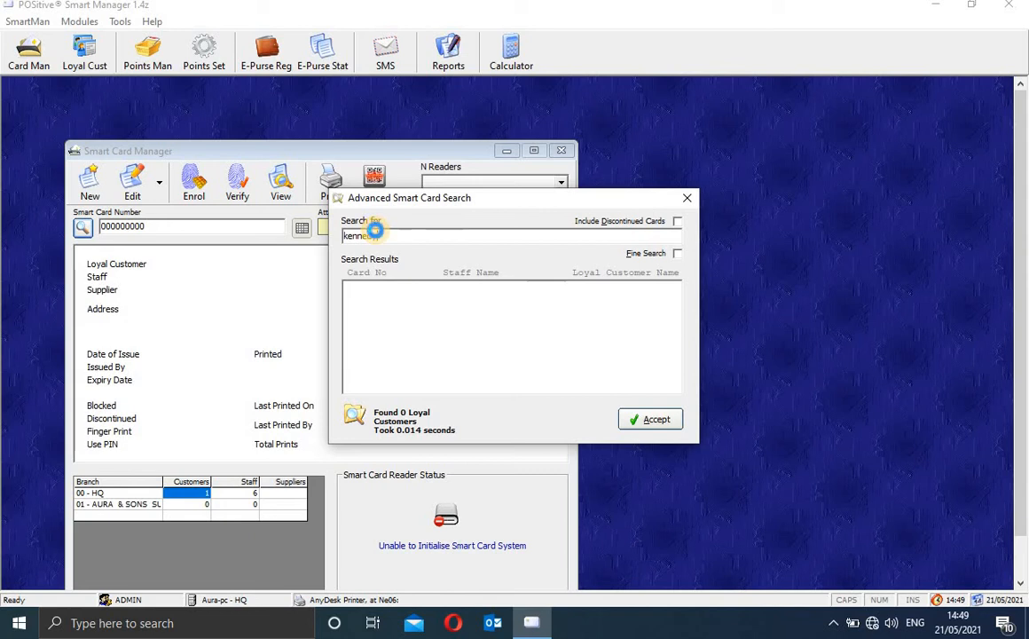
text(y)
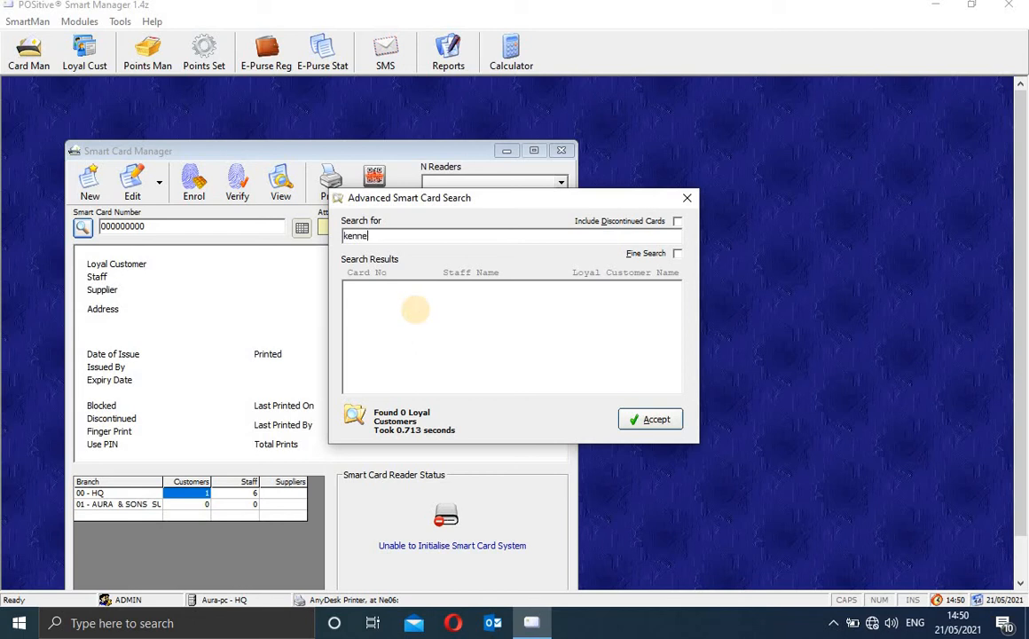
click(686, 199)
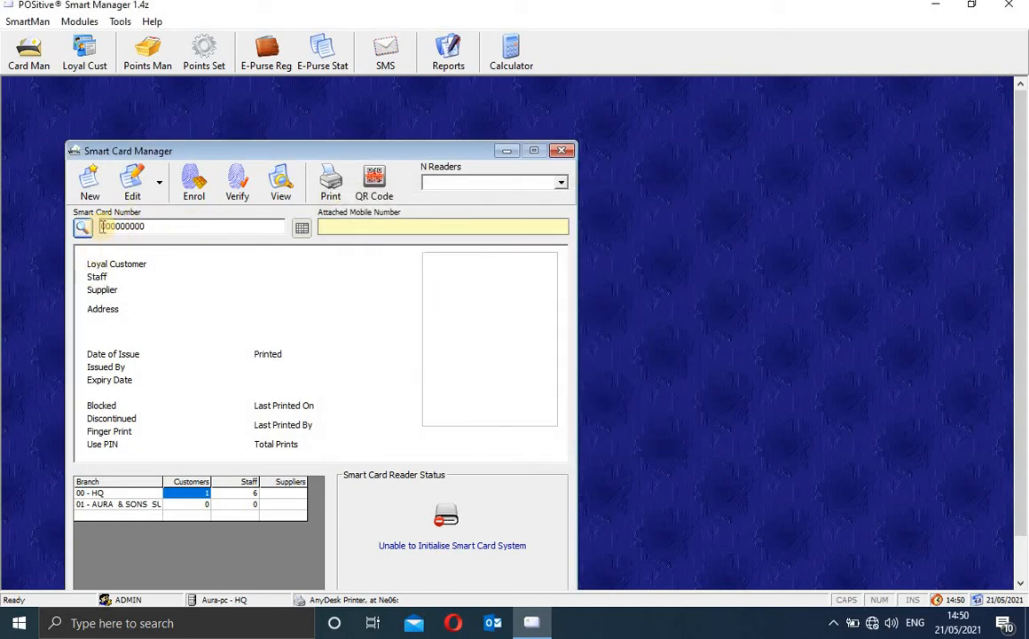
click(89, 185)
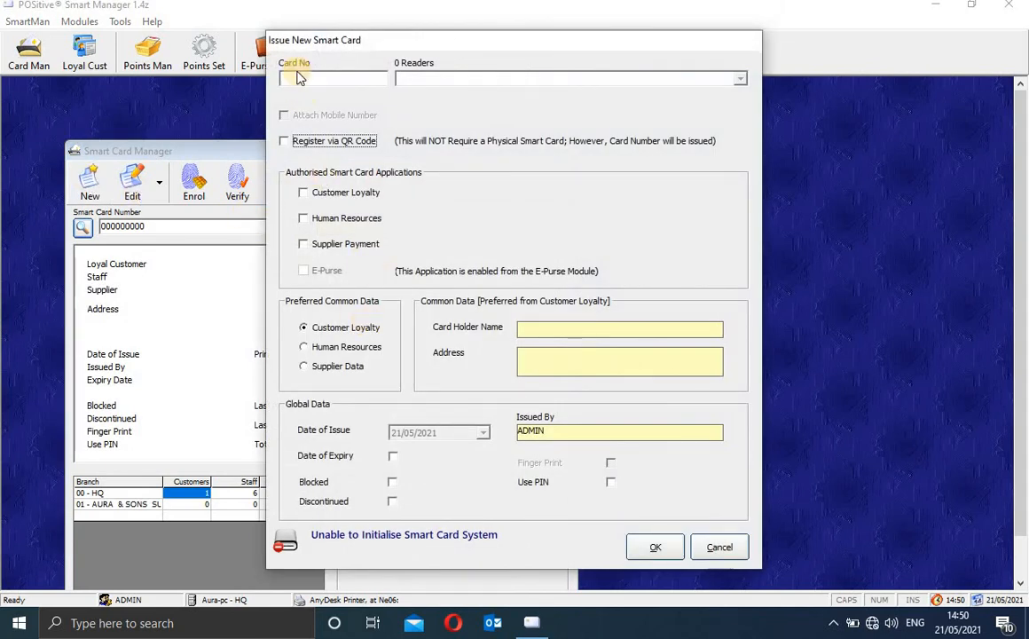
click(304, 194)
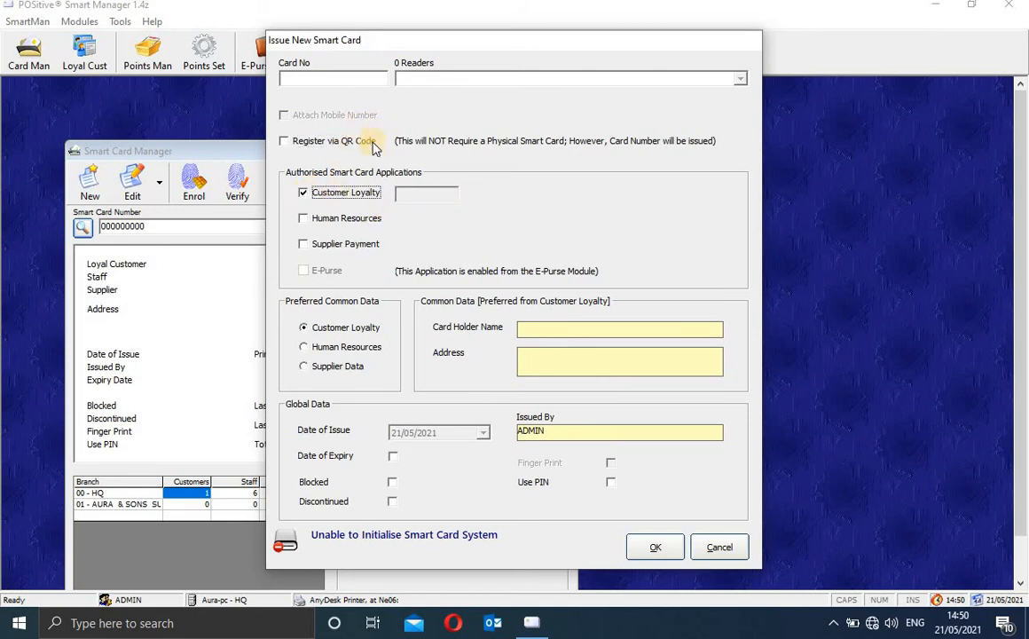
click(301, 218)
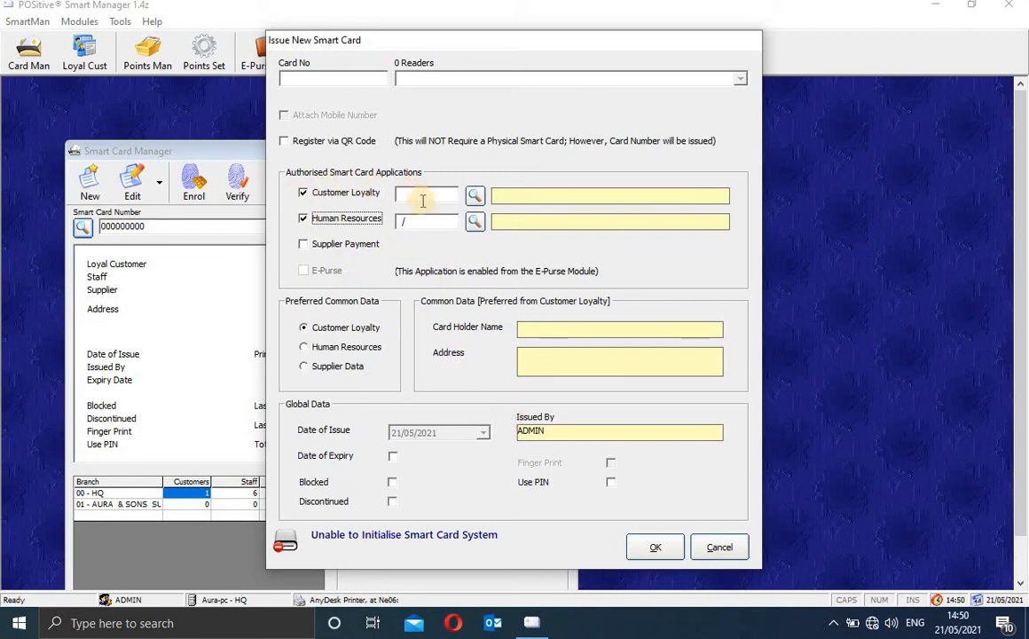
click(477, 198)
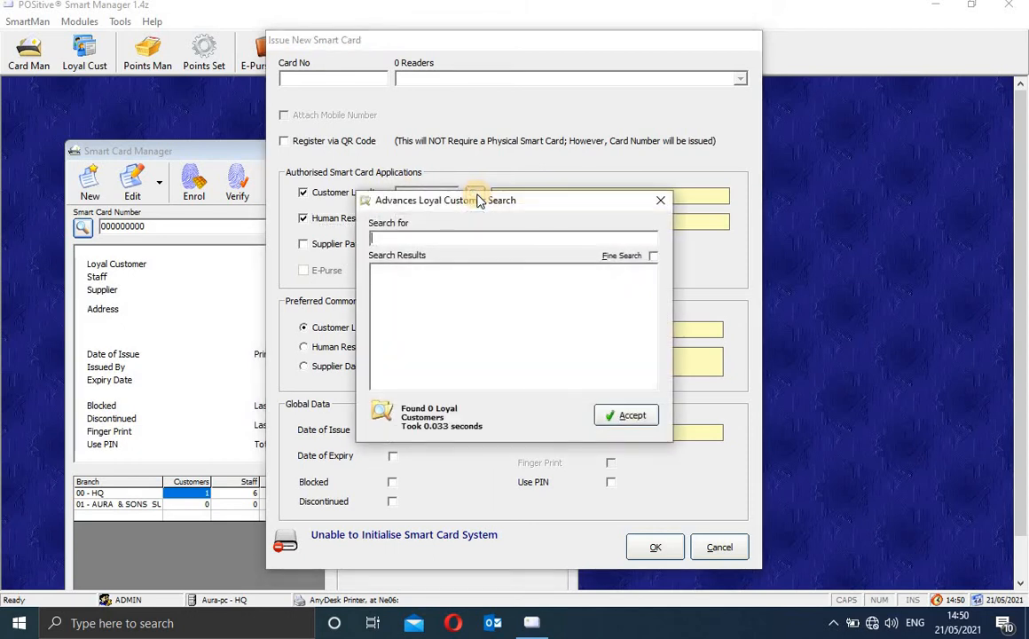
text(kennedy)
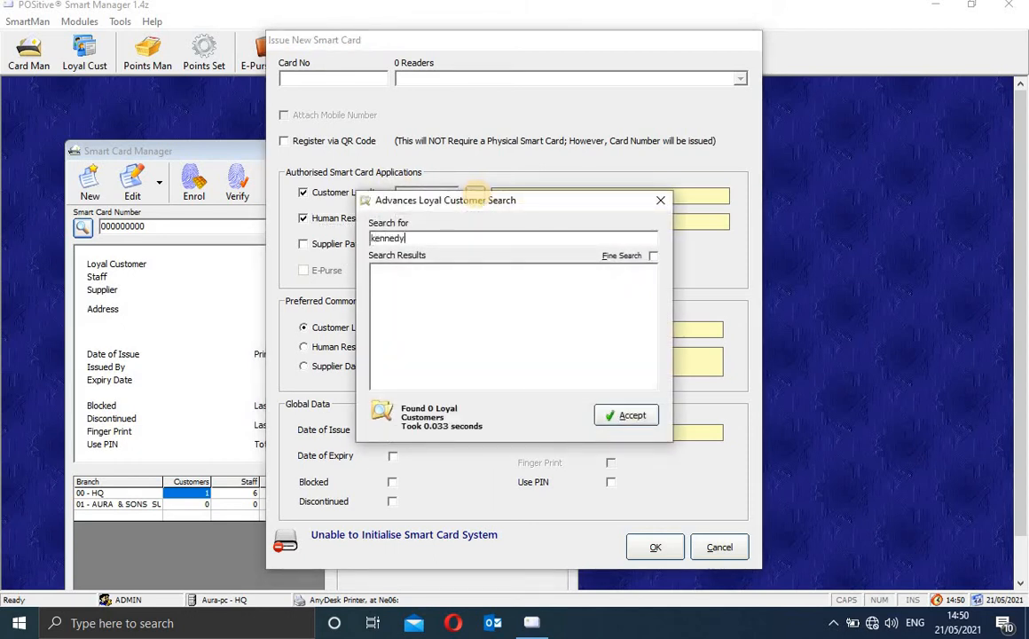
key(Return)
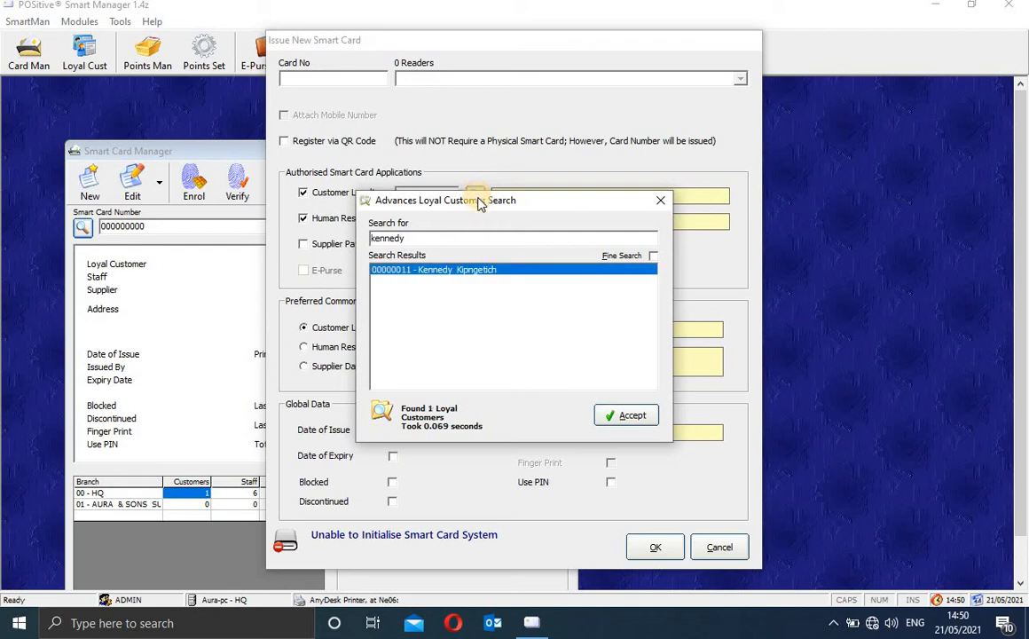
click(628, 417)
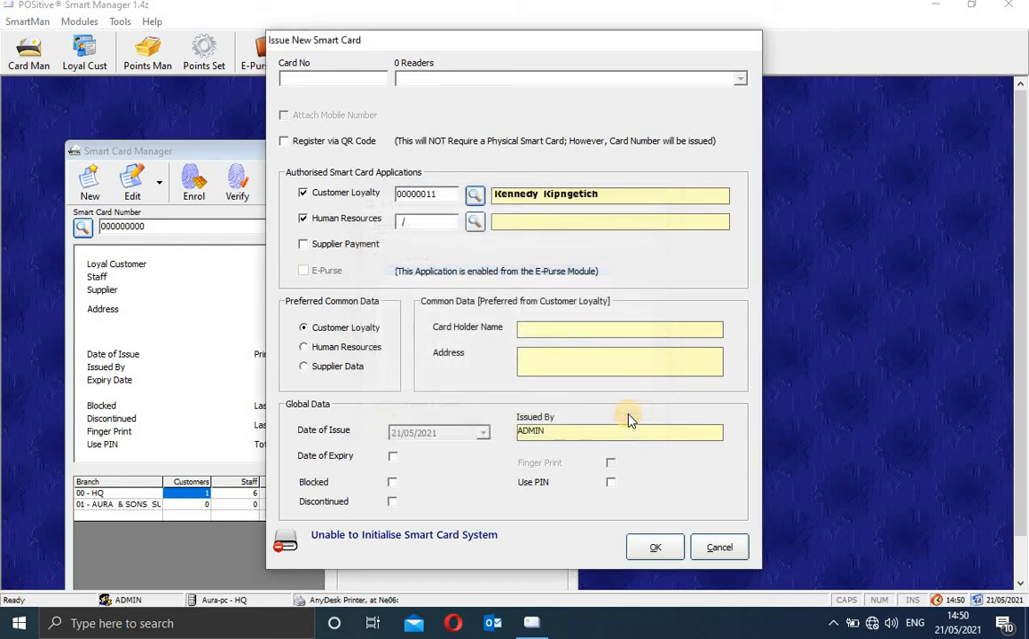
click(303, 219)
click(304, 220)
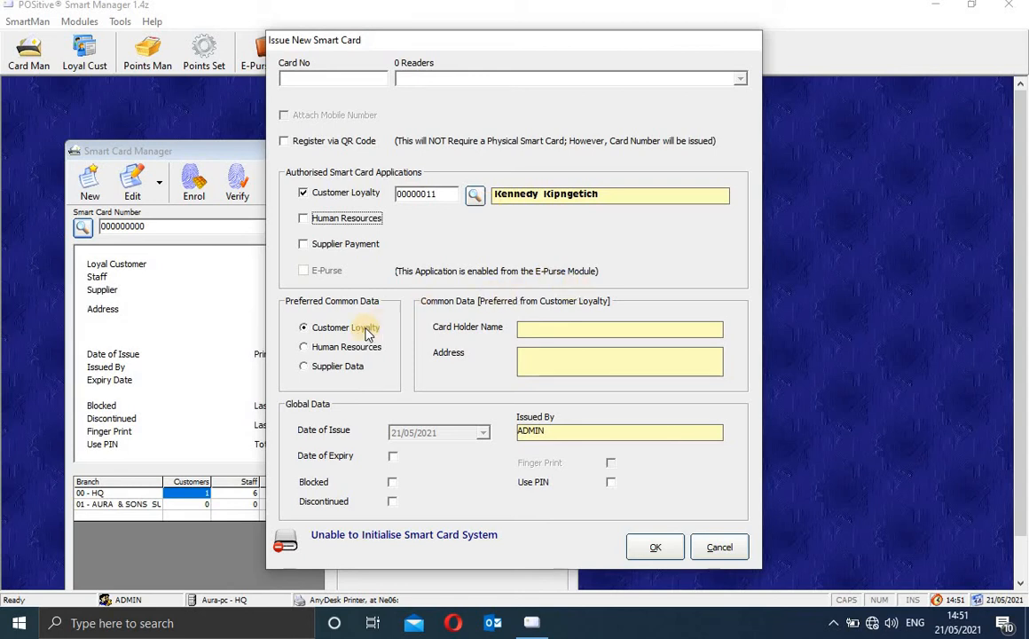
click(304, 349)
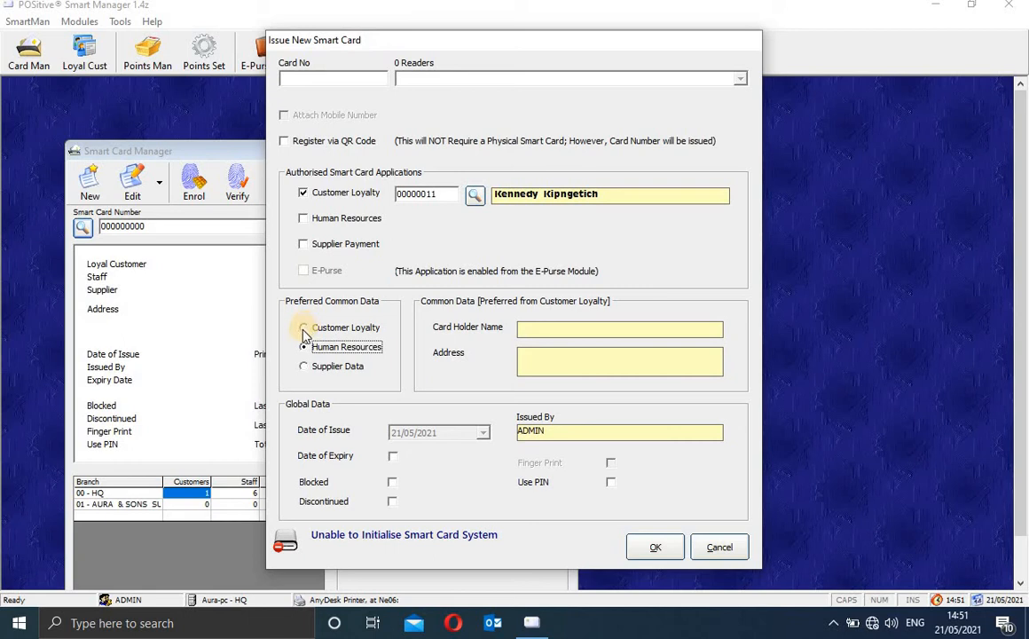
click(304, 329)
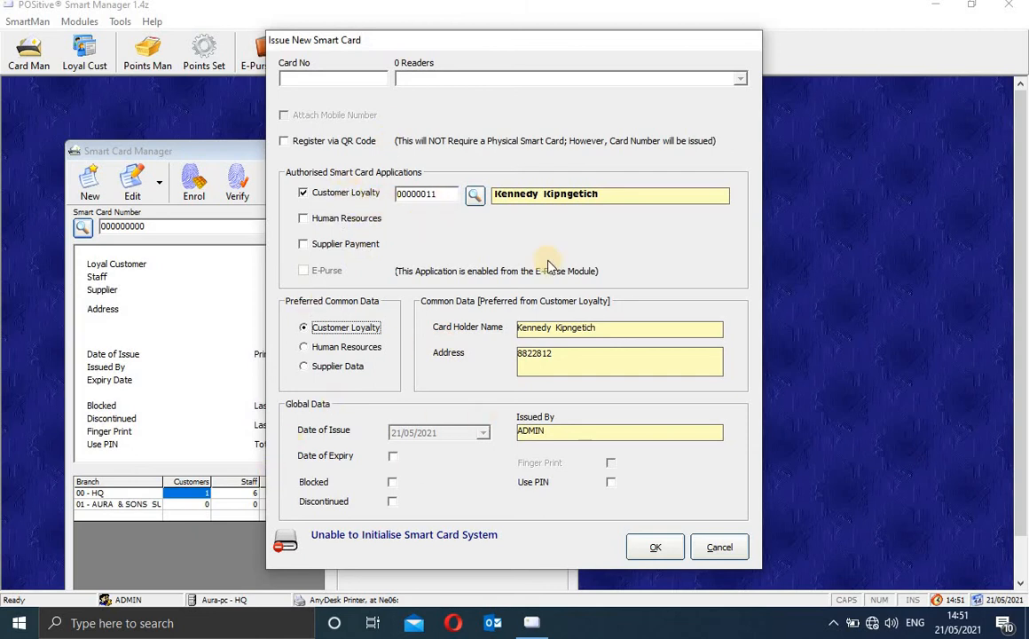
click(719, 547)
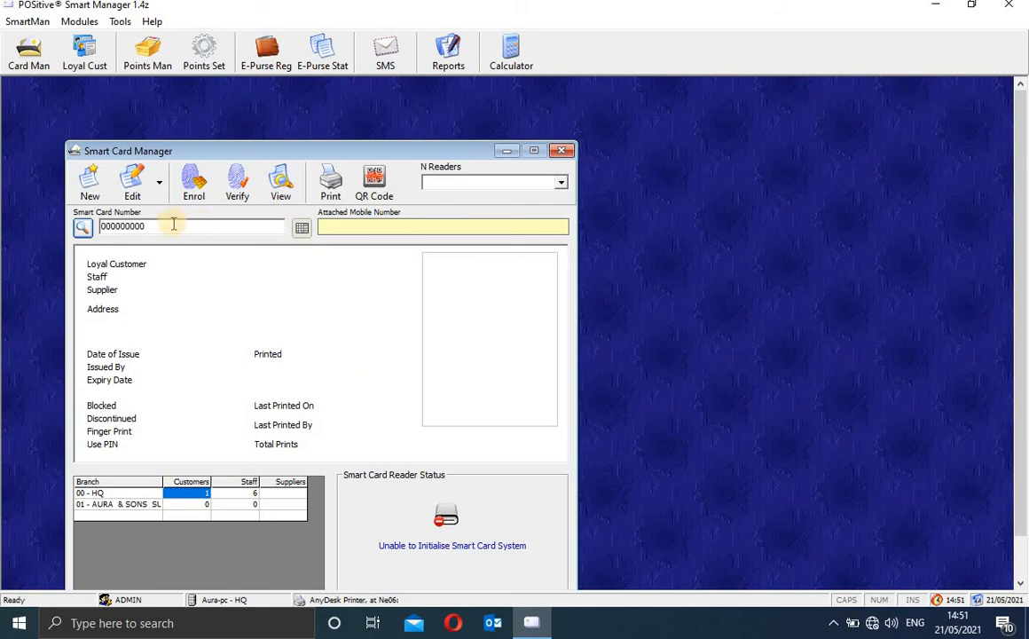
Step: Search smart cards again, load the matching card's details and photo, then close Smart Card Manager
click(82, 228)
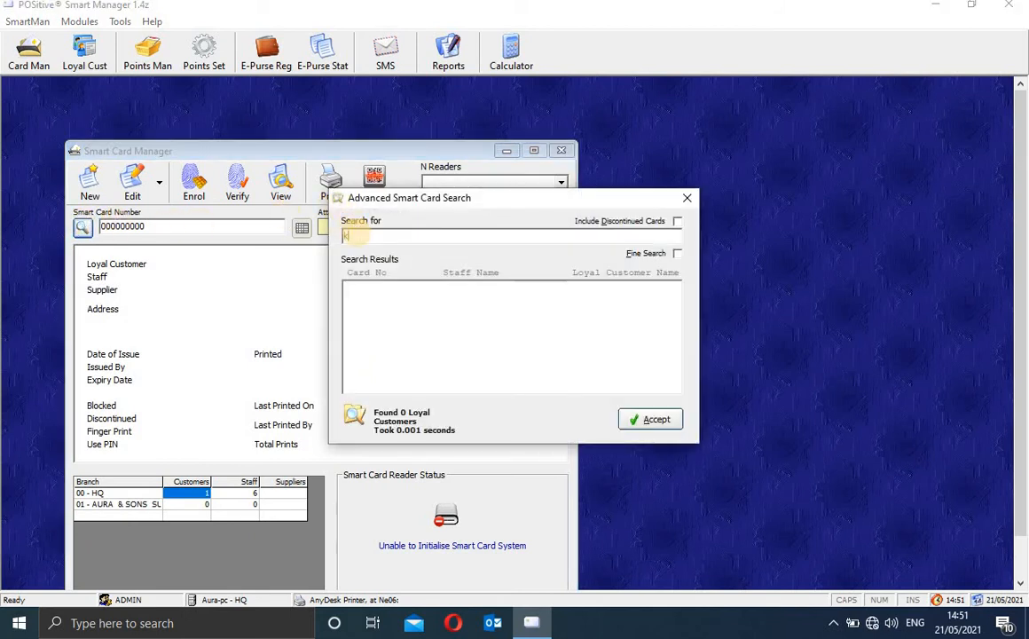
click(689, 199)
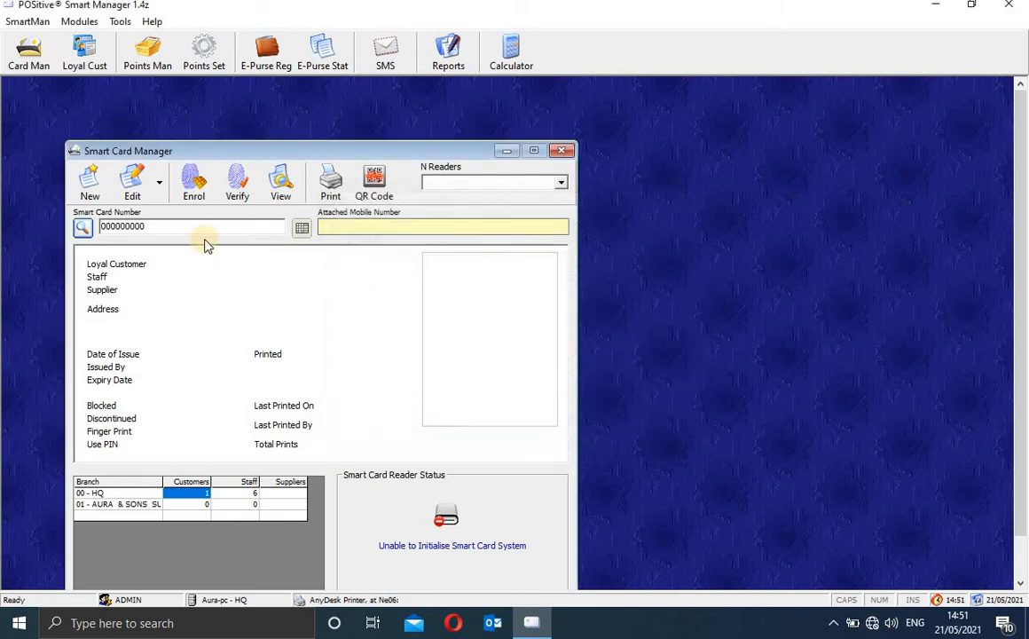
click(83, 228)
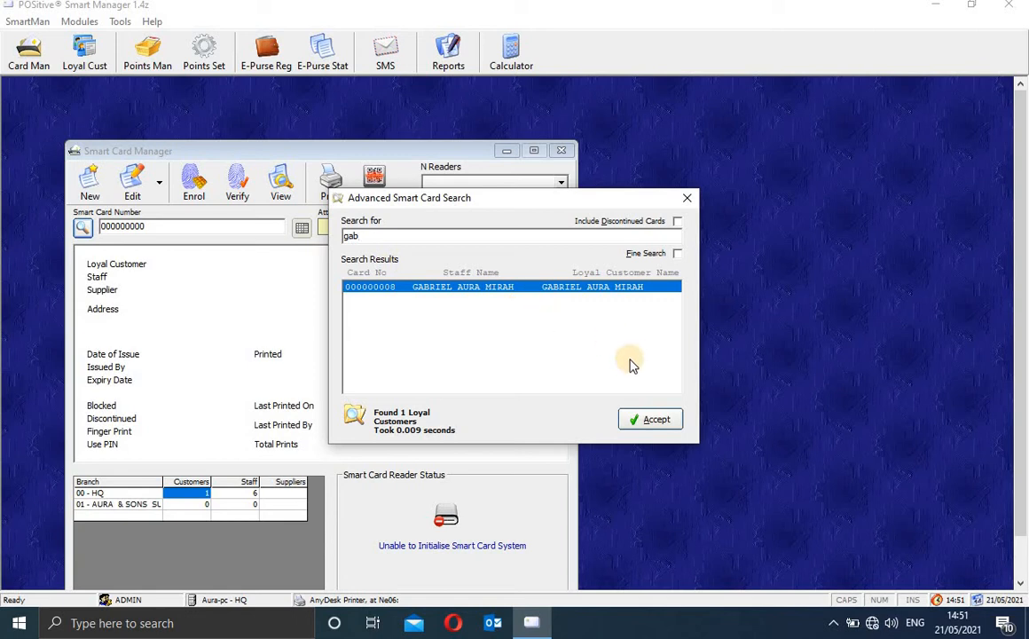
click(656, 419)
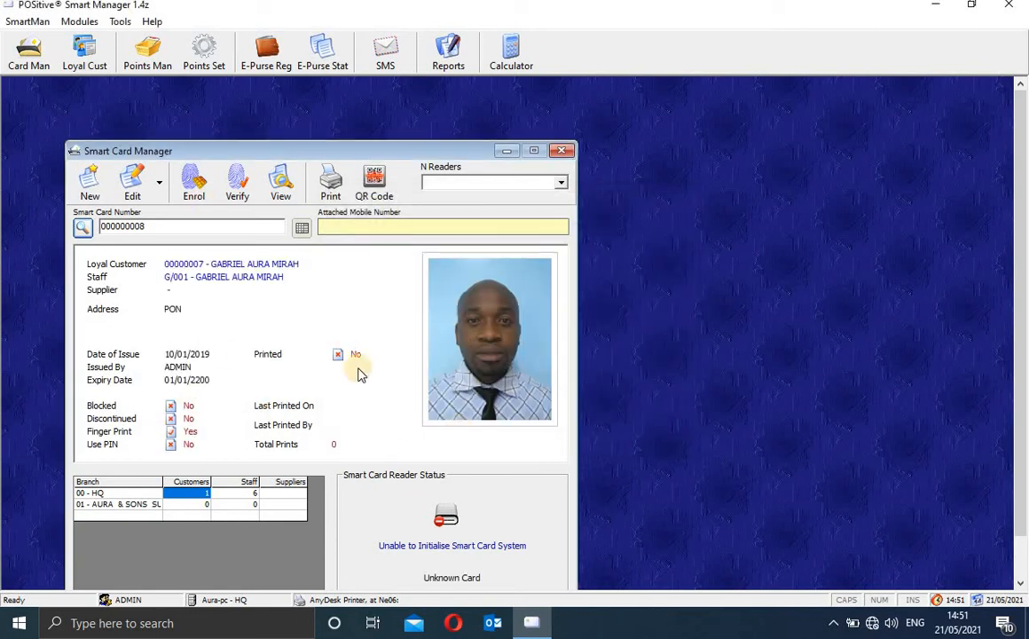
click(562, 151)
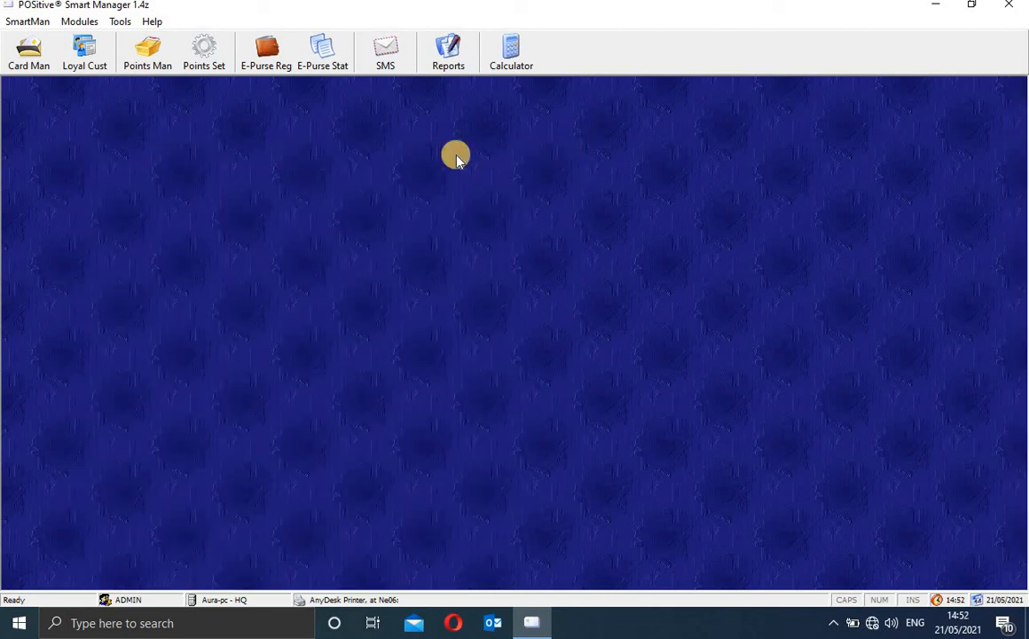
Step: Load the customer's Points Statement with its -200 brought-forward balance and check the N Readers list
click(161, 62)
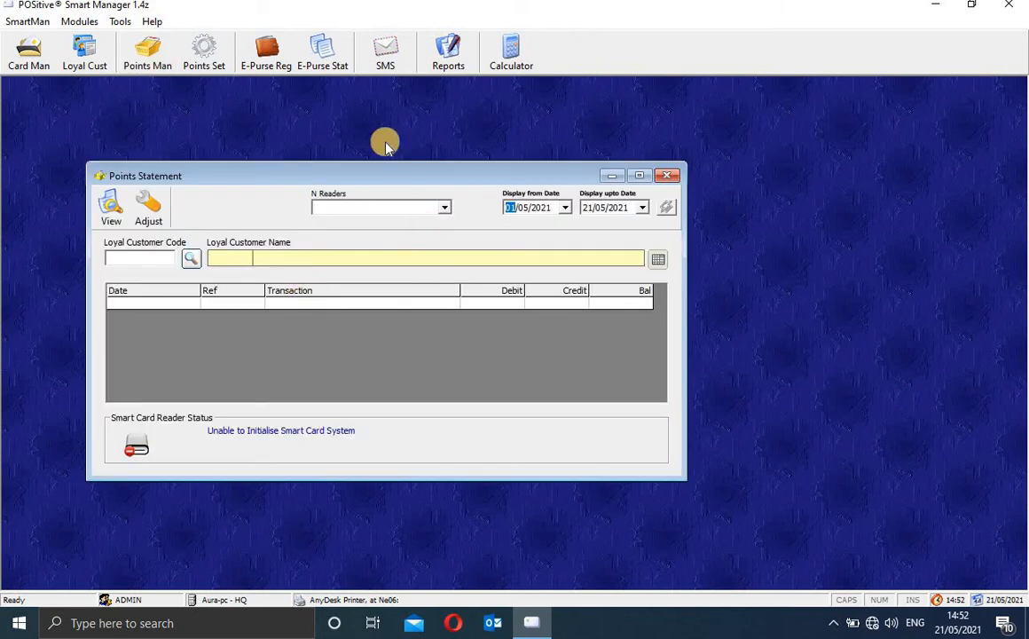
click(190, 259)
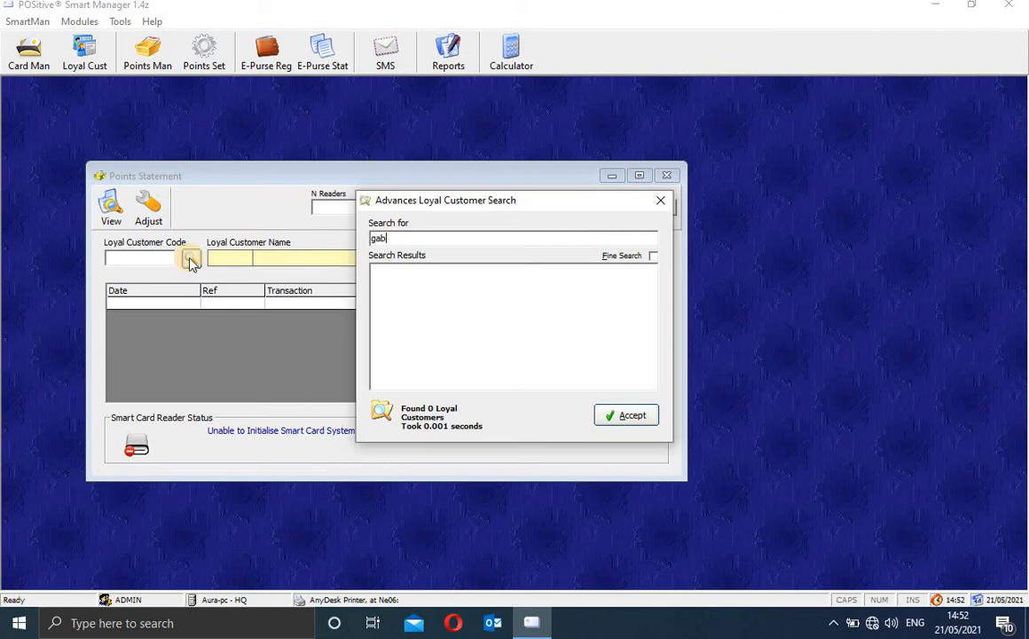
key(Return)
click(635, 416)
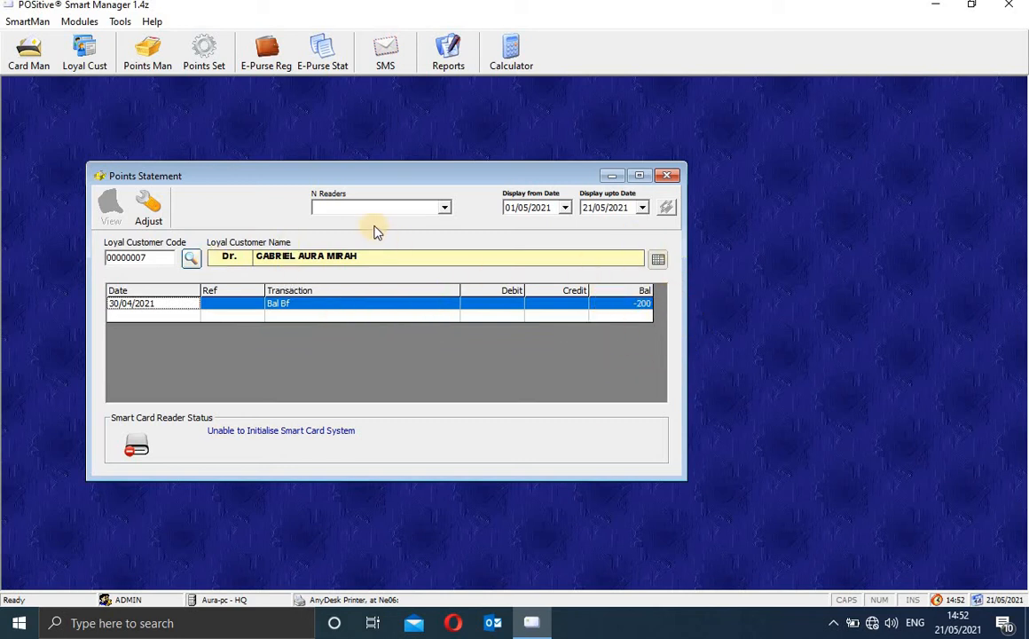
click(445, 209)
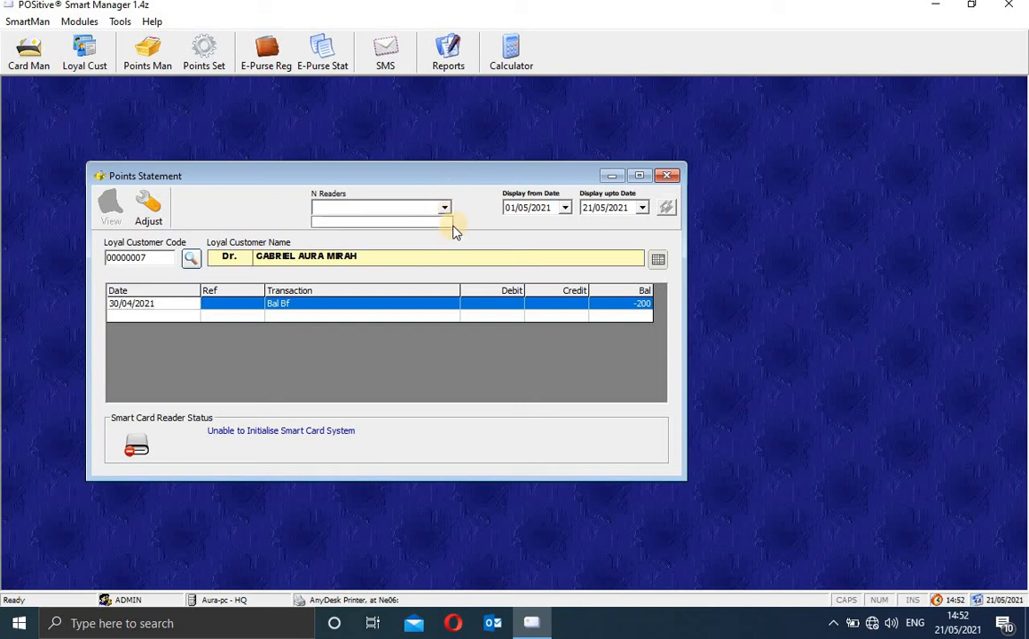
click(422, 222)
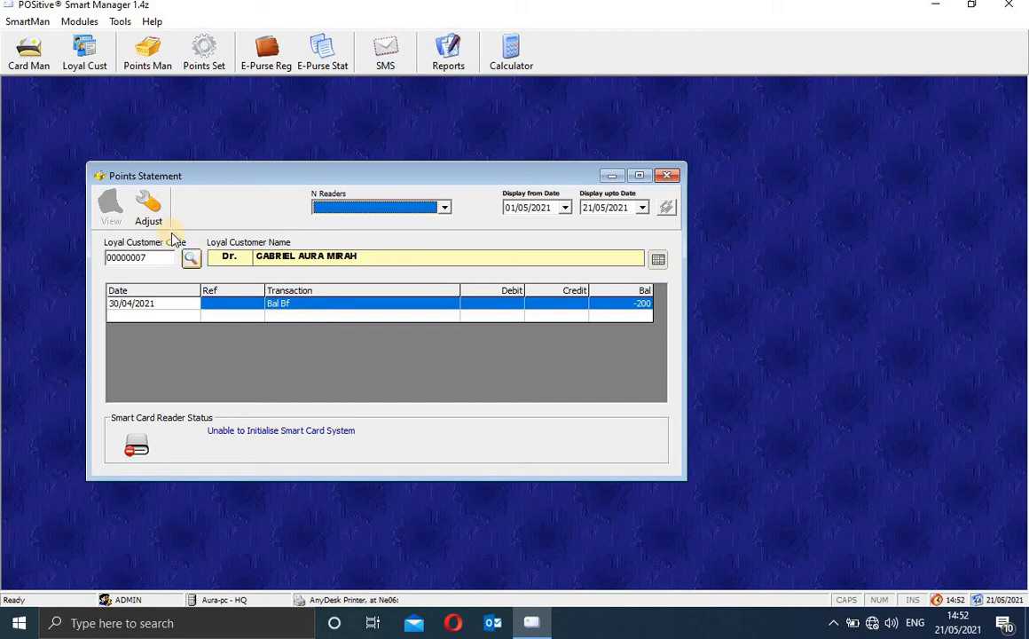
click(144, 206)
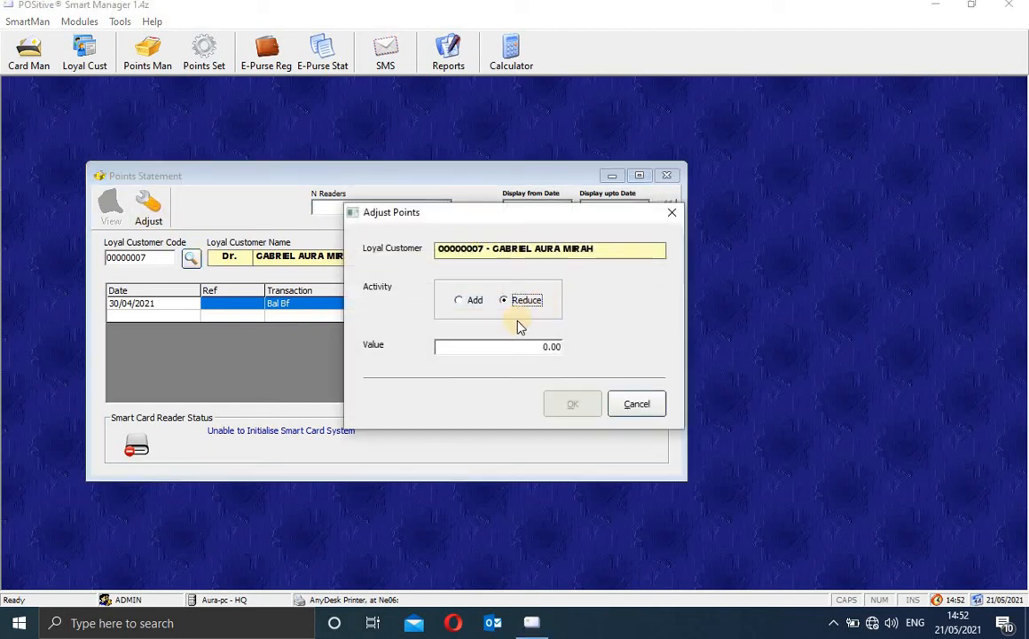
Step: Add a 10-point ADJUSTMENT to the customer's points and inspect the new statement entry
click(471, 301)
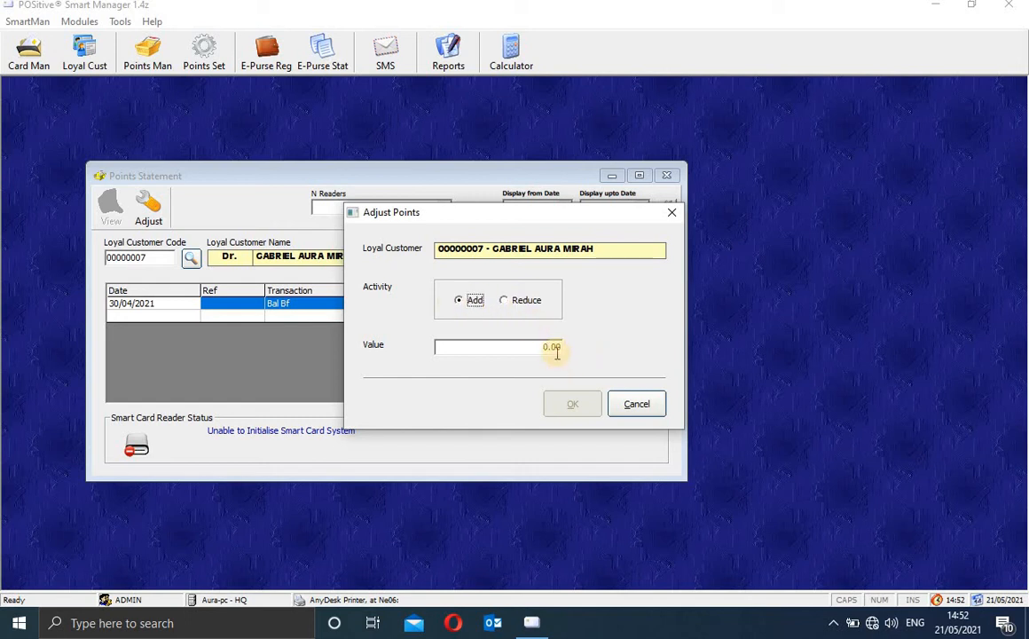
click(558, 347)
text(10)
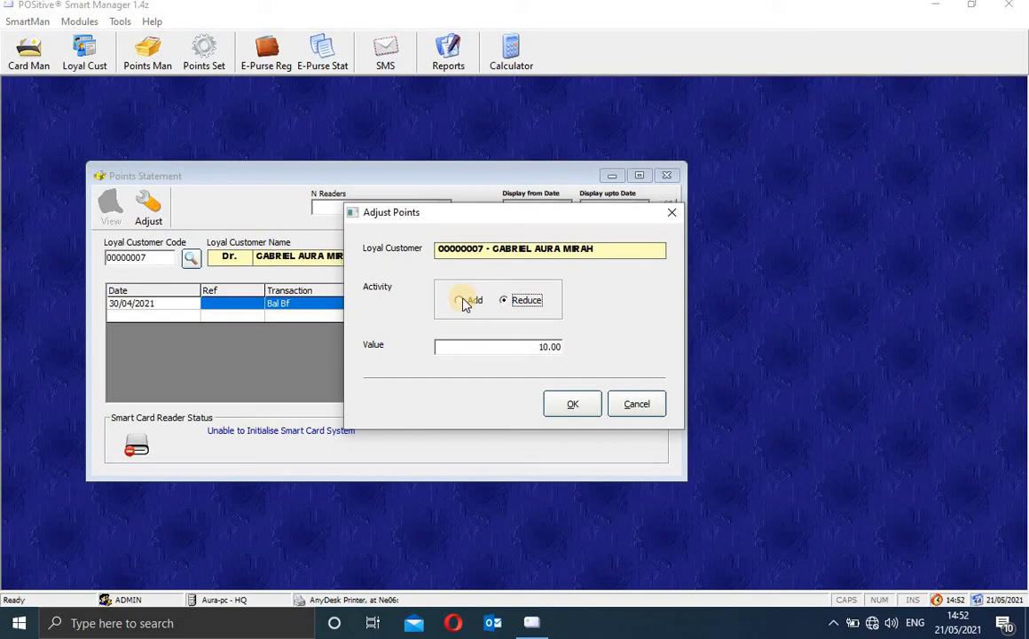
click(577, 405)
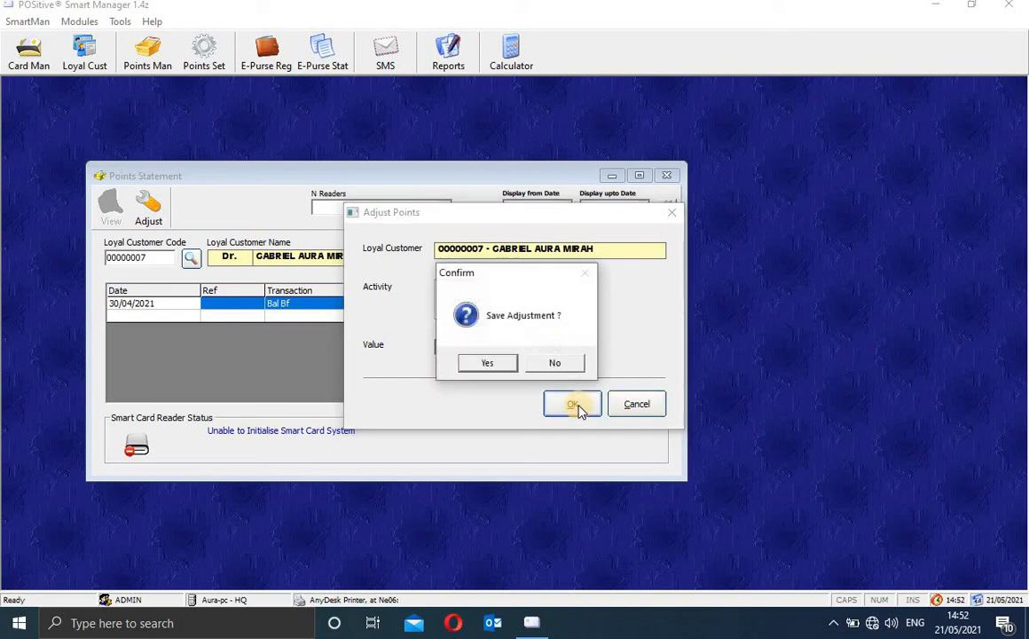
click(503, 367)
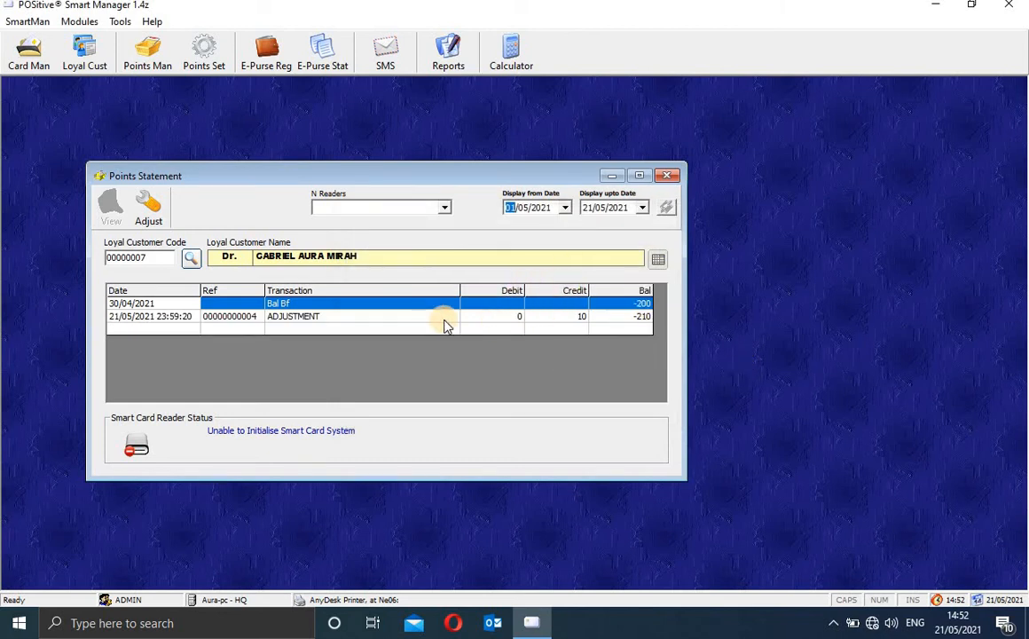
click(307, 322)
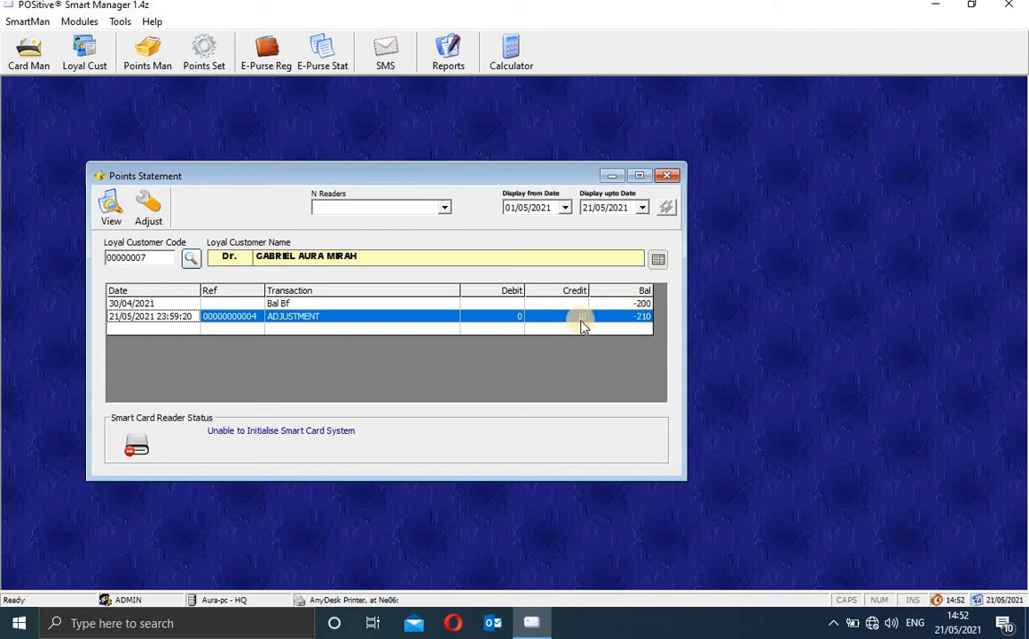
click(644, 306)
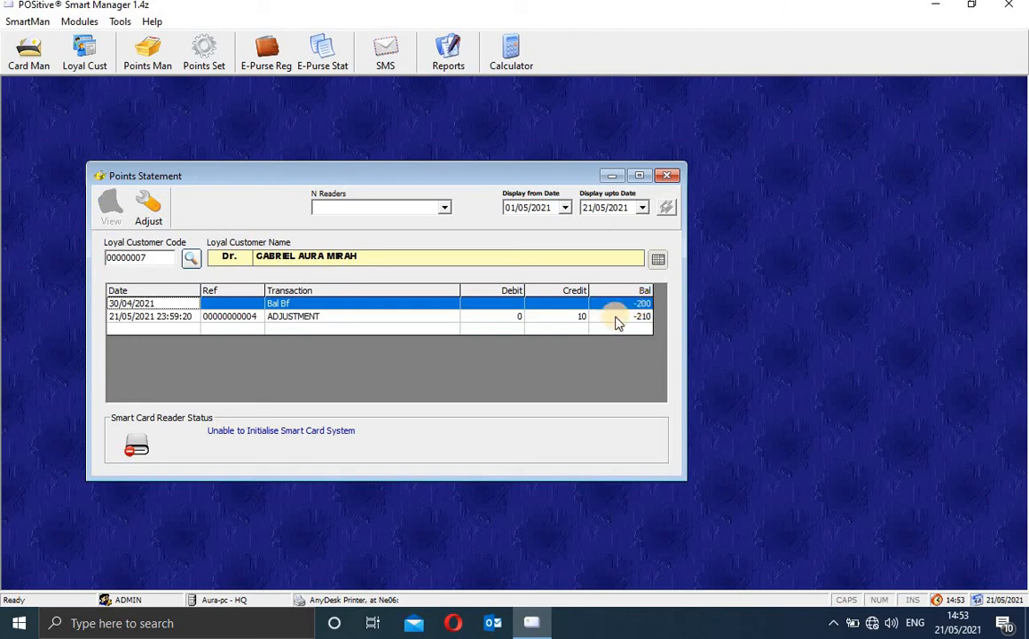
click(616, 317)
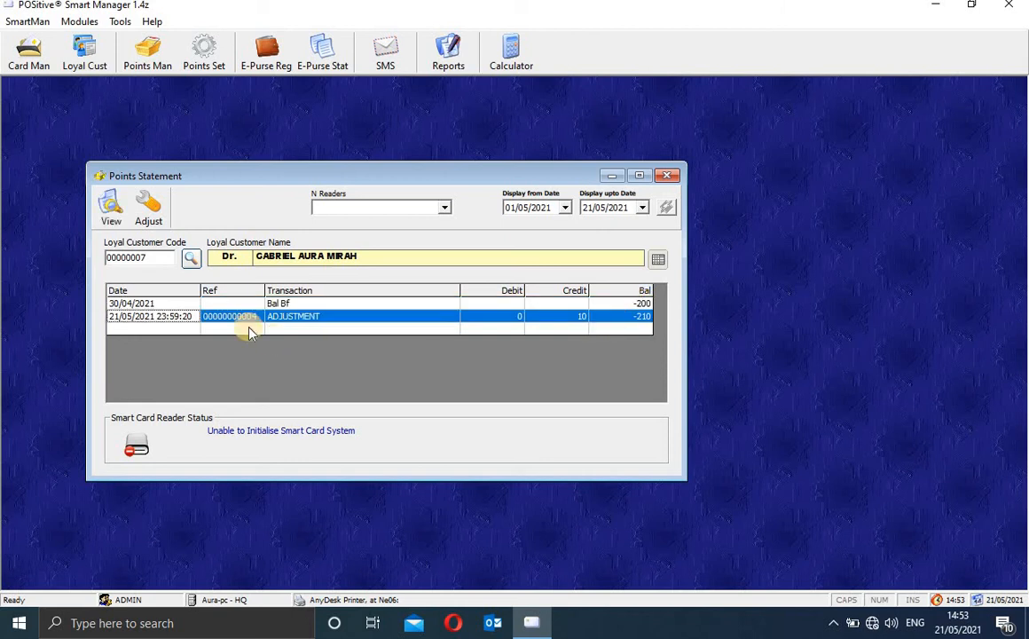
Step: Reduce the customer's points by 10 with a second adjustment, restoring the -200 balance
click(161, 210)
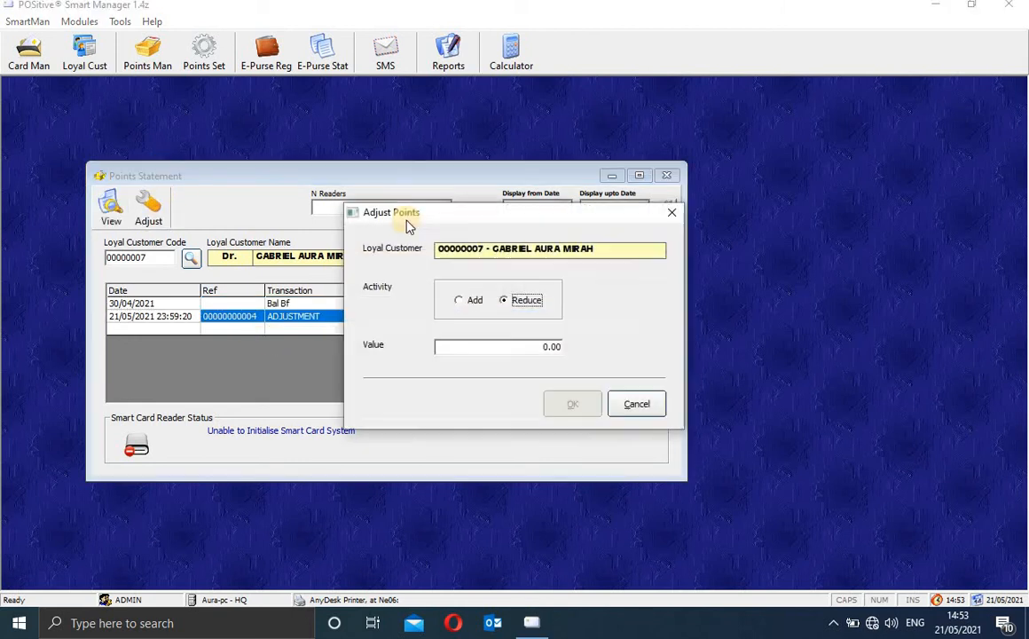
click(550, 345)
text(10)
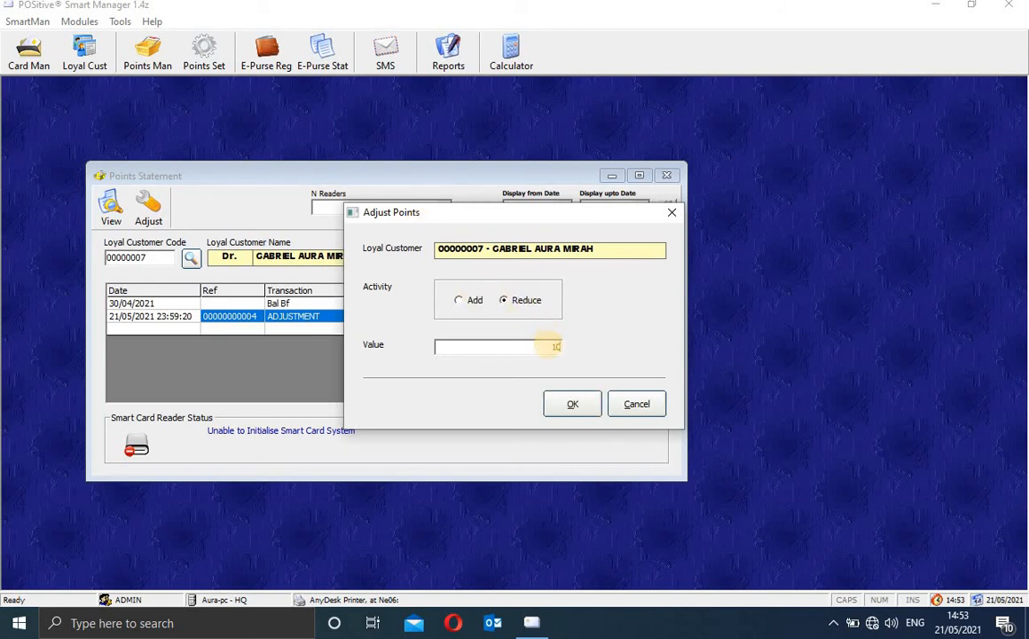
click(573, 408)
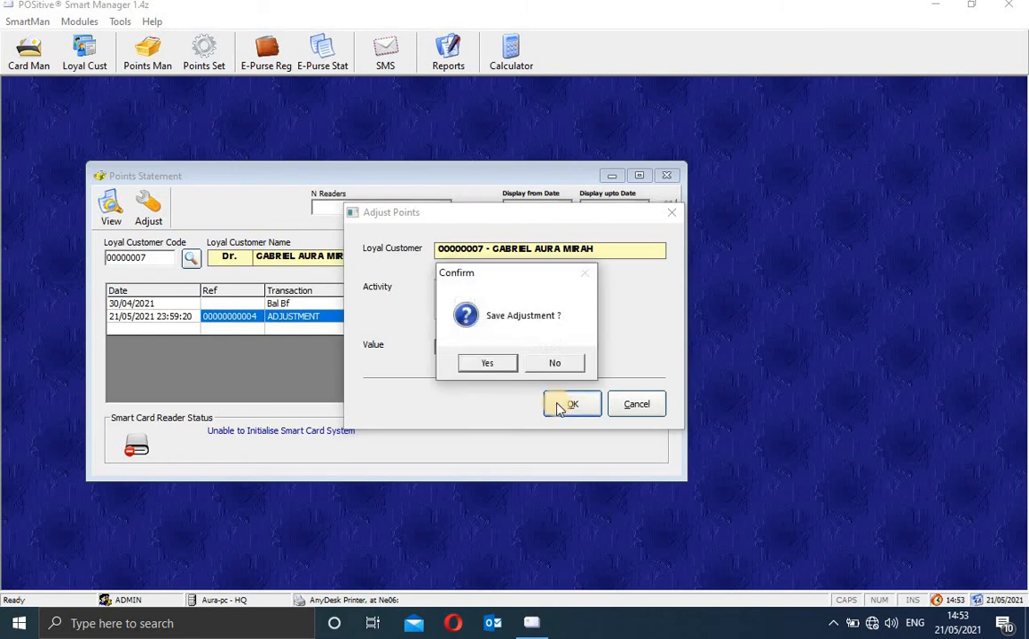
click(494, 370)
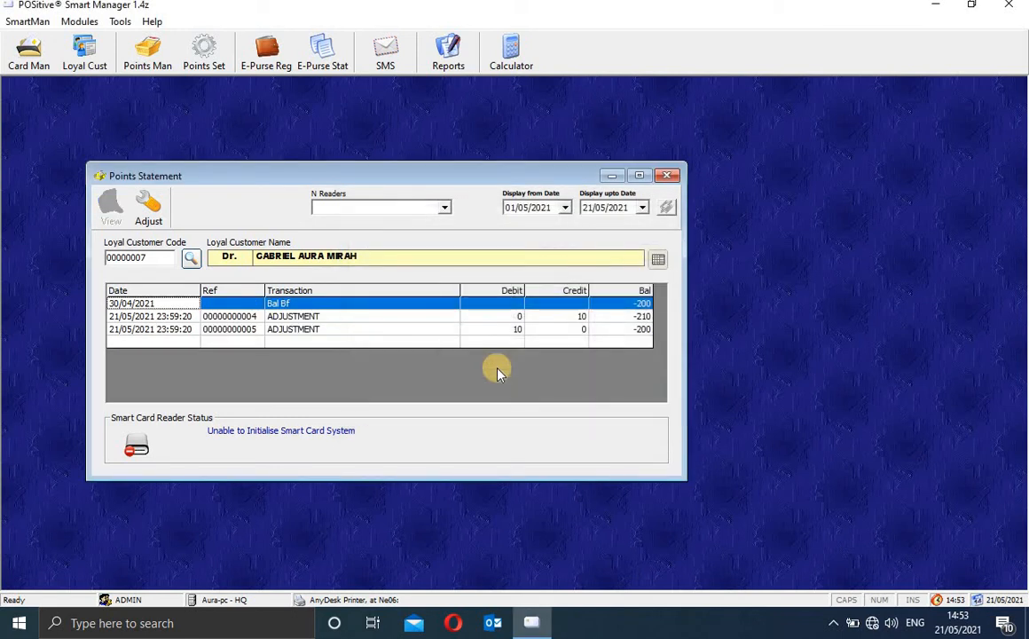
click(645, 329)
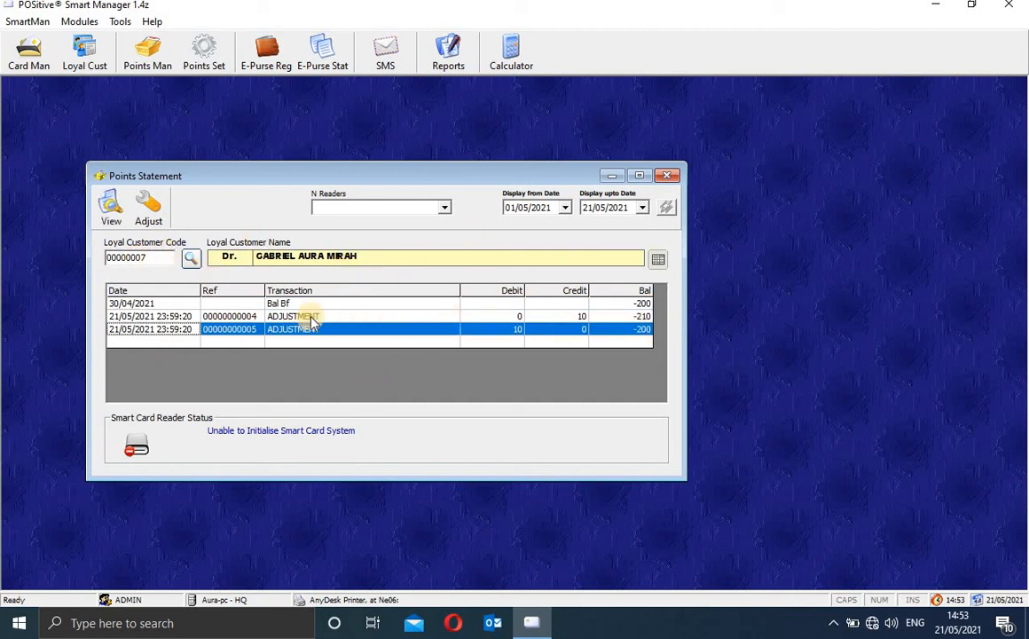
Step: Review the Points: DR 10 slip for the second adjustment, then close the Points Statement
click(110, 213)
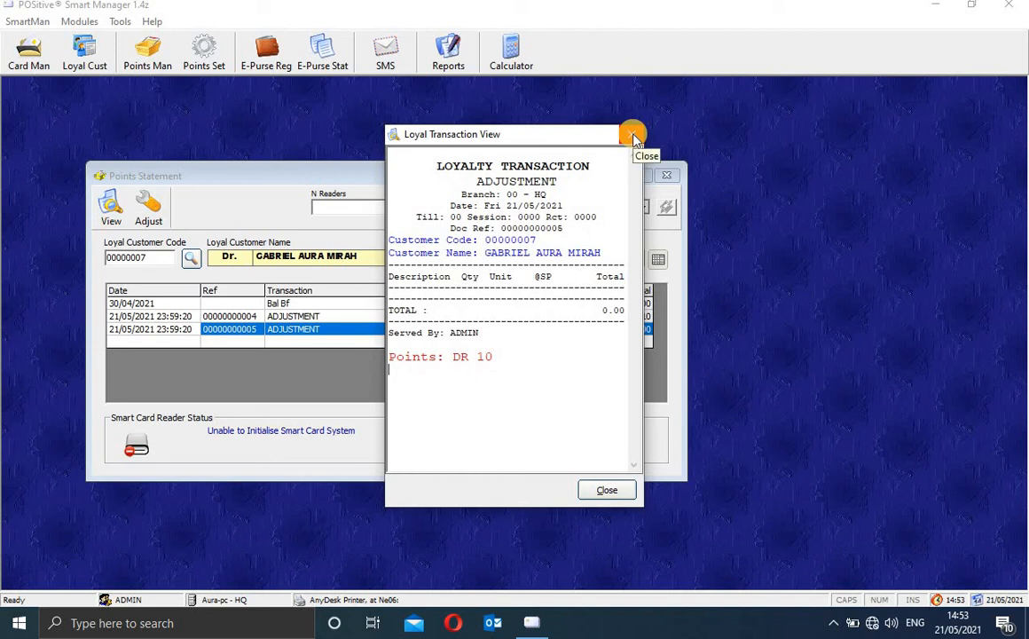
click(607, 491)
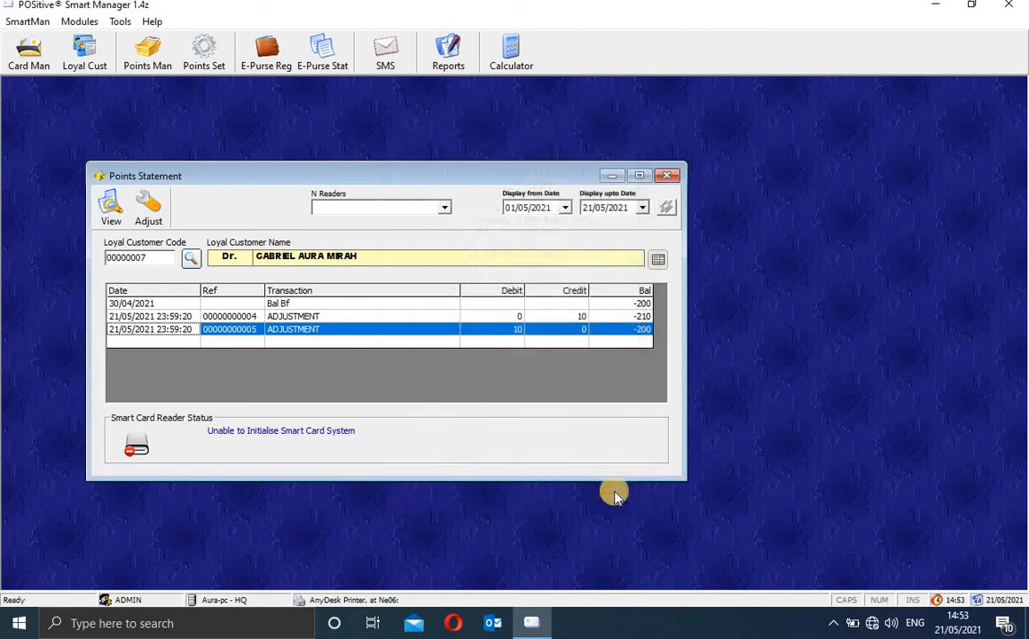
click(668, 177)
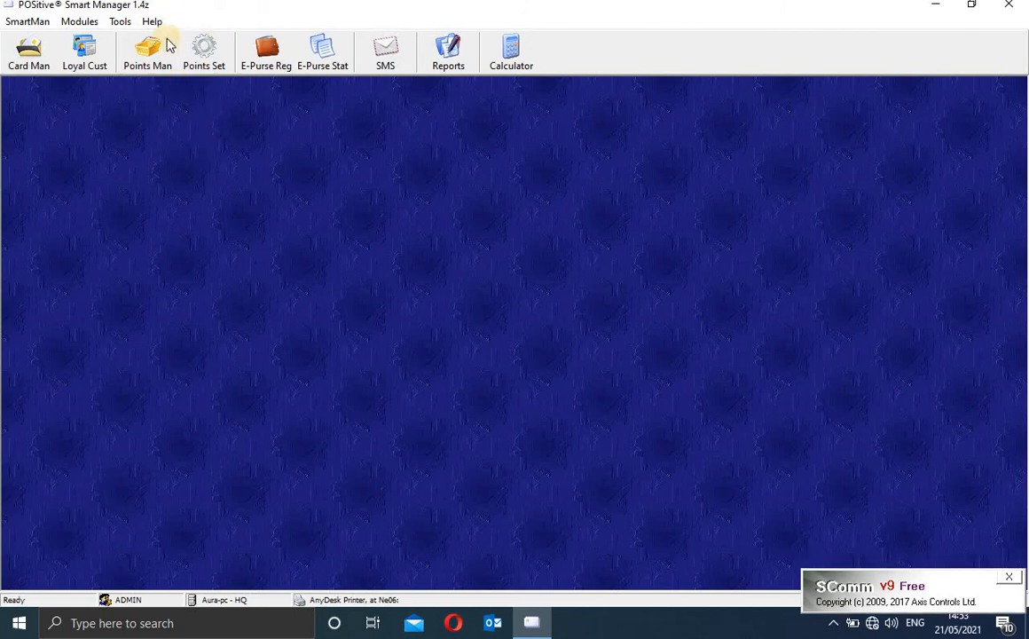
click(211, 64)
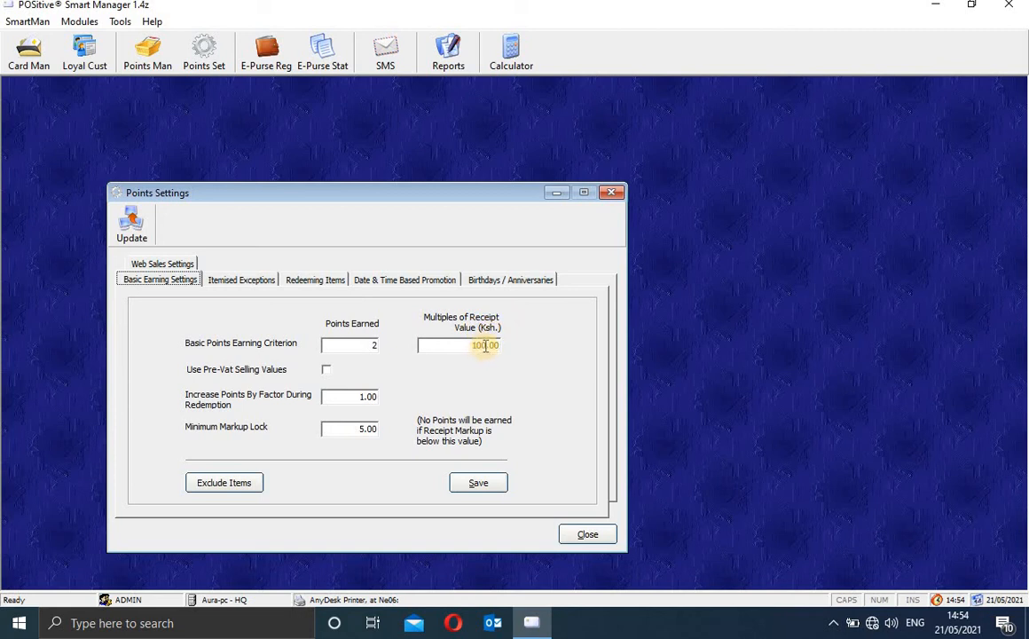
drag(485, 345, 458, 350)
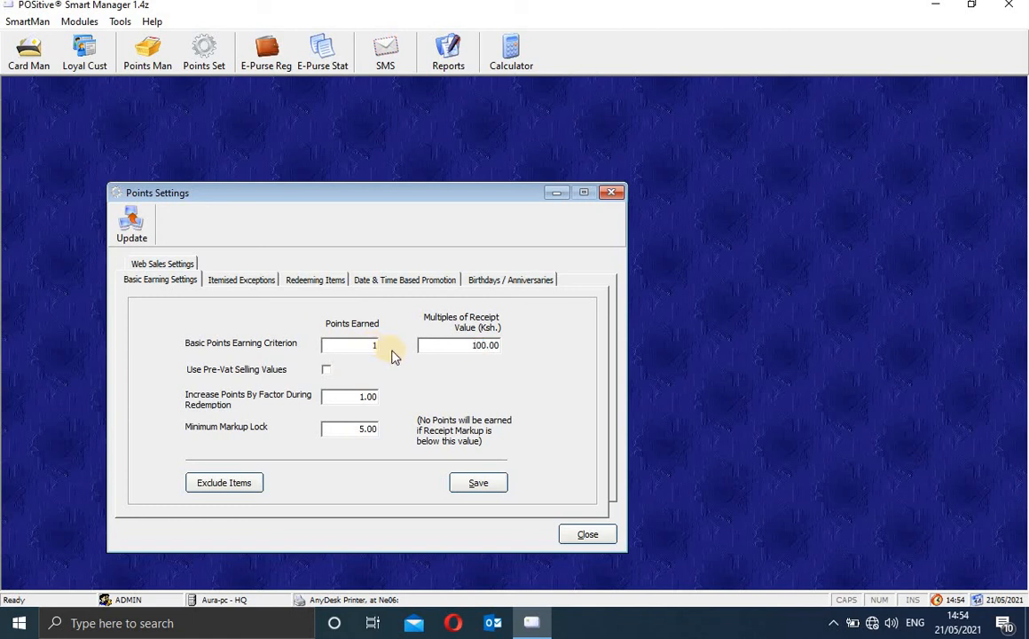
click(327, 371)
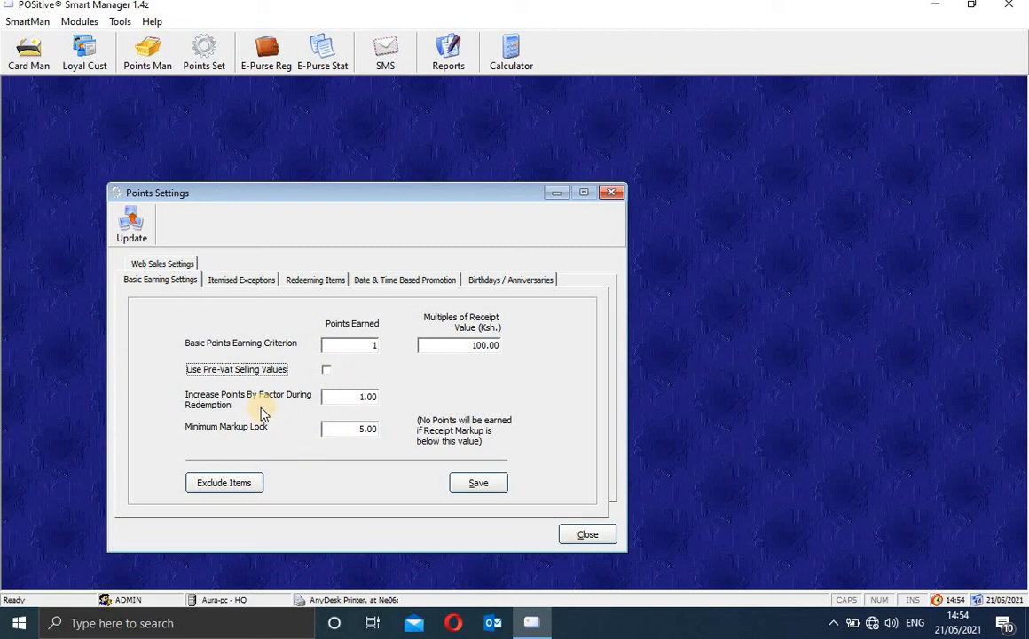
click(373, 399)
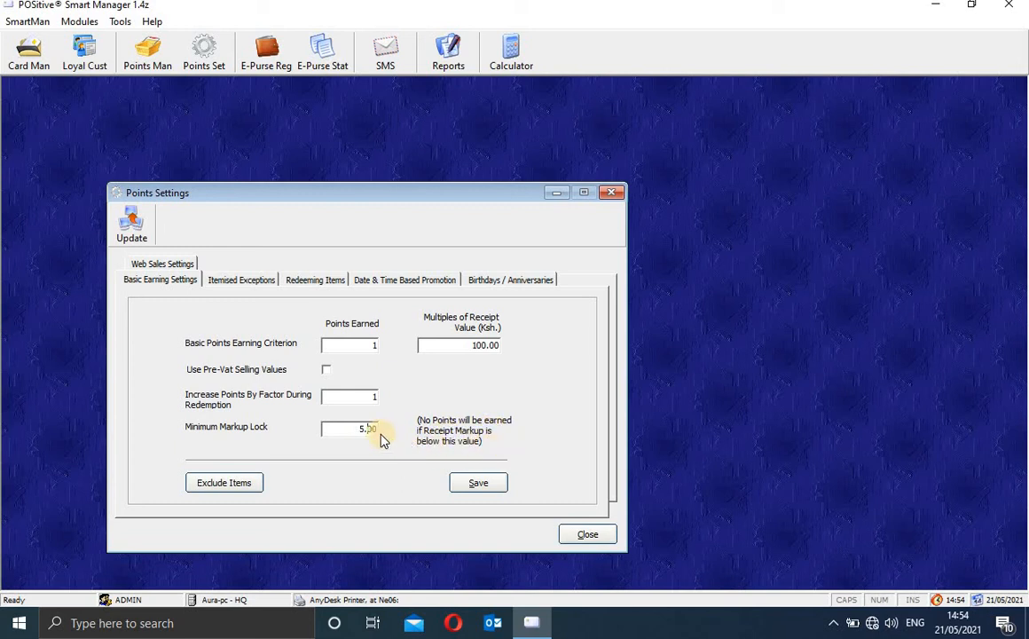
drag(372, 429, 338, 429)
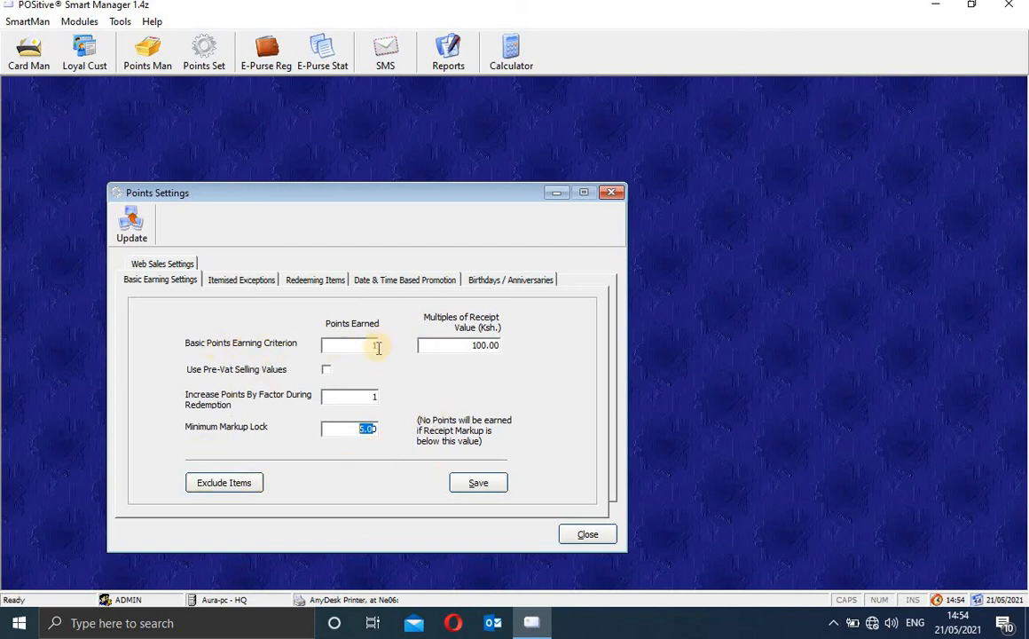
drag(498, 344, 461, 347)
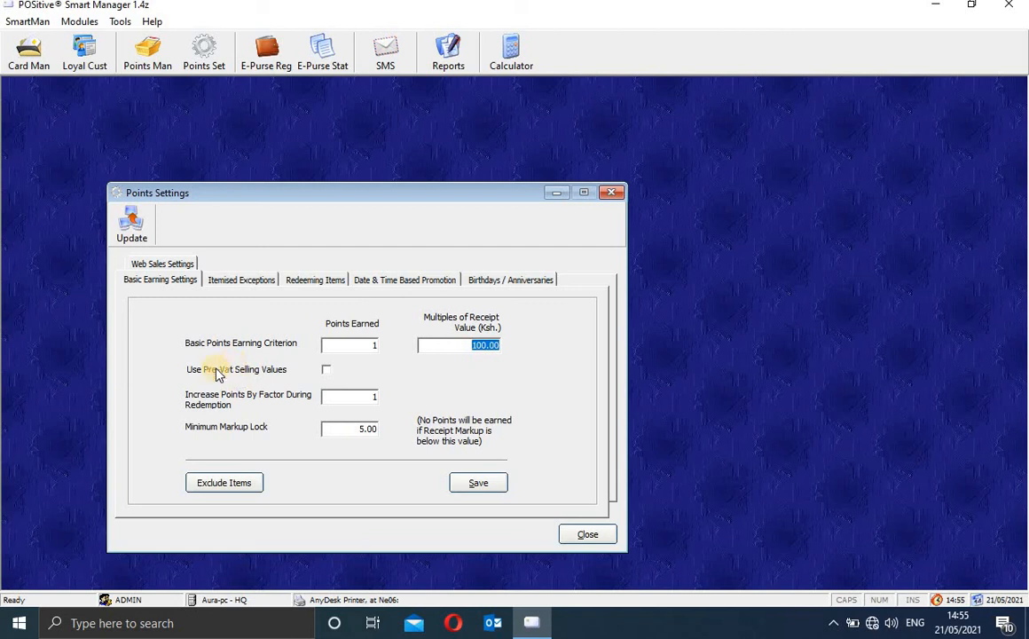
click(229, 279)
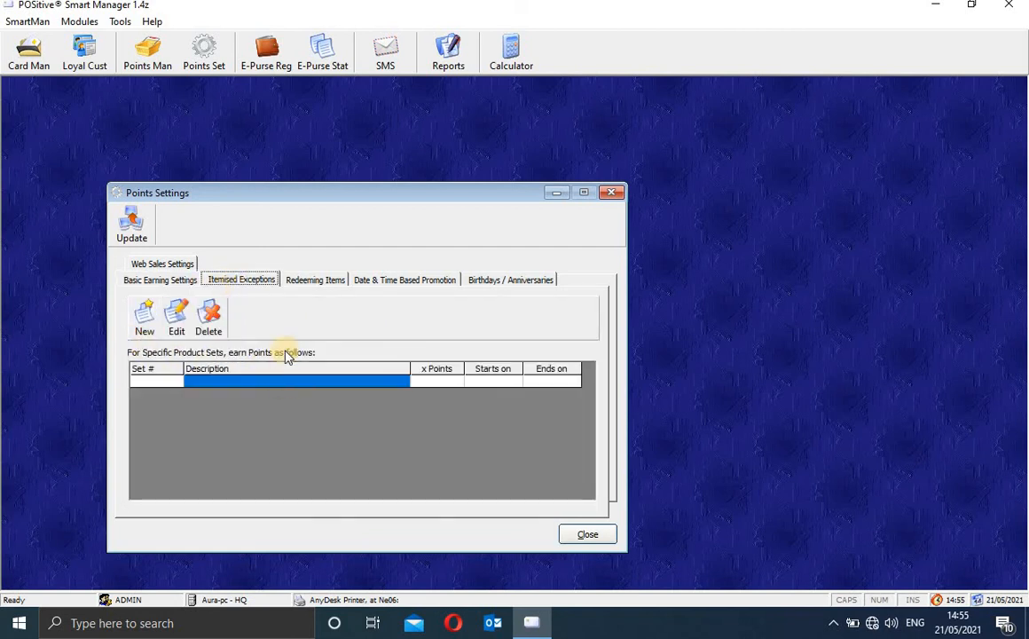
Step: Start a new Itemised Exceptions product set, find items can't be added before saving, and discard it
click(146, 317)
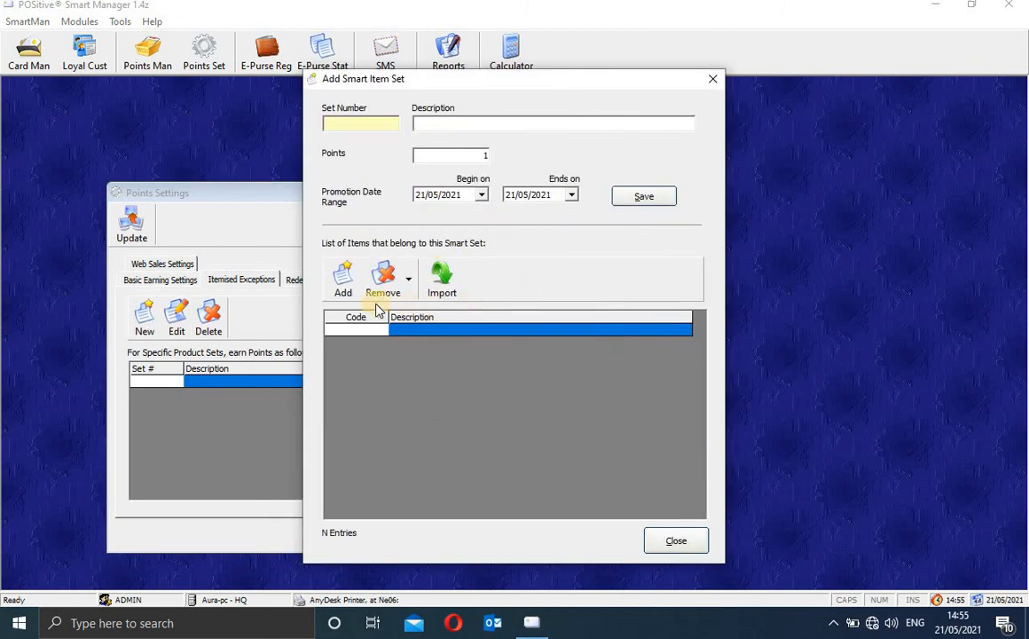
click(352, 286)
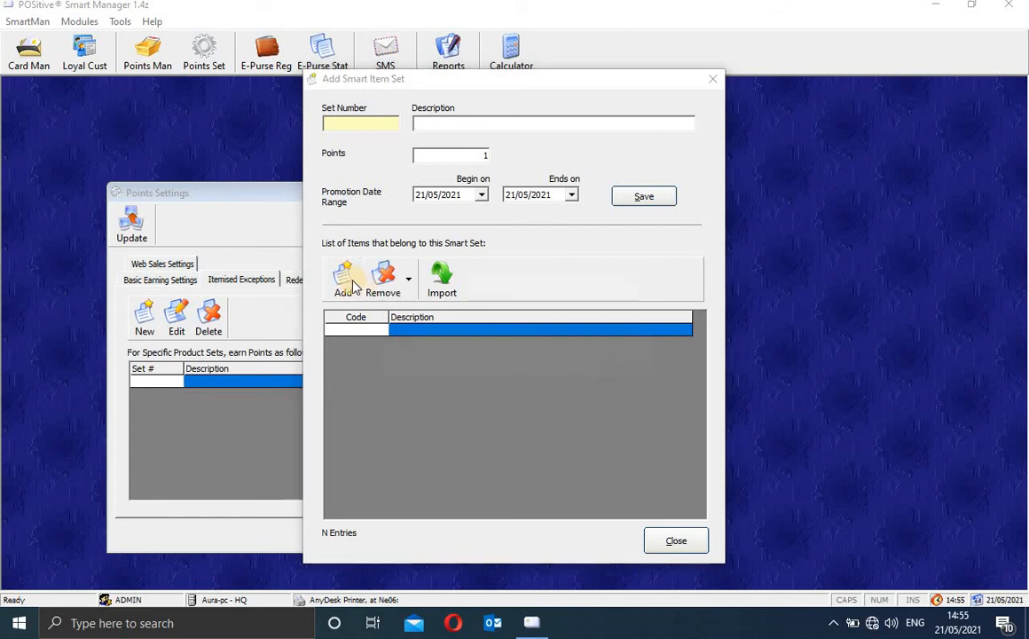
click(616, 368)
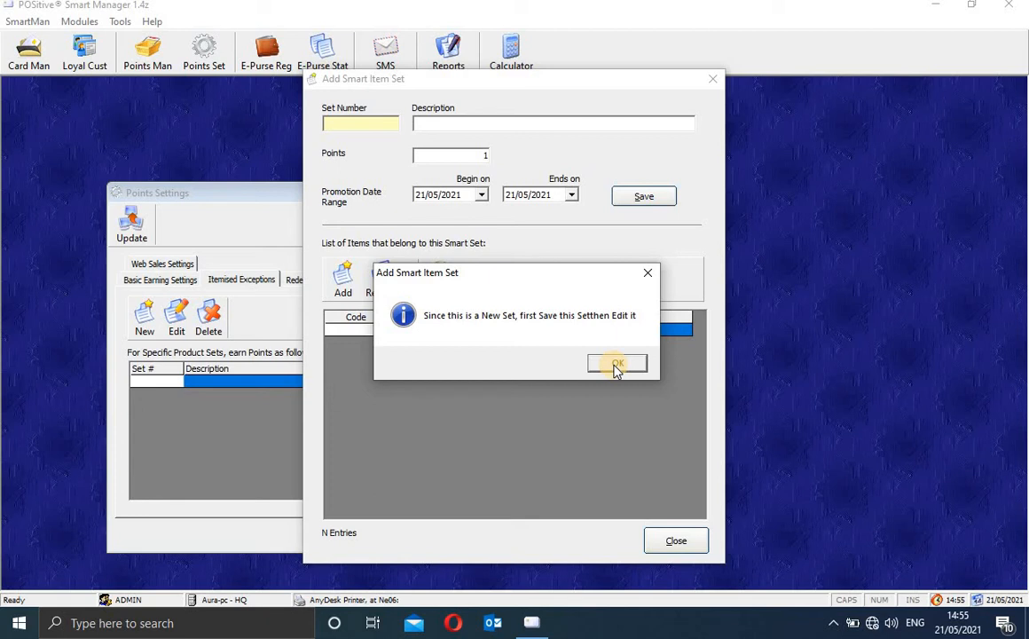
click(342, 284)
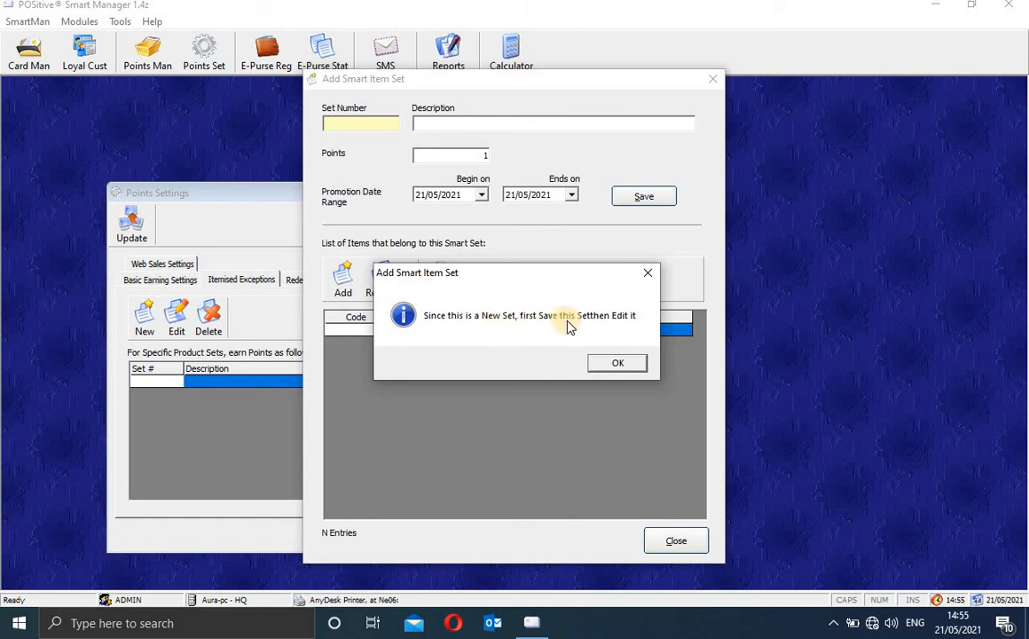
click(647, 273)
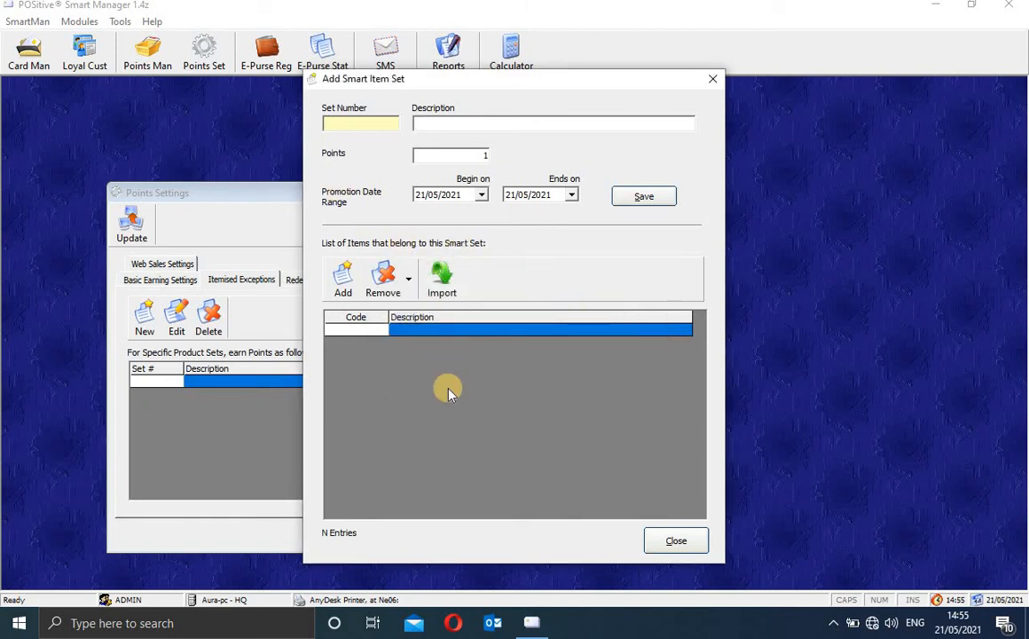
click(712, 79)
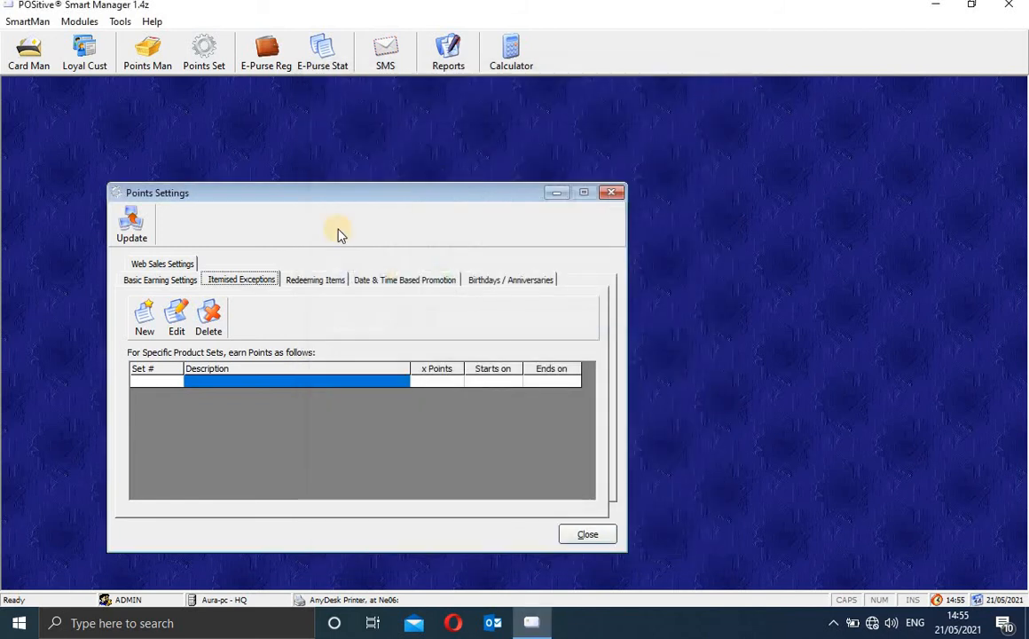
Step: Add and save a 1000-point redemption value on the Redeeming Items page
click(319, 281)
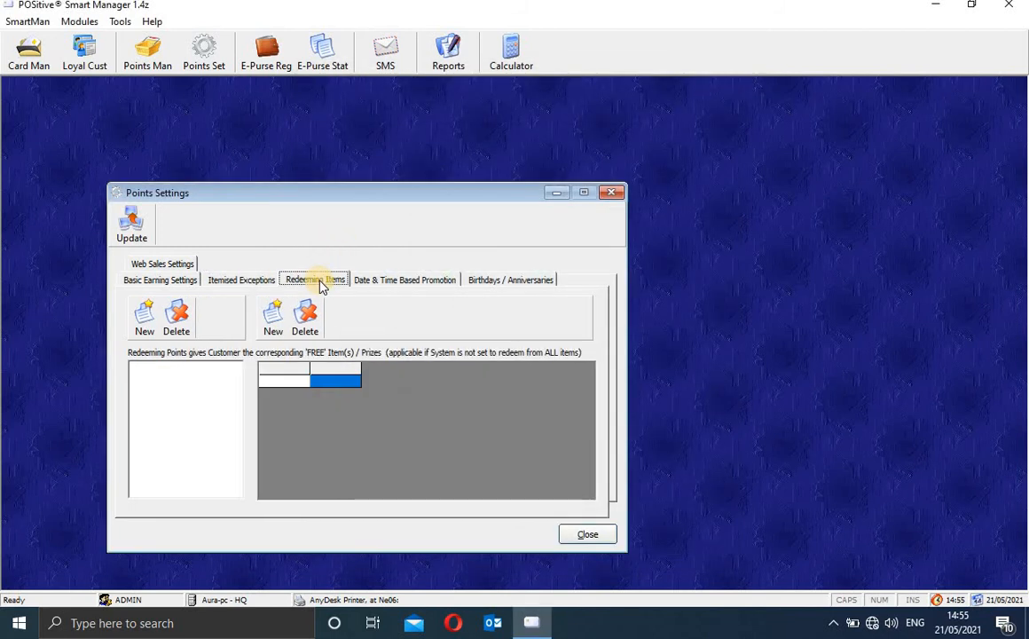
click(144, 318)
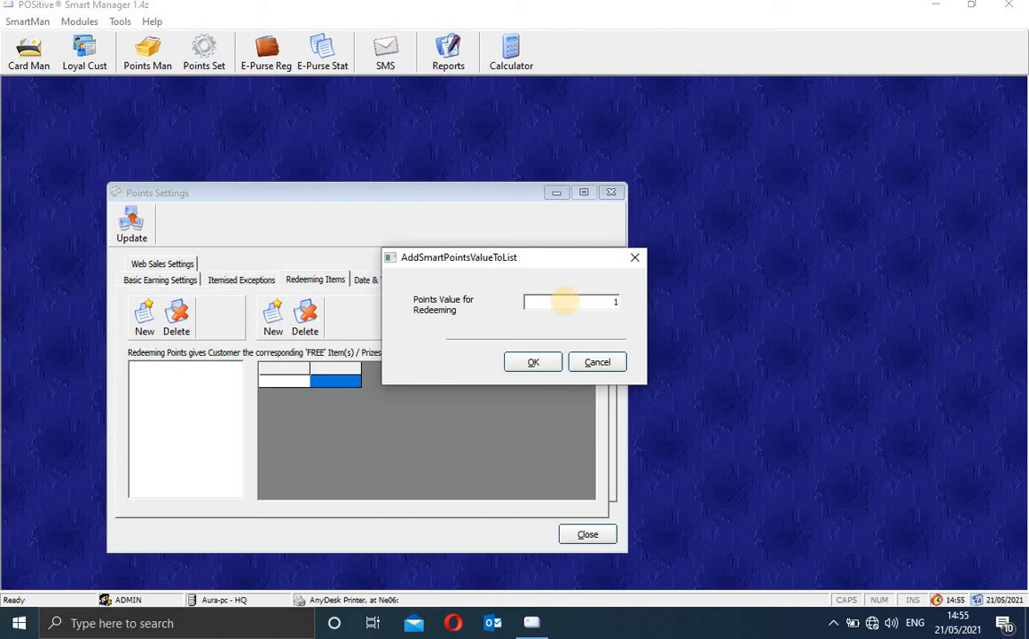
click(533, 361)
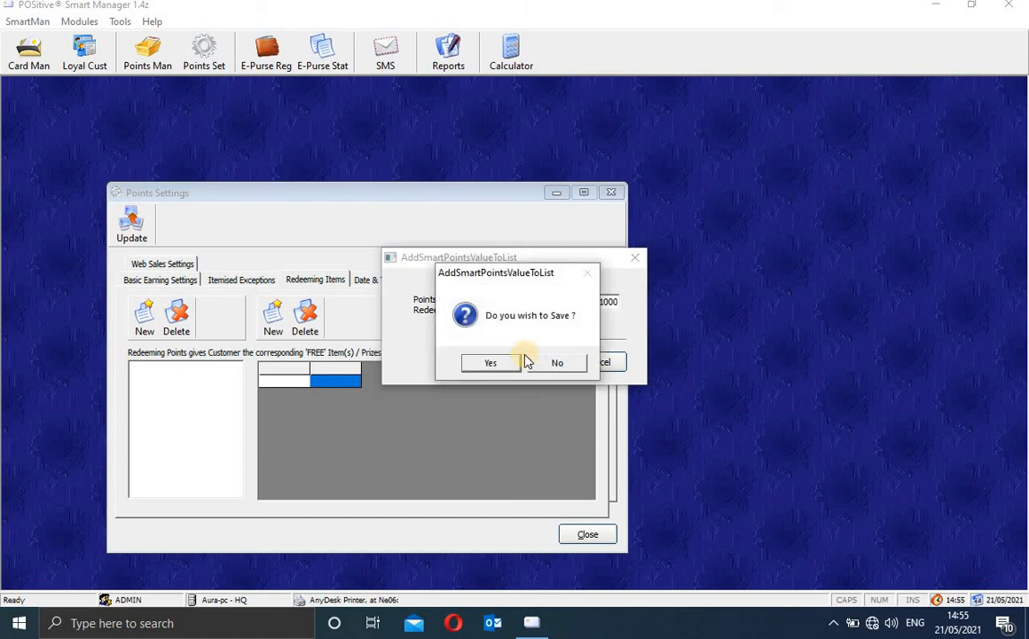
click(505, 364)
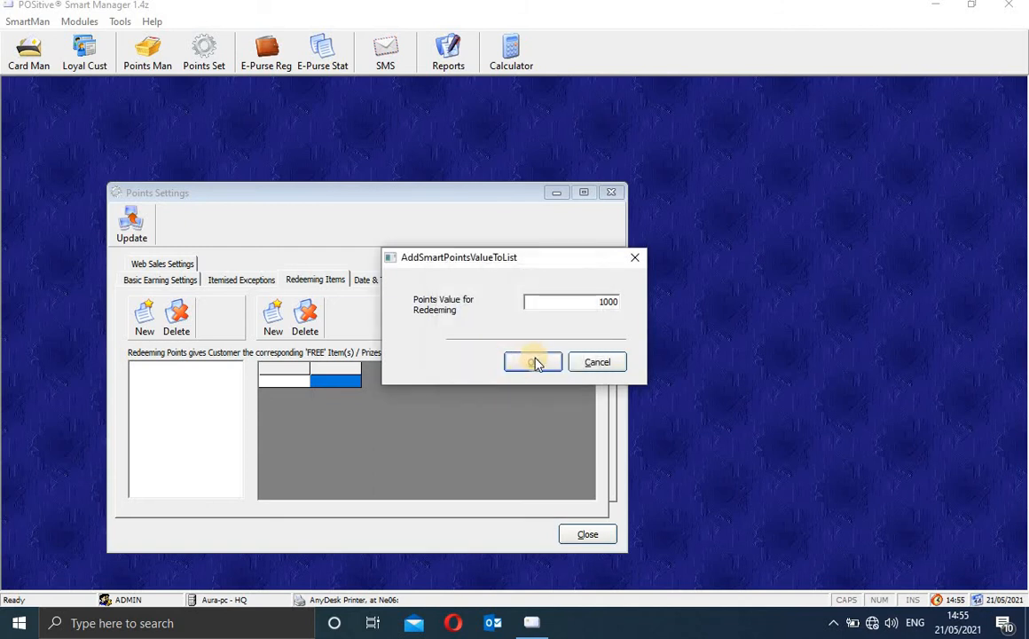
click(524, 362)
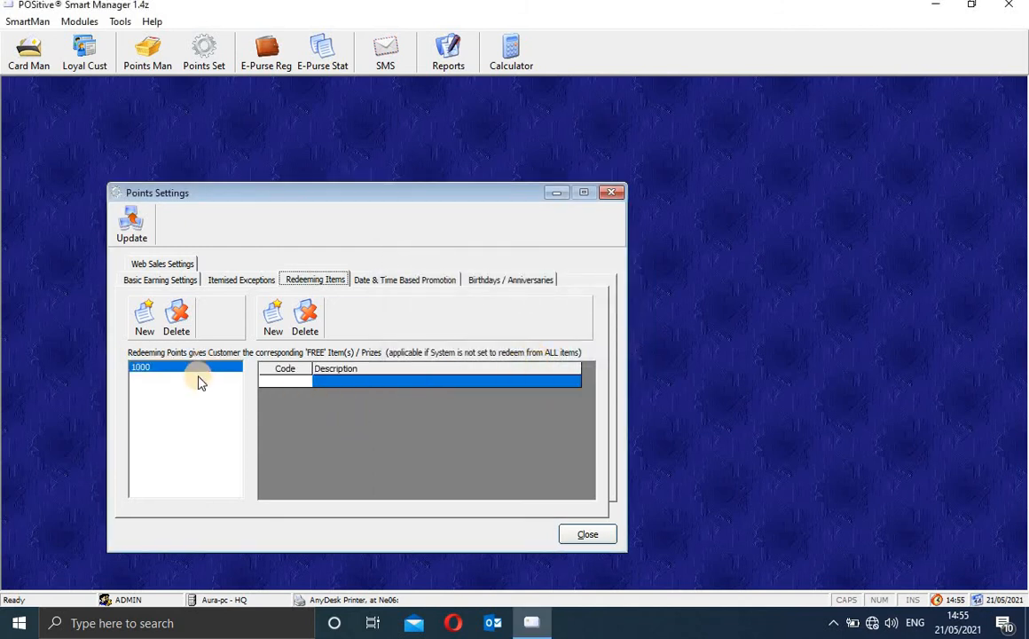
click(281, 383)
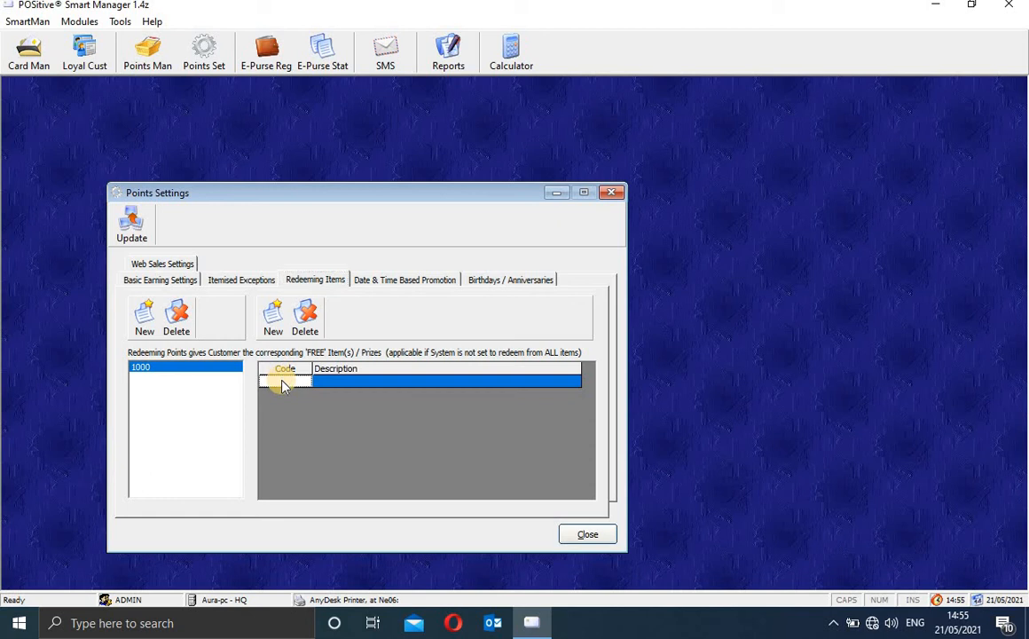
Step: Search the product catalogue for sugar and add Sugar 1 kg (130006) as the 1000-point reward
click(275, 316)
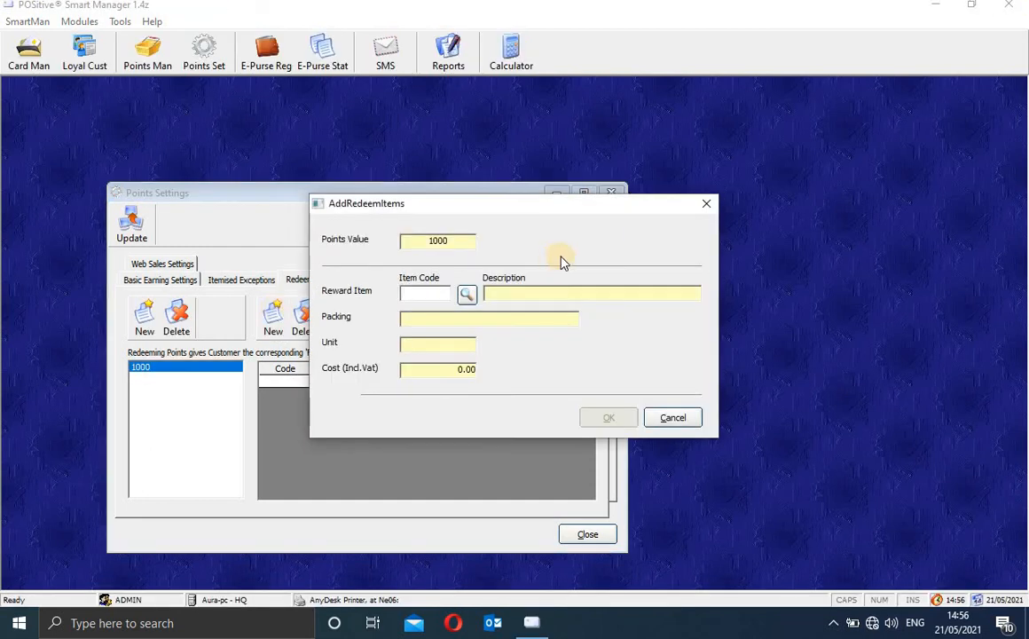
click(468, 295)
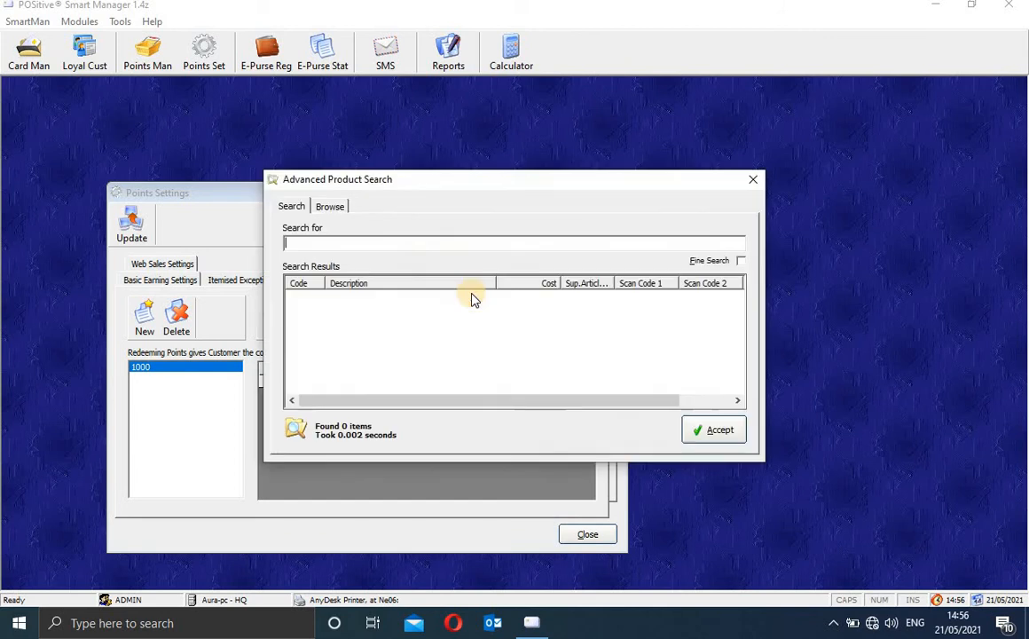
text(suitcase)
key(Return)
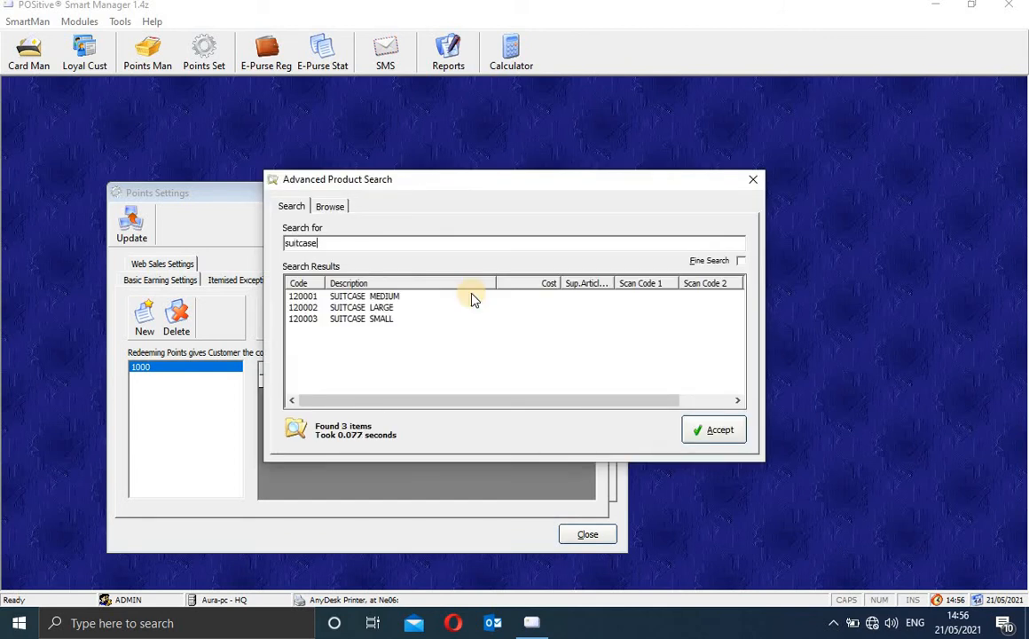
key(BackSpace)
key(BackSpace)
key(BackSpace)
key(BackSpace)
key(BackSpace)
key(BackSpace)
key(BackSpace)
key(BackSpace)
key(Return)
text(sugar)
key(Return)
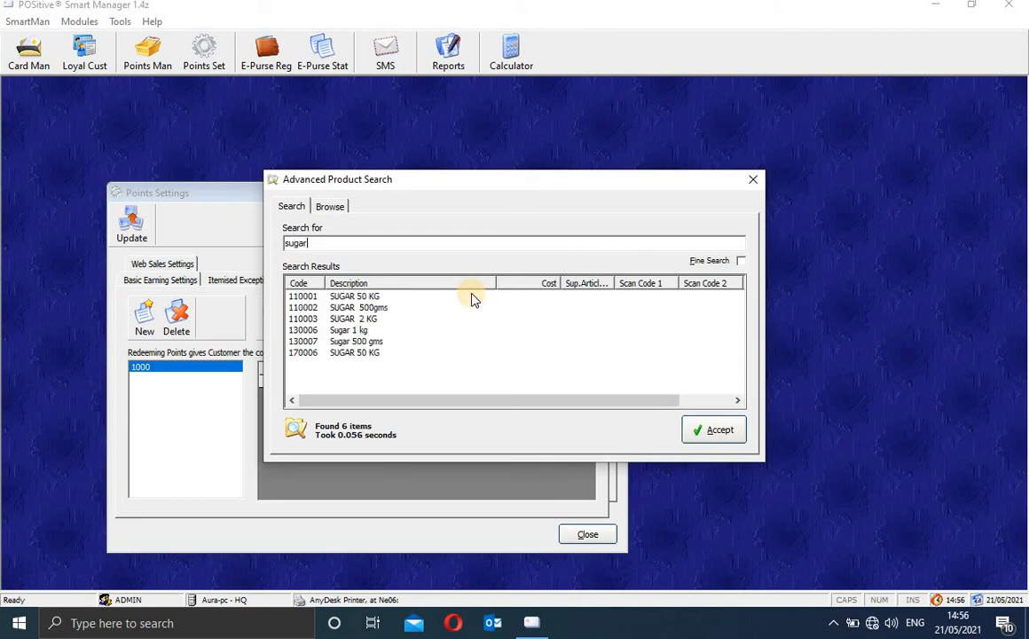
click(364, 330)
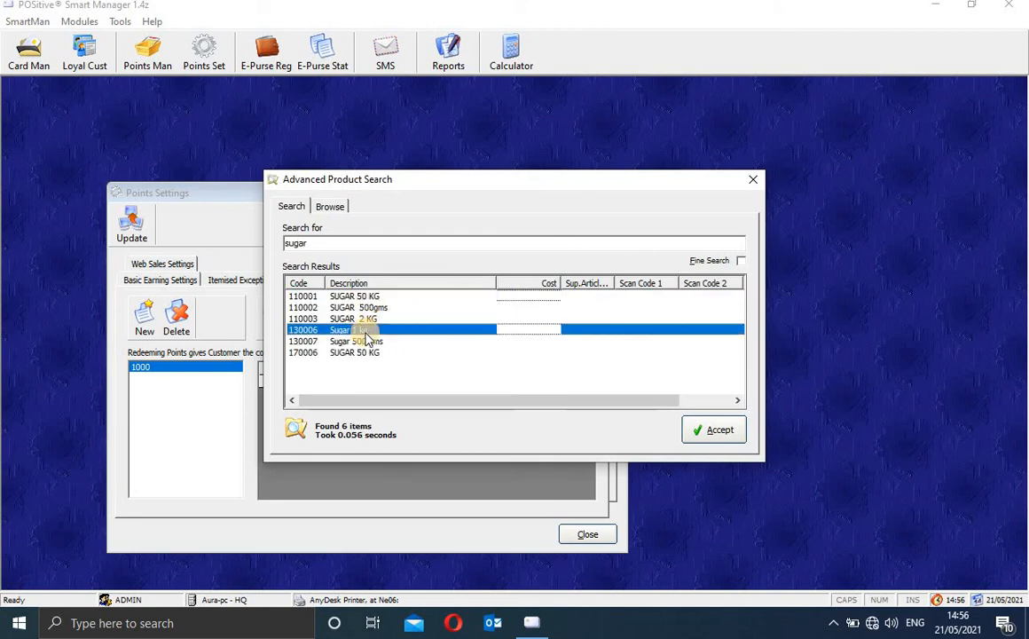
click(716, 429)
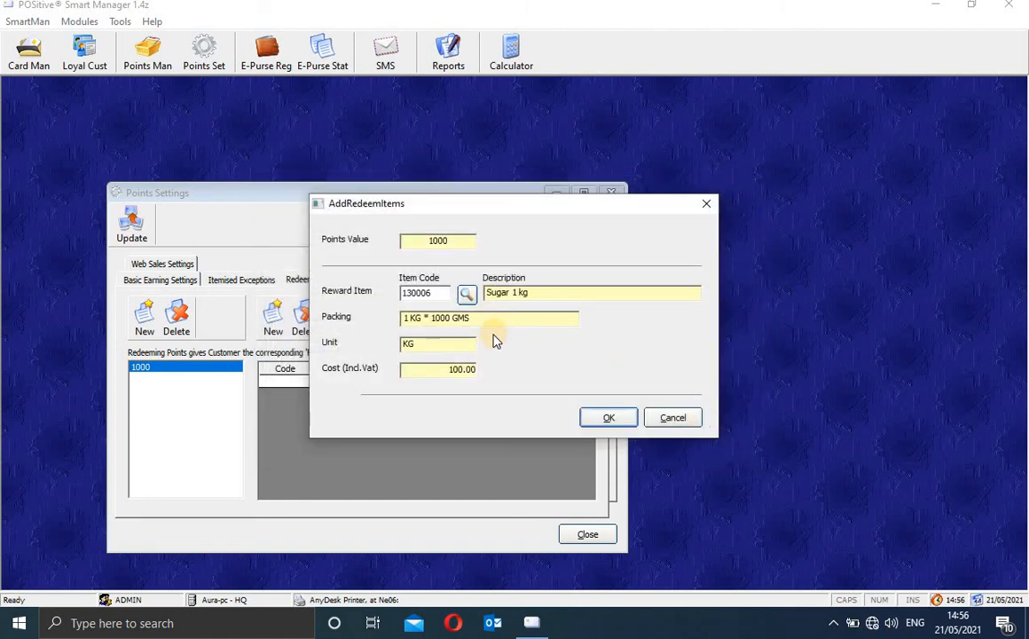
click(598, 422)
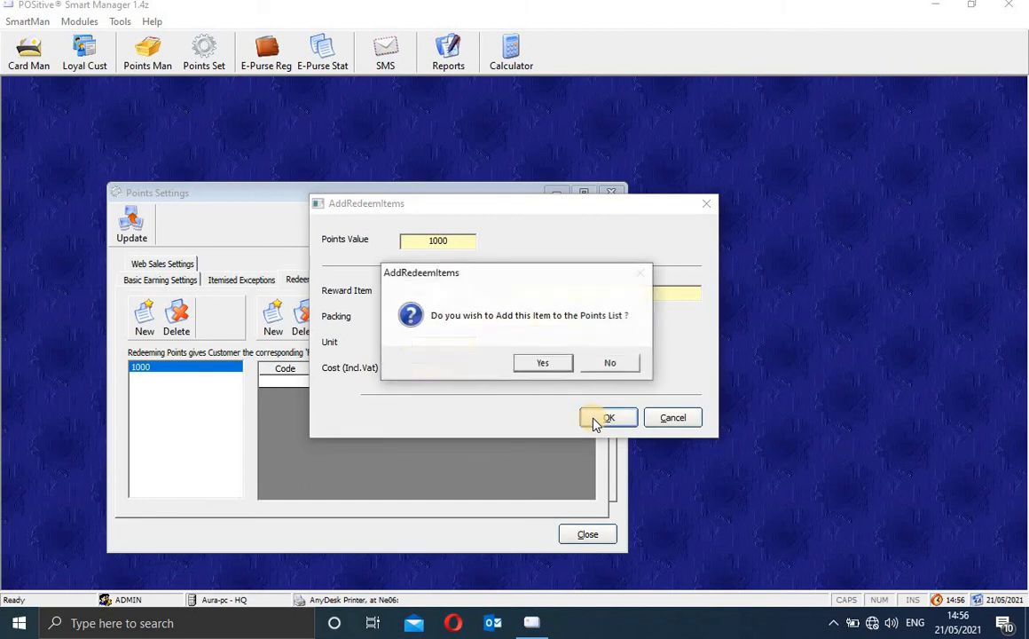
click(528, 365)
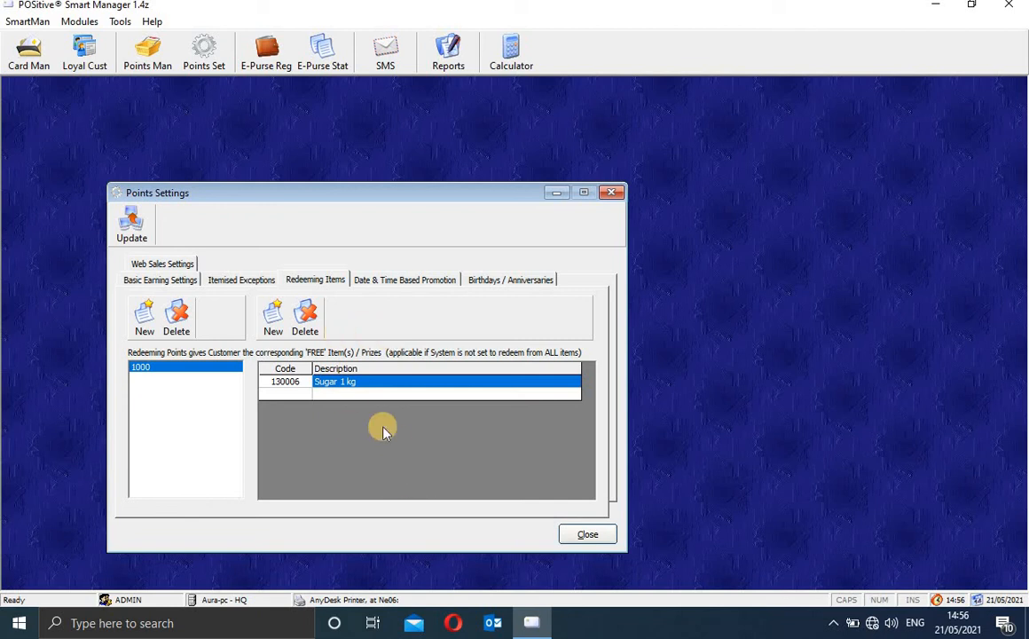
Step: Check the Date & Time promotion, then highlight the 5% credit note on Birthdays / Anniversaries
click(408, 281)
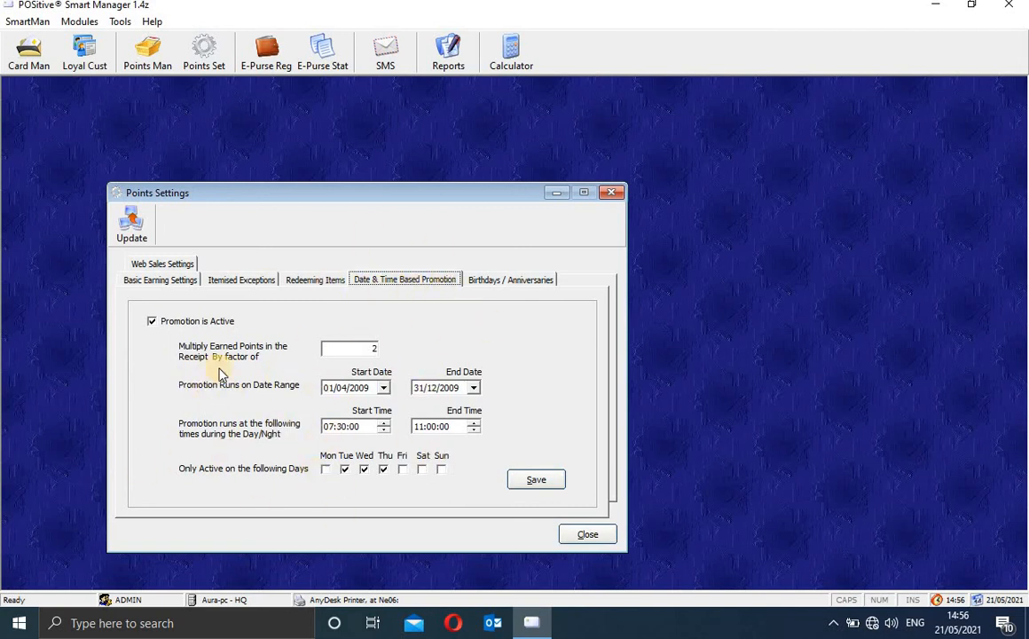
click(500, 282)
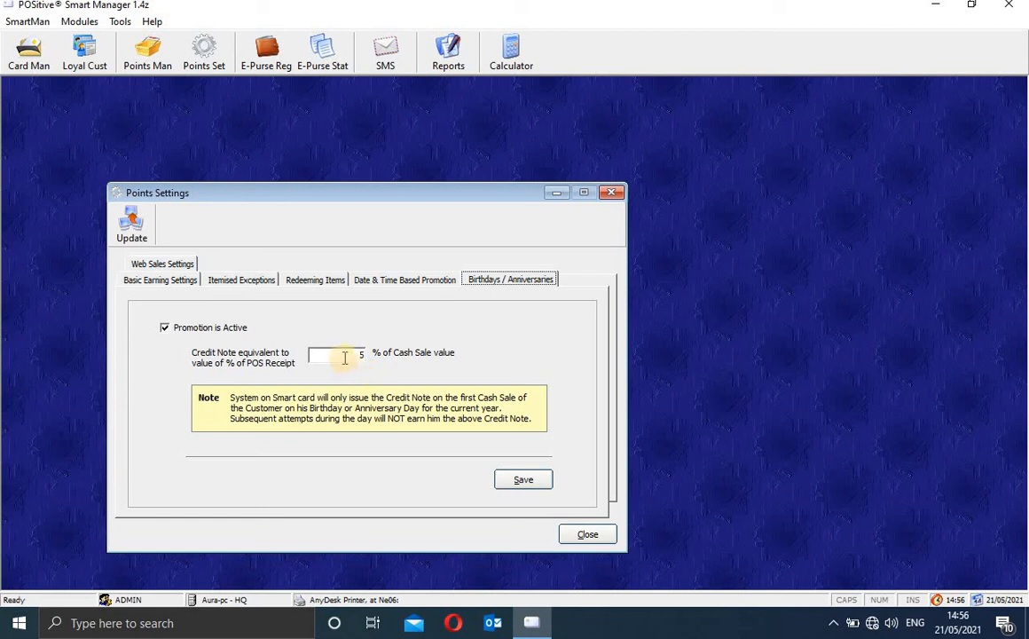
drag(344, 358, 368, 340)
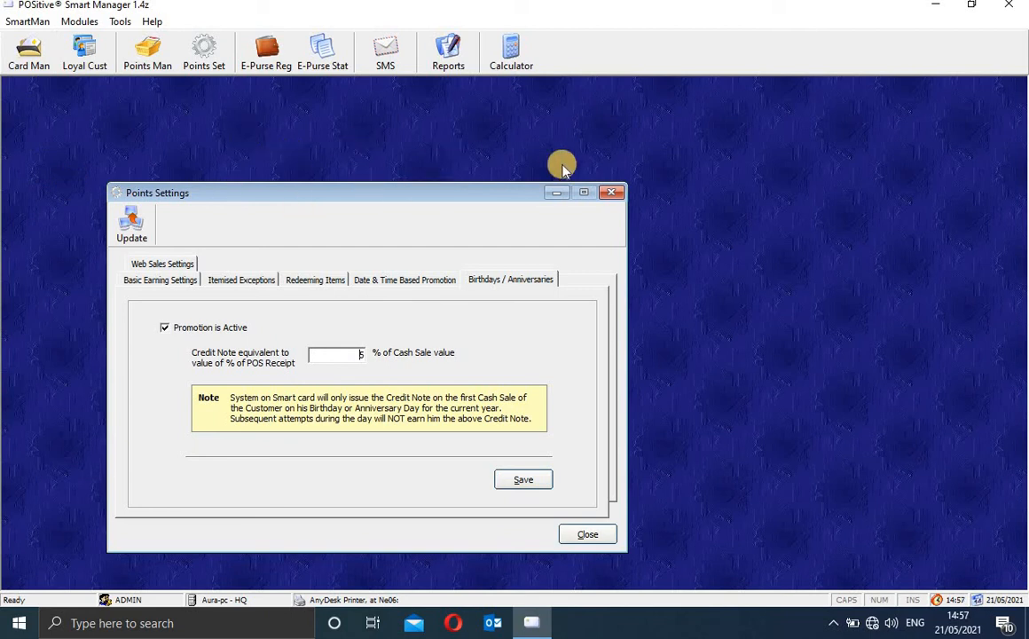
Step: Look at a new customer's personal details form in Loyal Customer Manager, then close it unsaved
click(76, 48)
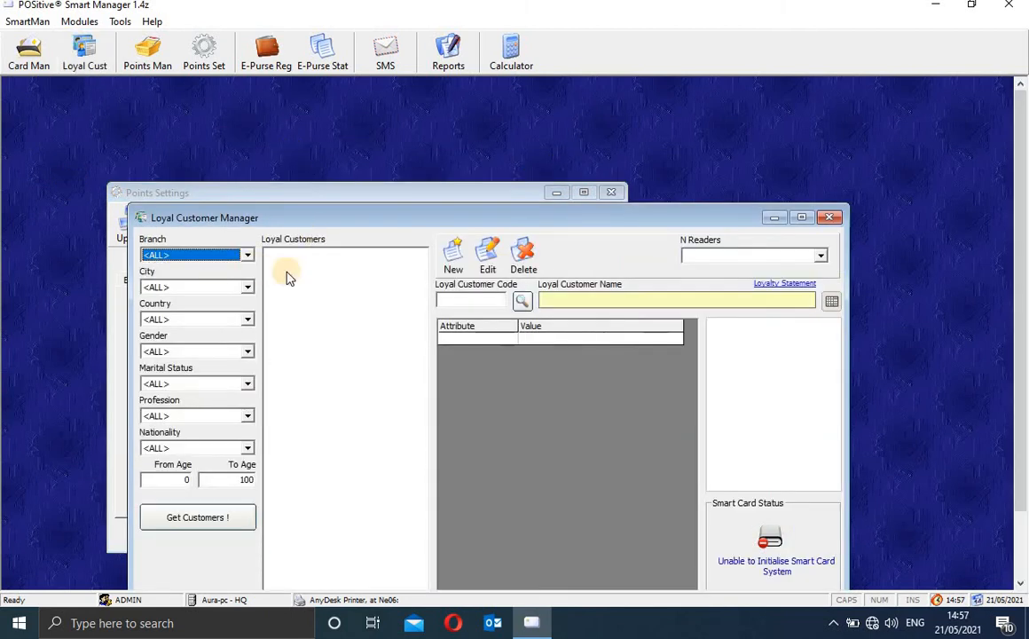
click(454, 259)
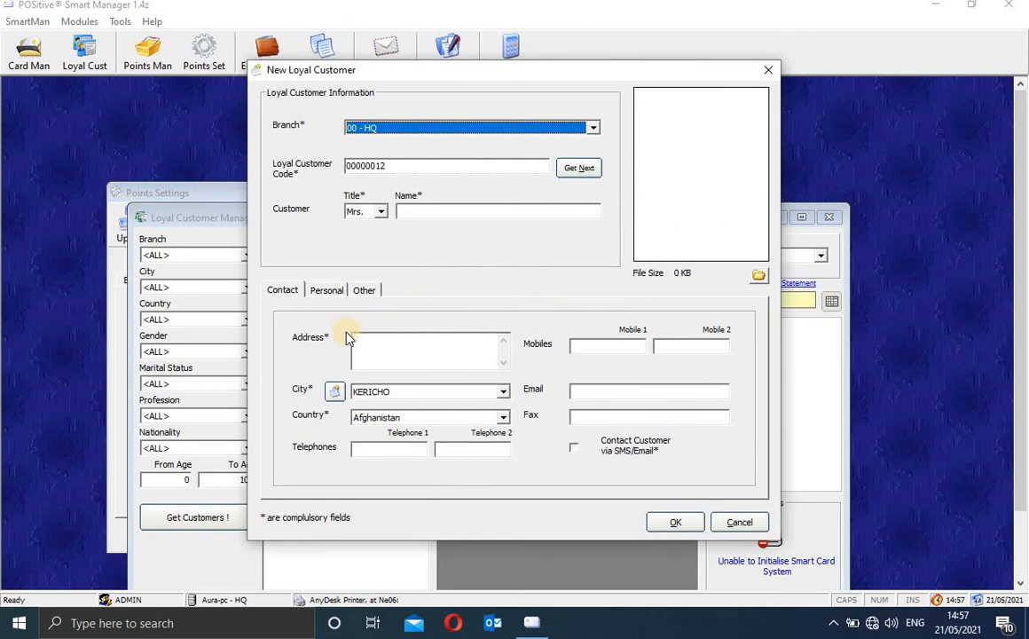
click(328, 290)
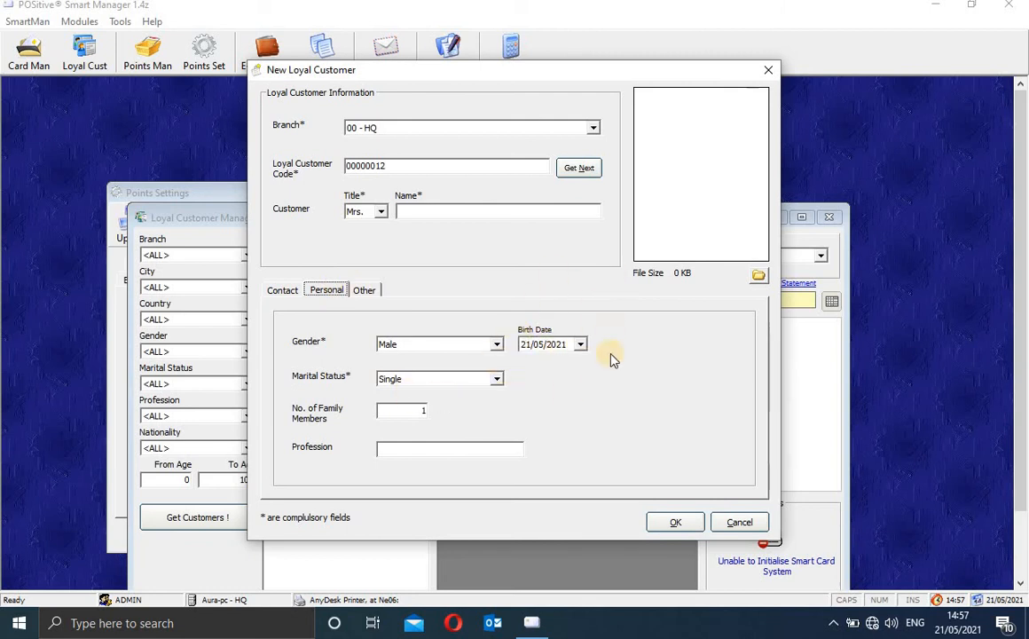
click(768, 70)
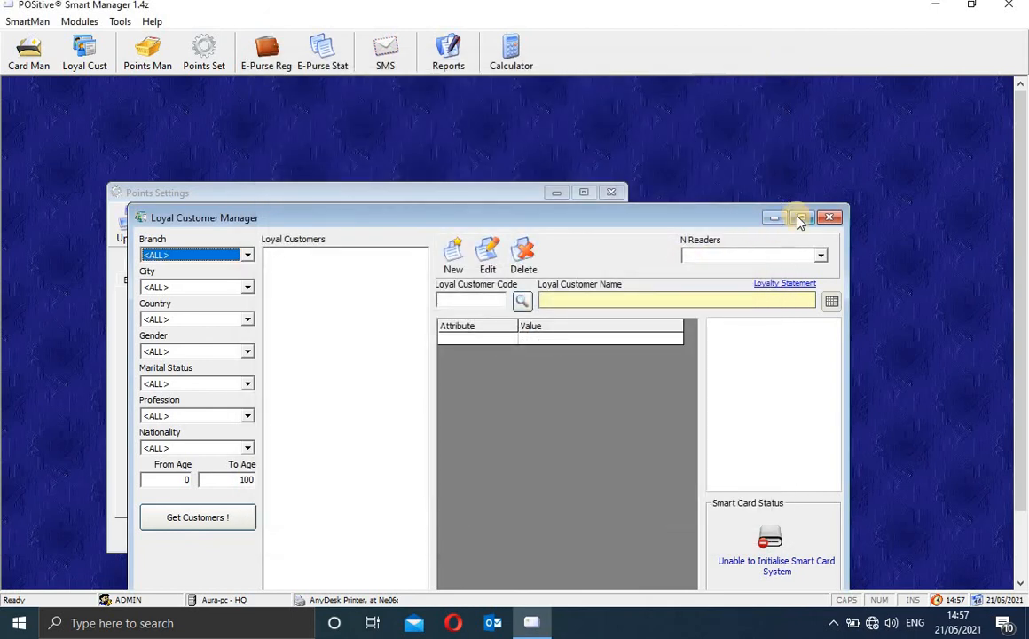
click(830, 217)
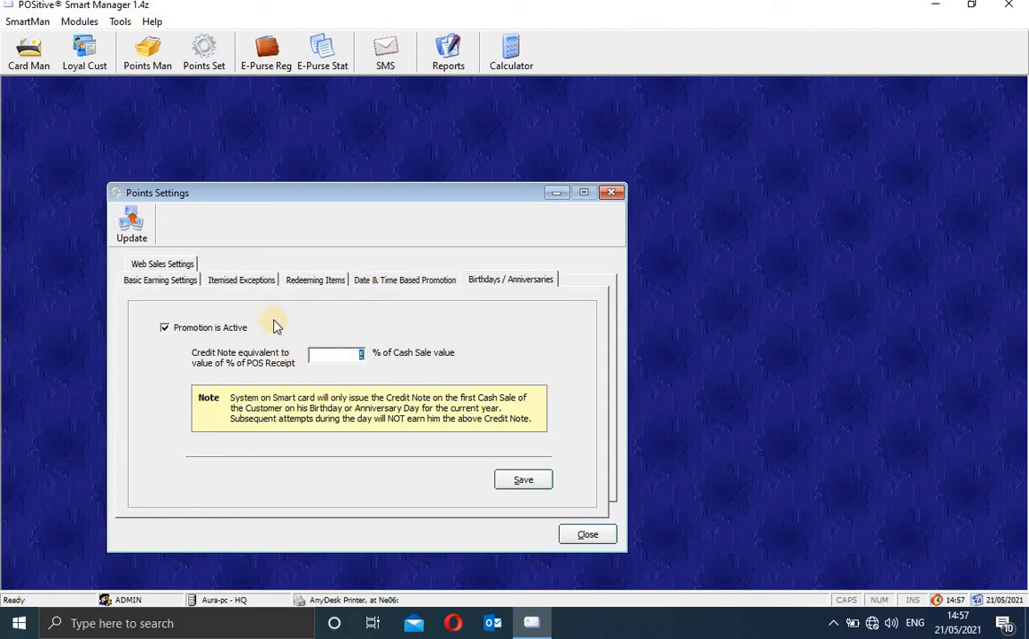
click(241, 328)
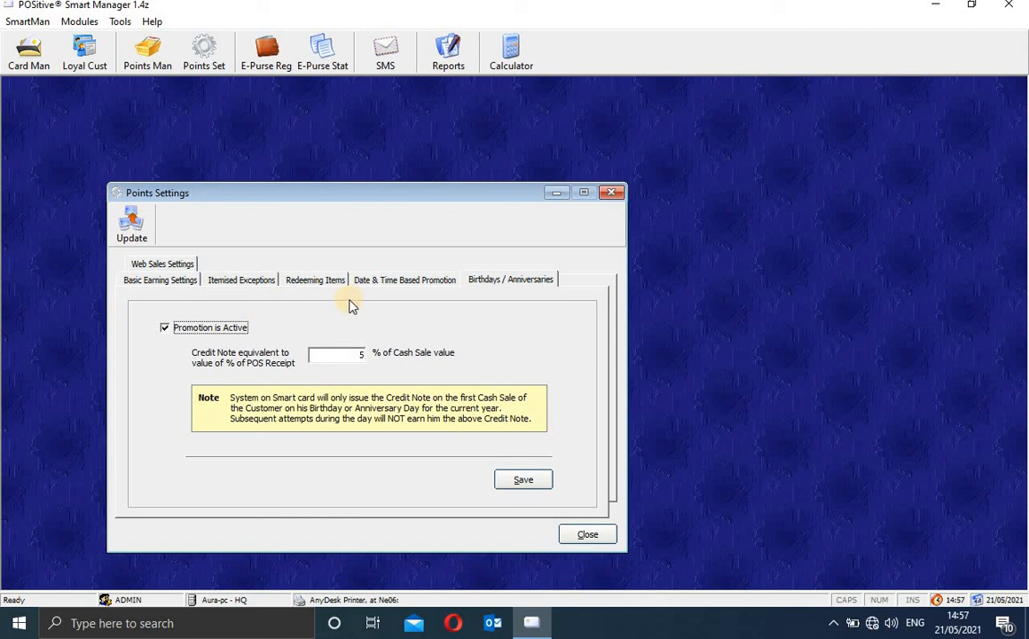
click(131, 222)
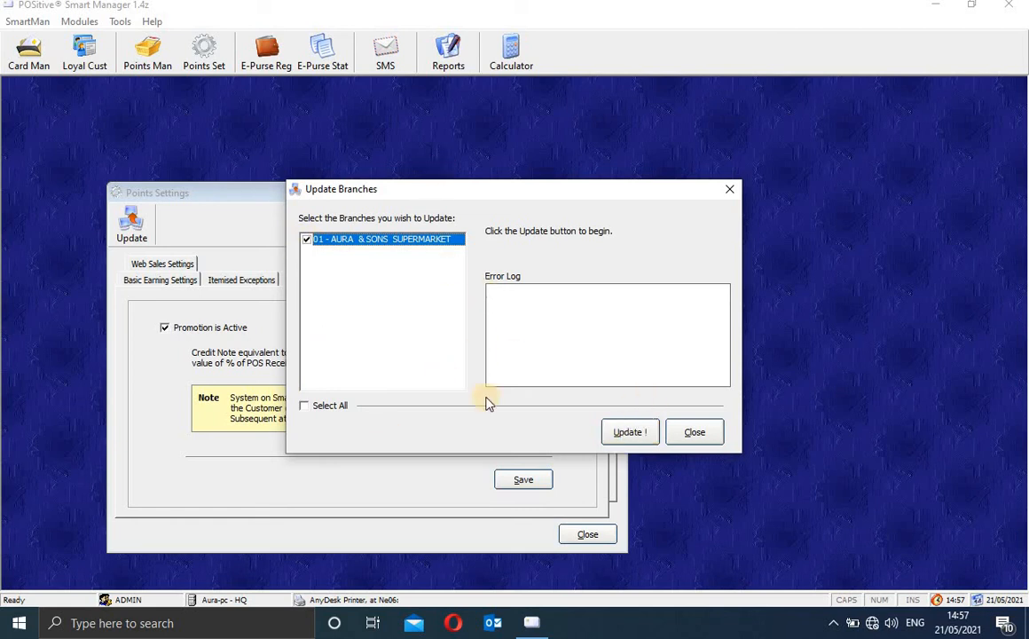
click(727, 192)
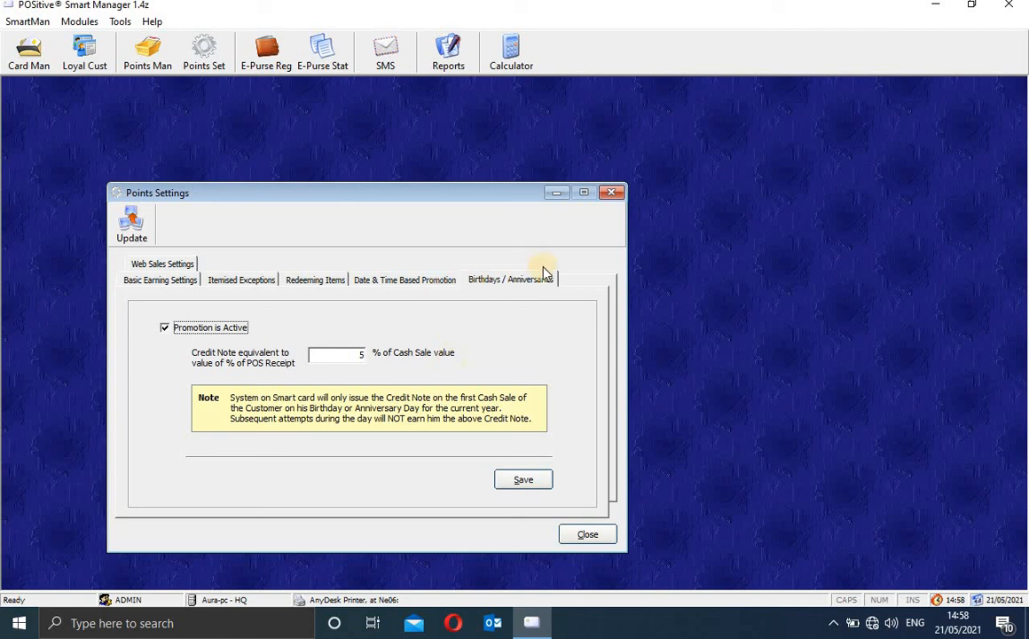
Step: Look up a loyal customer in E-Purse registration and review their activated e-purse details
click(611, 192)
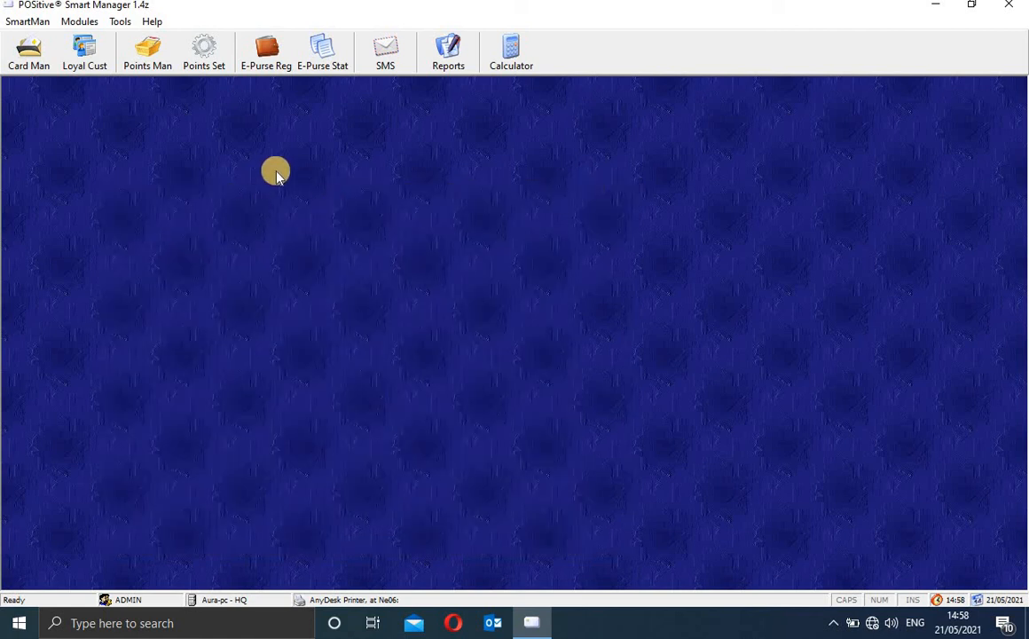
click(263, 67)
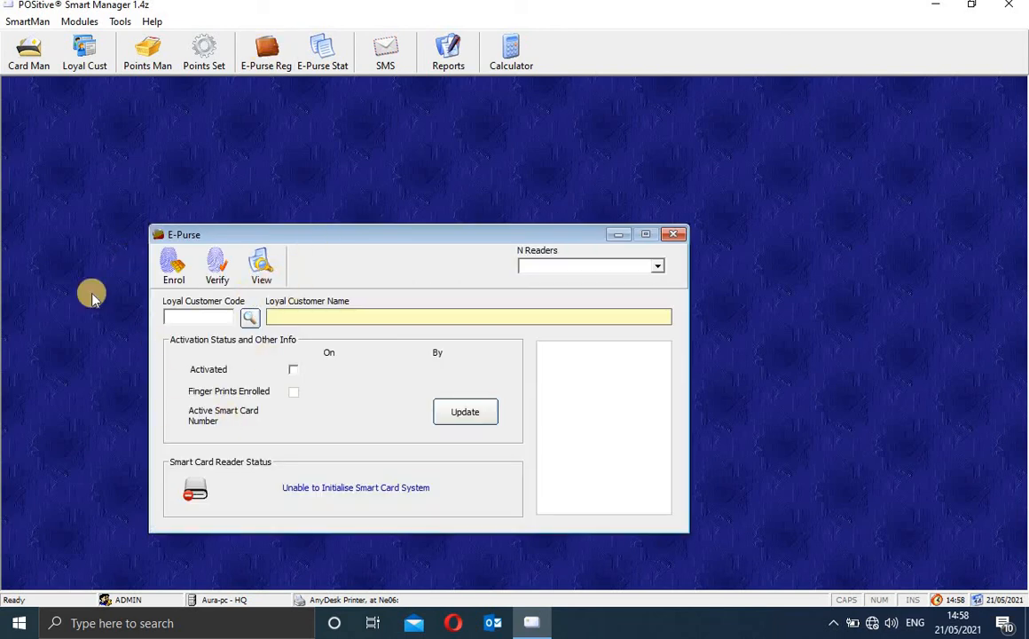
click(249, 319)
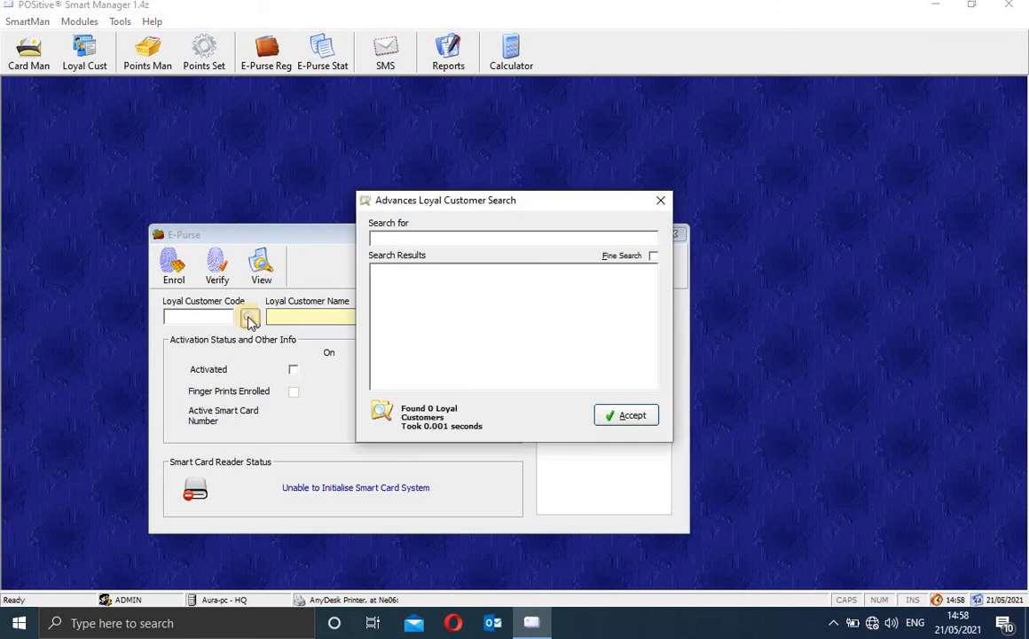
click(642, 417)
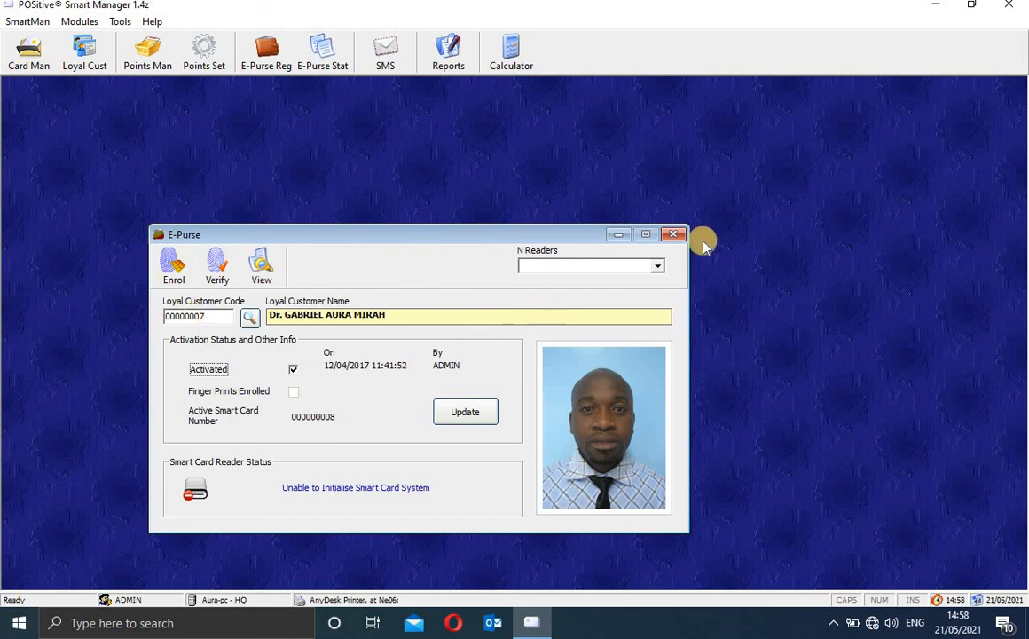
click(674, 235)
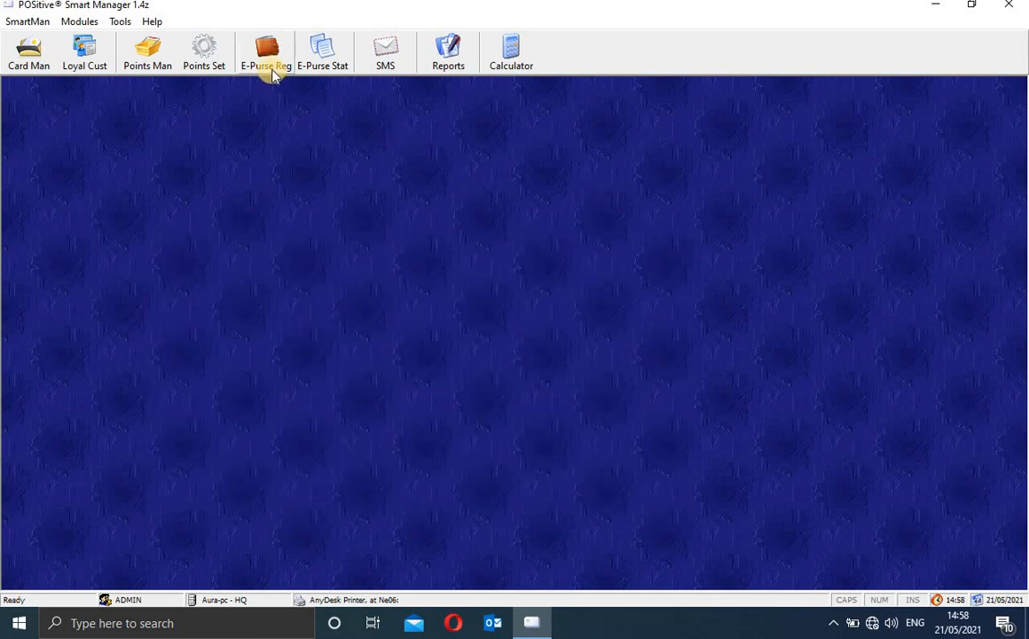
Step: Pull up the customer's e-purse statement, select the -500.00 Bal Bf entry, and print it
click(330, 51)
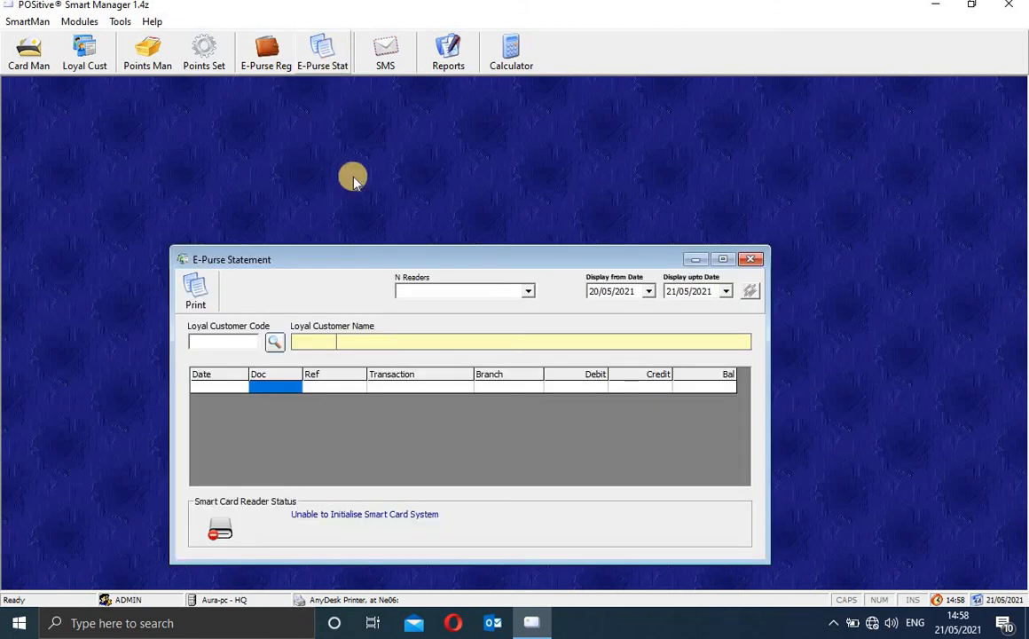
click(275, 343)
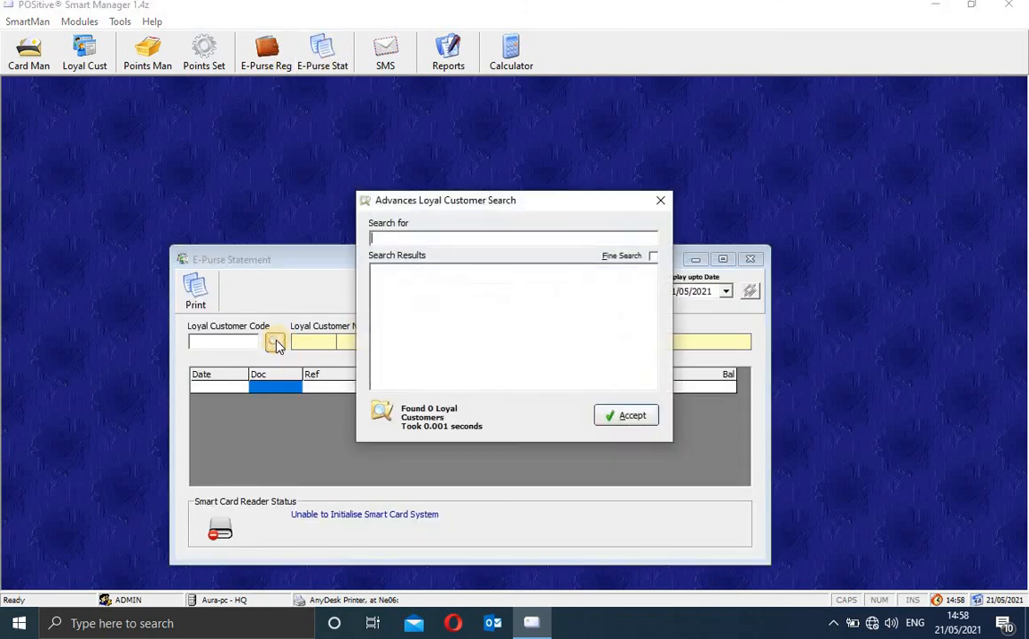
click(627, 415)
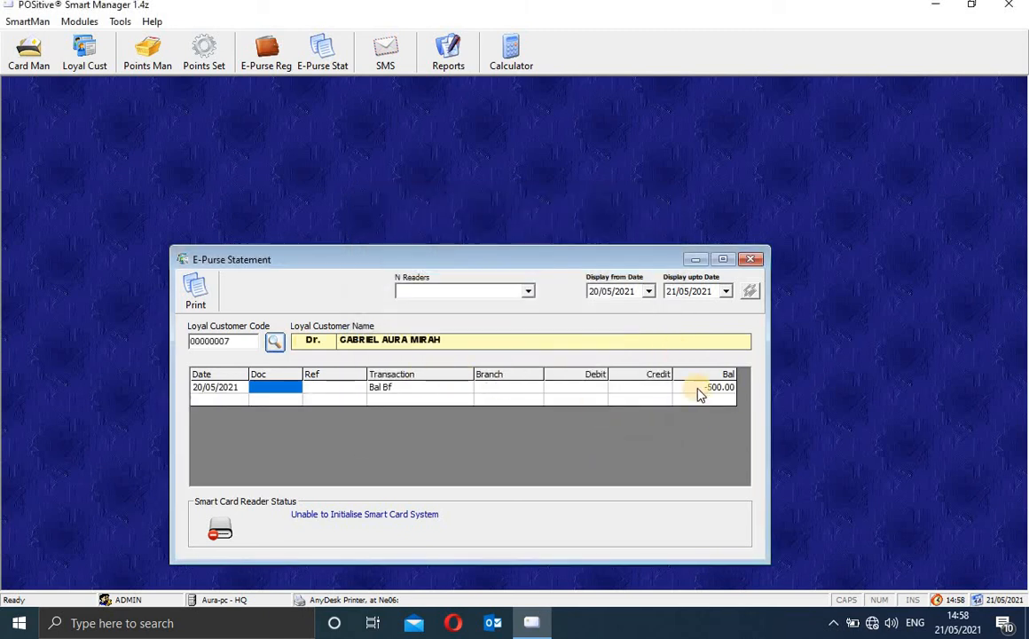
click(724, 388)
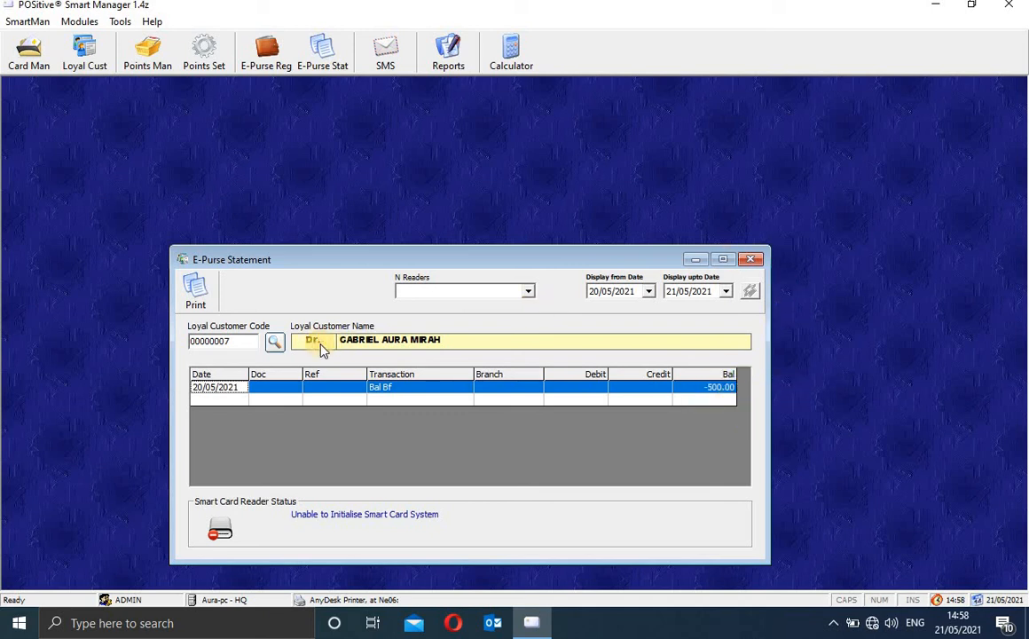
click(196, 294)
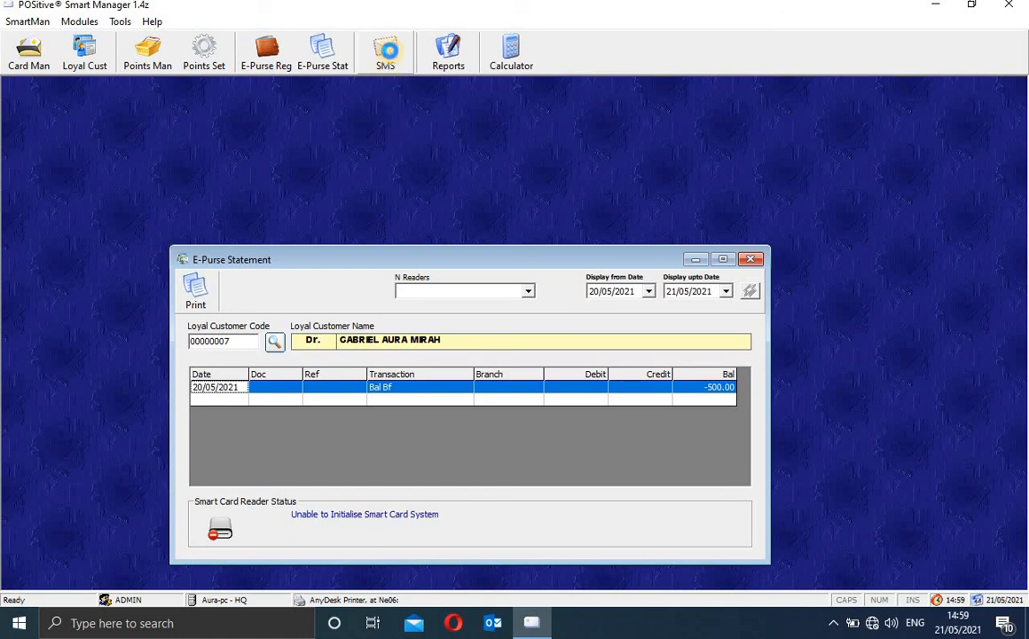
Step: Check the 500.00 credit figure and total in the statement preview before closing both windows
click(394, 74)
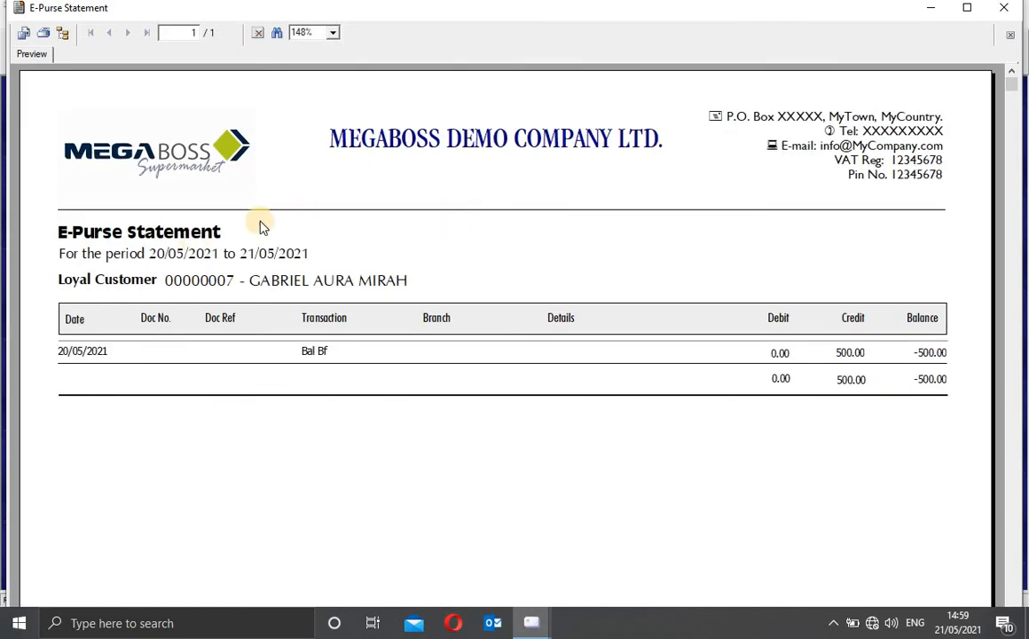
click(849, 355)
click(851, 381)
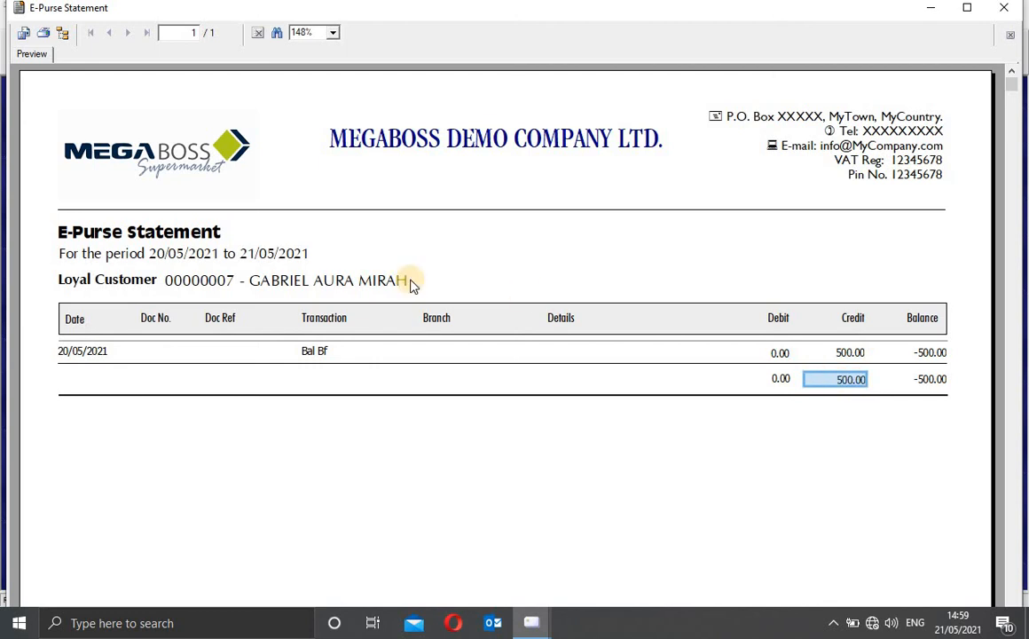
click(1011, 15)
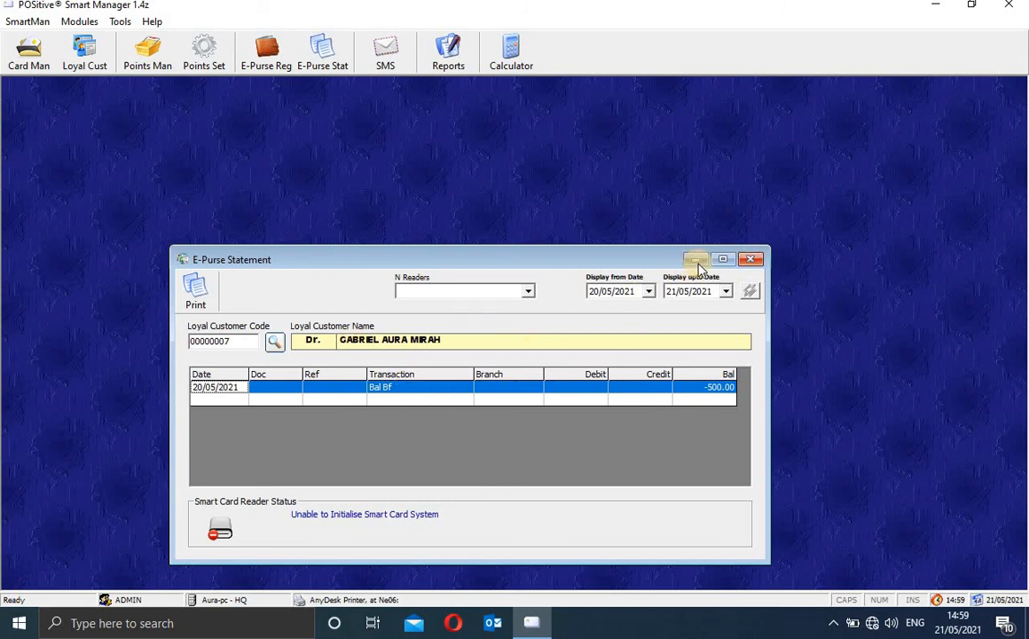
click(751, 260)
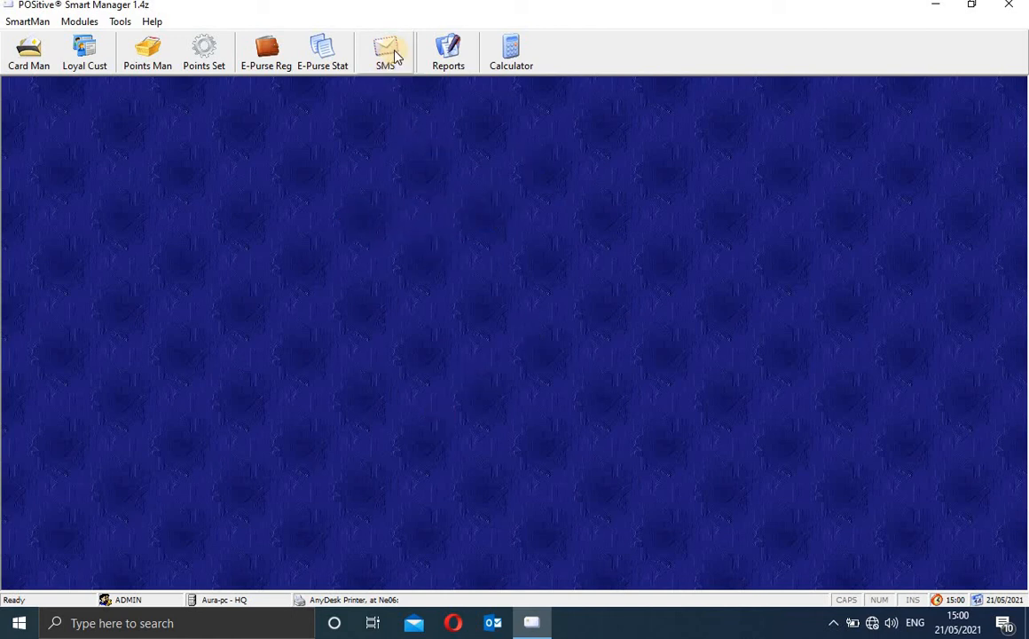
Step: Preview the Smart Card Listing from Loyalty Reports, totalling 2 cards, then close the preview
click(449, 53)
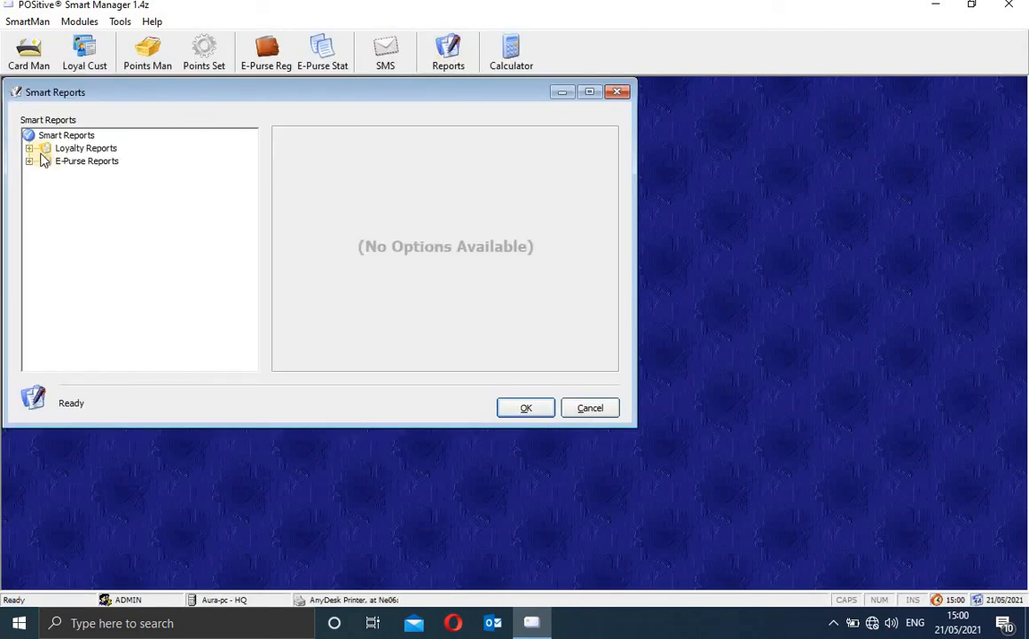
click(29, 148)
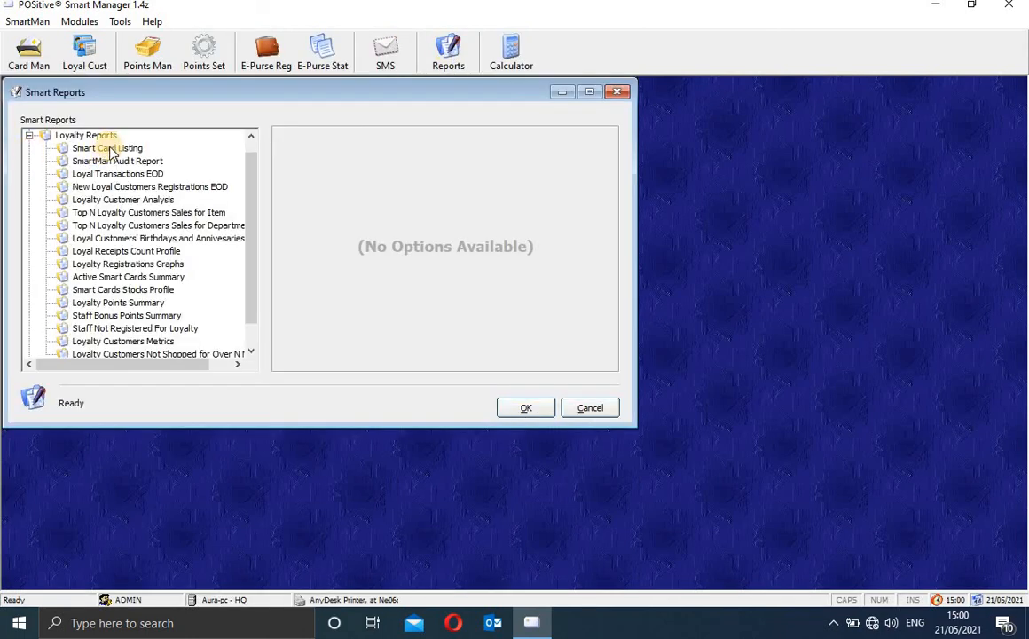
click(130, 149)
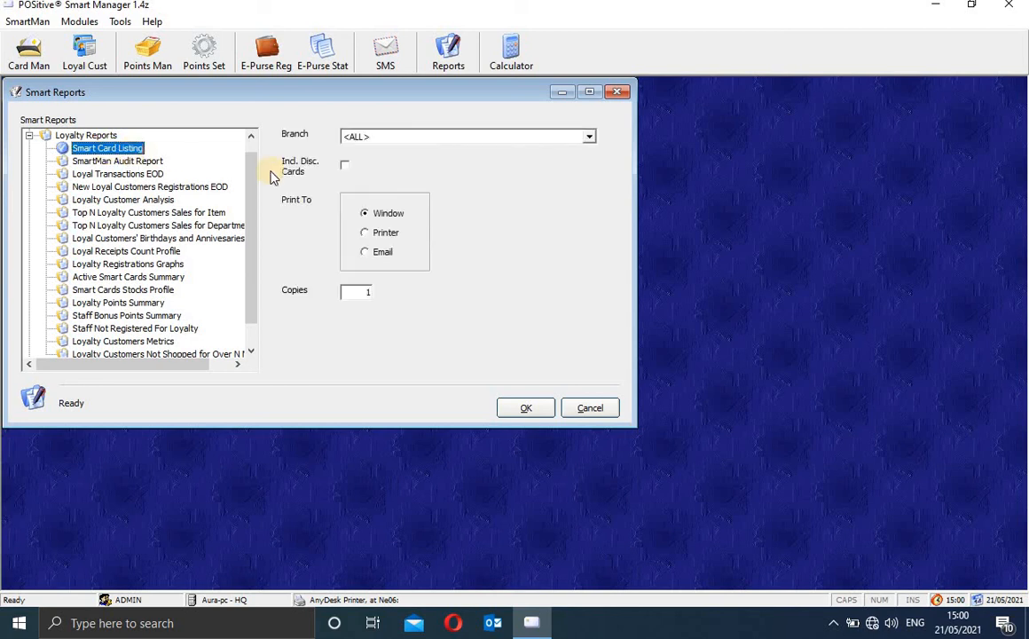
click(528, 410)
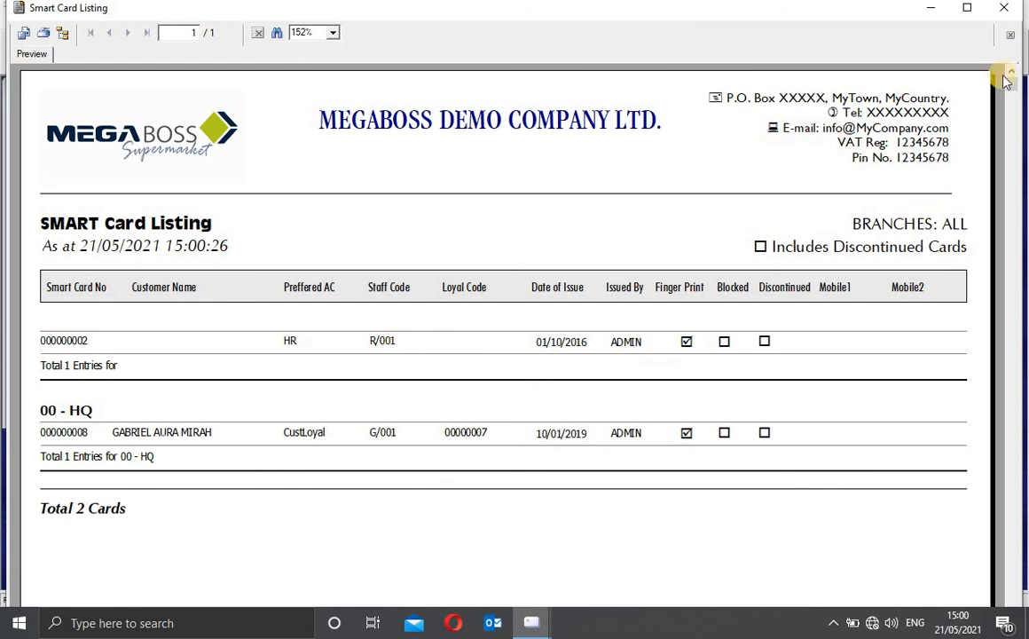
click(1010, 11)
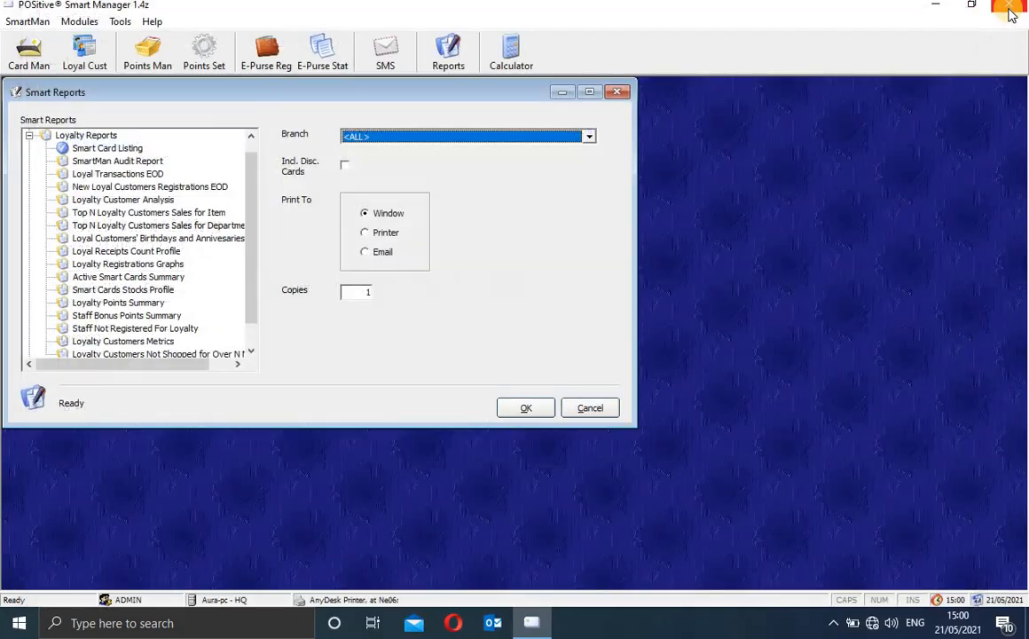
Step: Preview the empty SmartMan Audit Report for 21/05/2021, then select Loyalty Customer Analysis
click(130, 161)
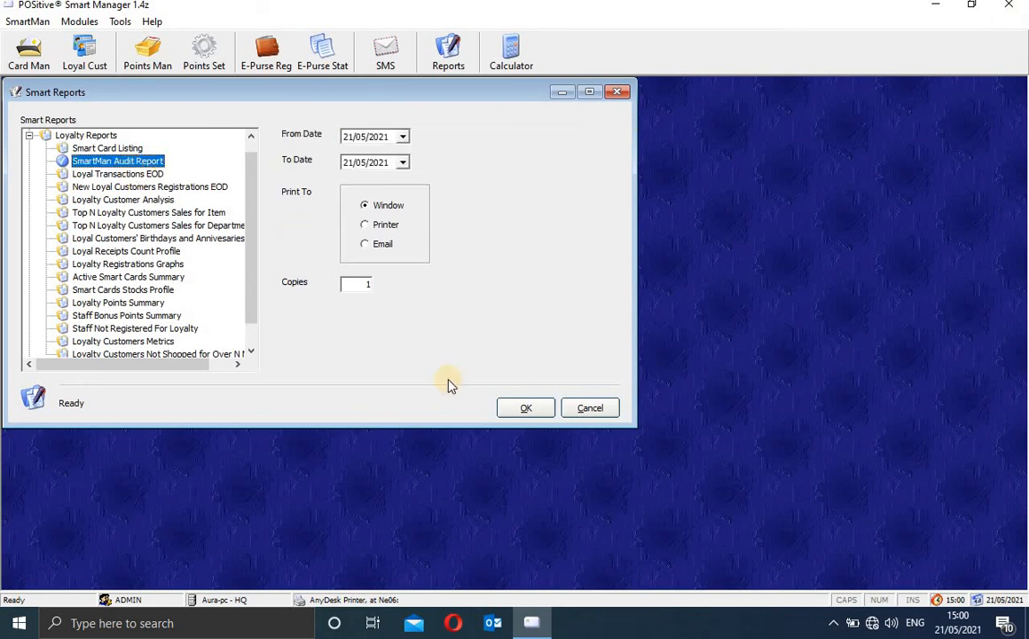
click(508, 407)
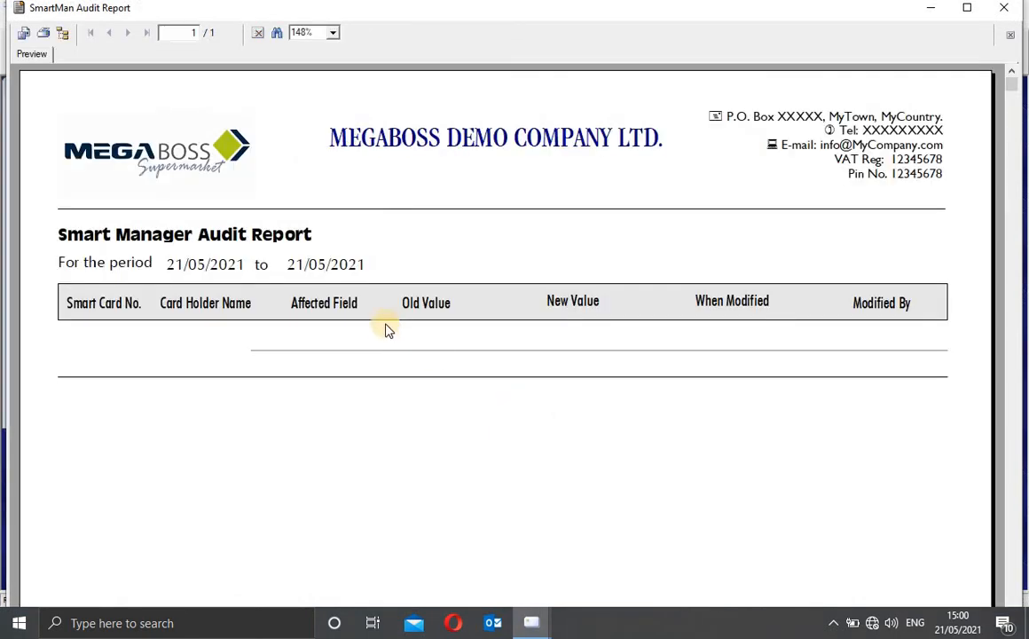
click(232, 309)
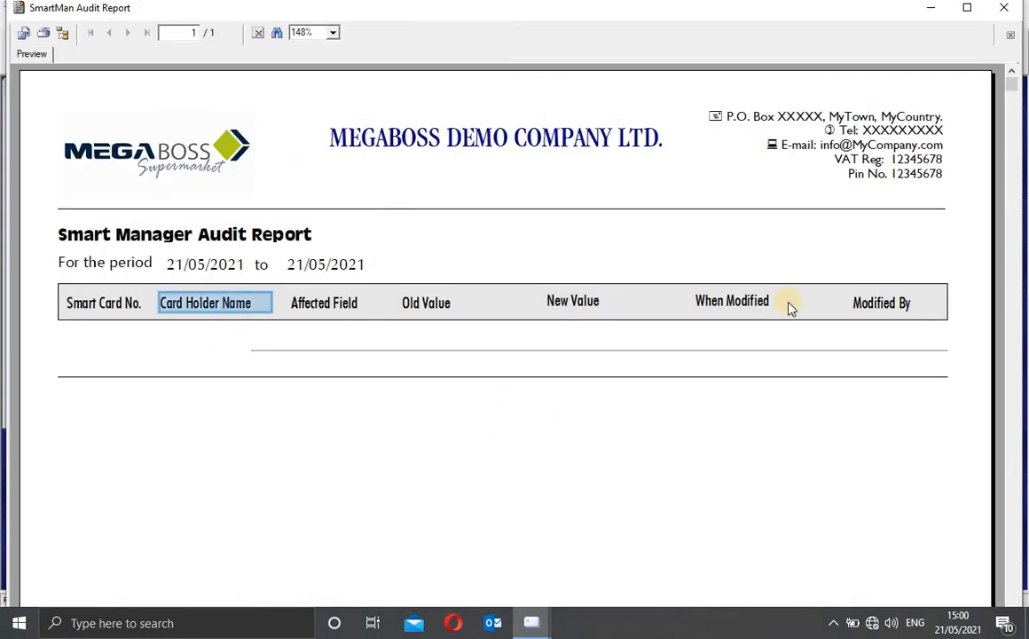
click(1007, 9)
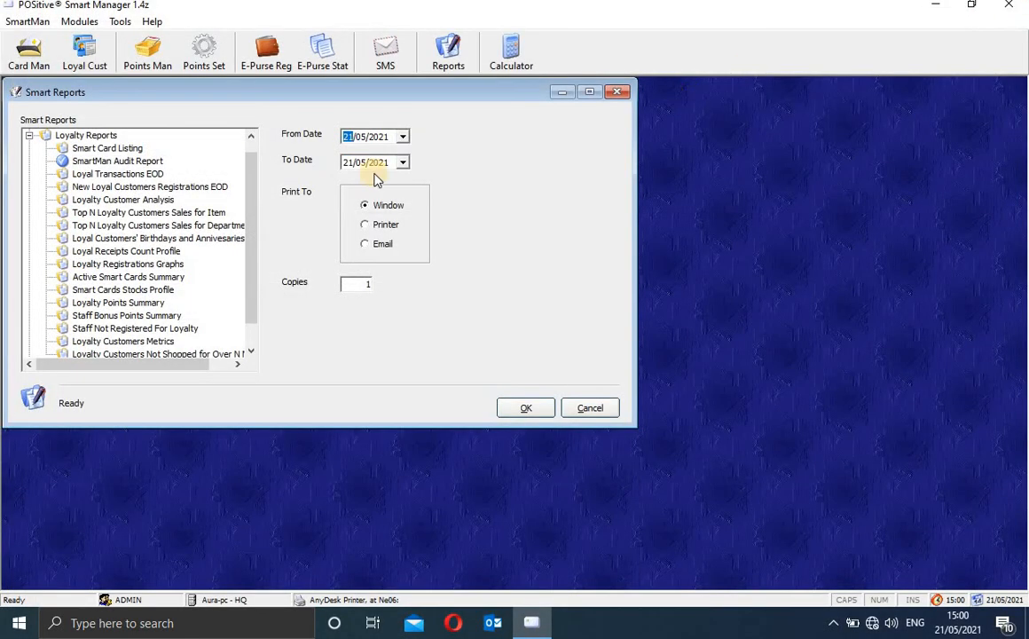
drag(253, 205, 253, 271)
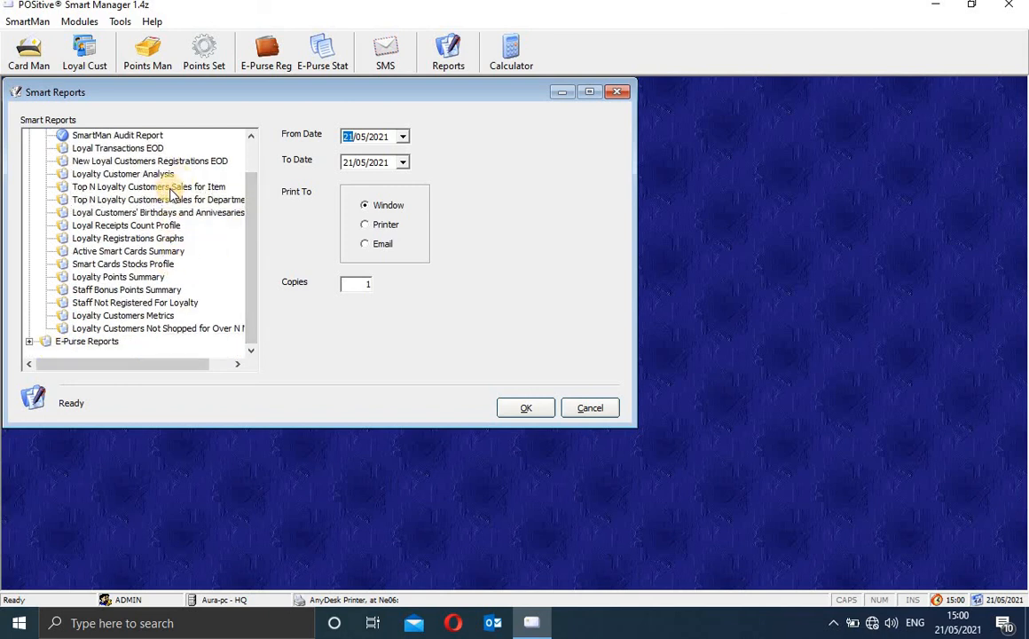
click(135, 174)
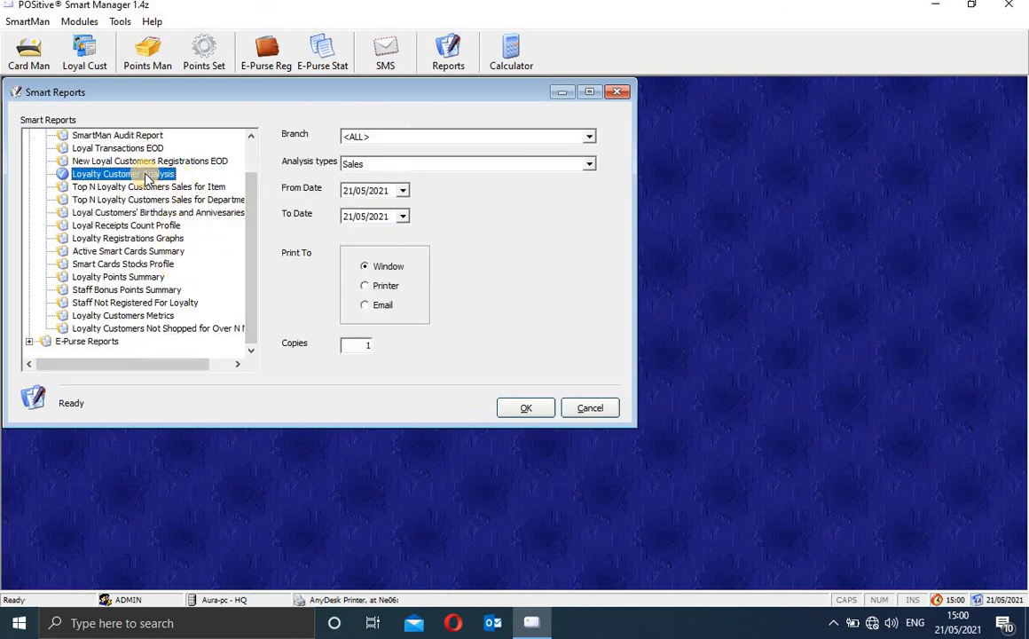
Step: Preview the Loyalty Customer Analysis showing two customers valued 0.00, then close it
click(523, 404)
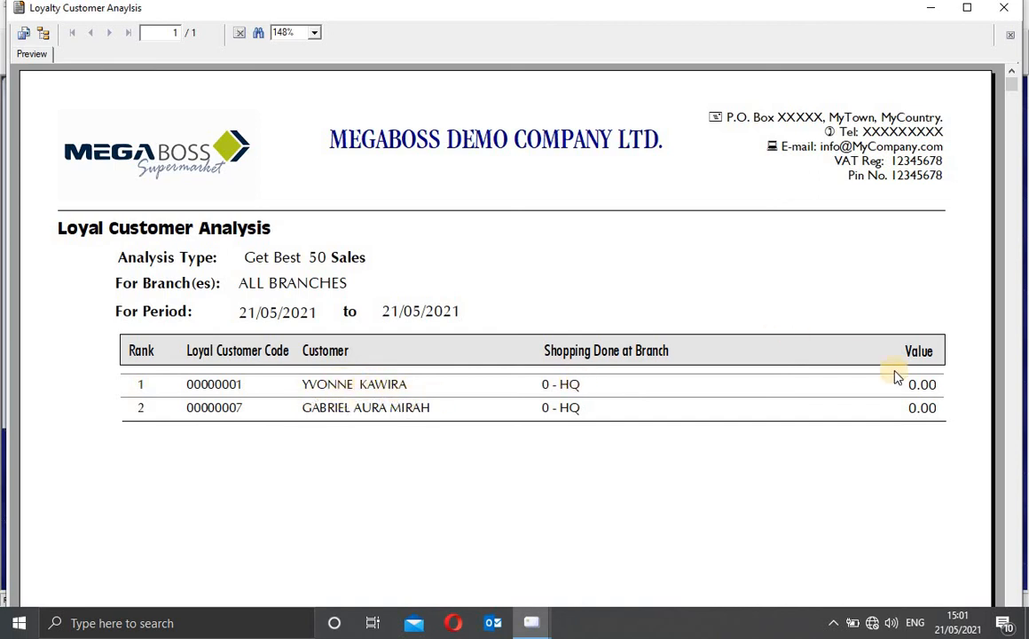
click(918, 387)
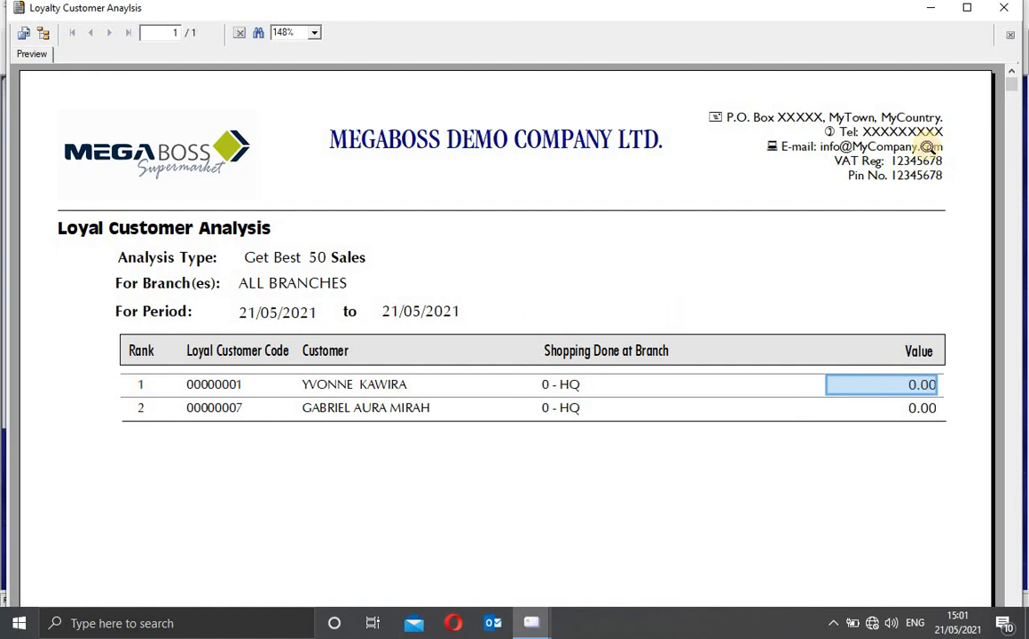
click(1003, 7)
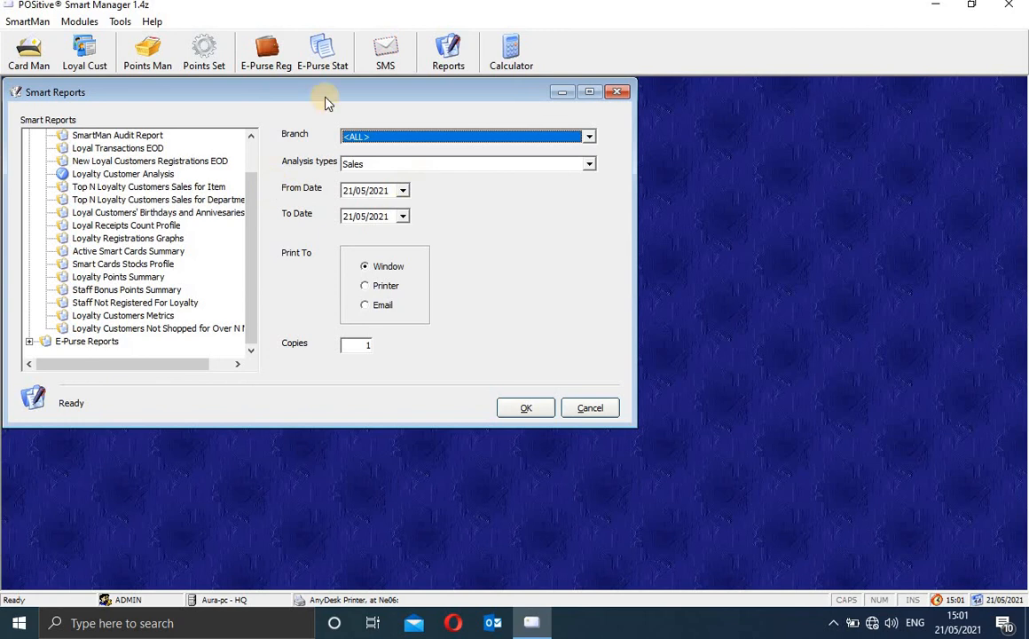
Step: Preview the Active Smart Cards Summary showing 2 active cards at 00 - HQ, then expand E-Purse Reports
drag(325, 102, 404, 149)
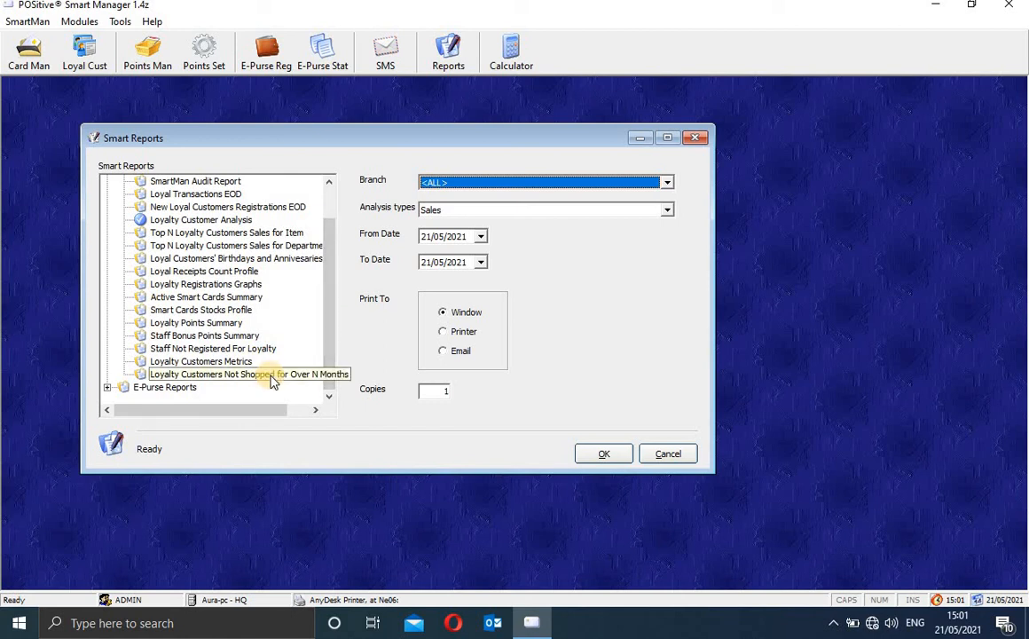
click(238, 297)
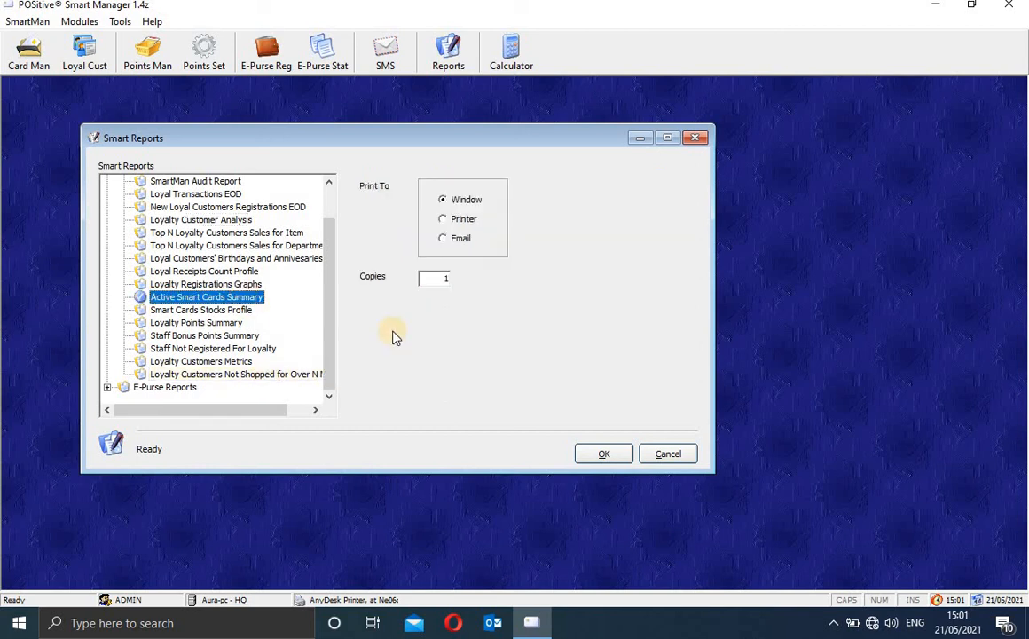
click(604, 454)
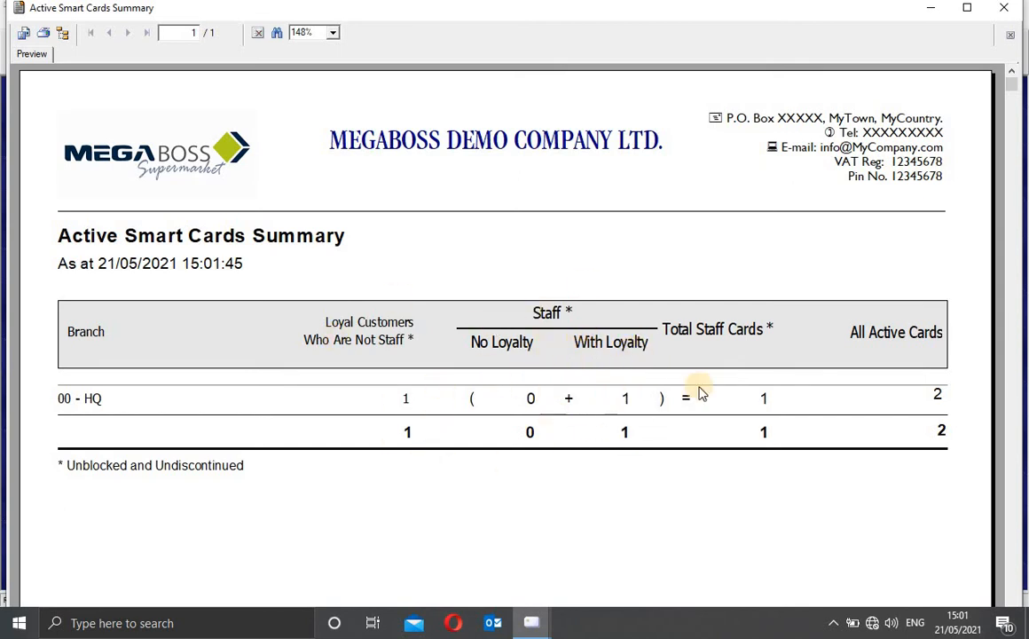
click(941, 395)
click(942, 431)
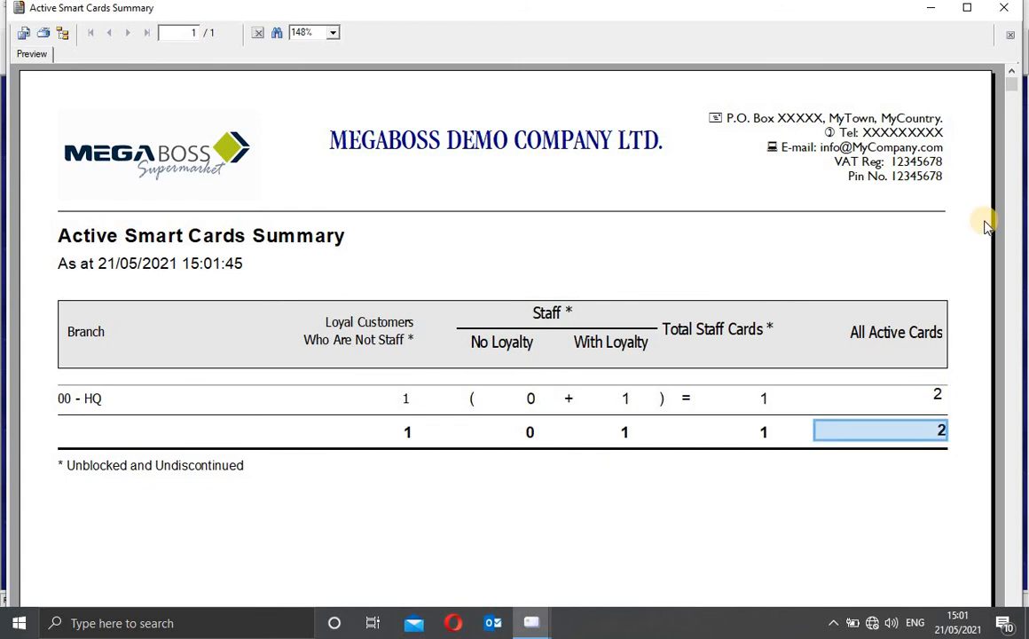
click(1008, 16)
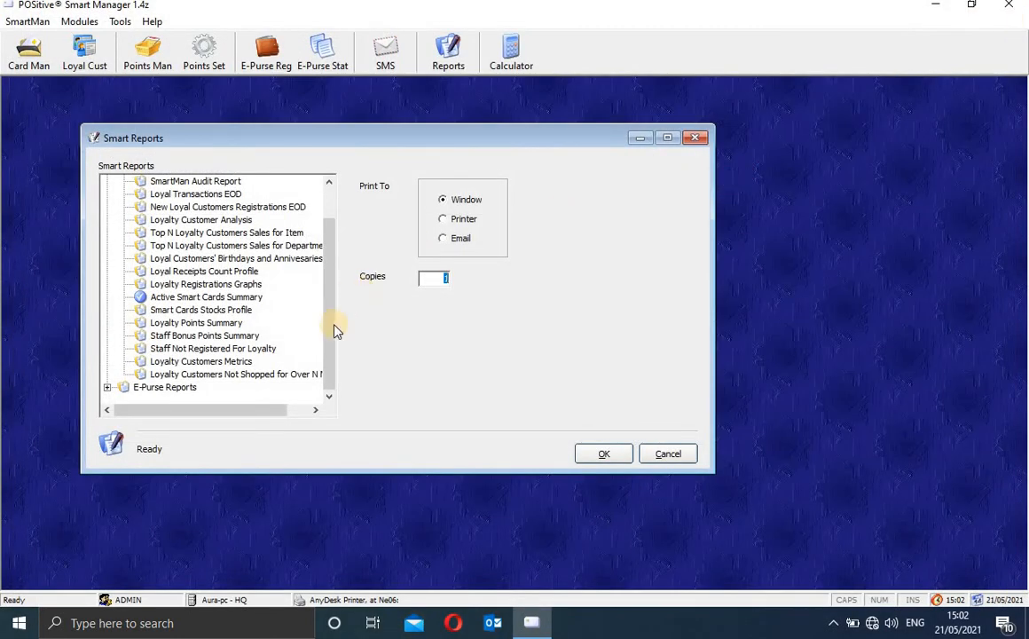
drag(330, 333, 330, 419)
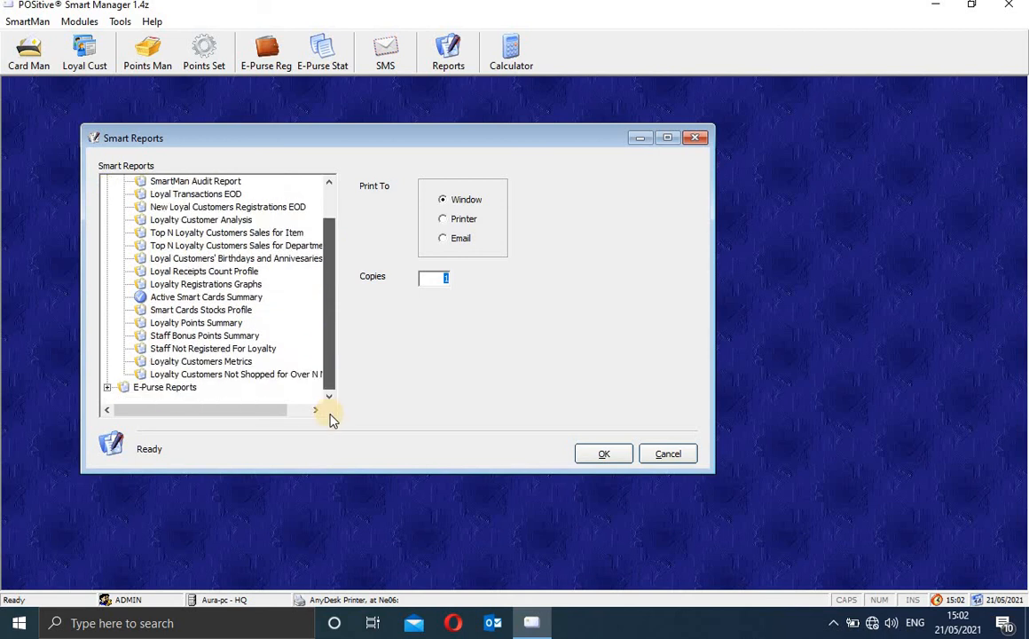
click(106, 387)
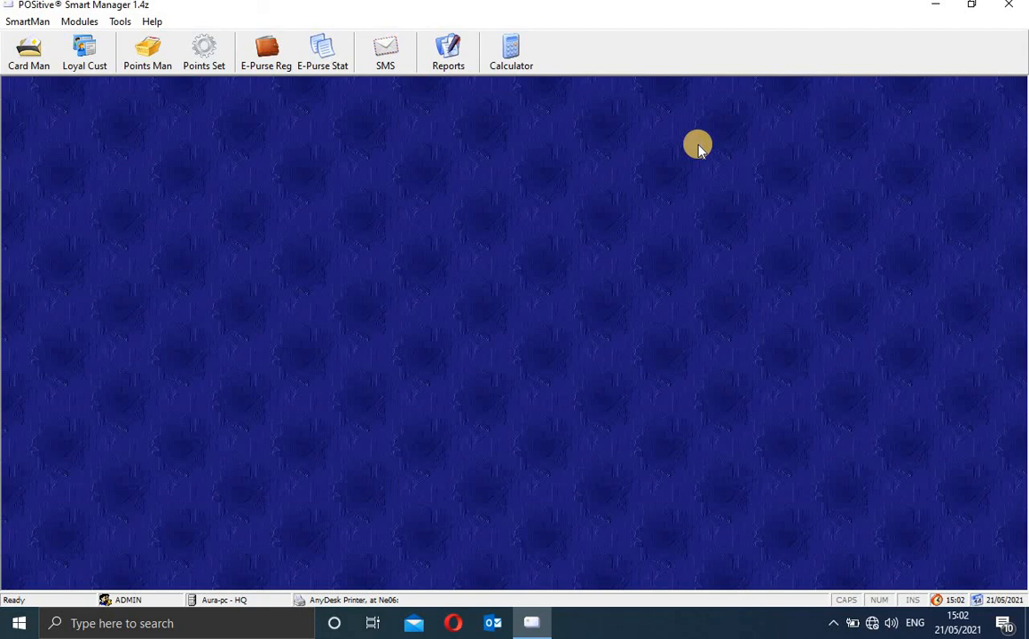
Step: Launch Windows Calculator and bring its Standard window, reading 0, to the front
click(520, 66)
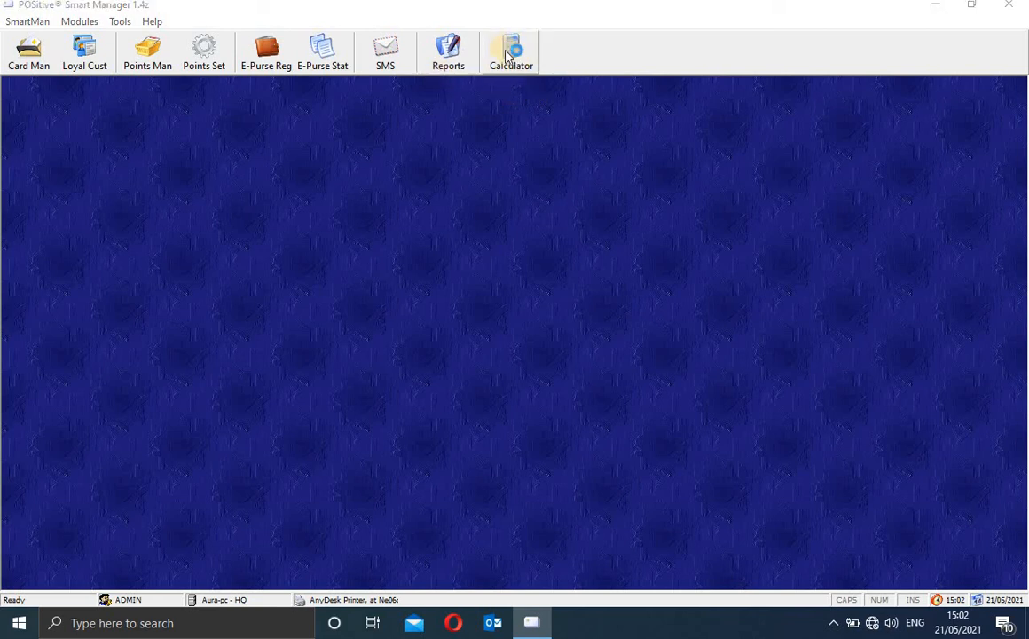
click(509, 55)
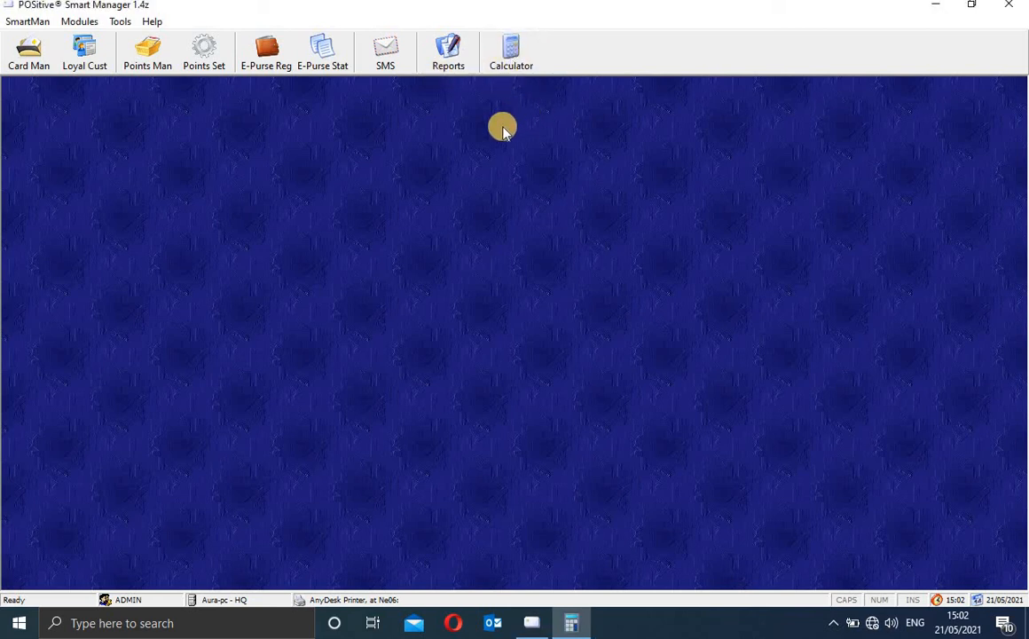
click(572, 624)
click(573, 632)
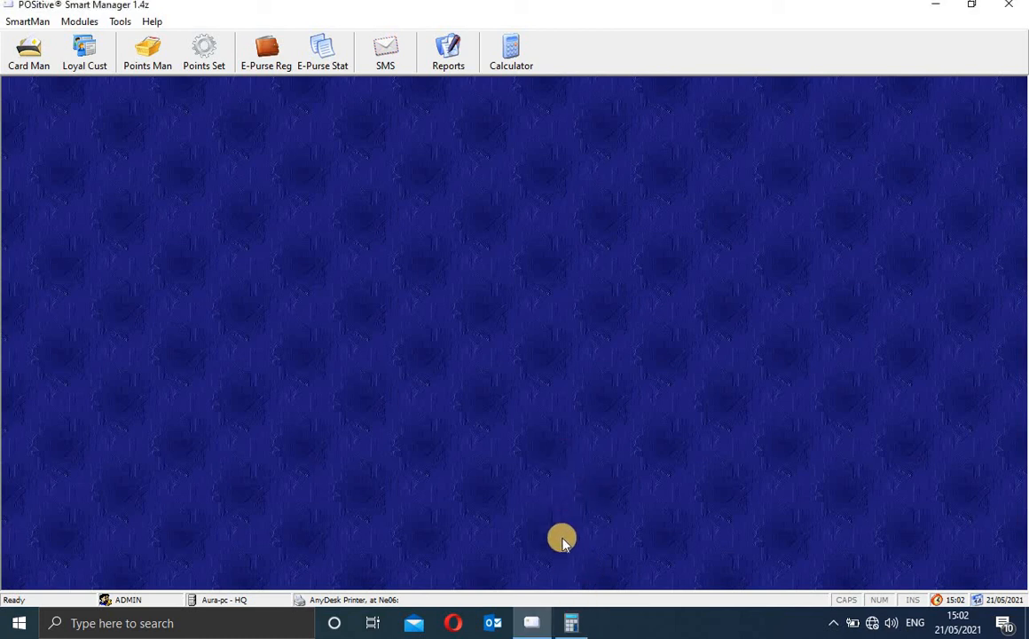
click(576, 626)
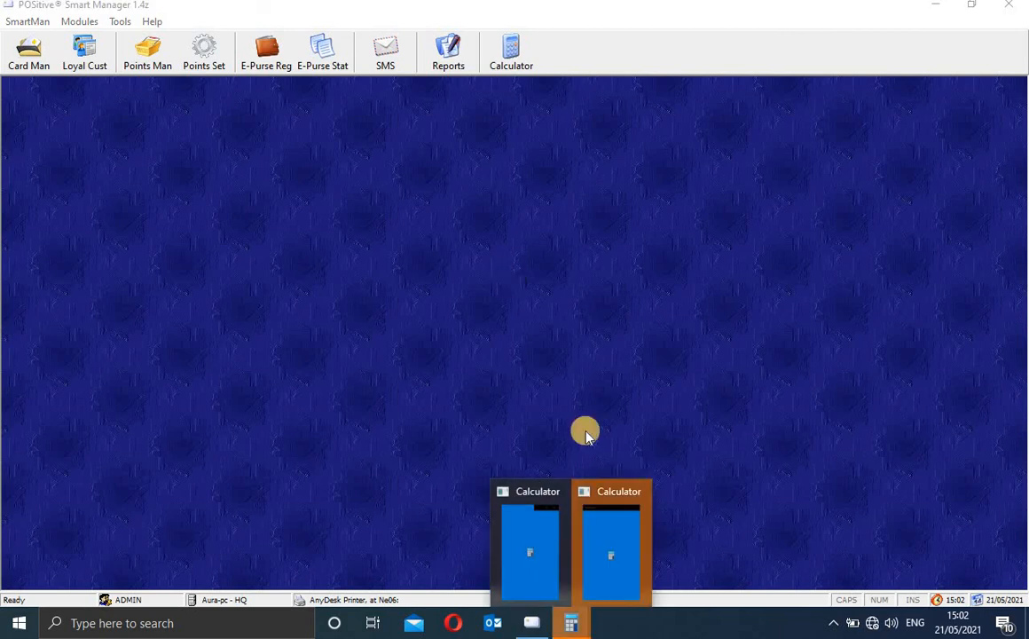
click(523, 551)
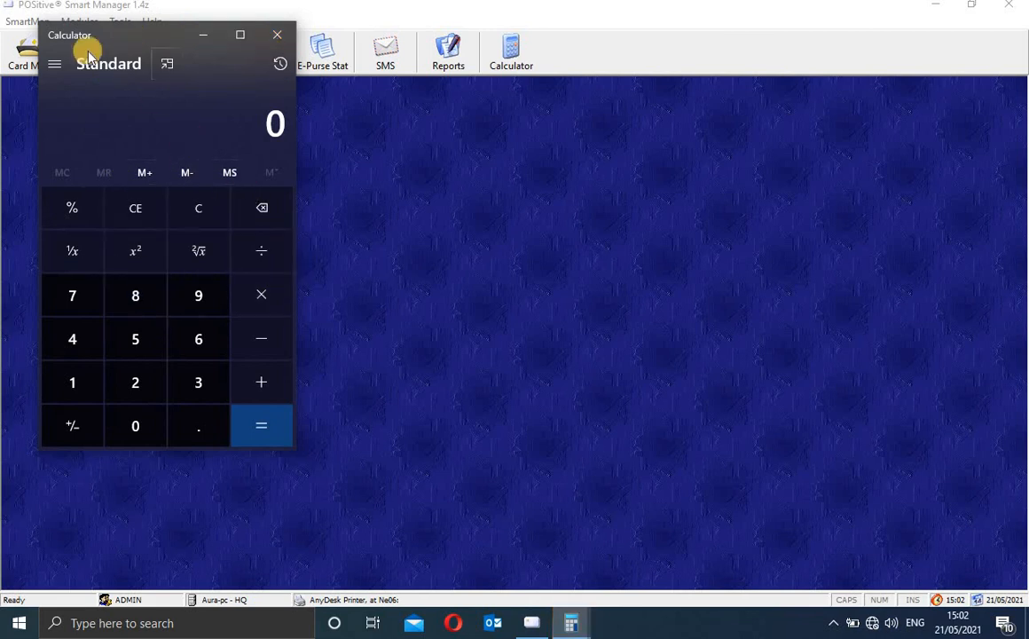
Step: Cycle the calculator through Scientific, Programmer, Graphing and Currency converter modes
click(57, 68)
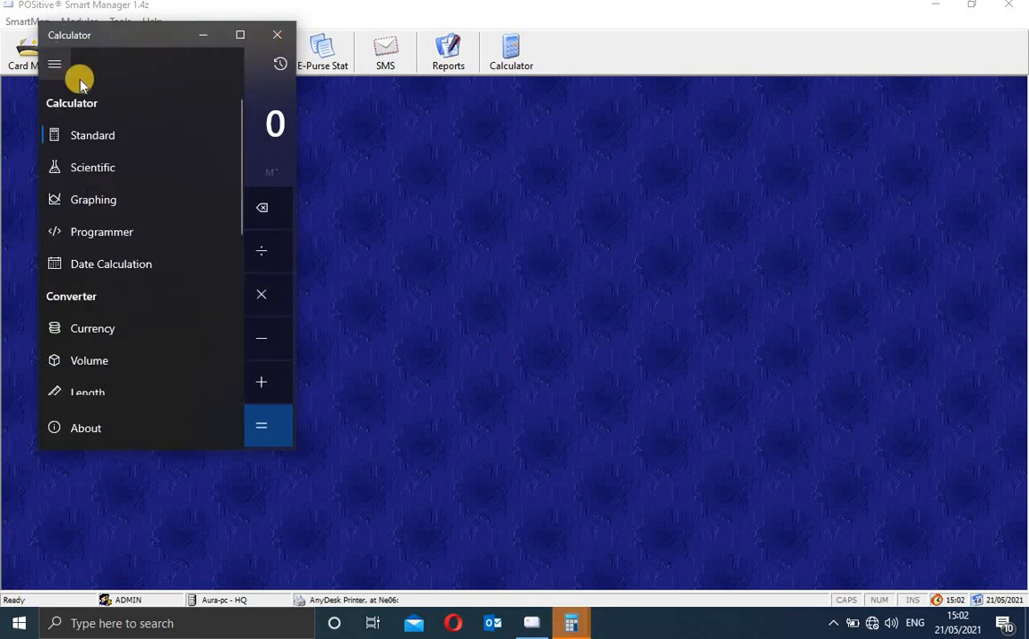
click(109, 176)
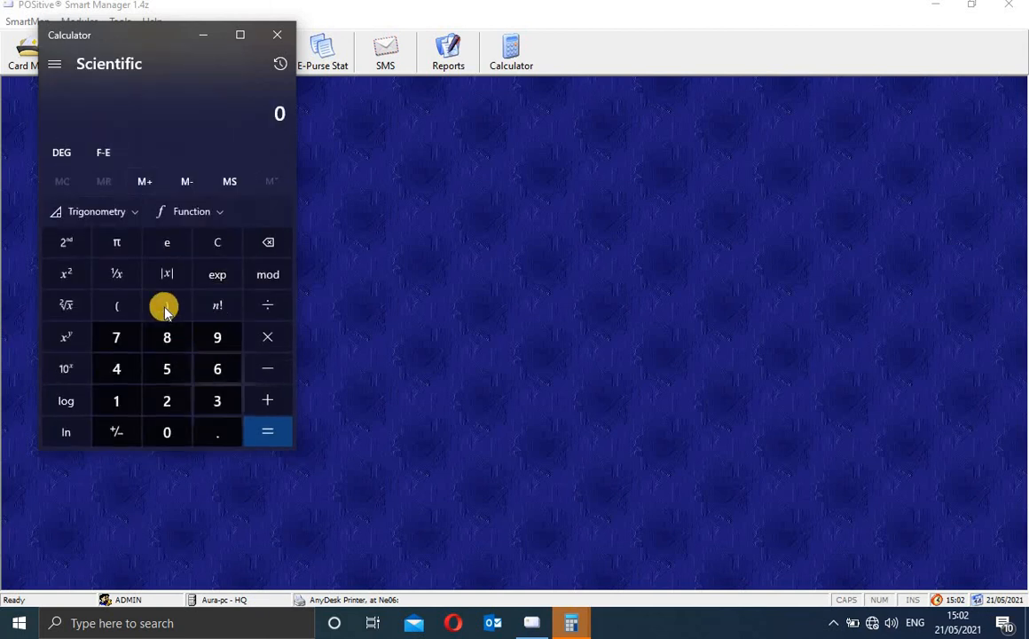
click(54, 63)
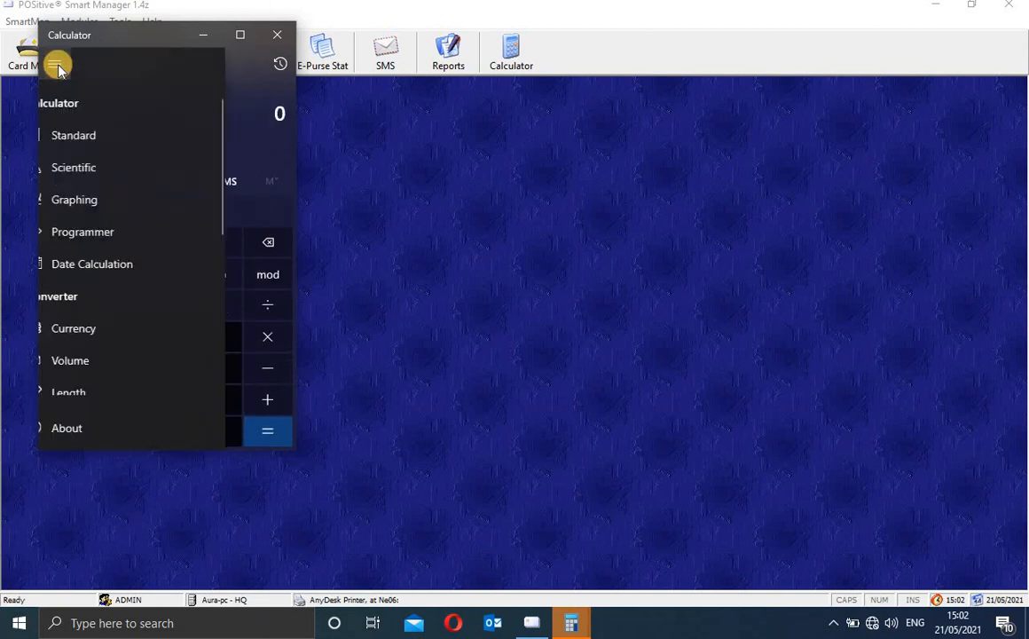
click(112, 244)
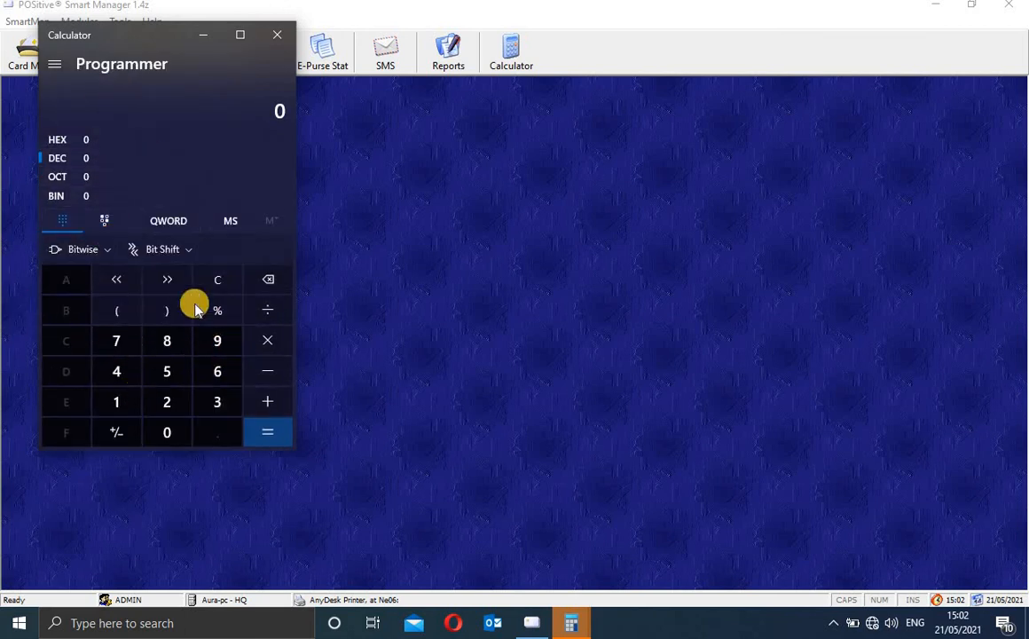
click(54, 64)
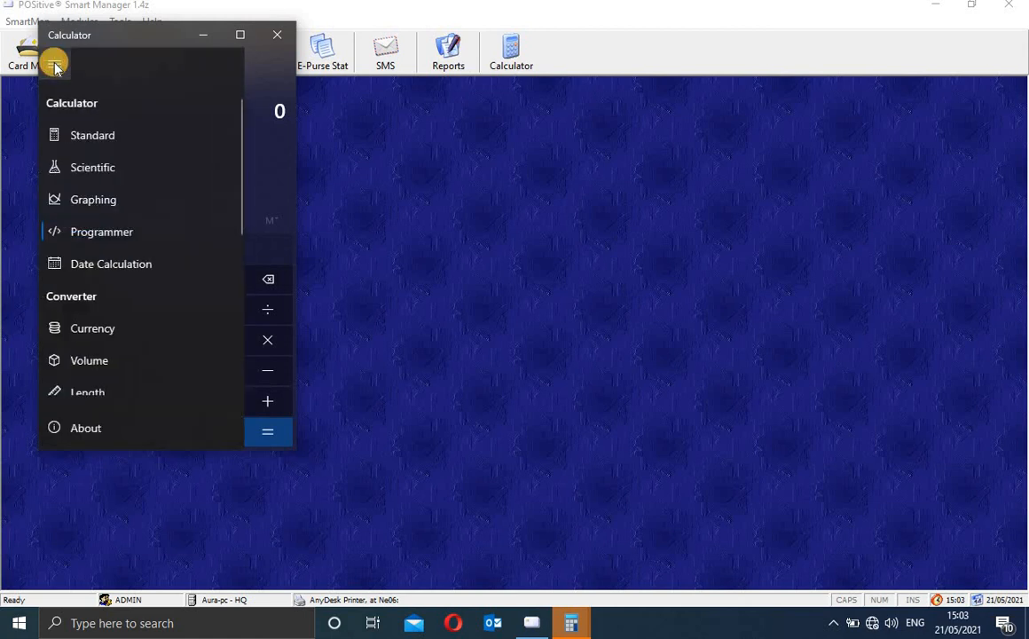
click(165, 198)
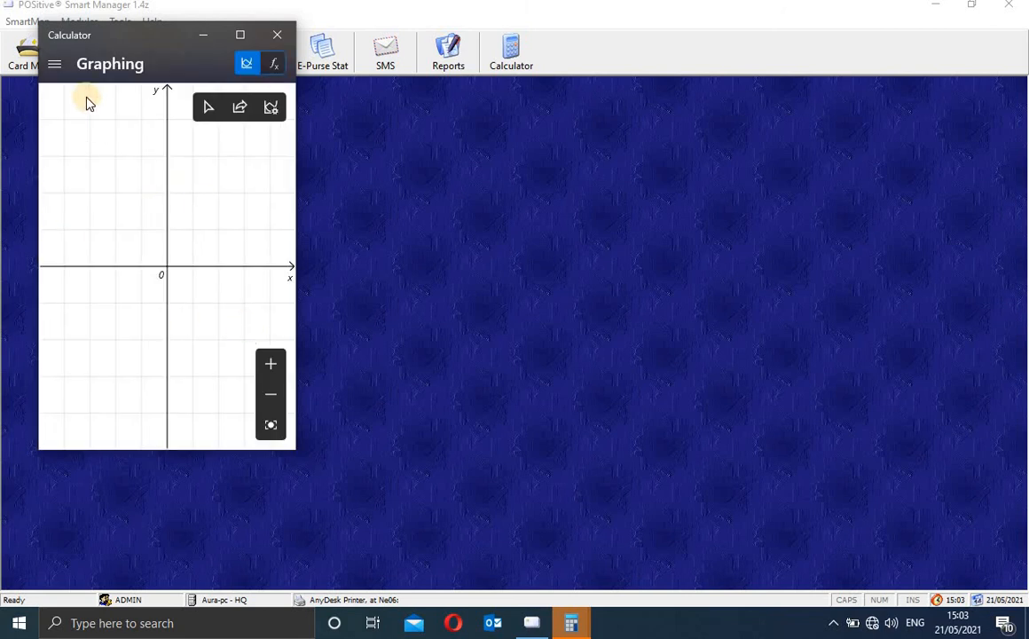
click(54, 64)
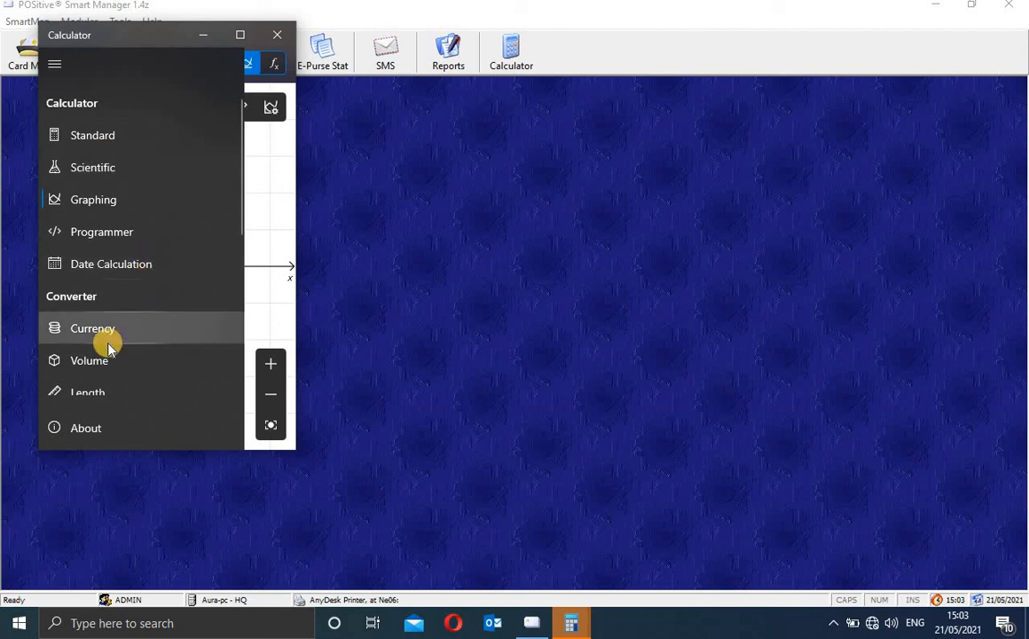
click(131, 329)
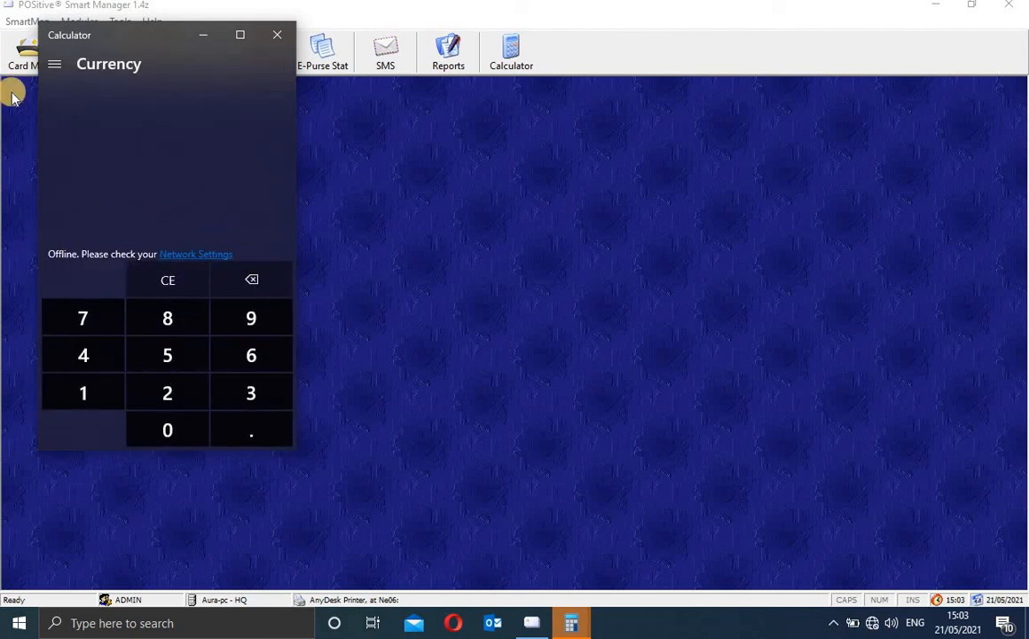
Step: Return the calculator to Standard mode and close its window
click(56, 65)
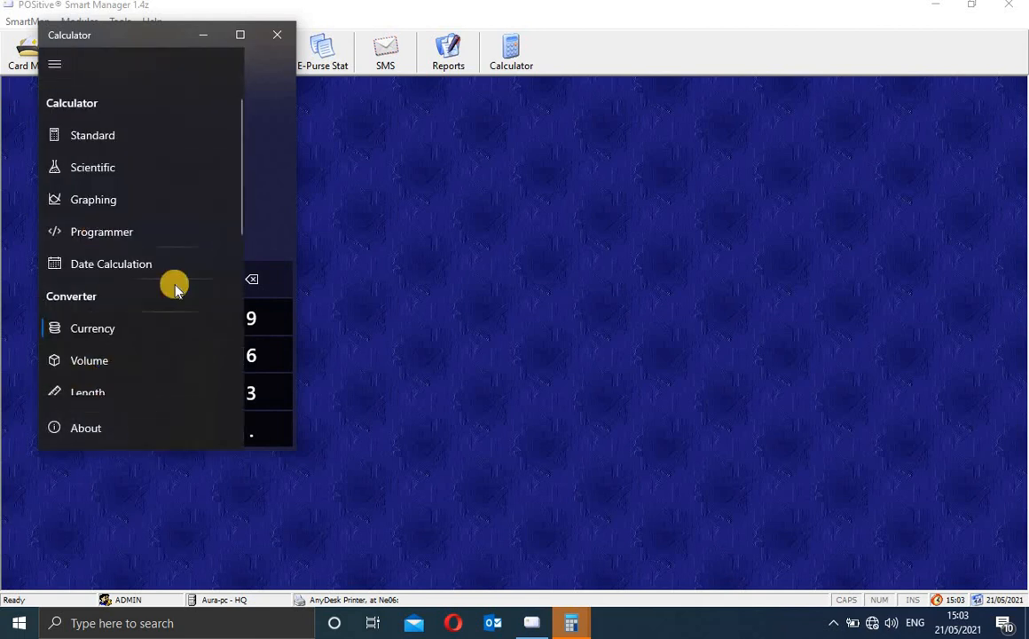
click(116, 139)
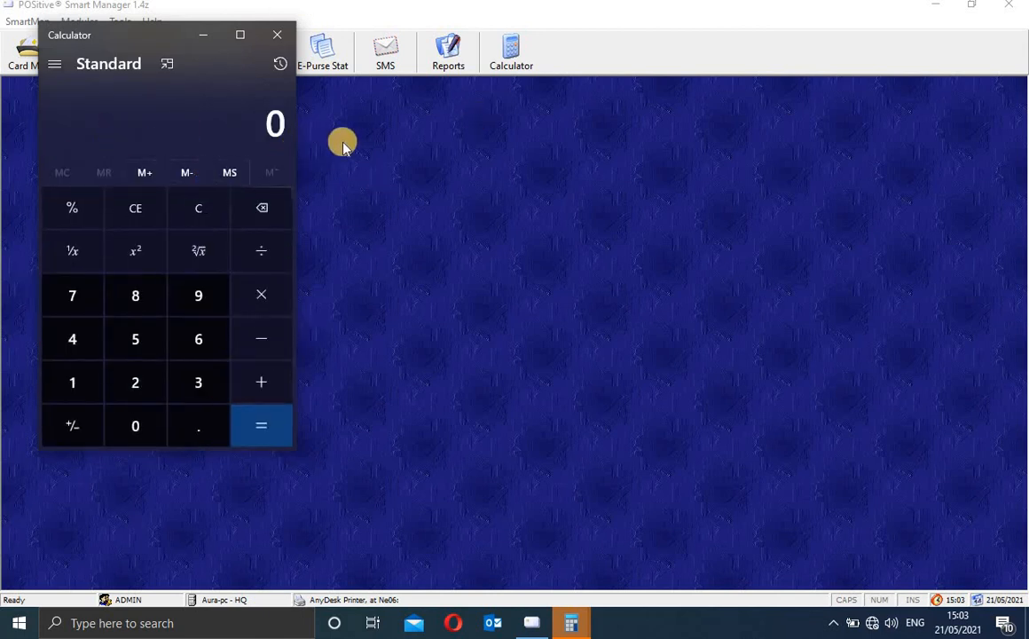
click(276, 34)
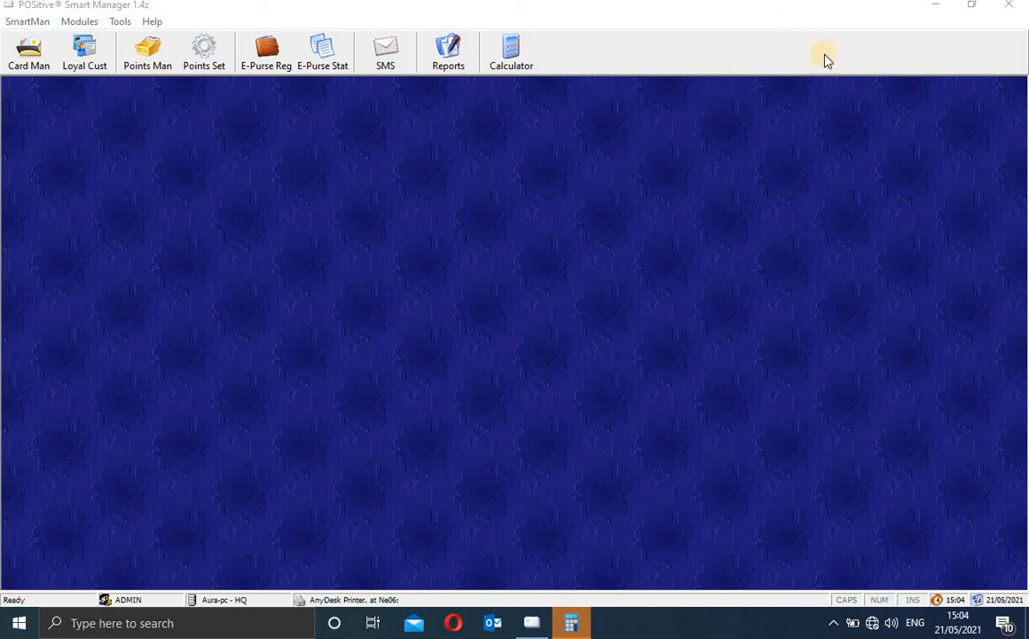
Step: Exit POSitive Smart Manager and close the leftover Standard-mode Calculator window
click(1008, 9)
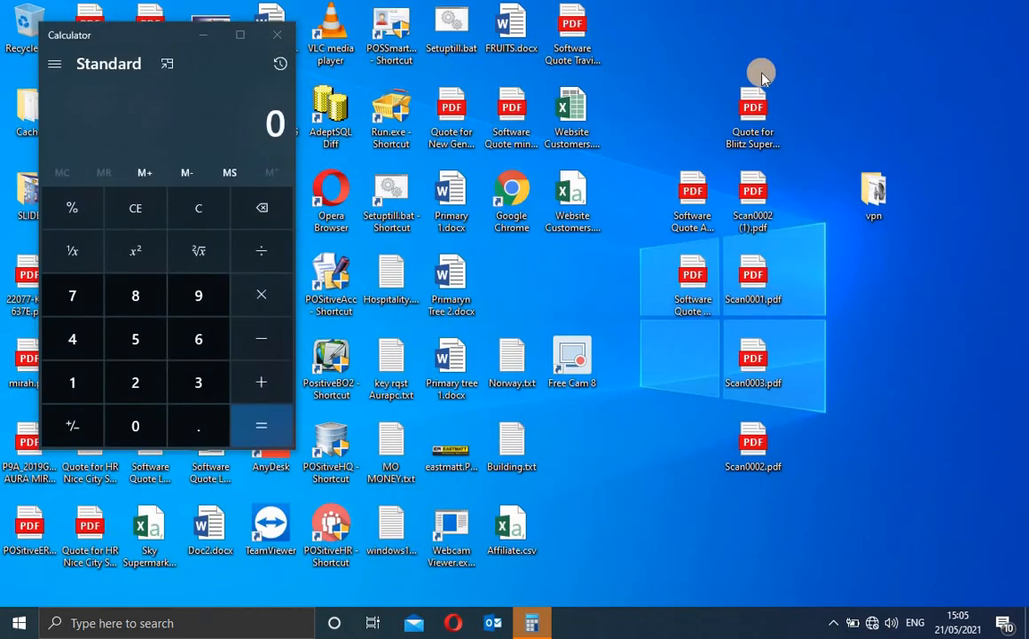
click(277, 35)
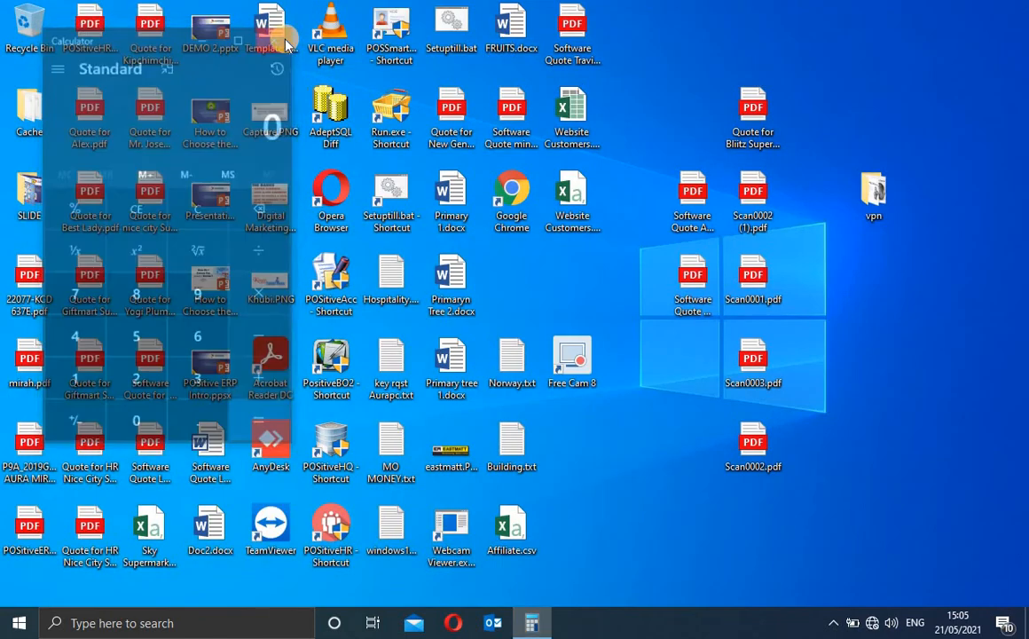